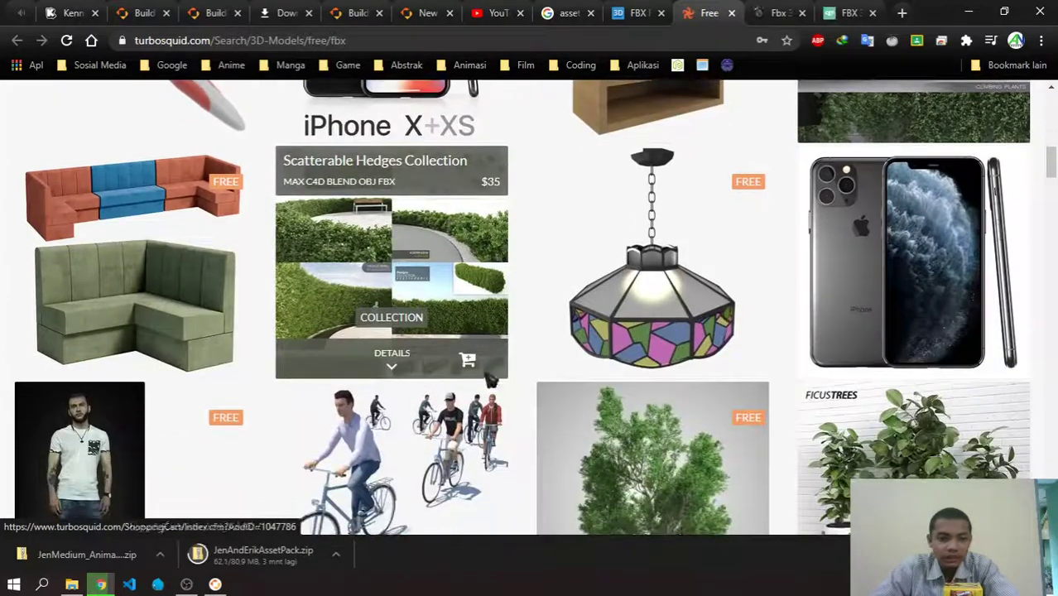
# Look over the free FBX models on TurboSquid and Sketchfab, and close the TurboSquid, Free3D and Sketchfab pages.
pyautogui.scroll(-3, 709, 355)
pyautogui.click(732, 13)
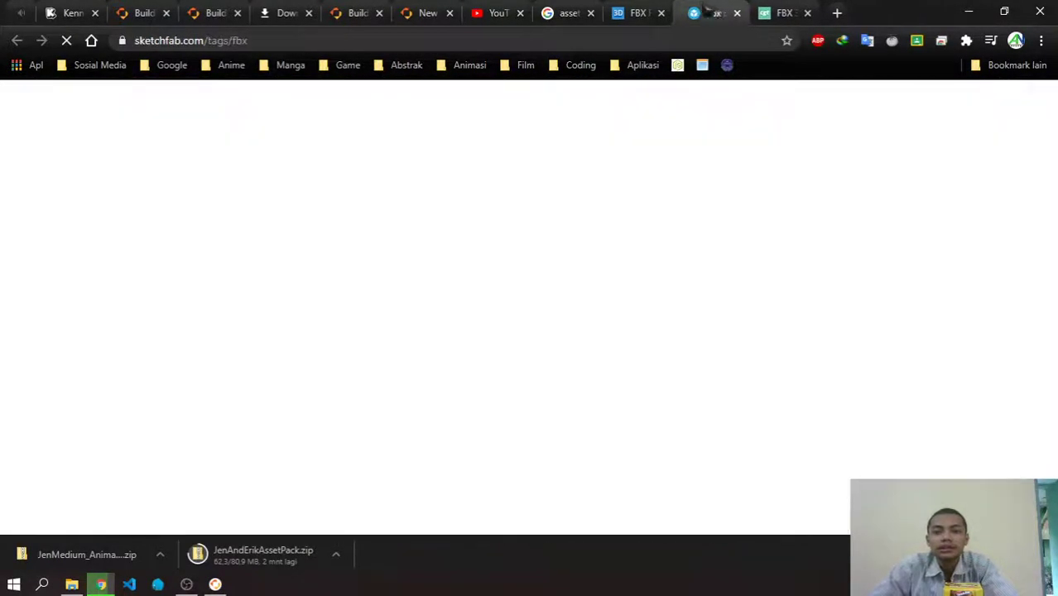
pyautogui.click(661, 13)
pyautogui.scroll(-6, 436, 389)
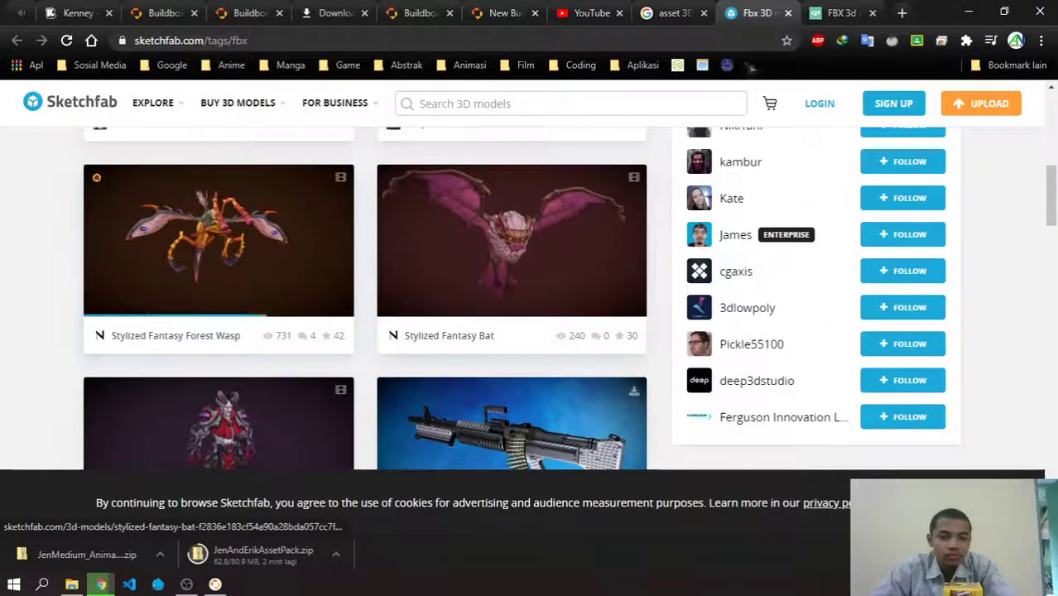
pyautogui.click(787, 13)
# Browse the FBX models on CGTrader and close that page along with the Google results for asset 3D fbx.
pyautogui.hotkey('alt', 'Tab')
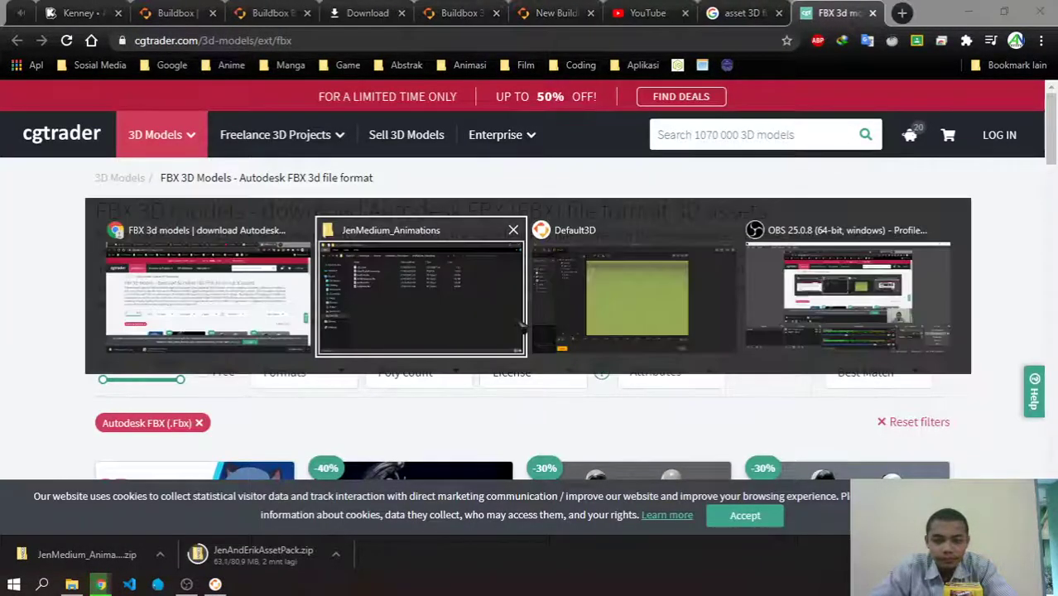
pyautogui.click(238, 321)
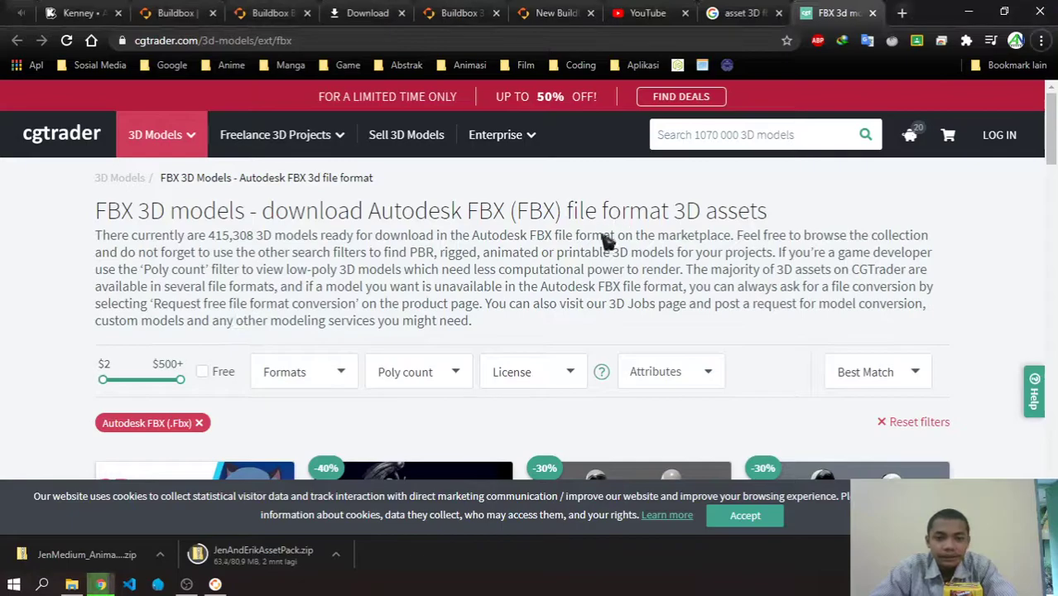
pyautogui.scroll(-3, 607, 240)
pyautogui.scroll(-2, 664, 161)
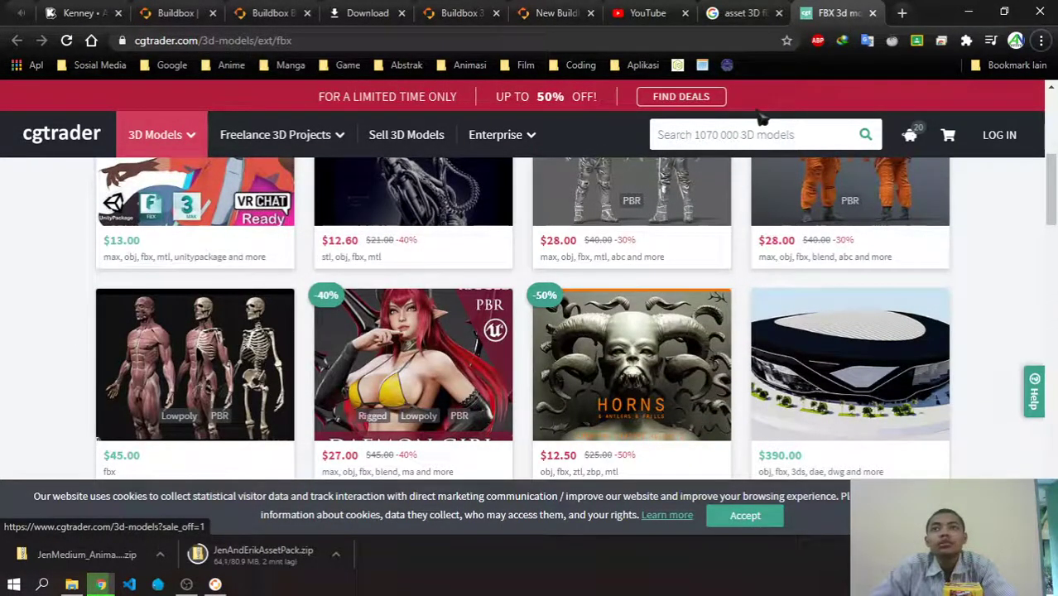
pyautogui.click(873, 12)
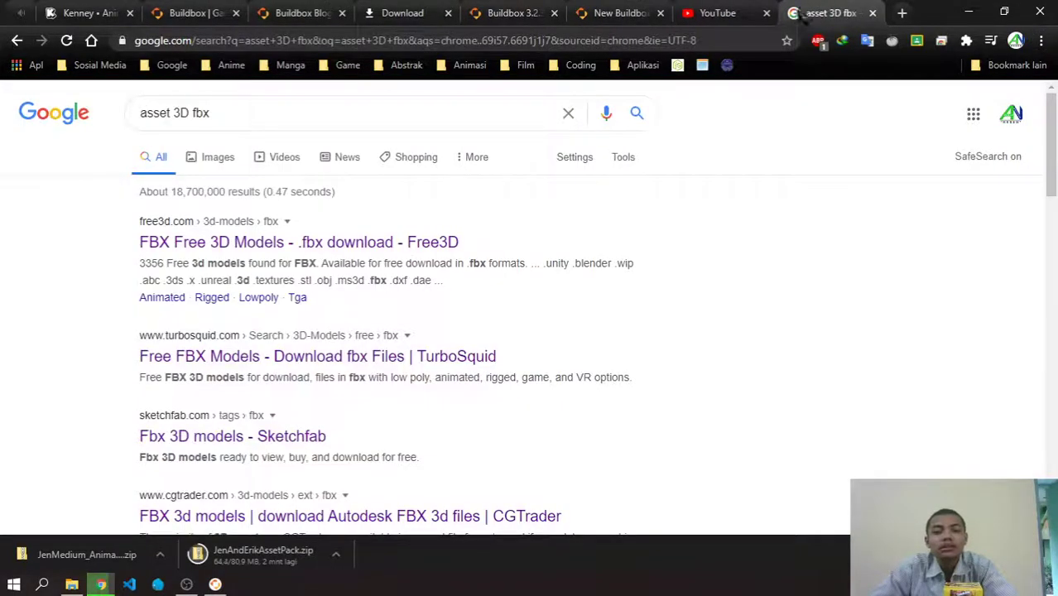
pyautogui.hotkey('ctrl', 'w')
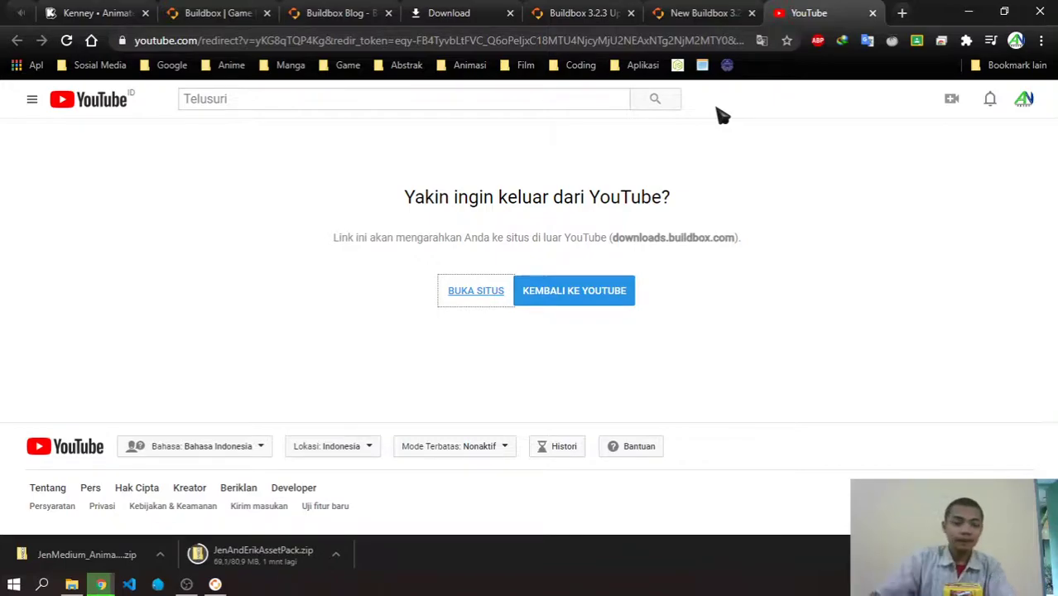
# Review the download list, the Buildbox 3.2.3 update page, the Buildbox FBX tutorial page and Kenney's Animated Characters 1 page.
pyautogui.click(431, 12)
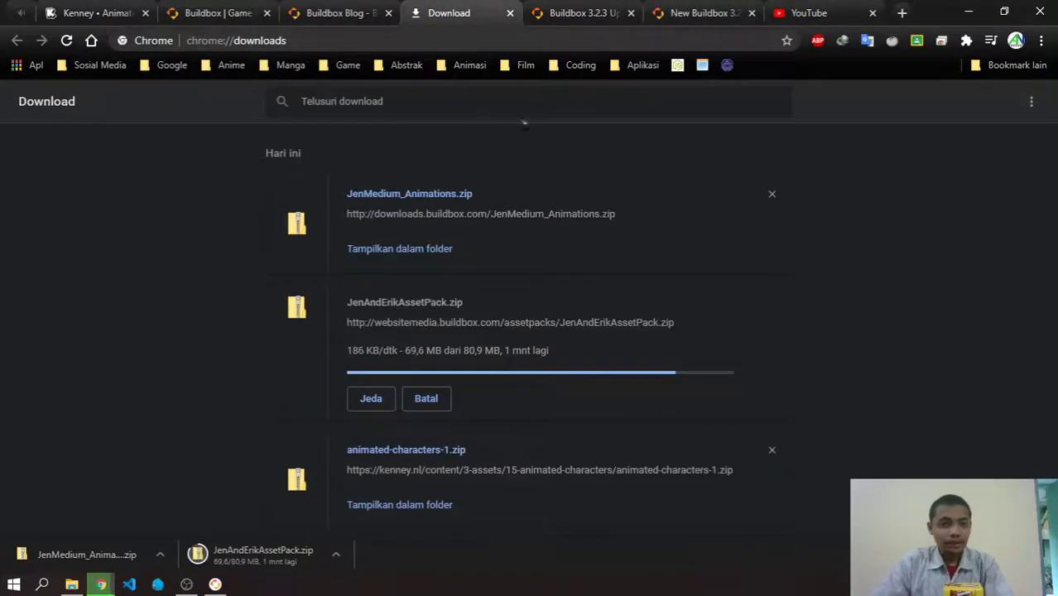
pyautogui.click(584, 12)
pyautogui.click(704, 12)
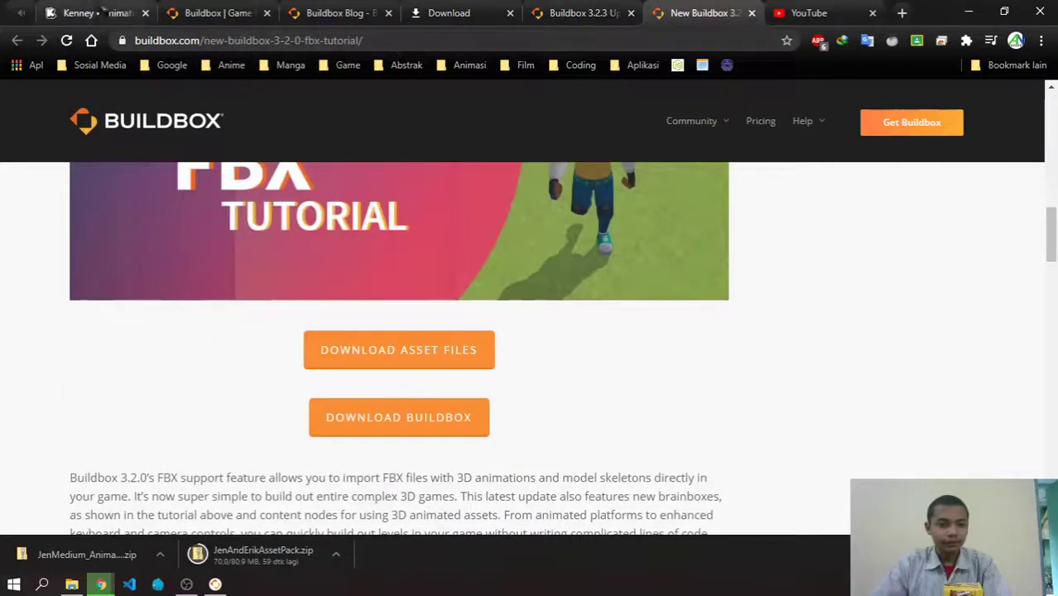
pyautogui.click(97, 13)
# Check the Default3D project in Buildbox and switch to the JenMedium_Animations folder in File Explorer.
pyautogui.hotkey('alt', 'Tab')
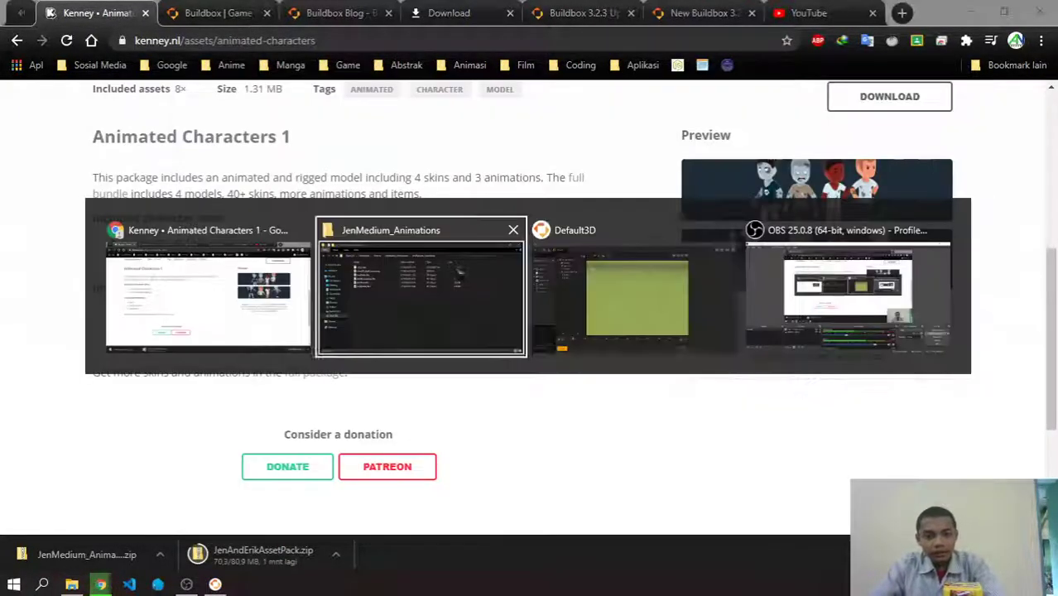
pyautogui.click(661, 230)
pyautogui.click(419, 219)
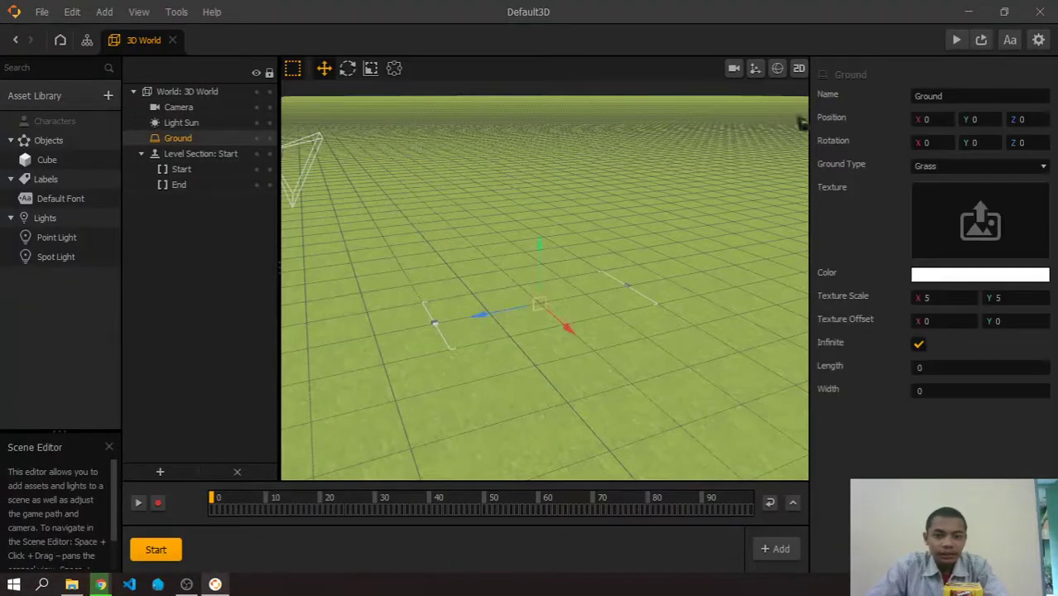
pyautogui.hotkey('alt', 'Tab')
pyautogui.hotkey('alt', 'Tab')
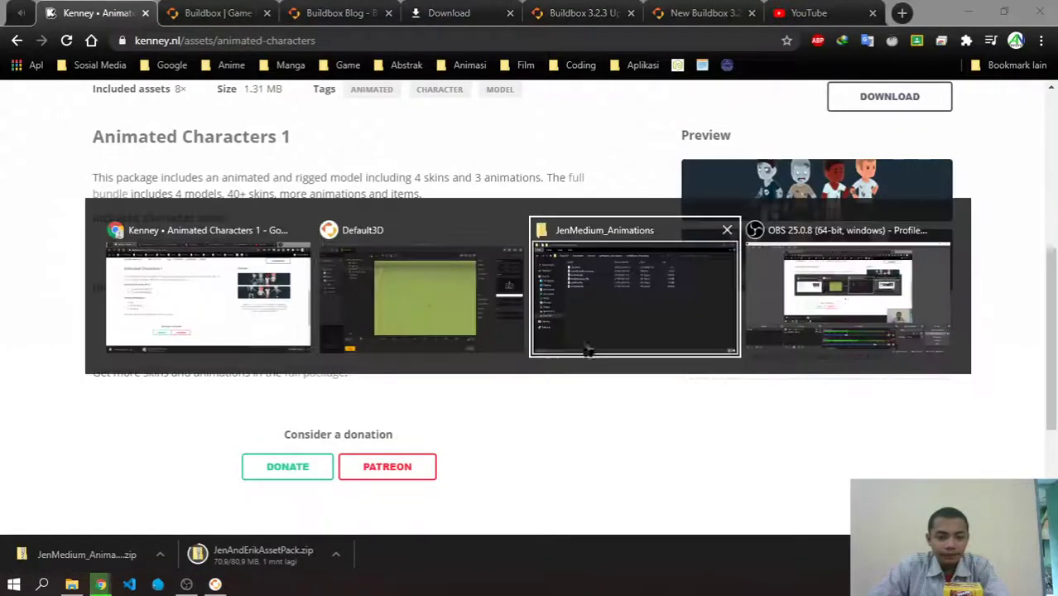
pyautogui.click(636, 261)
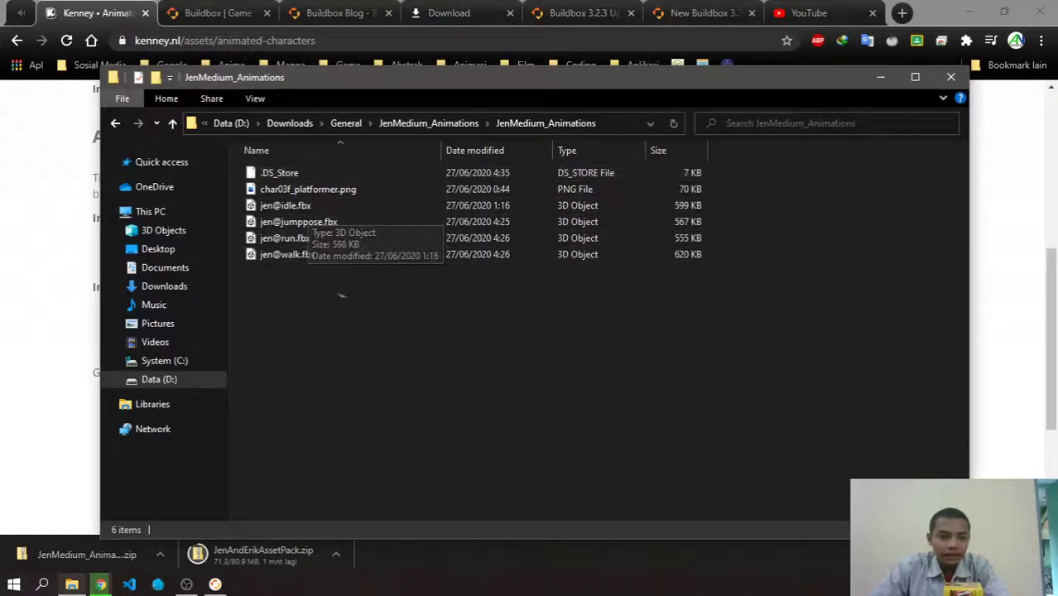
# Examine the idle, jumppose, run and walk FBX files in the JenMedium_Animations folder.
pyautogui.click(327, 221)
pyautogui.click(303, 239)
pyautogui.click(290, 206)
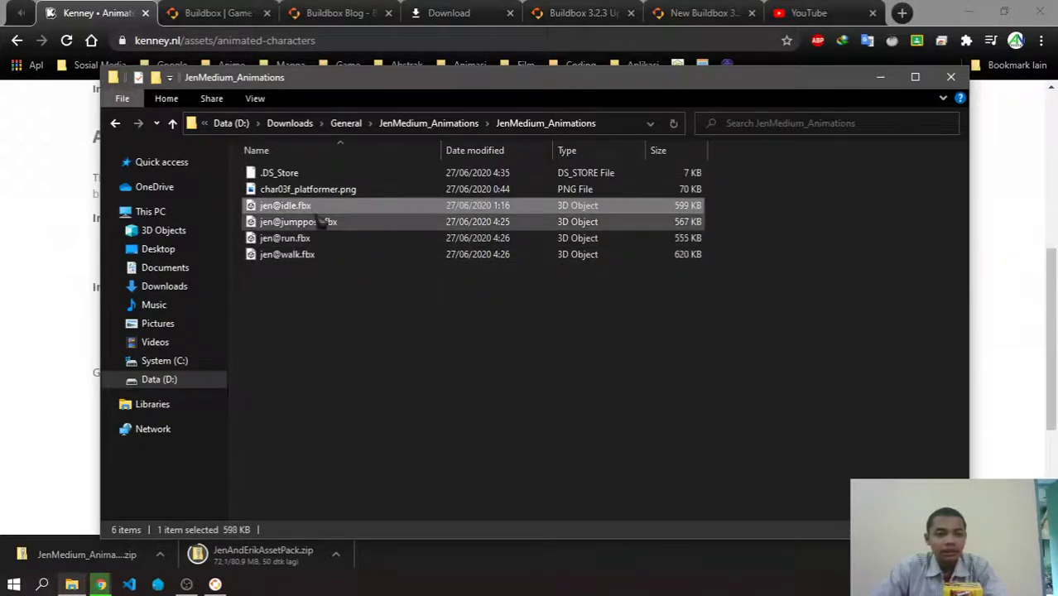
pyautogui.click(343, 315)
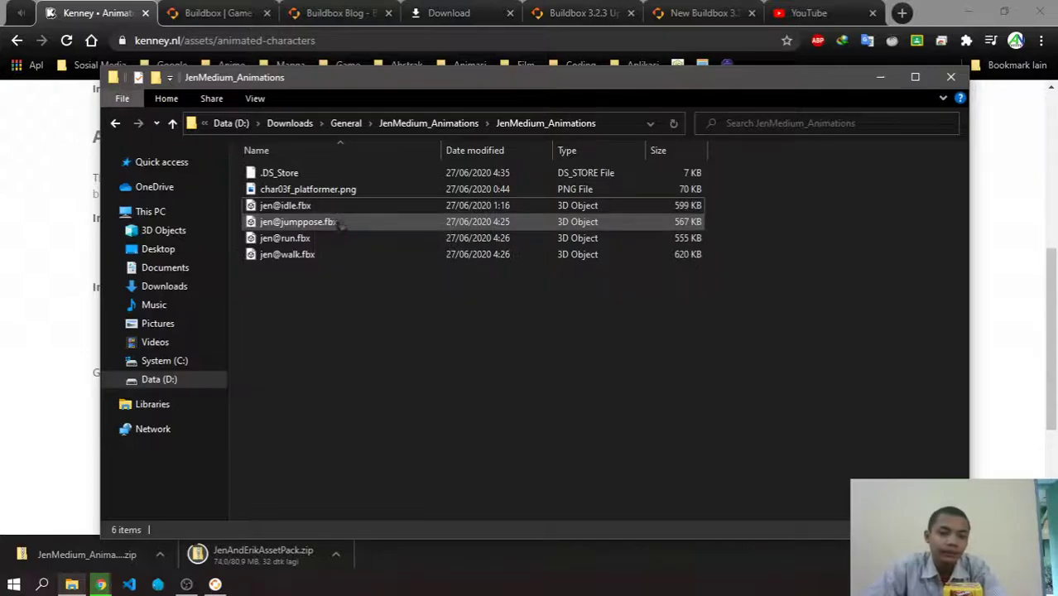
pyautogui.click(338, 224)
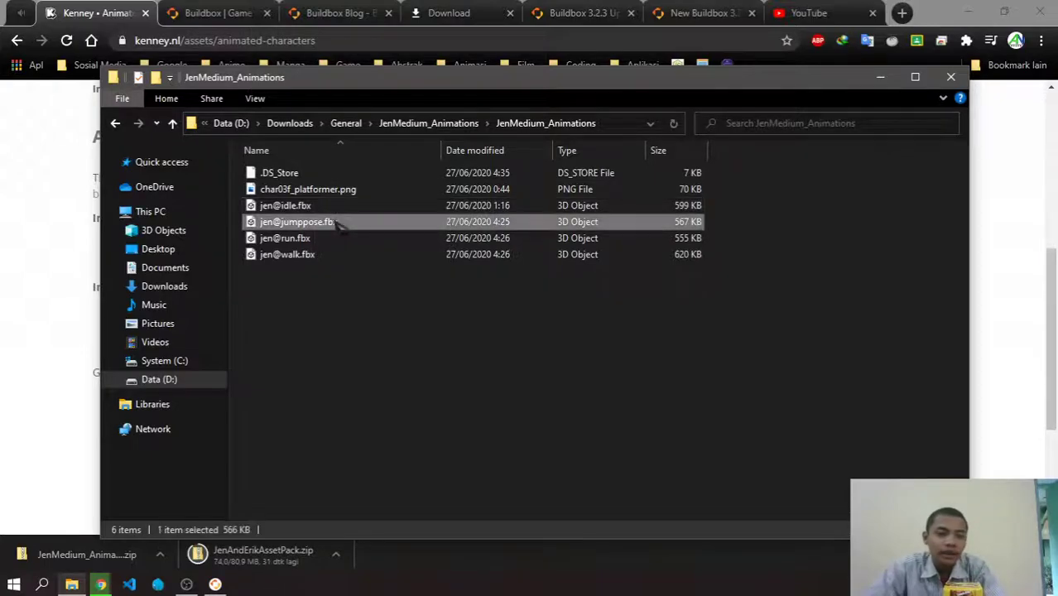
pyautogui.click(318, 238)
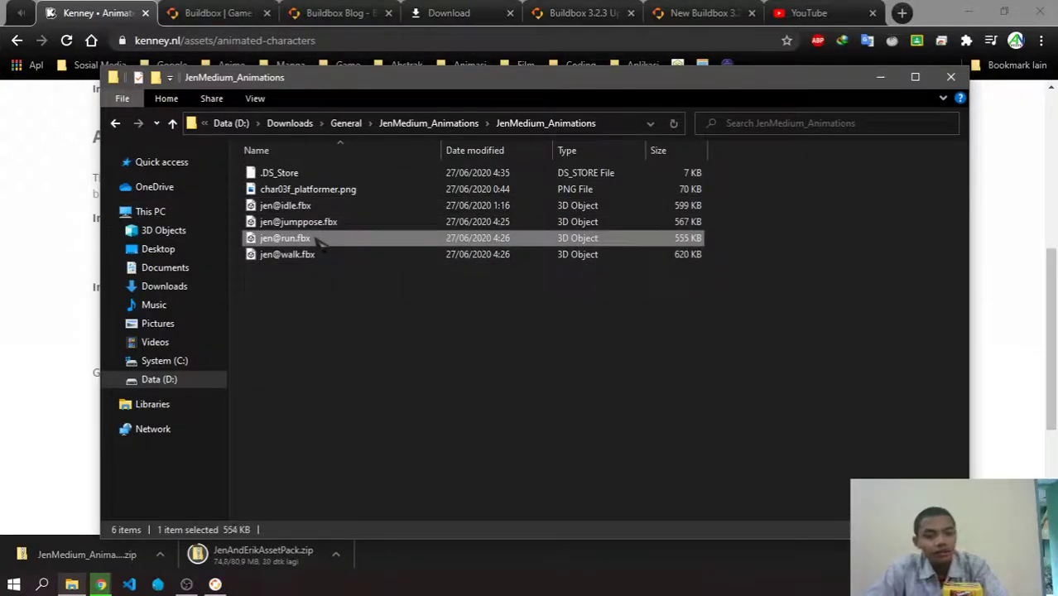
pyautogui.click(323, 258)
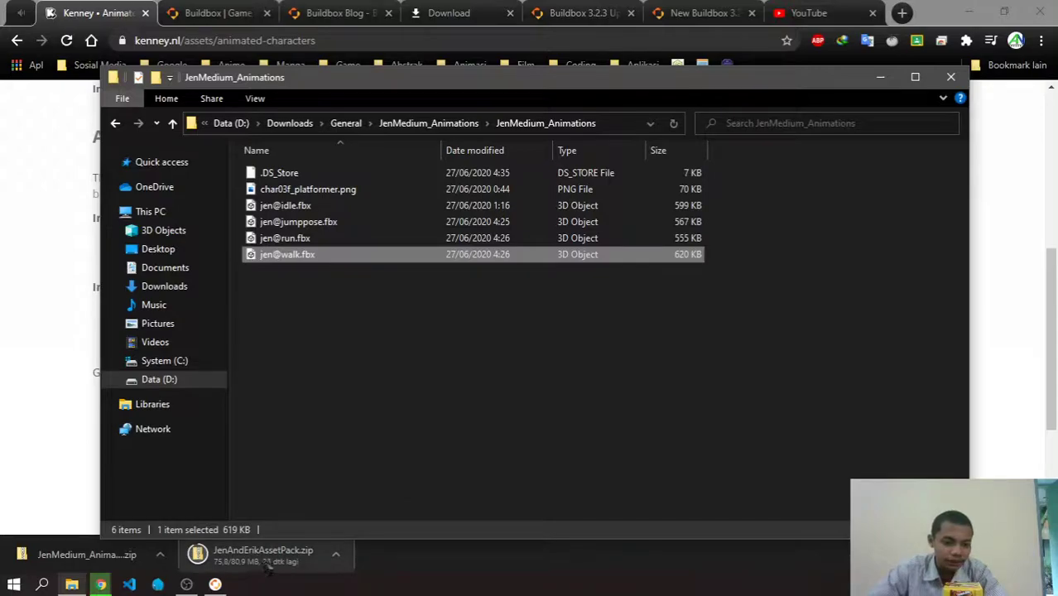
# Compare the contents of the animated-characters-1 and JenMedium_Animations folders inside Downloads > General.
pyautogui.press('BackSpace')
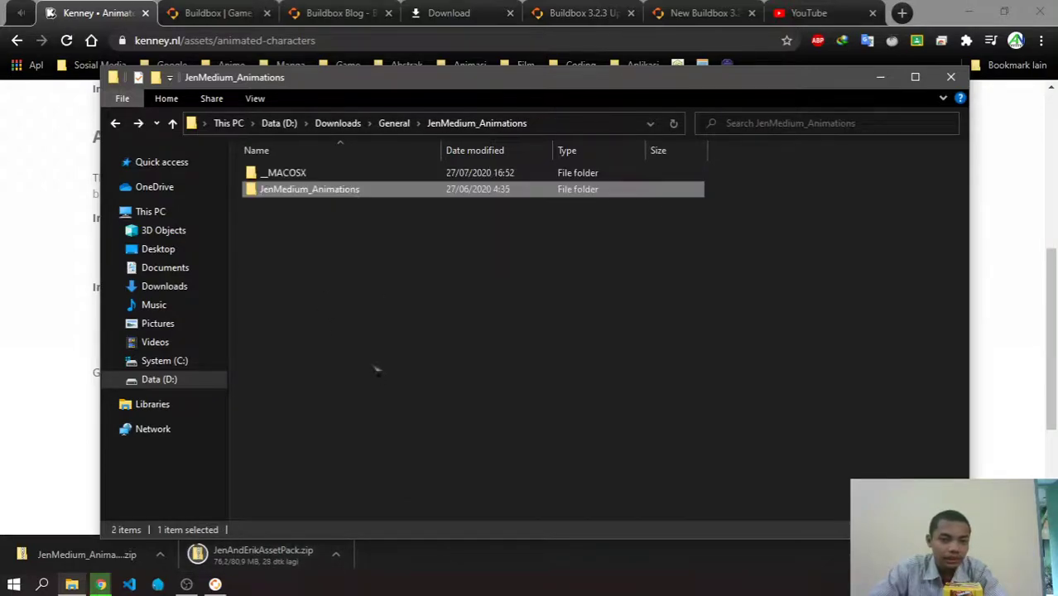
pyautogui.press('BackSpace')
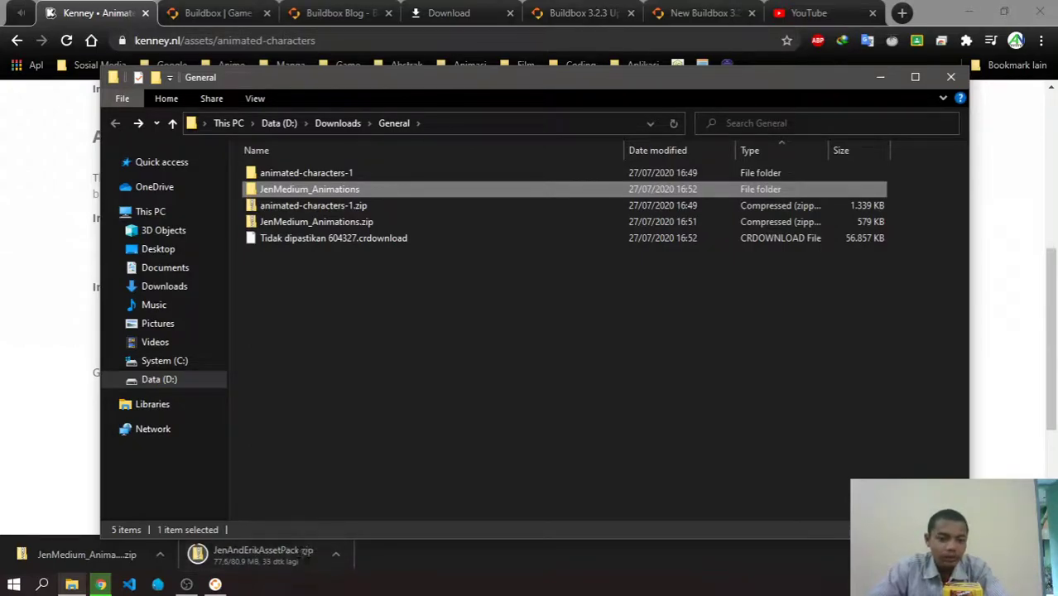
pyautogui.click(364, 173)
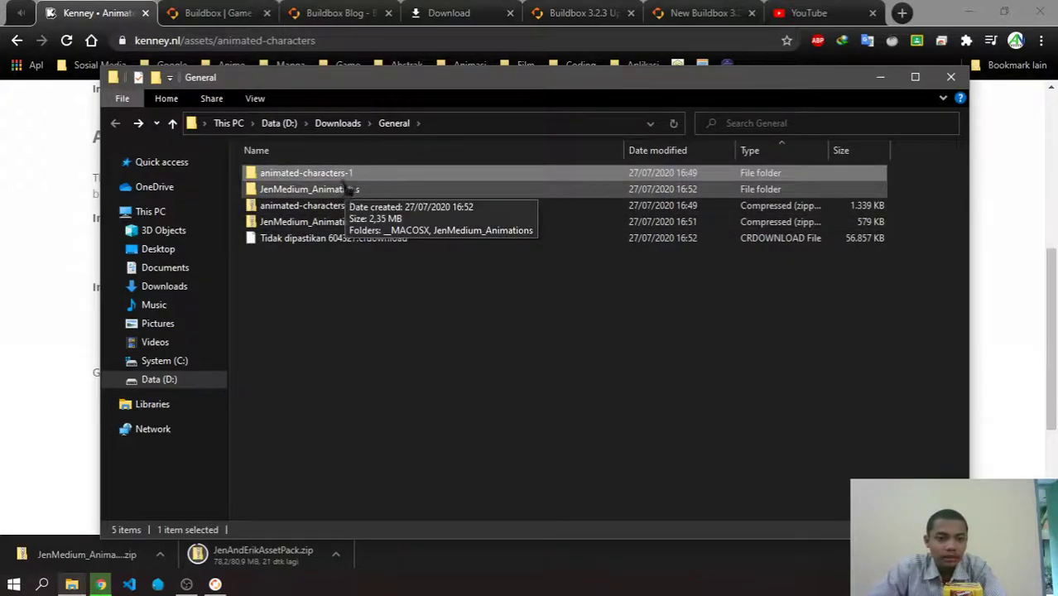
pyautogui.press('Return')
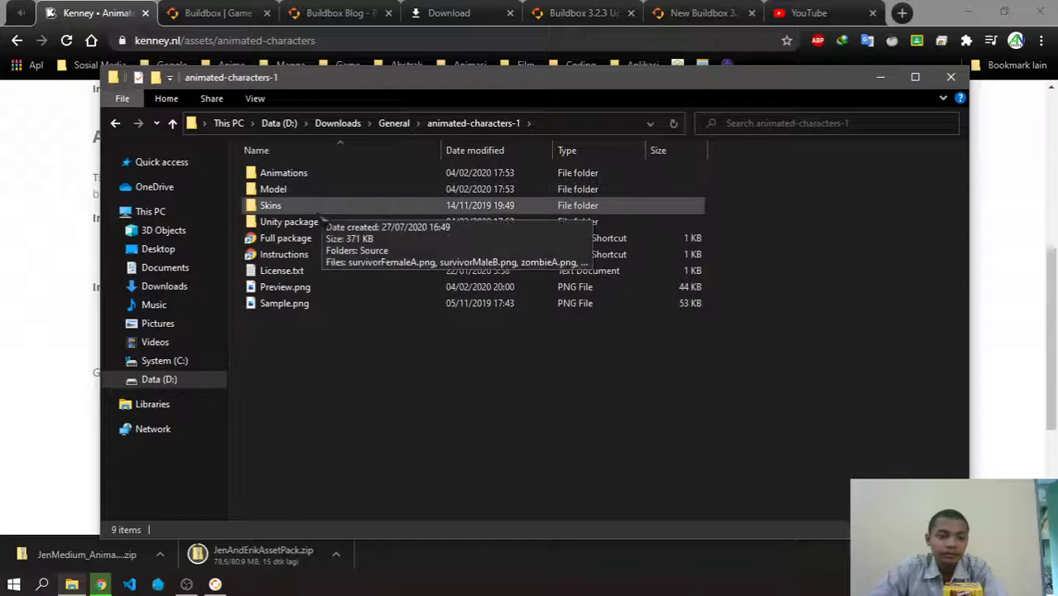
pyautogui.press('BackSpace')
pyautogui.press('Down')
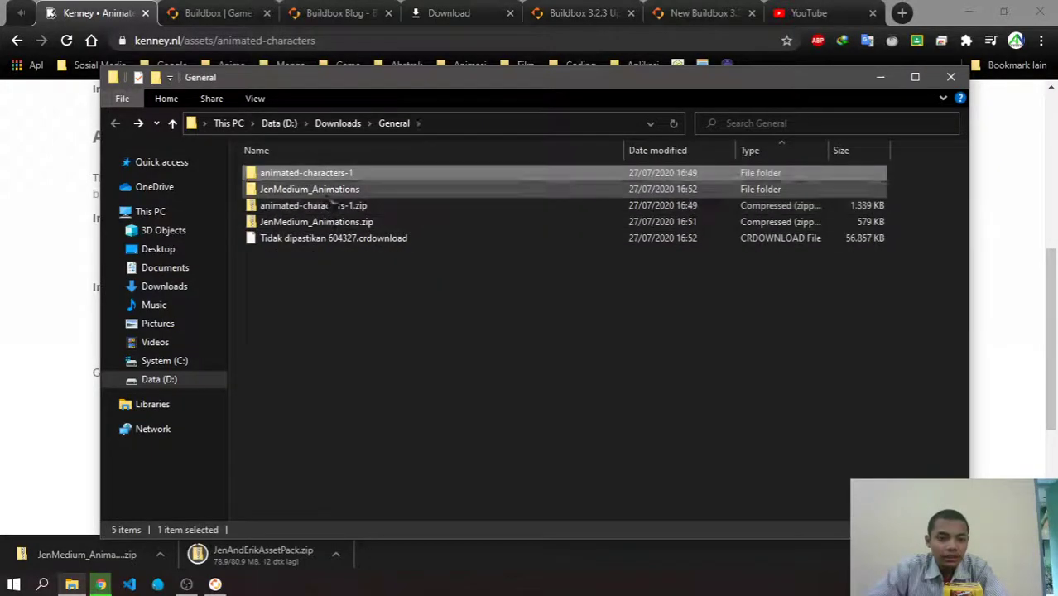
pyautogui.press('Return')
pyautogui.doubleClick(308, 189)
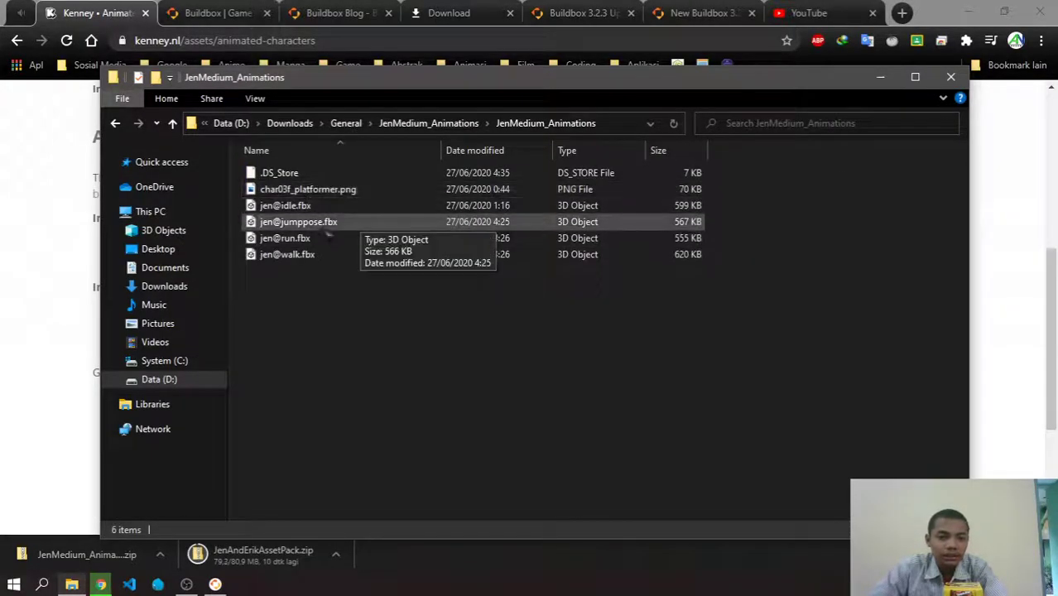
# Look through the Animations, Model, Skins and Unity package subfolders of animated-characters-1.
pyautogui.press('BackSpace')
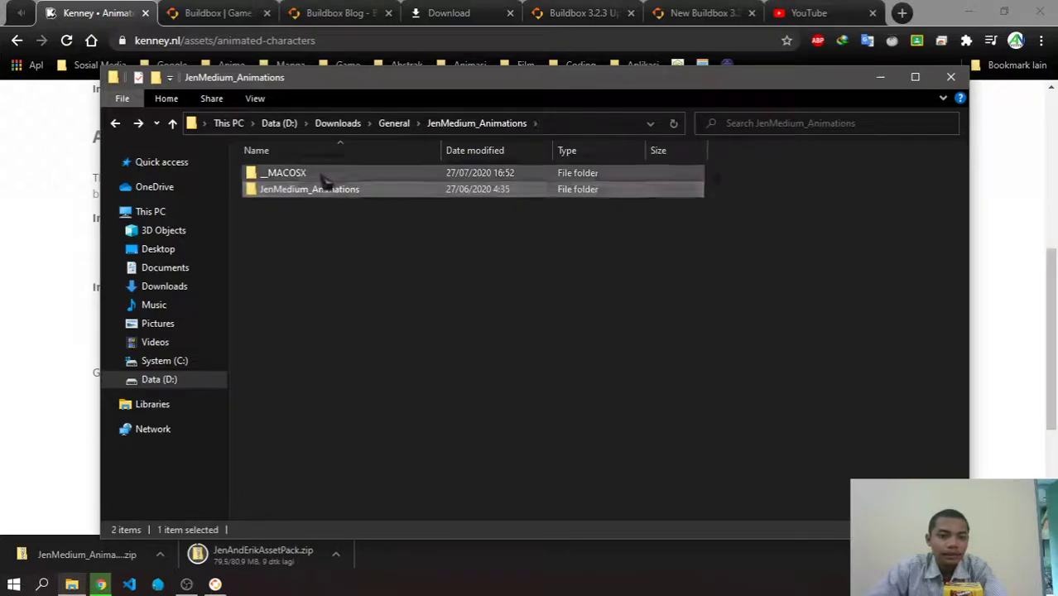
pyautogui.press('BackSpace')
pyautogui.press('Up')
pyautogui.press('Return')
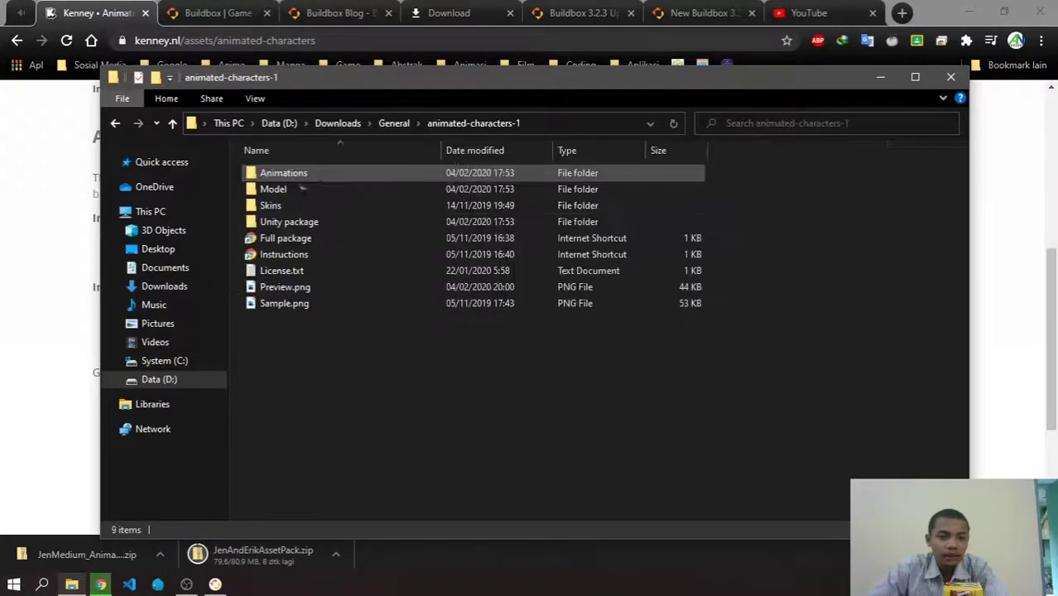
pyautogui.doubleClick(285, 173)
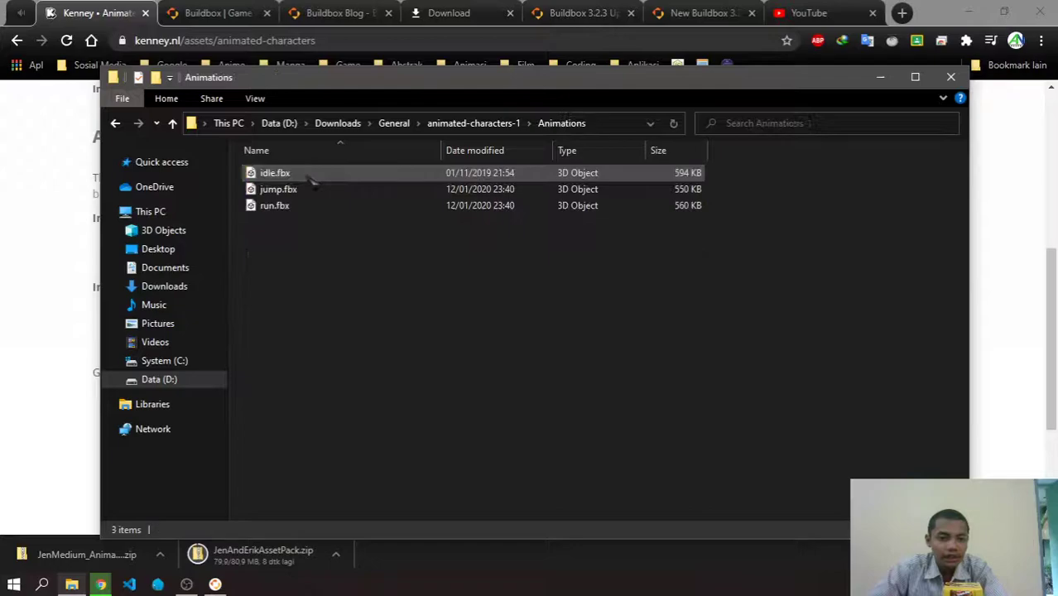
pyautogui.press('BackSpace')
pyautogui.doubleClick(322, 187)
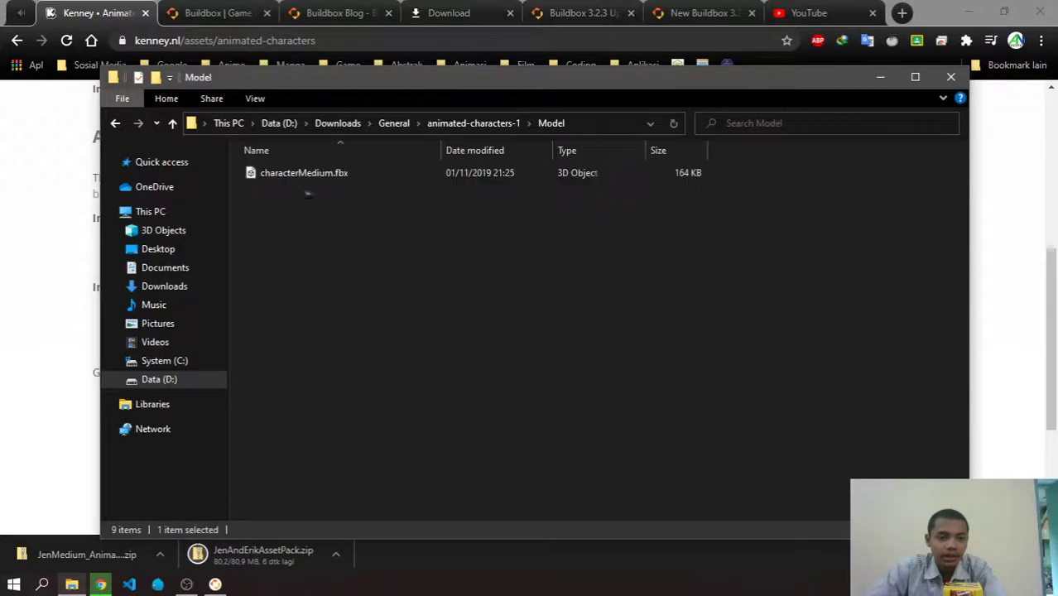
pyautogui.press('BackSpace')
pyautogui.doubleClick(308, 202)
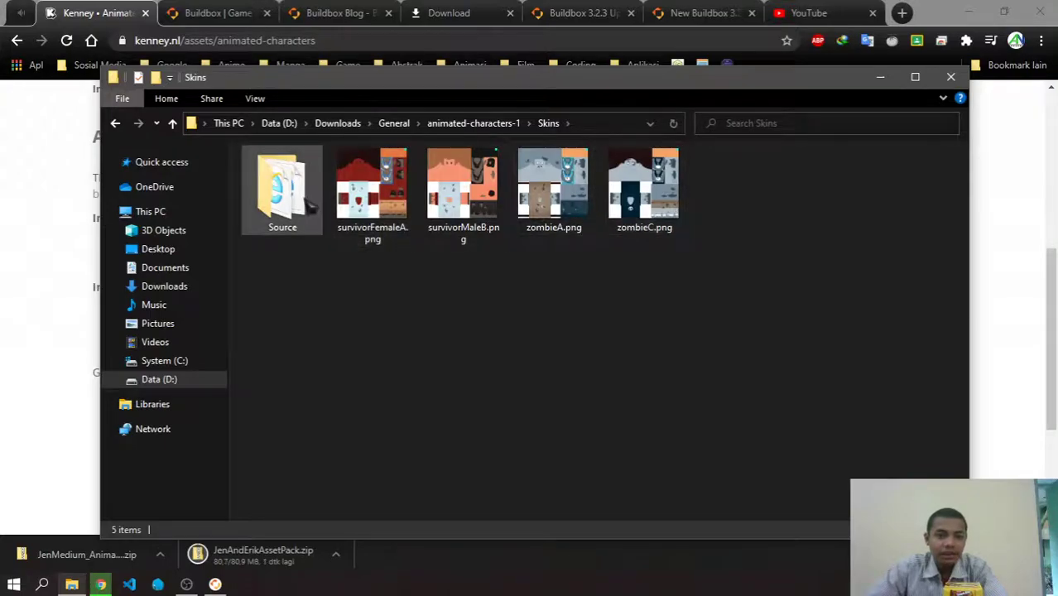
pyautogui.press('BackSpace')
pyautogui.doubleClick(302, 217)
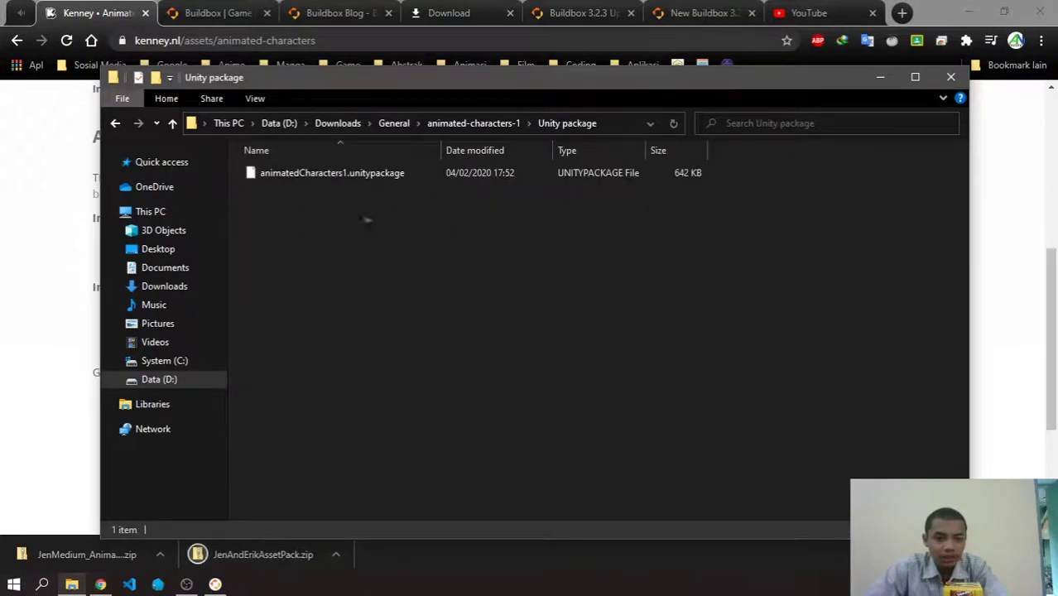
pyautogui.press('BackSpace')
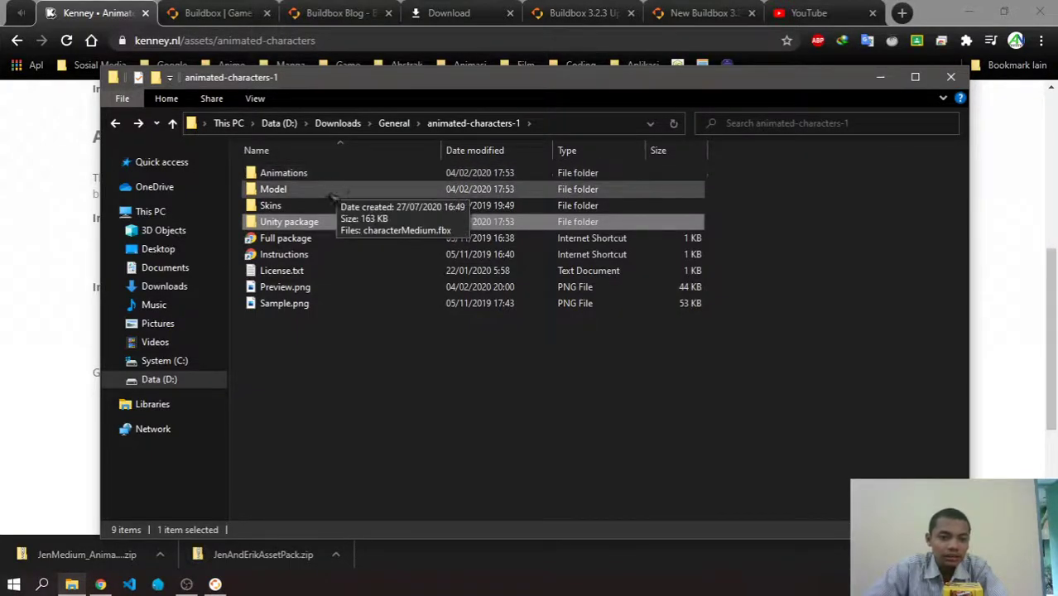
# Import characterMedium.fbx from the Model folder of animated-characters-1 as a character into the 3D World scene in Buildbox.
pyautogui.click(340, 178)
pyautogui.press('Return')
pyautogui.press('BackSpace')
pyautogui.click(303, 191)
pyautogui.press('Return')
pyautogui.press('Down')
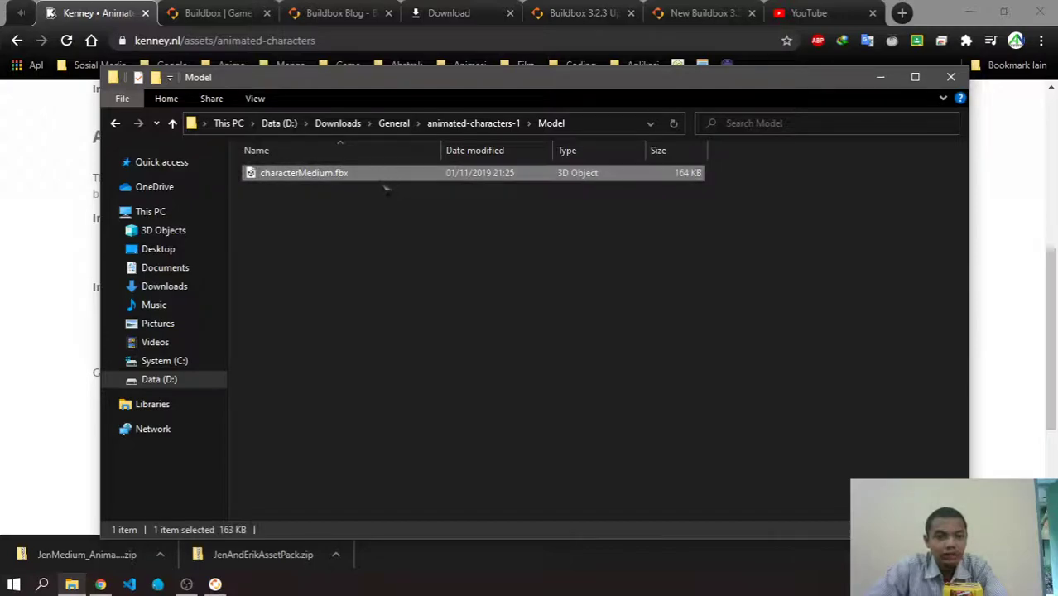
pyautogui.moveTo(396, 181); pyautogui.dragTo(441, 258)
pyautogui.hotkey('alt', 'Tab')
pyautogui.hotkey('alt', 'Tab')
# Inspect the imported characterMedium model in the 3D World scene from several distances and from the front.
pyautogui.scroll(-5, 596, 206)
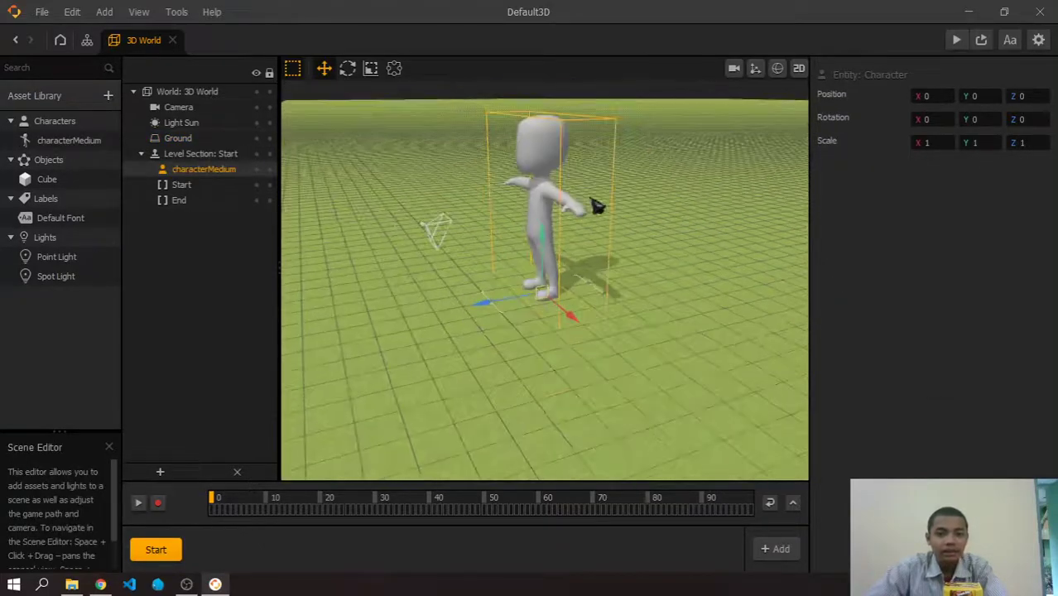
pyautogui.scroll(3, 596, 207)
pyautogui.scroll(-3, 598, 203)
pyautogui.scroll(2, 374, 258)
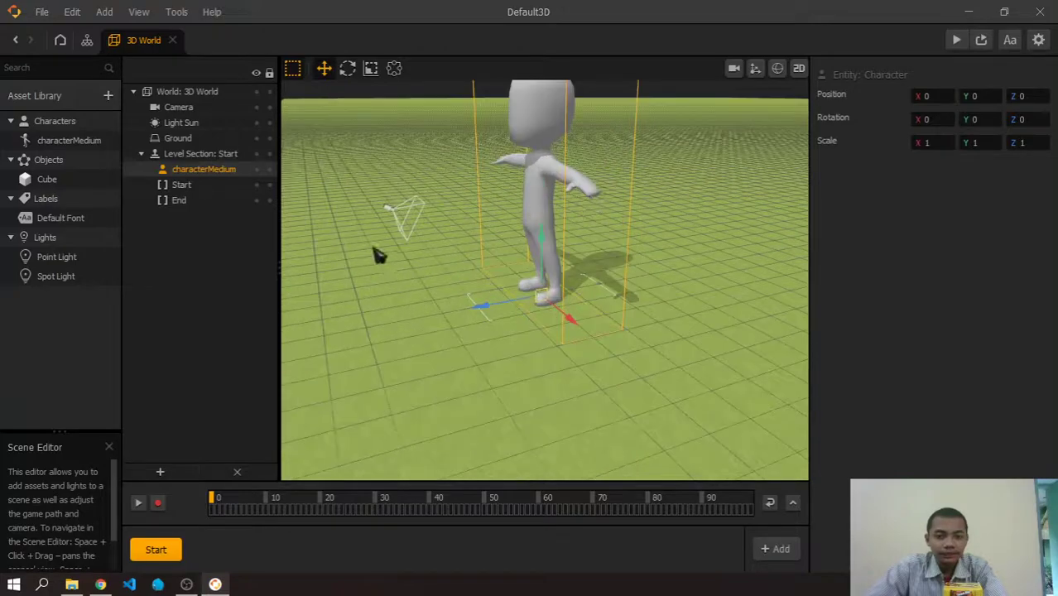
pyautogui.click(393, 218)
pyautogui.moveTo(586, 232); pyautogui.dragTo(578, 308, button='right')
pyautogui.click(734, 68)
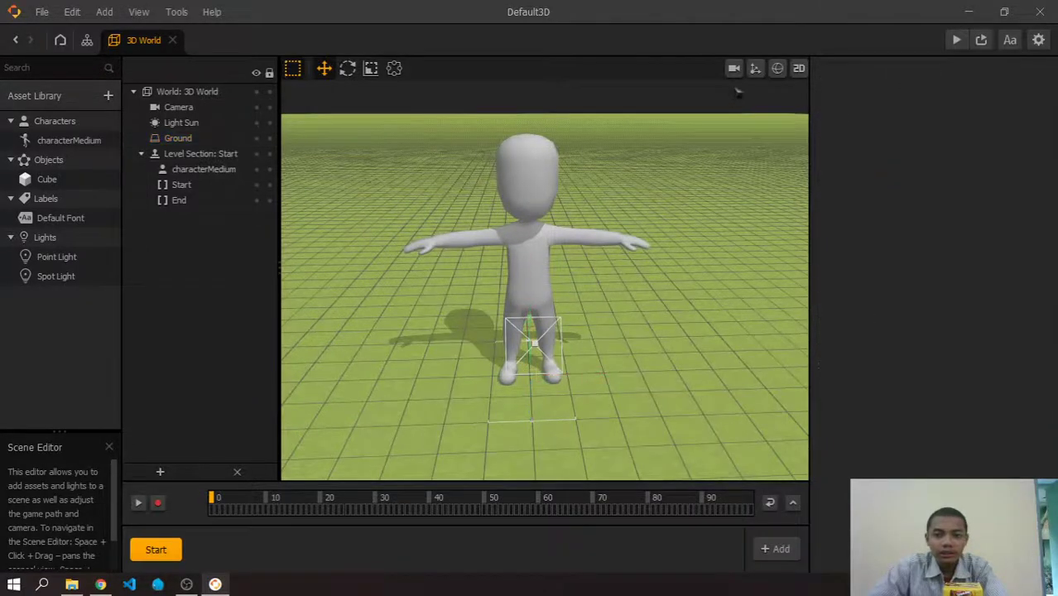
# View the 3D World scene through the game camera and select the characterMedium model.
pyautogui.click(735, 69)
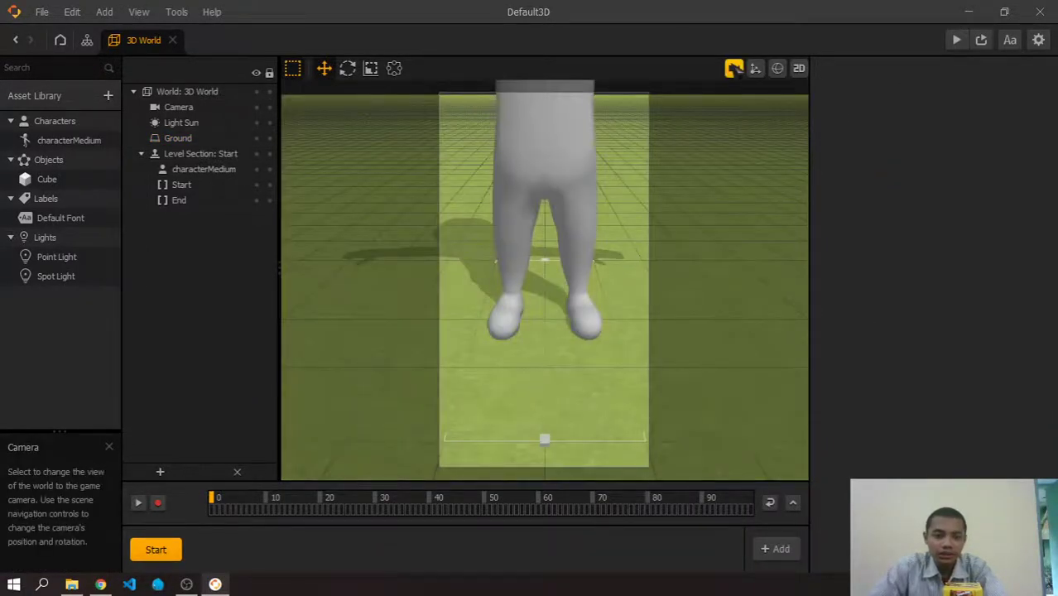
pyautogui.click(734, 68)
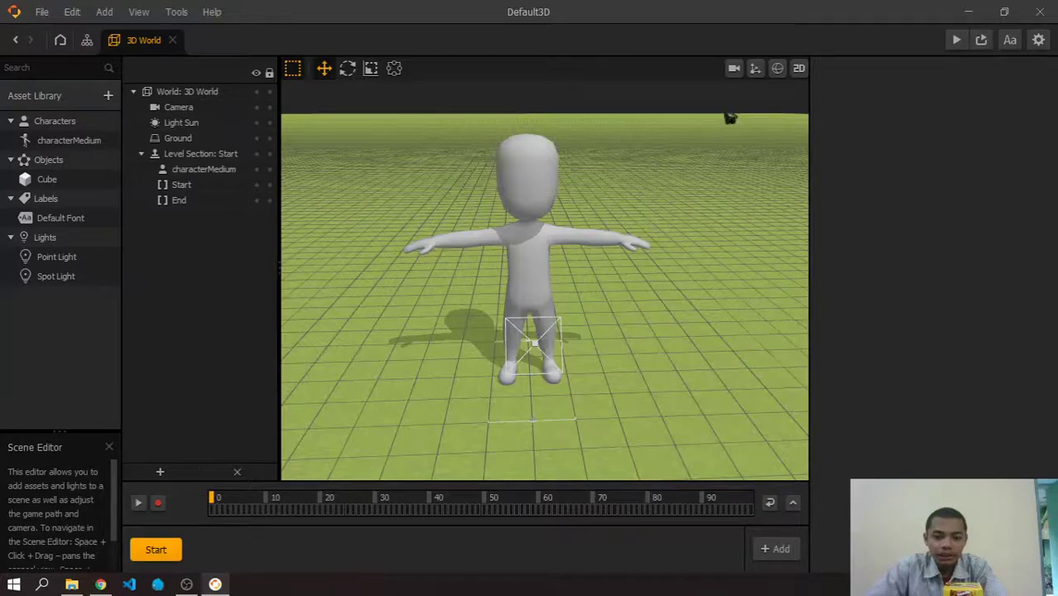
pyautogui.click(734, 68)
pyautogui.click(532, 212)
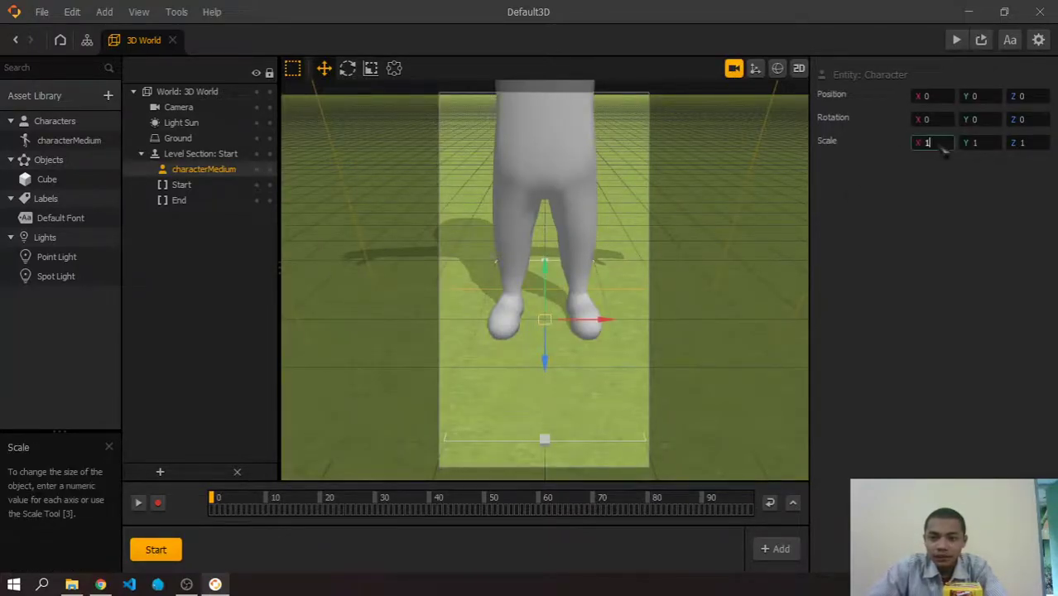
pyautogui.click(777, 68)
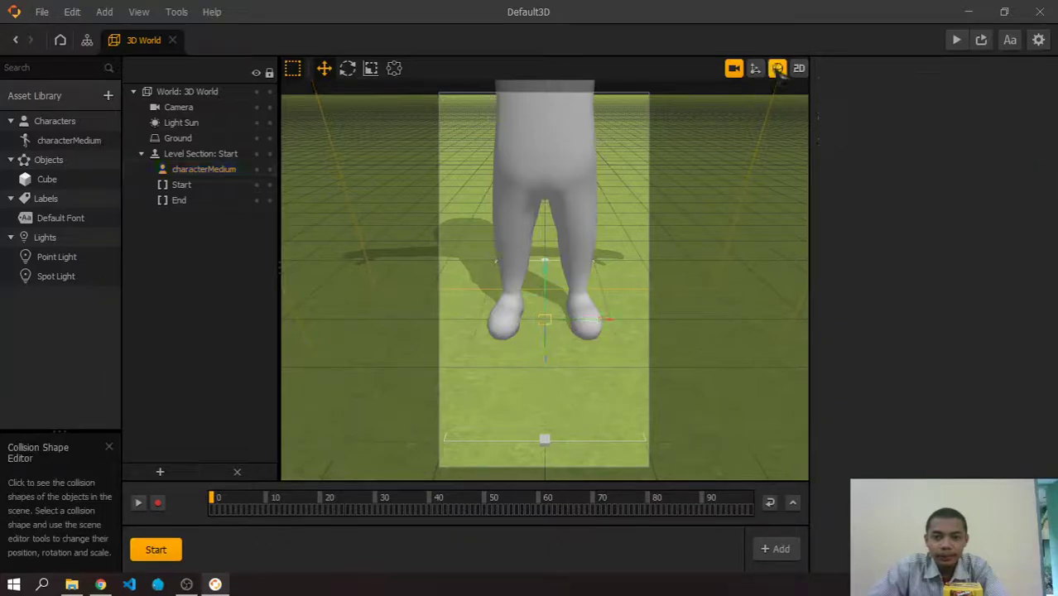
pyautogui.click(735, 70)
pyautogui.click(586, 147)
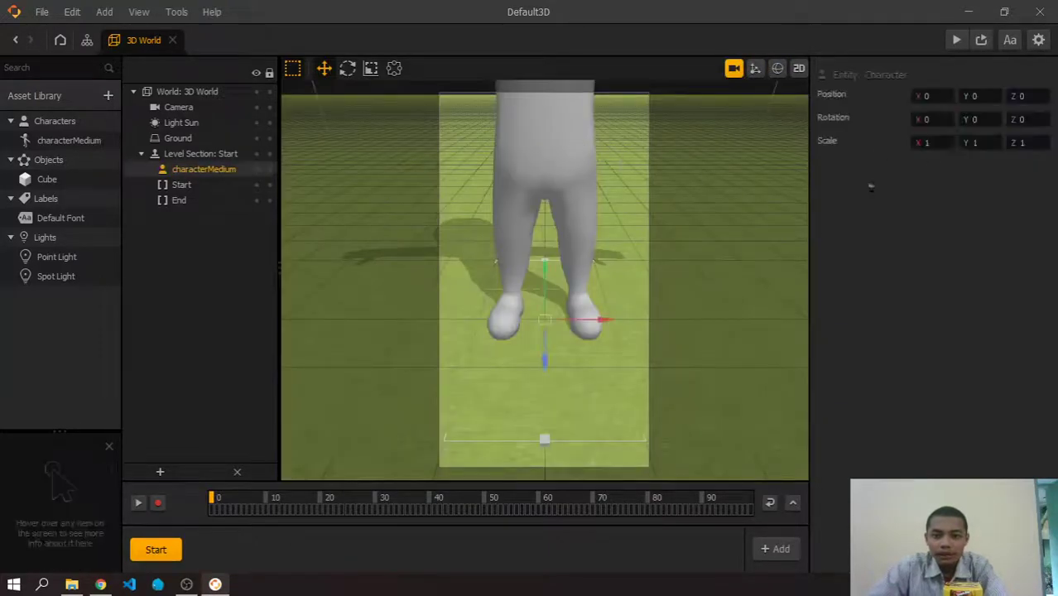
# Set the characterMedium model's scale to 0.4 on the X, Y and Z axes.
pyautogui.click(945, 149)
pyautogui.write('0.2')
pyautogui.press('Return')
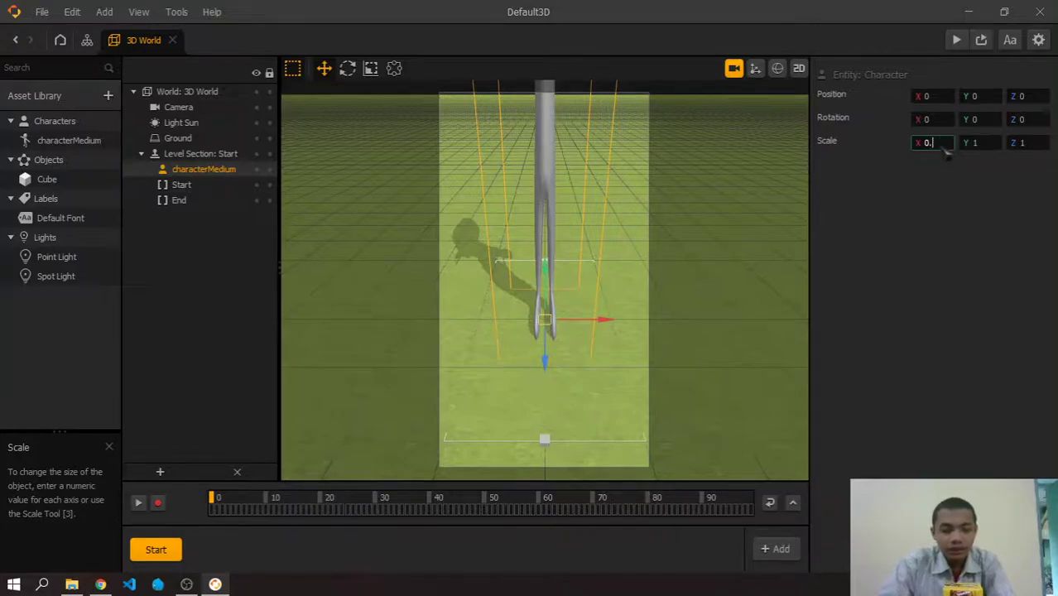
pyautogui.press('Return')
pyautogui.press('Tab')
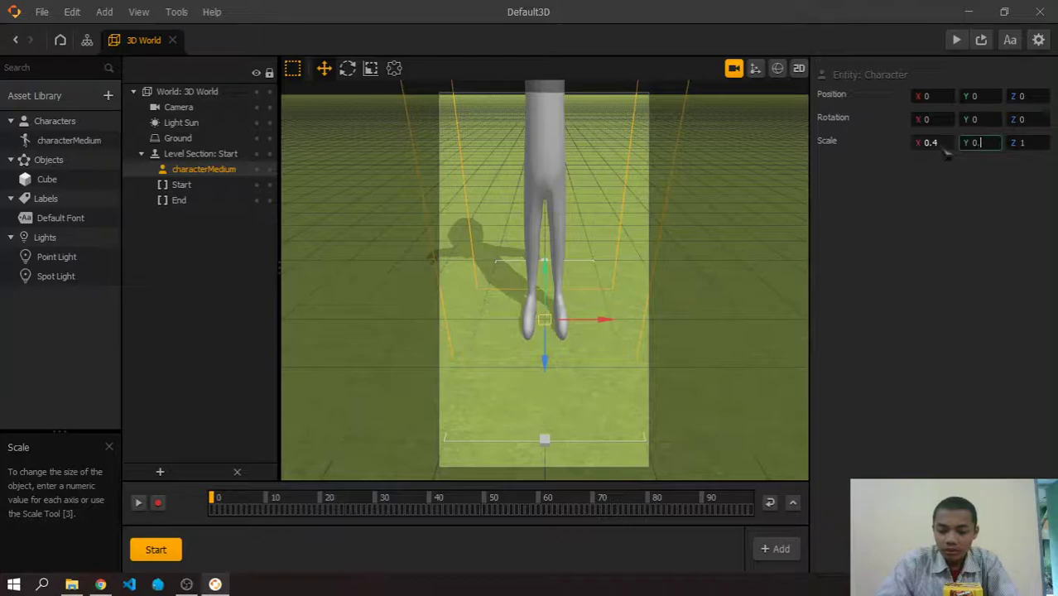
pyautogui.press('Tab')
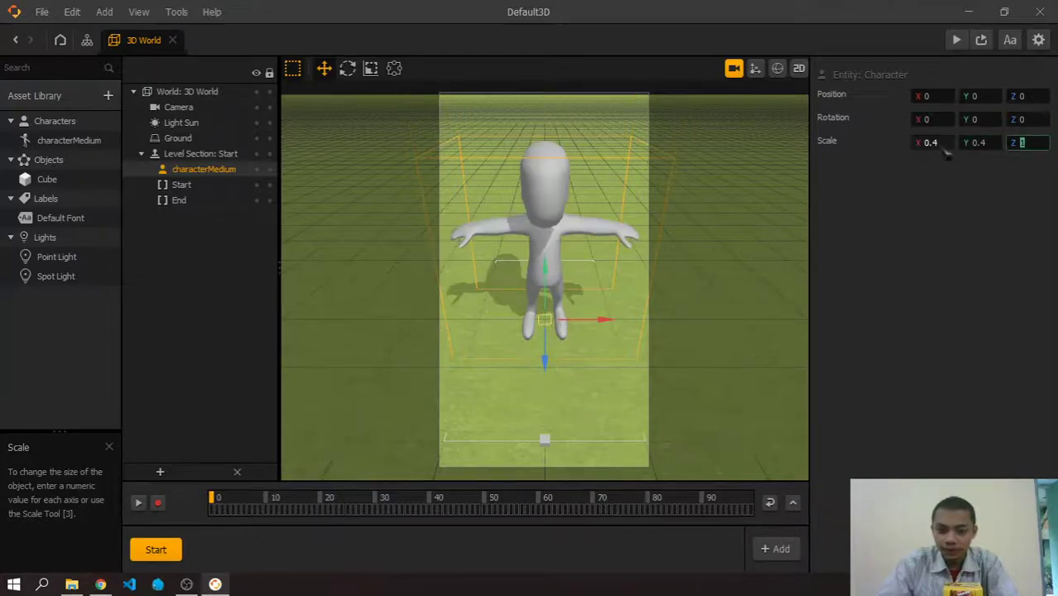
pyautogui.write('.4')
pyautogui.press('Return')
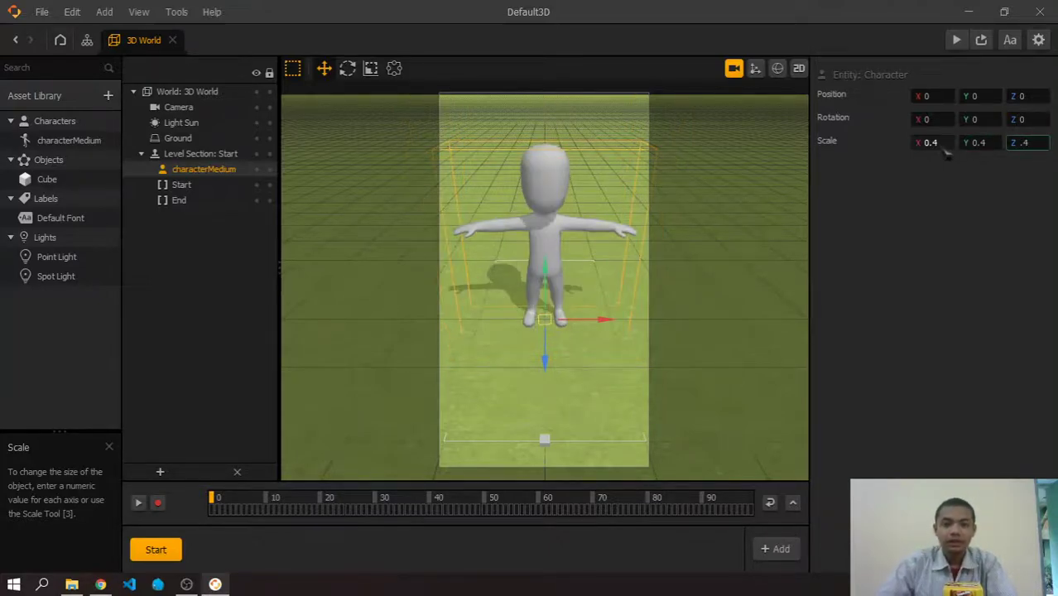
# Reduce the characterMedium model's scale to 0.2 on the X, Y and Z axes.
pyautogui.click(944, 147)
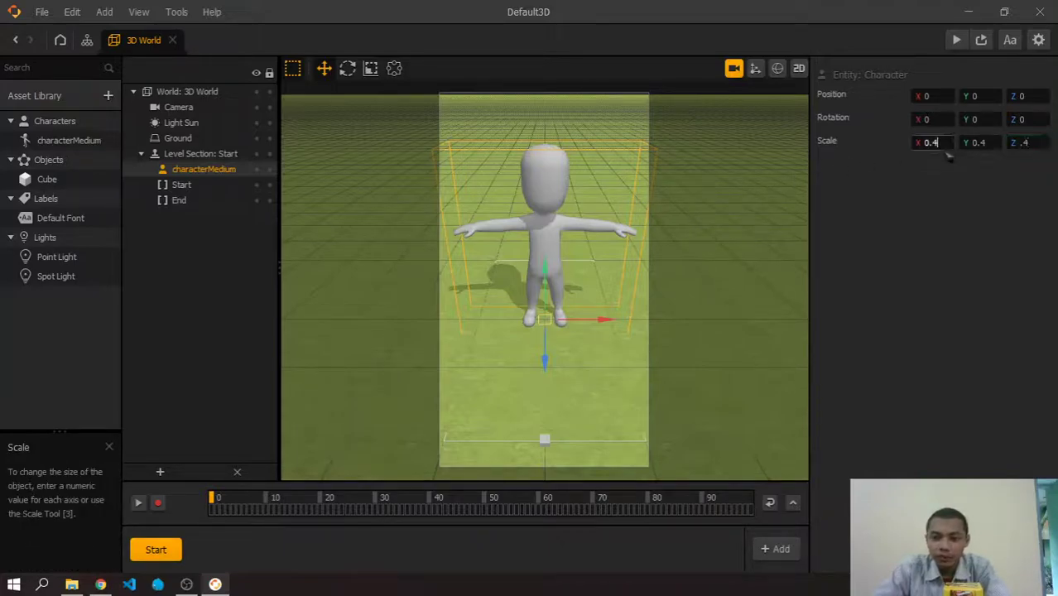
pyautogui.press('Tab')
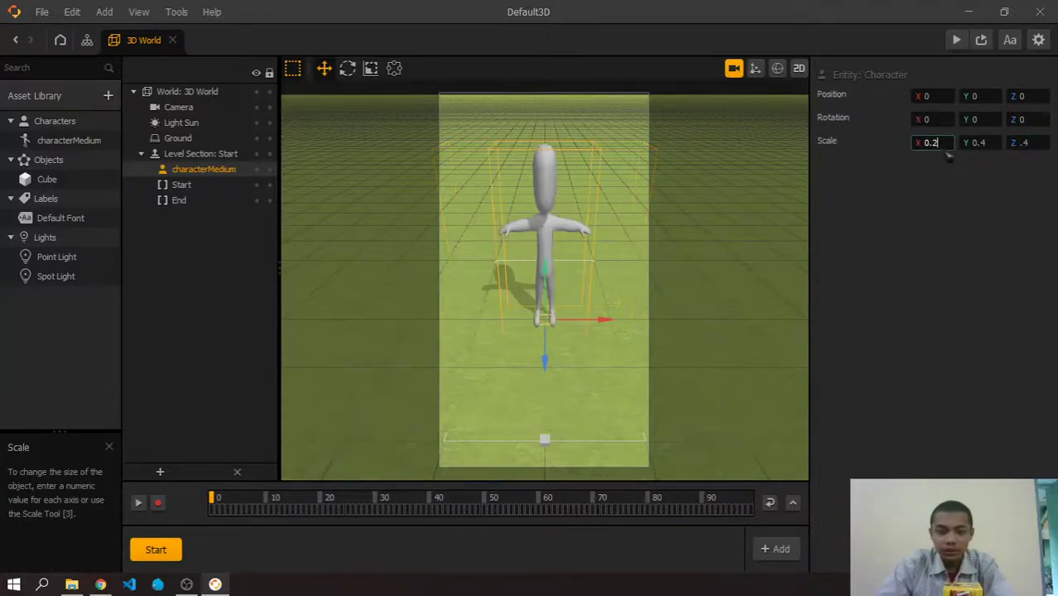
pyautogui.write('.2')
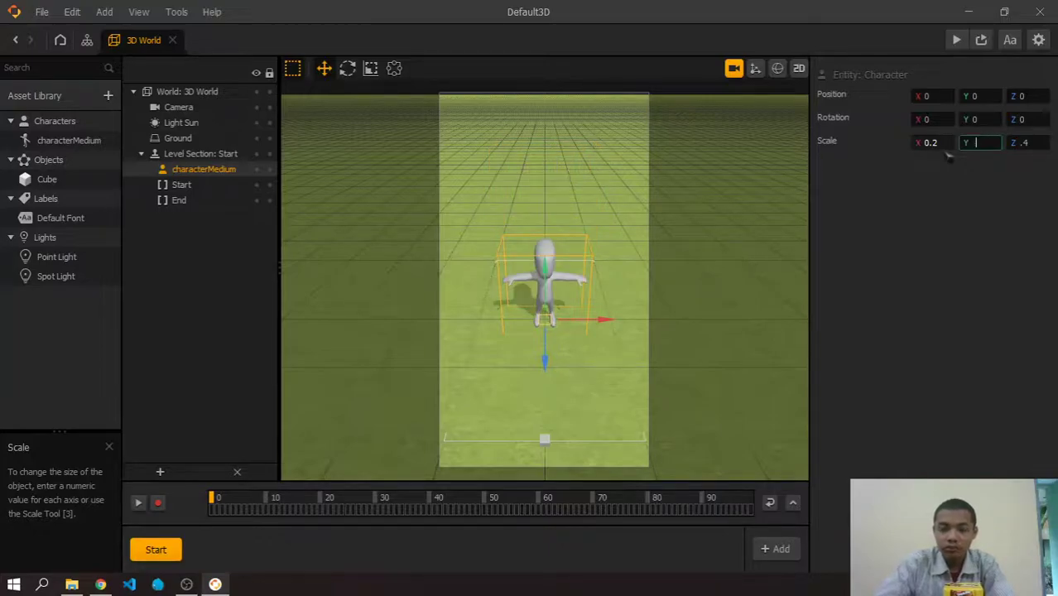
pyautogui.press('Tab')
pyautogui.write('.2')
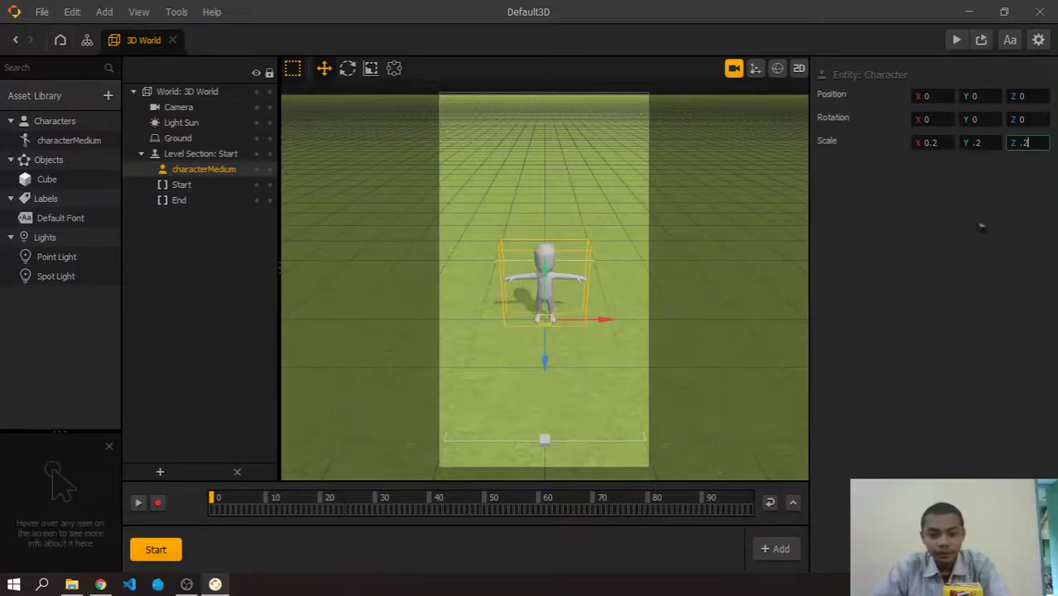
pyautogui.click(699, 259)
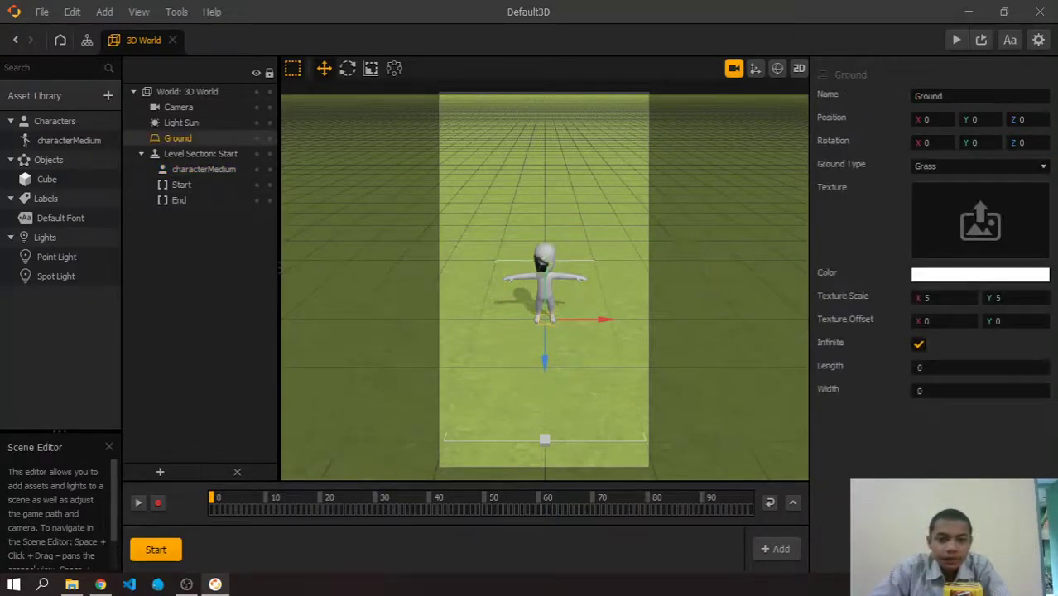
pyautogui.click(580, 286)
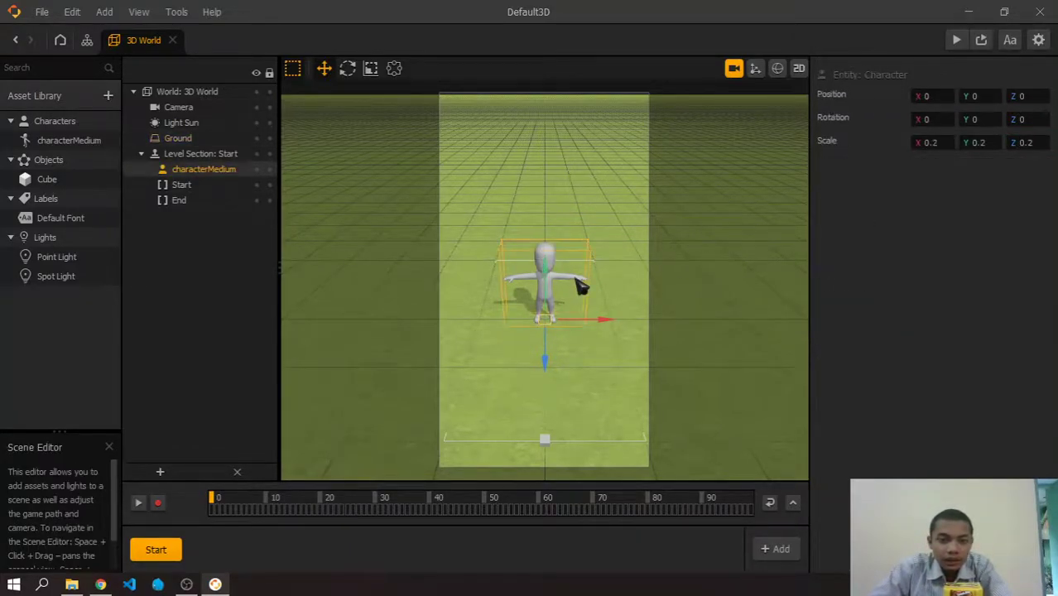
# Set the characterMedium asset's Start physics to Dynamic and select its collision shape in the Collision Shape Editor.
pyautogui.click(62, 140)
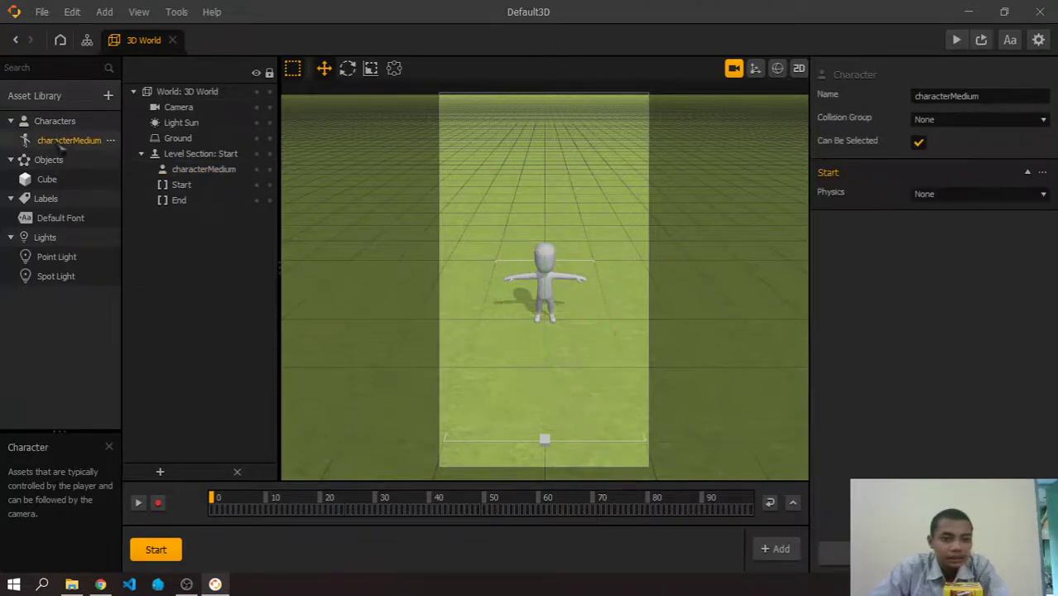
pyautogui.click(953, 195)
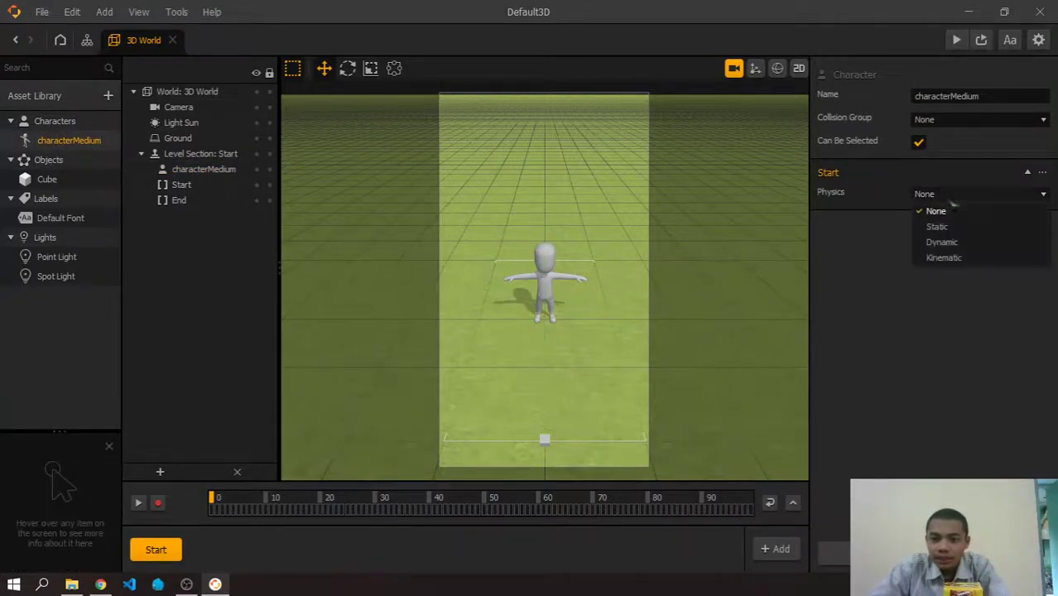
pyautogui.click(952, 242)
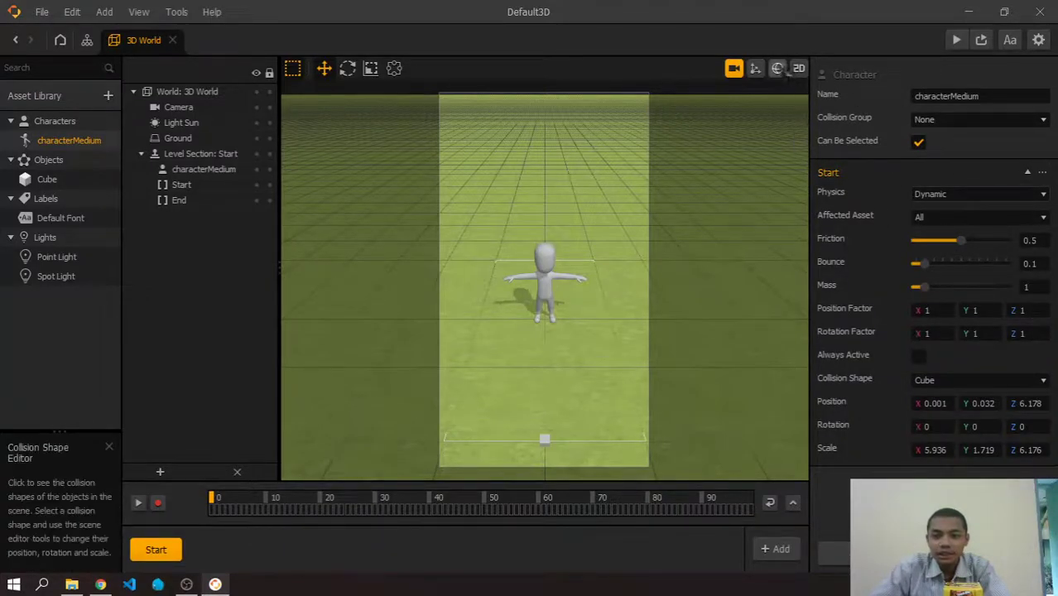
pyautogui.click(778, 68)
pyautogui.click(548, 362)
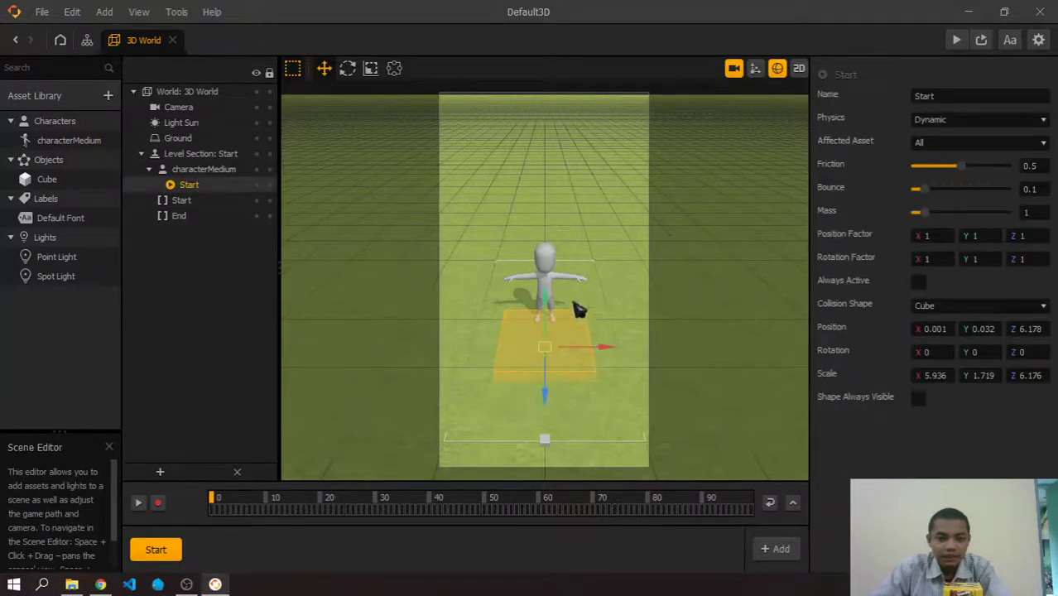
# Change the character's collision shape to Mesh and assign the characterMedium mesh as the collision mesh.
pyautogui.click(999, 306)
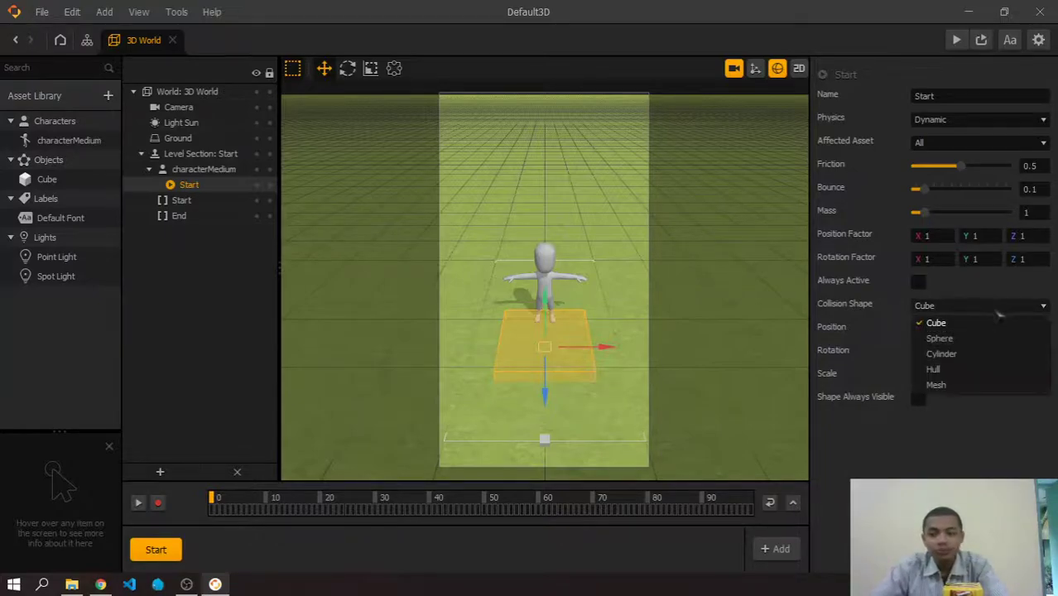
pyautogui.click(952, 389)
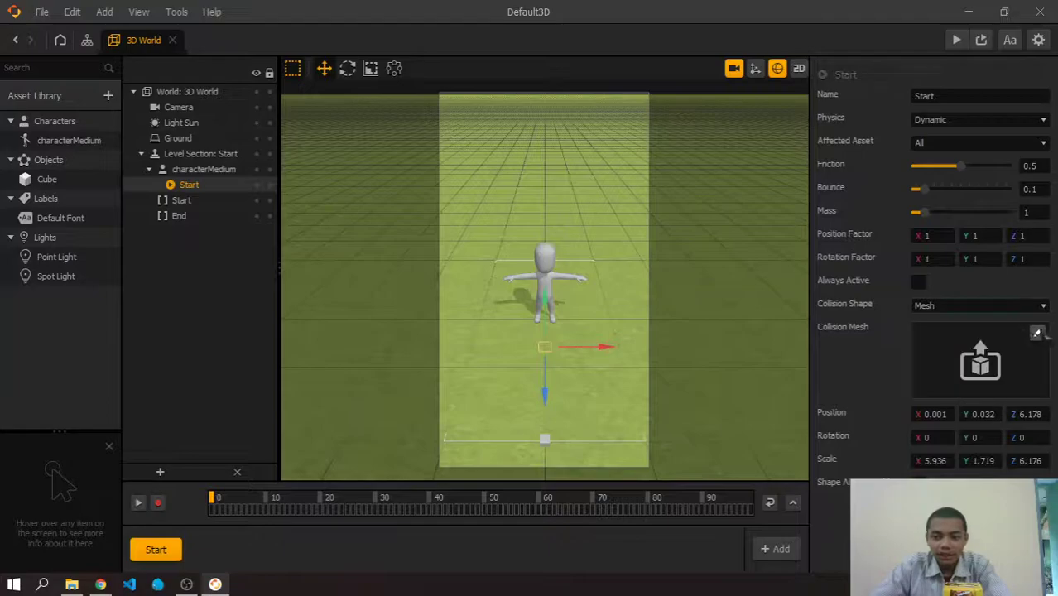
pyautogui.click(1039, 333)
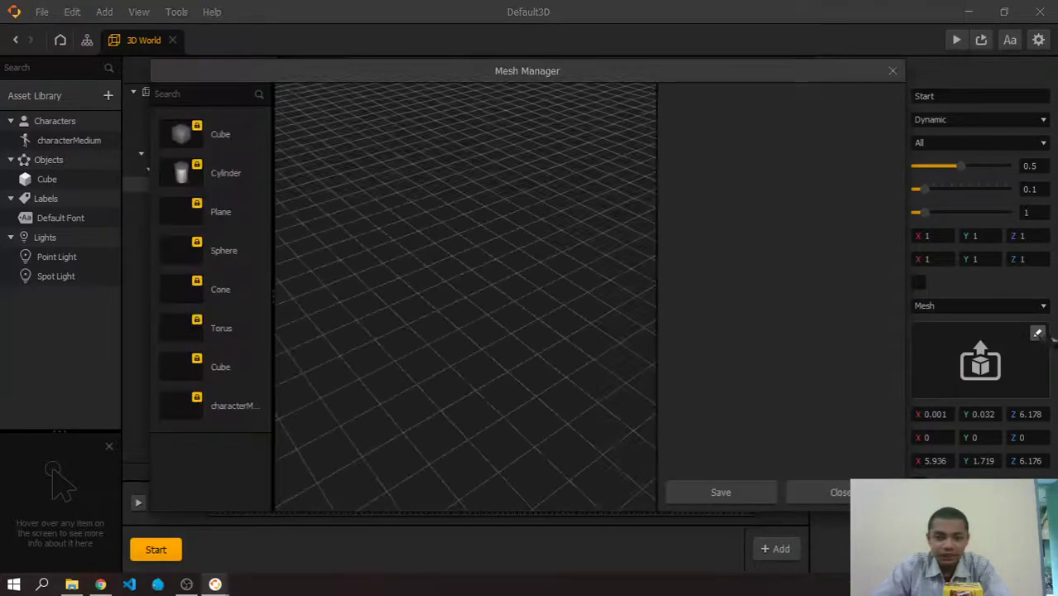
pyautogui.click(219, 410)
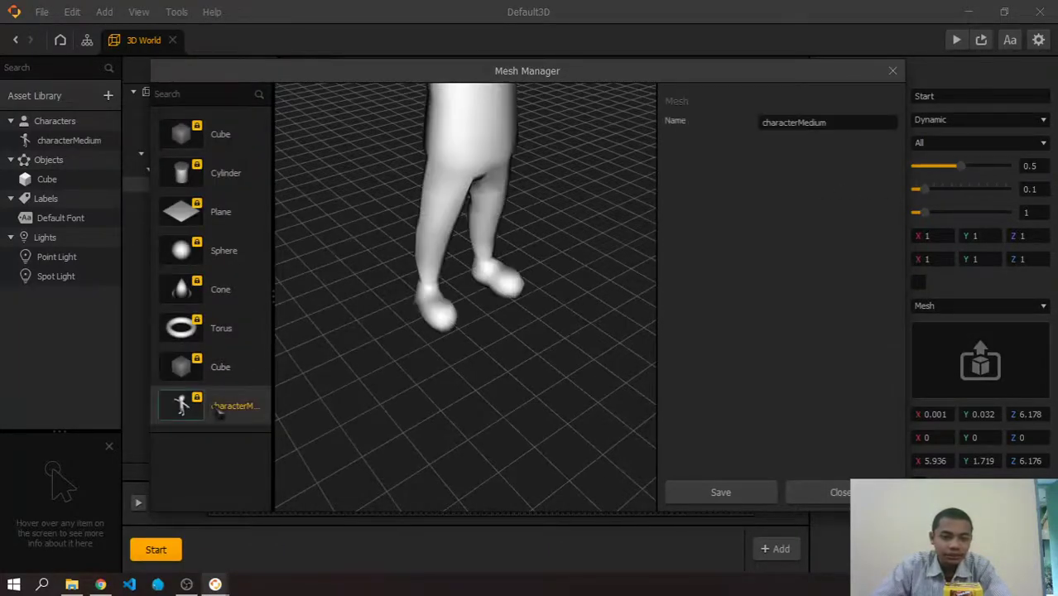
pyautogui.click(720, 493)
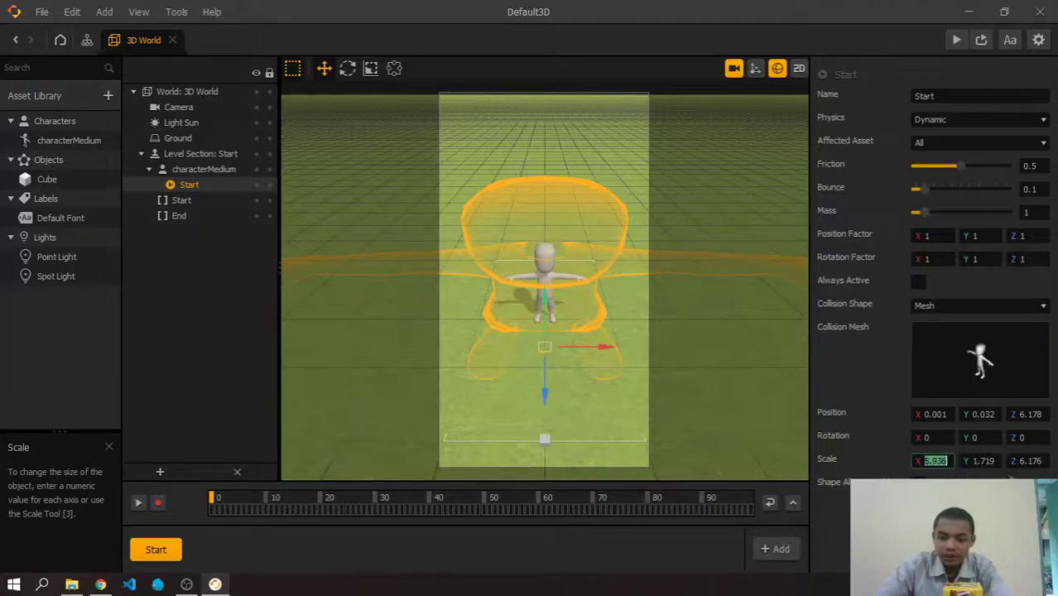
# Set the collision mesh's scale to 0.2 on the X, Y and Z axes.
pyautogui.write('2')
pyautogui.press('Tab')
pyautogui.press('Tab')
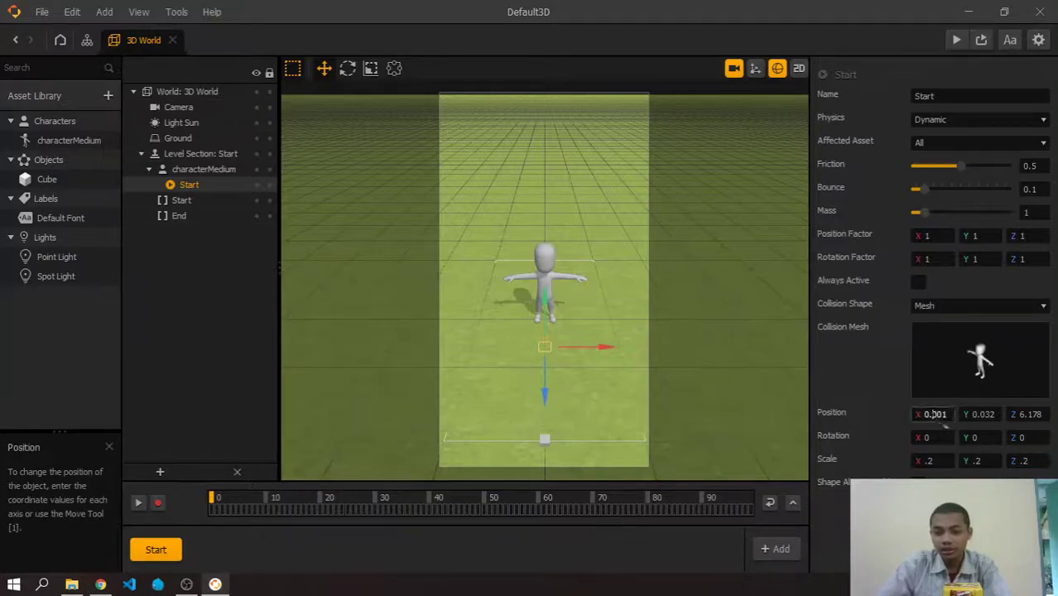
# Set the collision mesh's position to 0 on the X, Y and Z axes.
pyautogui.write('0')
pyautogui.press('Tab')
pyautogui.write('0')
pyautogui.press('Tab')
pyautogui.write('0')
pyautogui.press('Tab')
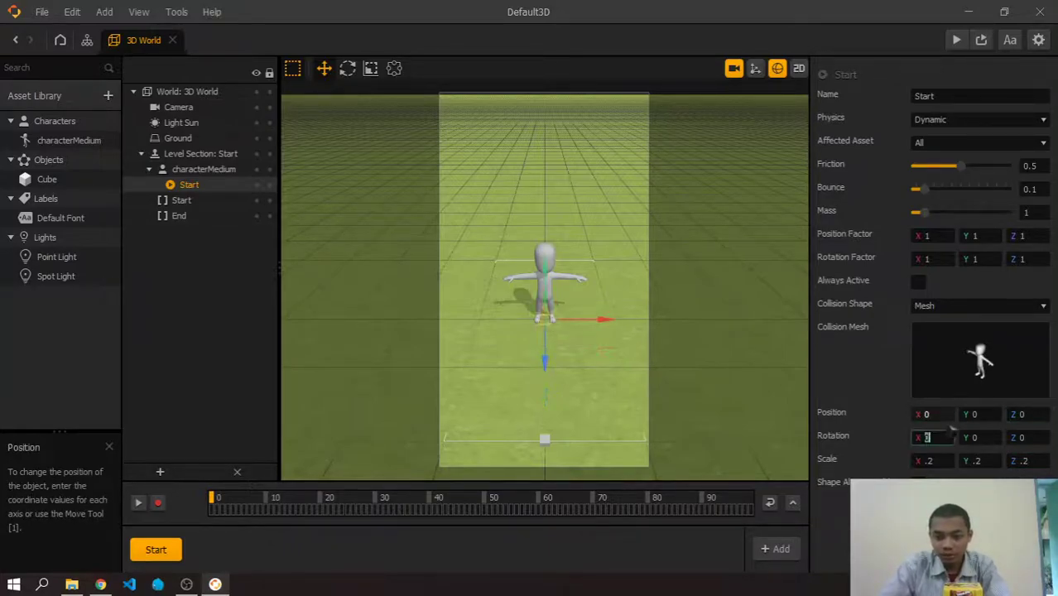
# Set the collision mesh's scale to 0.5 on all three axes and check its fit against the character outside the game camera view.
pyautogui.click(951, 462)
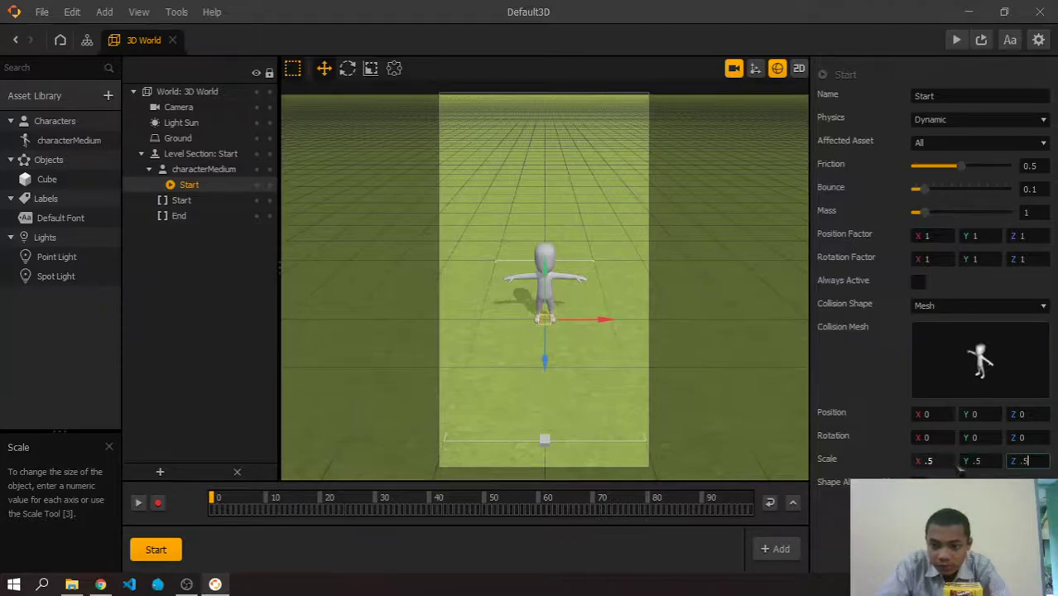
pyautogui.click(687, 300)
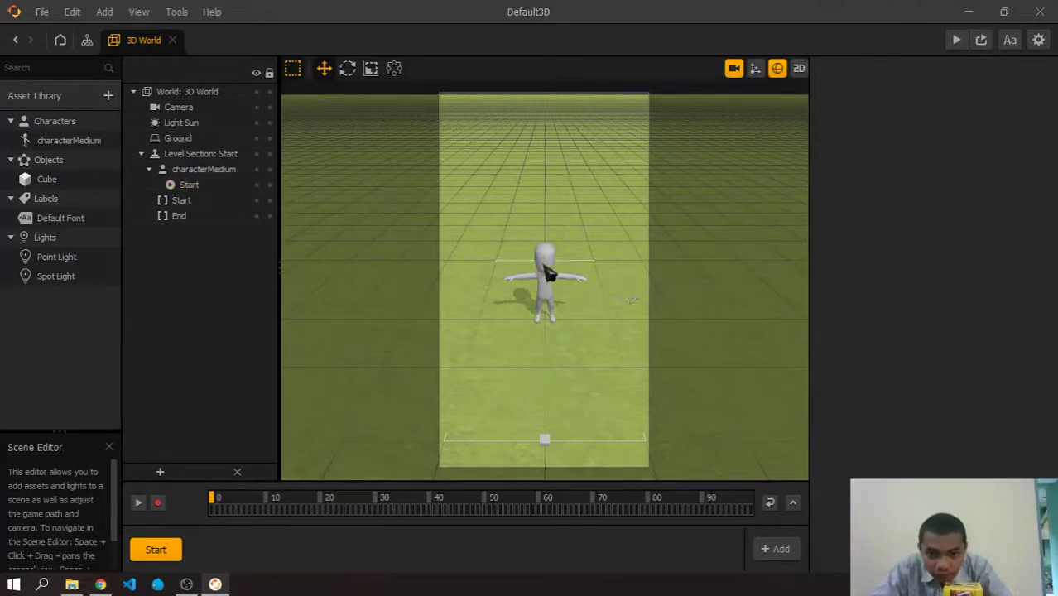
pyautogui.click(73, 140)
pyautogui.scroll(-1, 894, 439)
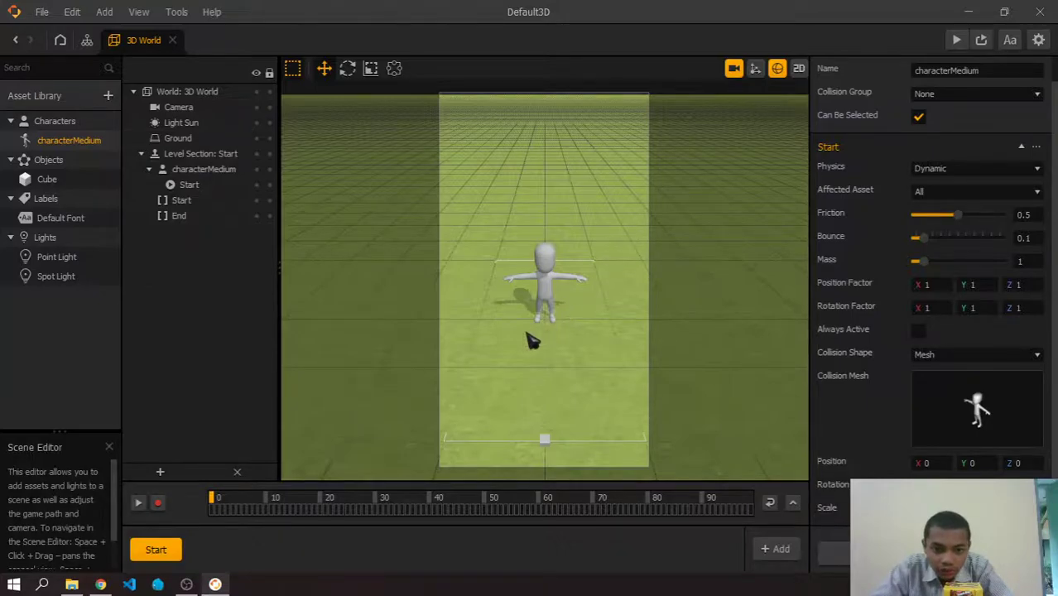
pyautogui.scroll(-3, 662, 315)
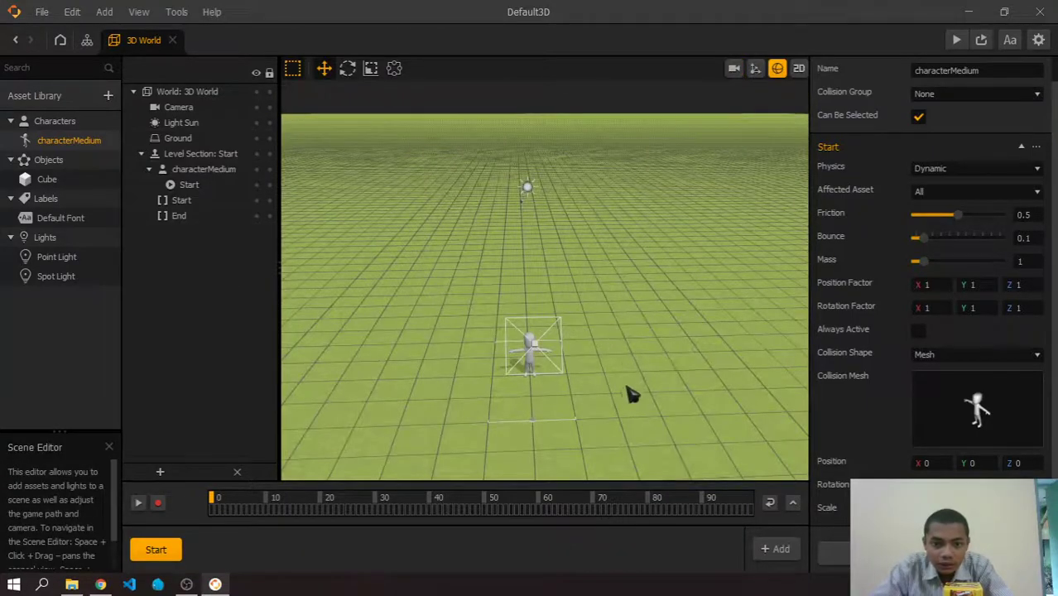
pyautogui.scroll(5, 634, 389)
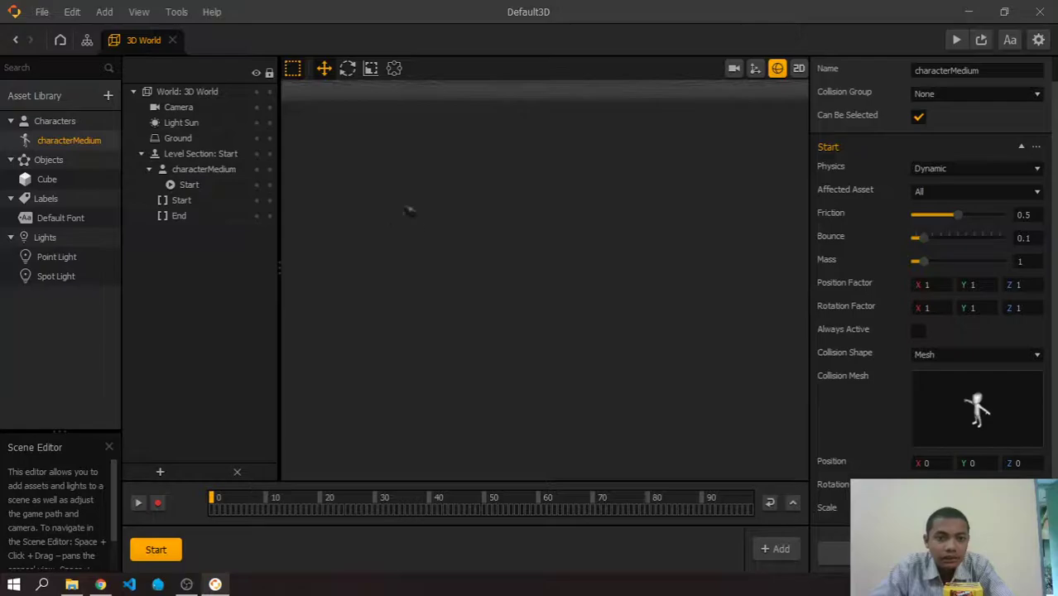
pyautogui.scroll(-5, 319, 141)
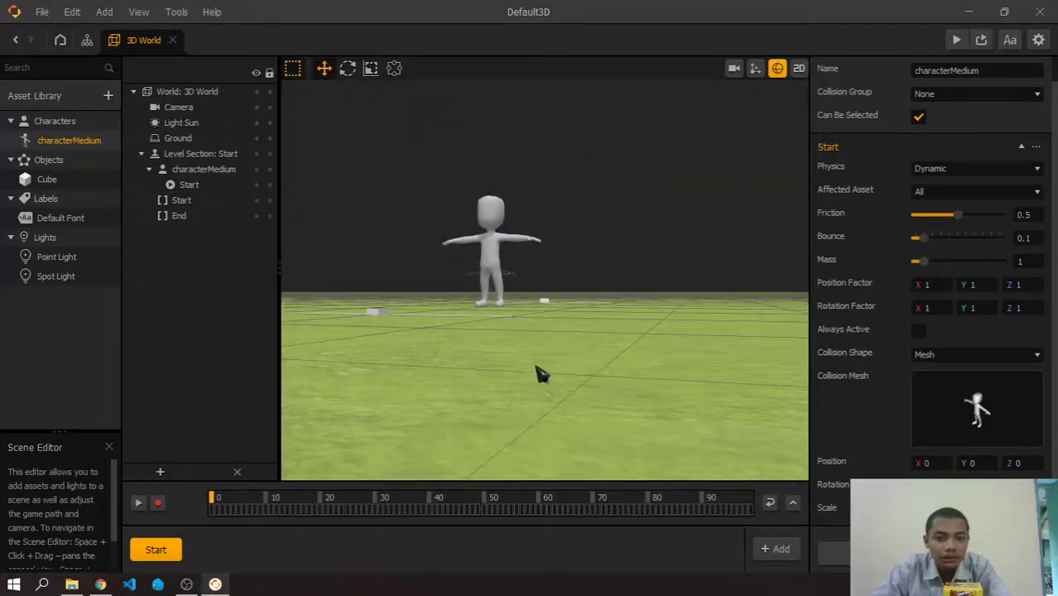
pyautogui.moveTo(627, 310); pyautogui.dragTo(659, 333, button='right')
# Set the collision mesh's scale to 1 on all three axes and check how it fits around the character.
pyautogui.click(656, 235)
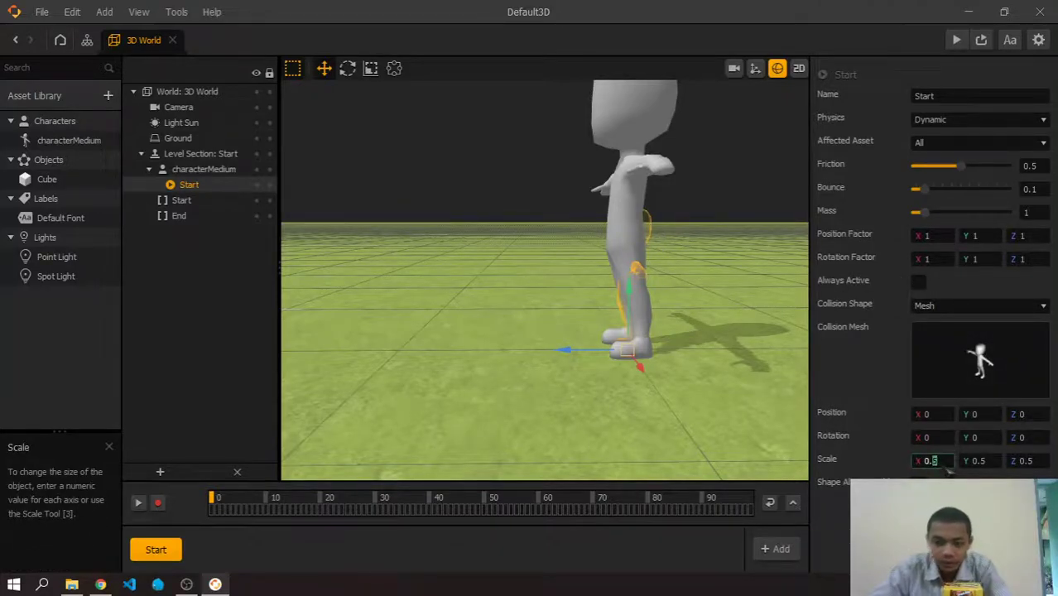
pyautogui.write('1')
pyautogui.press('Tab')
pyautogui.write('1')
pyautogui.press('Tab')
pyautogui.write('1')
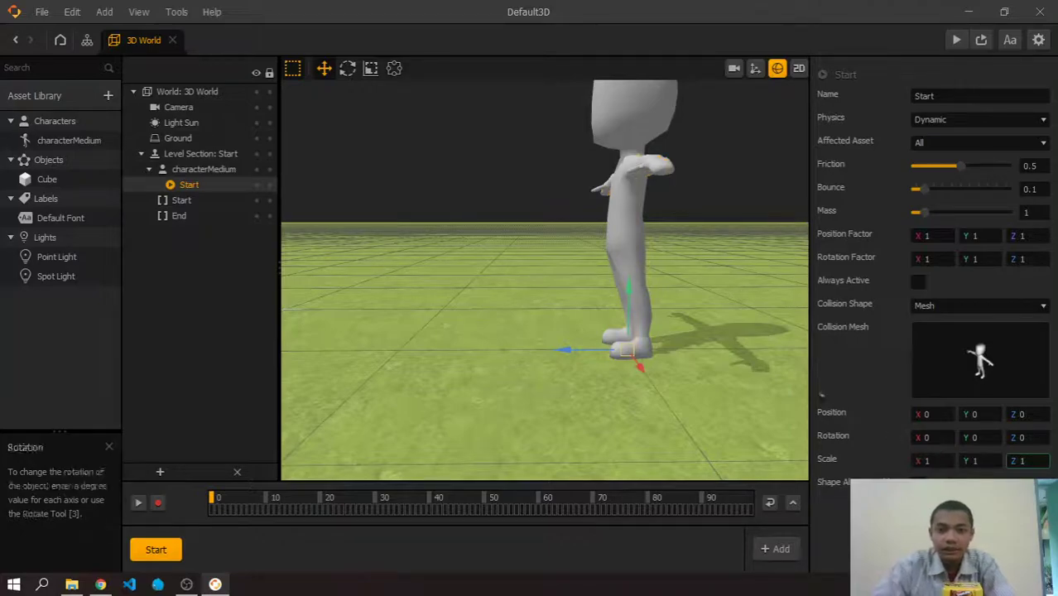
pyautogui.scroll(-3, 737, 347)
pyautogui.moveTo(634, 315); pyautogui.dragTo(646, 360, button='right')
pyautogui.scroll(5, 571, 371)
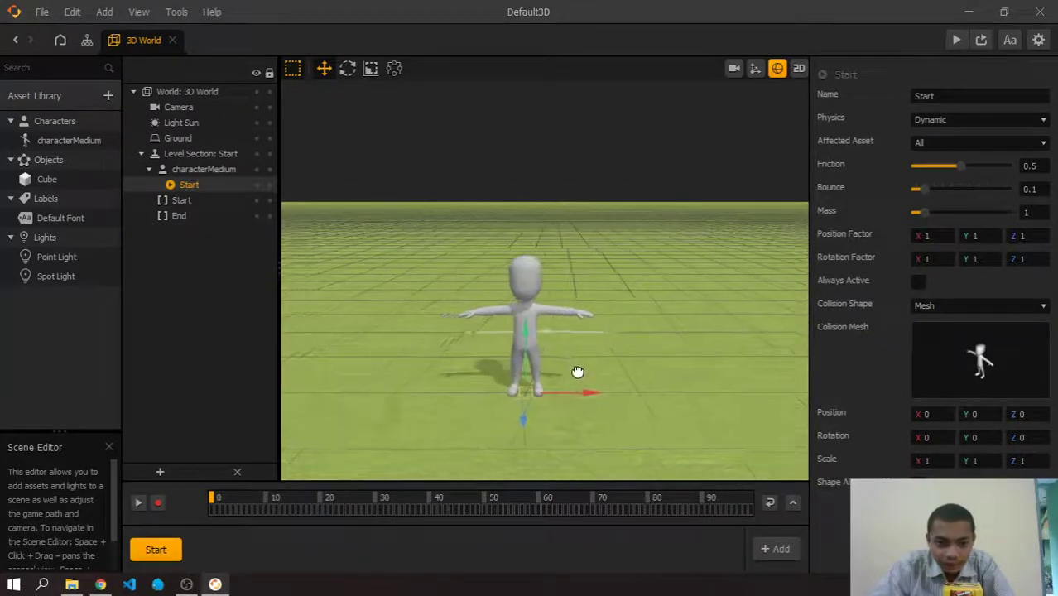
# Examine the collision mesh's fit around the character up close and from the side, and leave the collision shape view.
pyautogui.scroll(-5, 659, 388)
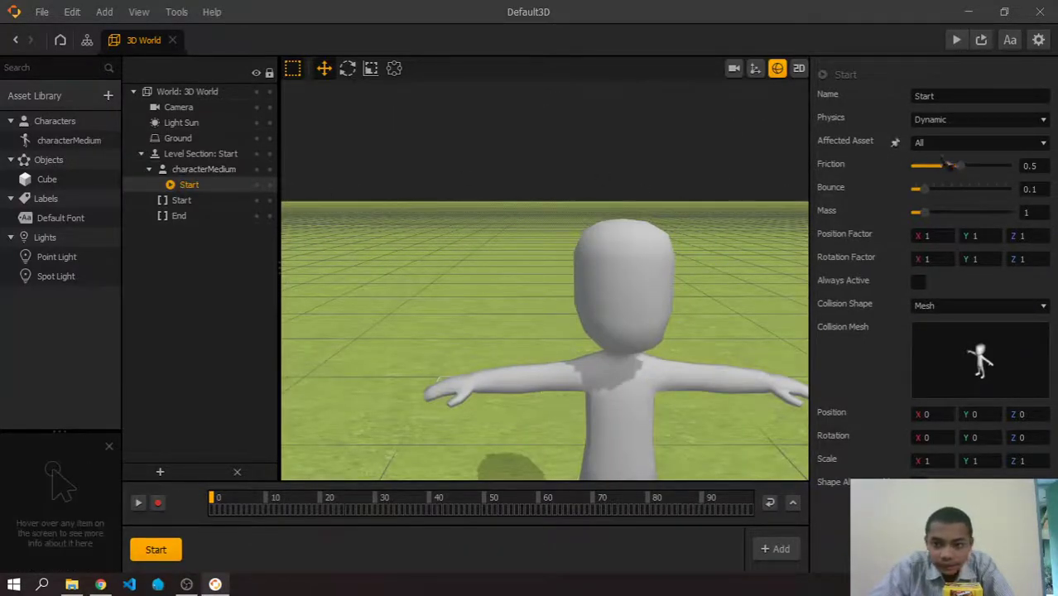
pyautogui.scroll(3, 646, 364)
pyautogui.moveTo(685, 352); pyautogui.dragTo(715, 282)
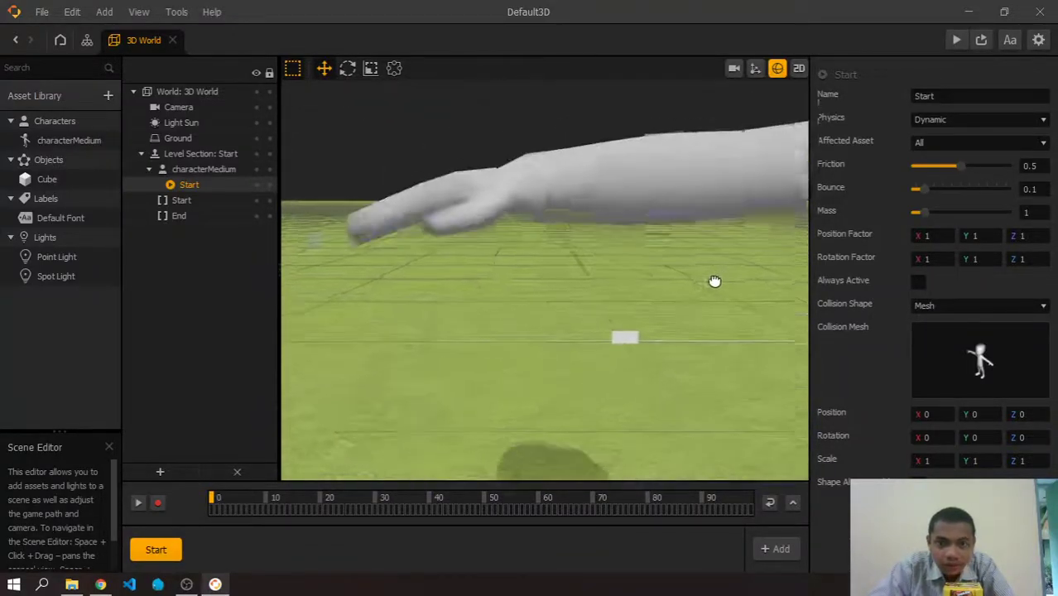
pyautogui.press('f')
pyautogui.scroll(5, 713, 282)
pyautogui.scroll(5, 688, 263)
pyautogui.moveTo(685, 266); pyautogui.dragTo(521, 329)
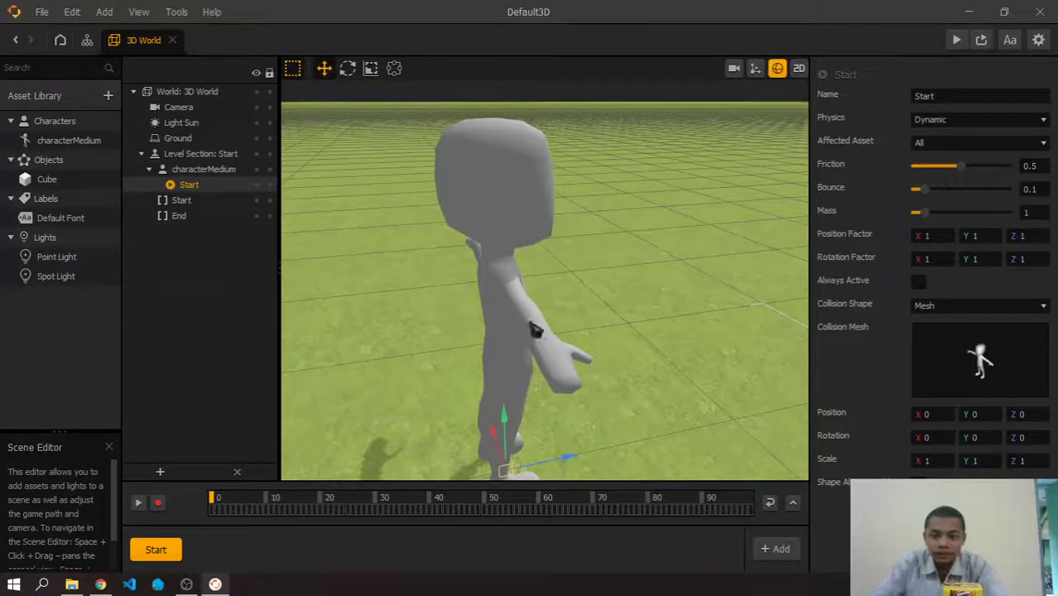
pyautogui.scroll(-3, 580, 170)
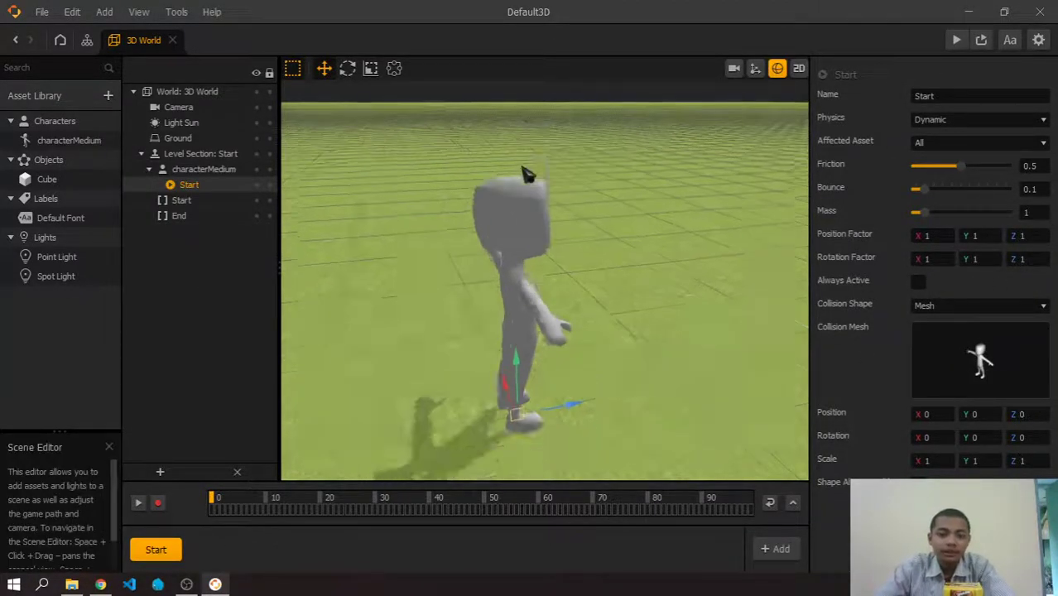
pyautogui.click(777, 68)
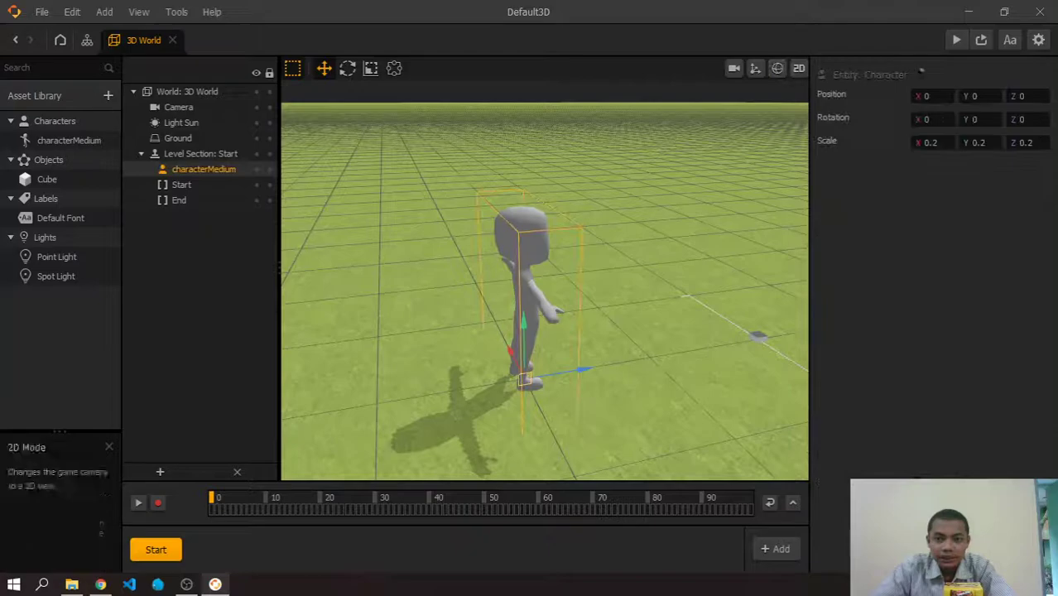
# Run a game preview of the 3D World scene and close it after checking the character.
pyautogui.click(957, 42)
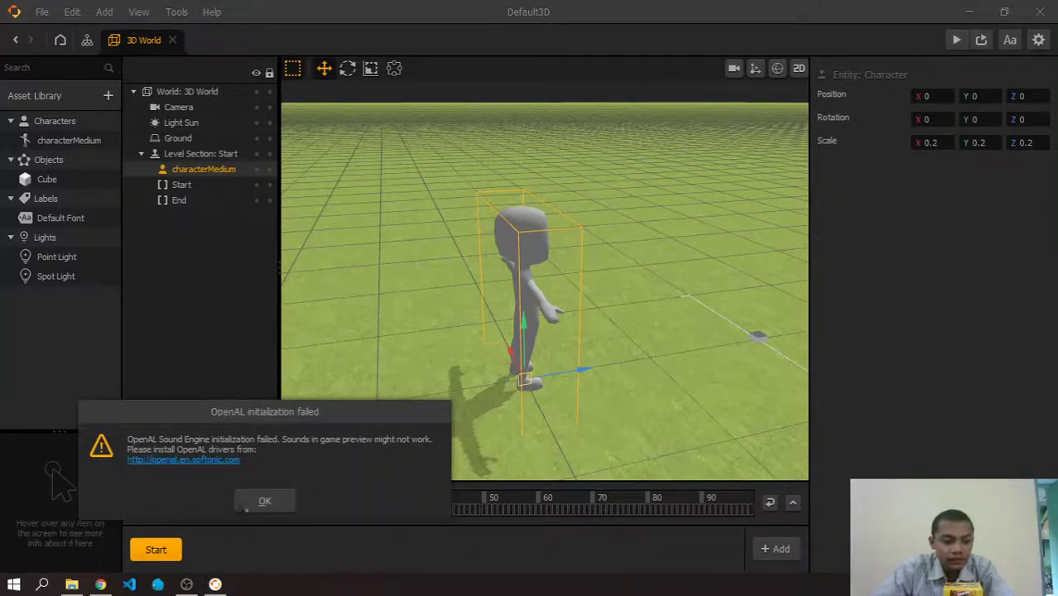
pyautogui.click(267, 502)
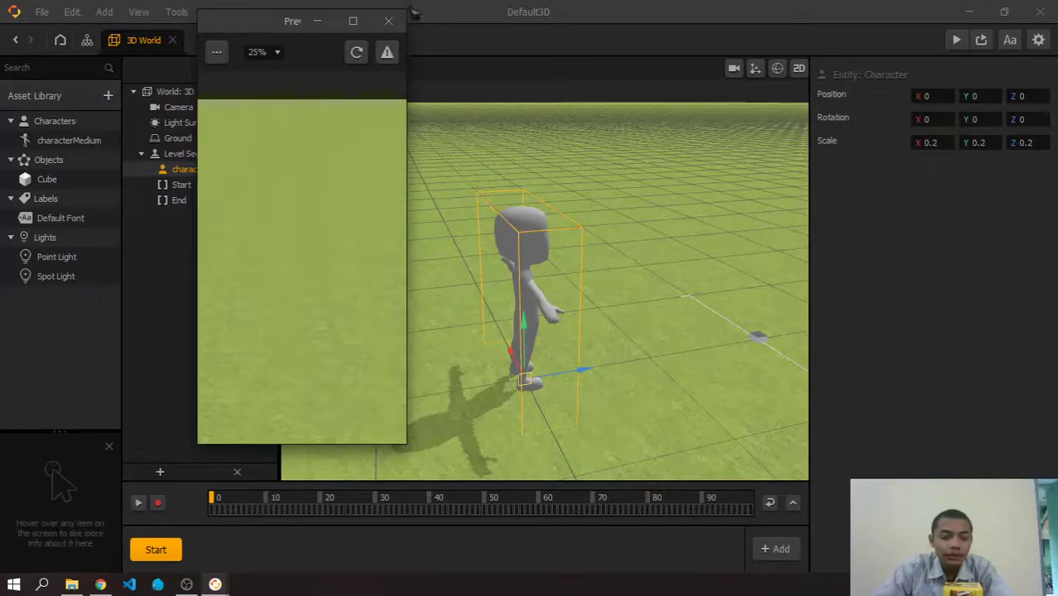
pyautogui.click(389, 20)
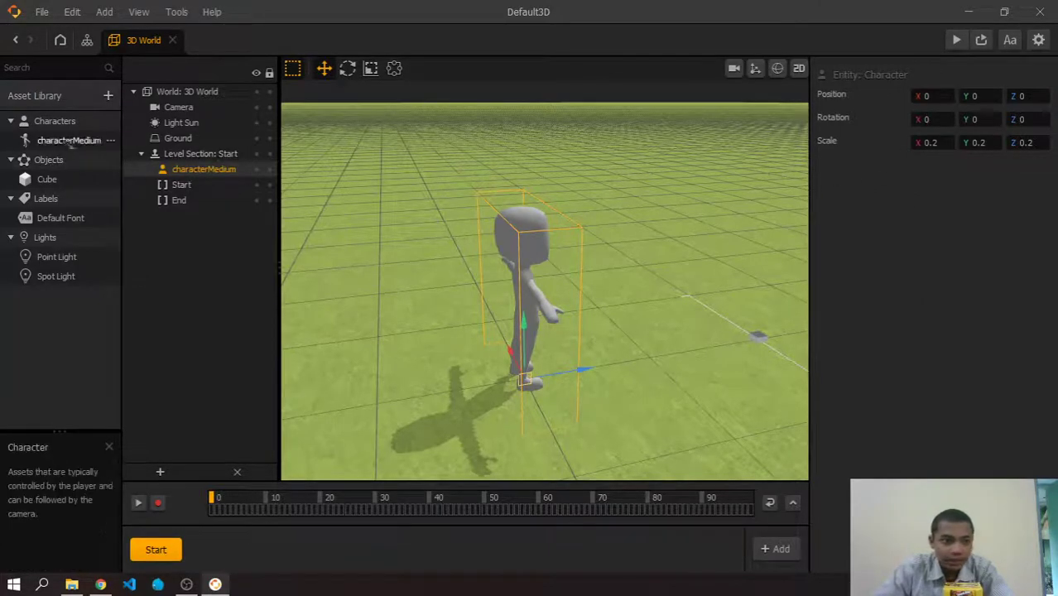
# Assign the characterMedium asset to the Character collision group and check it in a game preview.
pyautogui.click(69, 140)
pyautogui.click(980, 219)
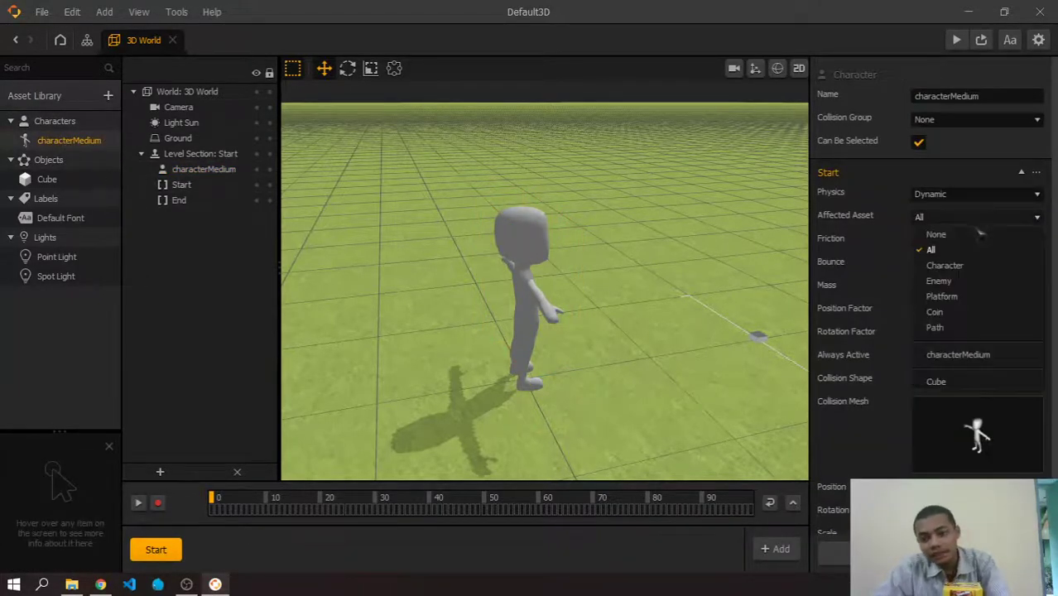
pyautogui.click(980, 217)
pyautogui.click(962, 222)
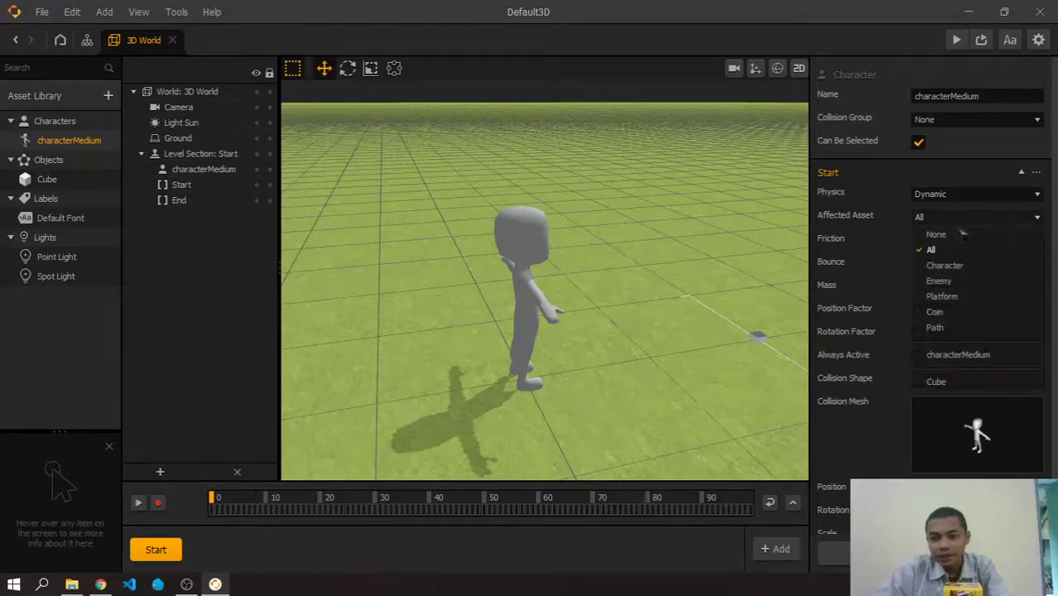
pyautogui.click(956, 229)
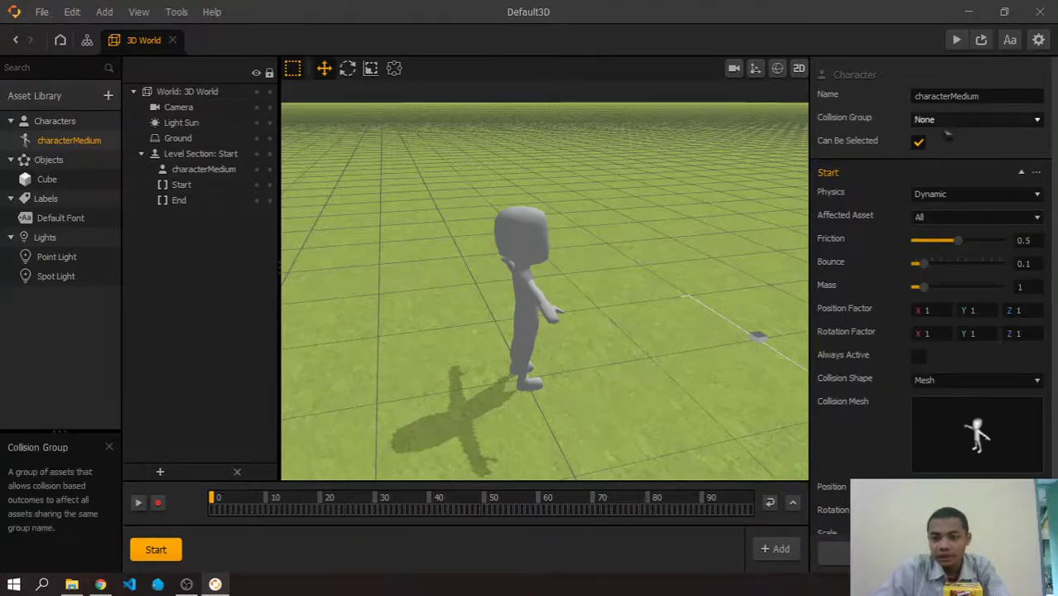
pyautogui.click(951, 120)
pyautogui.click(945, 153)
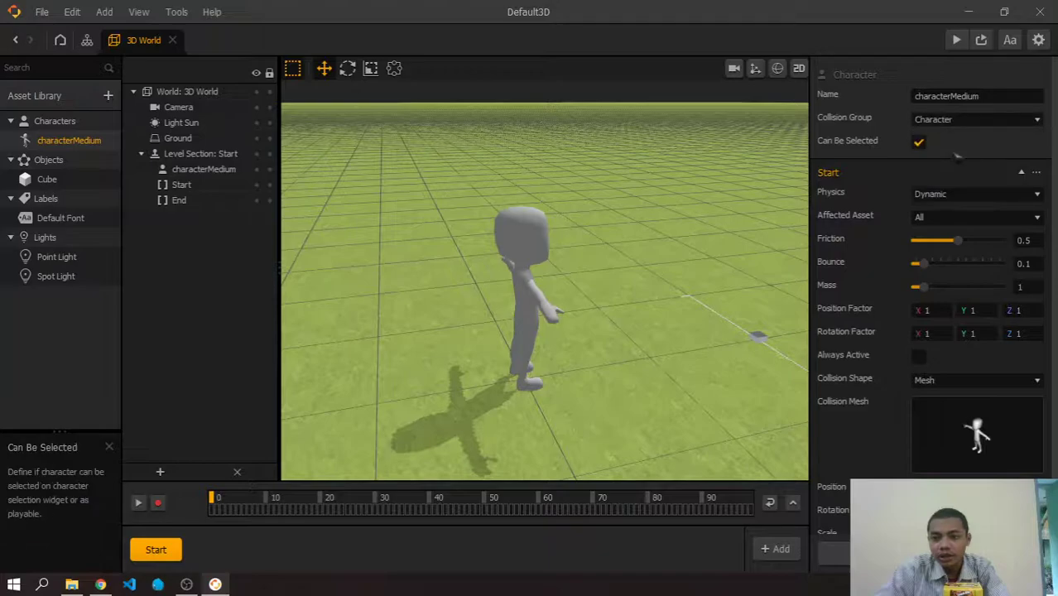
pyautogui.click(957, 40)
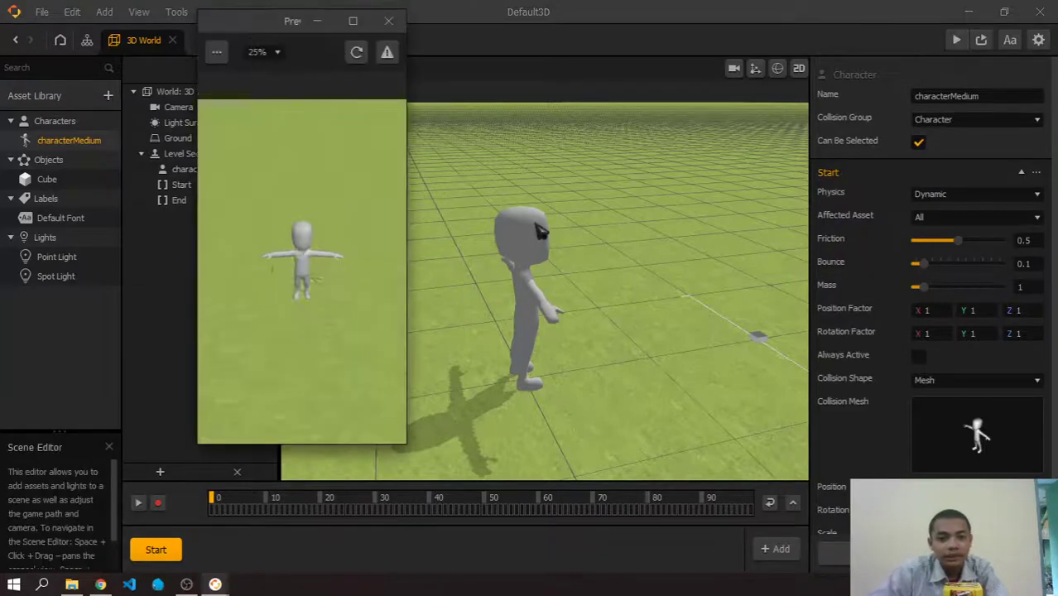
pyautogui.click(388, 20)
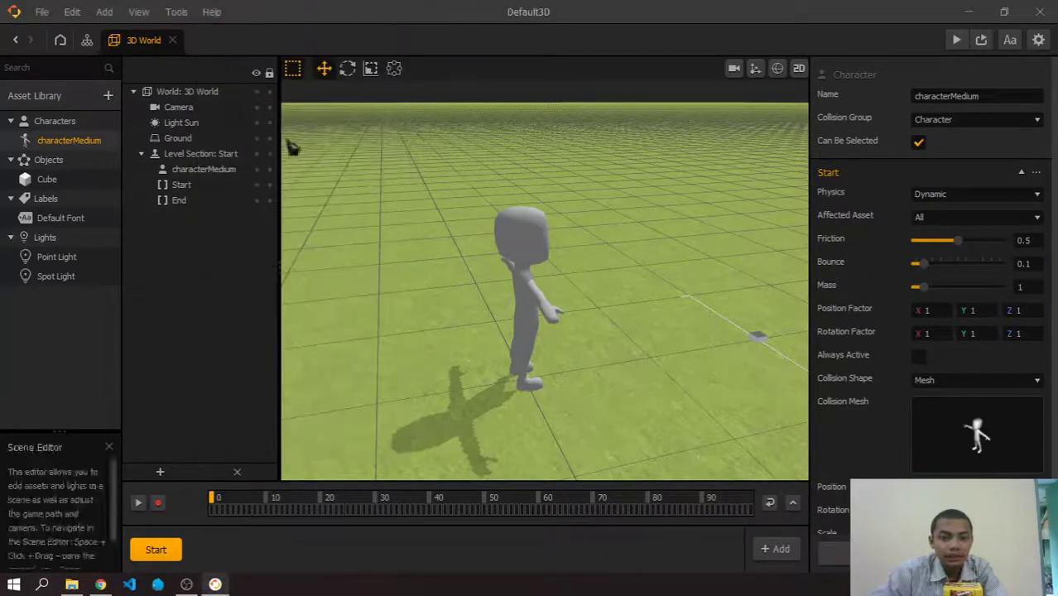
# Set the Ground object's ground type to No Ground.
pyautogui.click(178, 139)
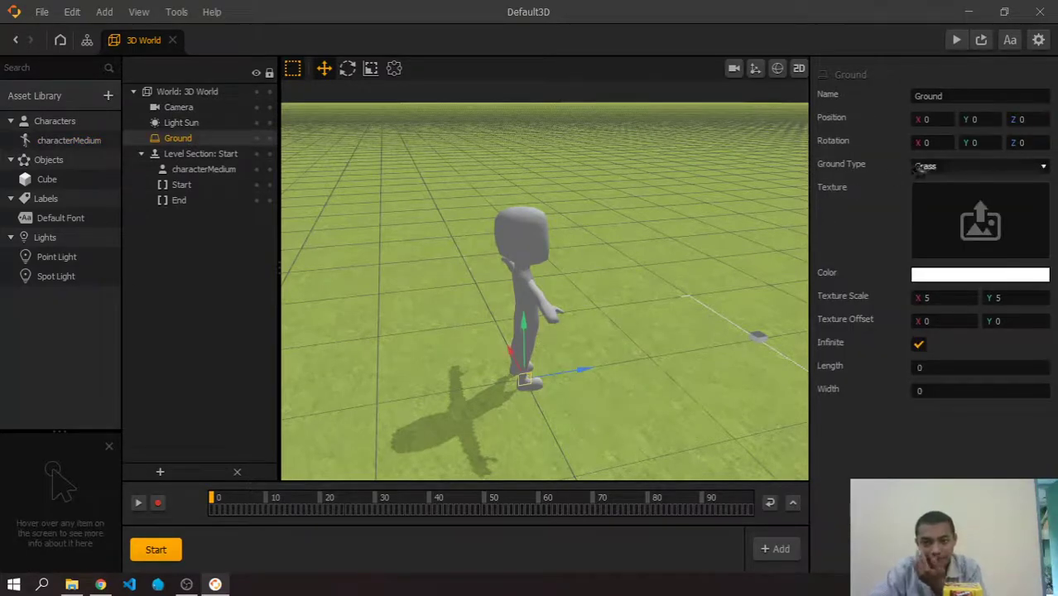
pyautogui.click(942, 167)
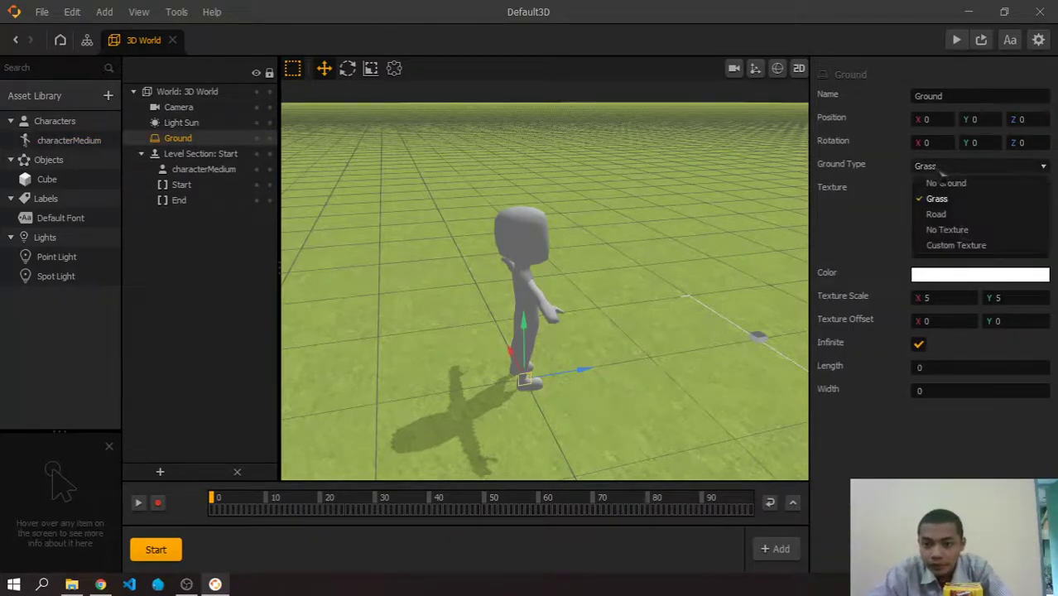
pyautogui.click(945, 199)
pyautogui.click(942, 166)
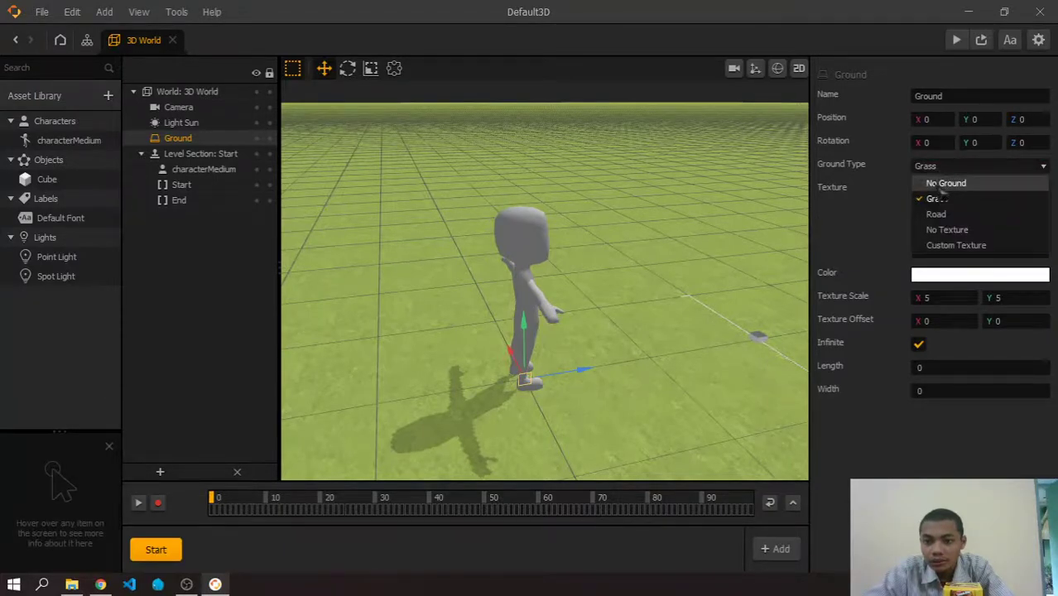
pyautogui.click(944, 184)
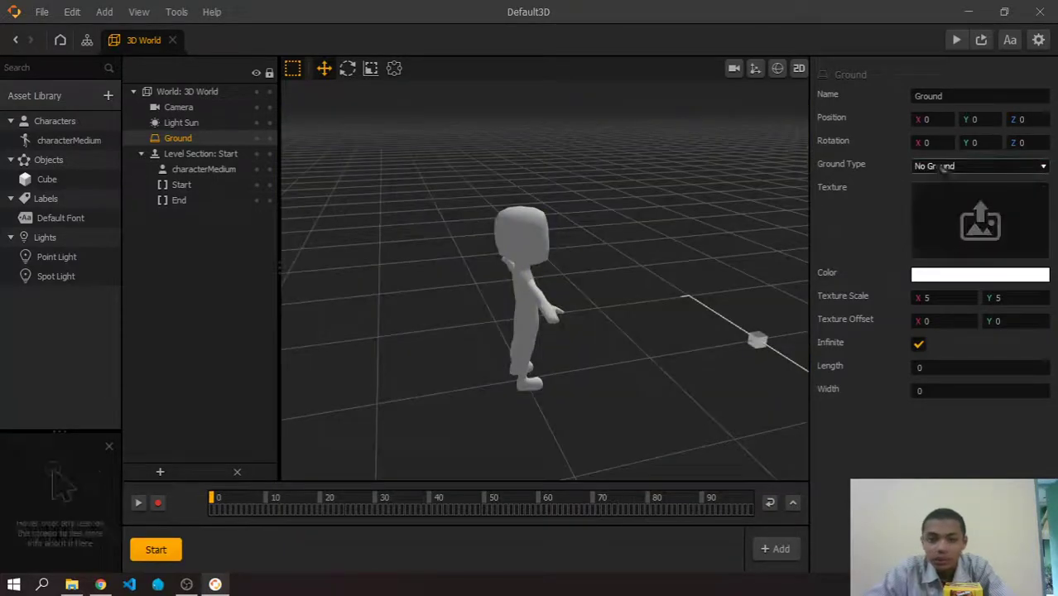
# Open the asset library, switch to File Explorer and extract JenAndErikAssetPack.zip in Downloads\General into a folder named JenAndErikAssetPack.
pyautogui.click(35, 95)
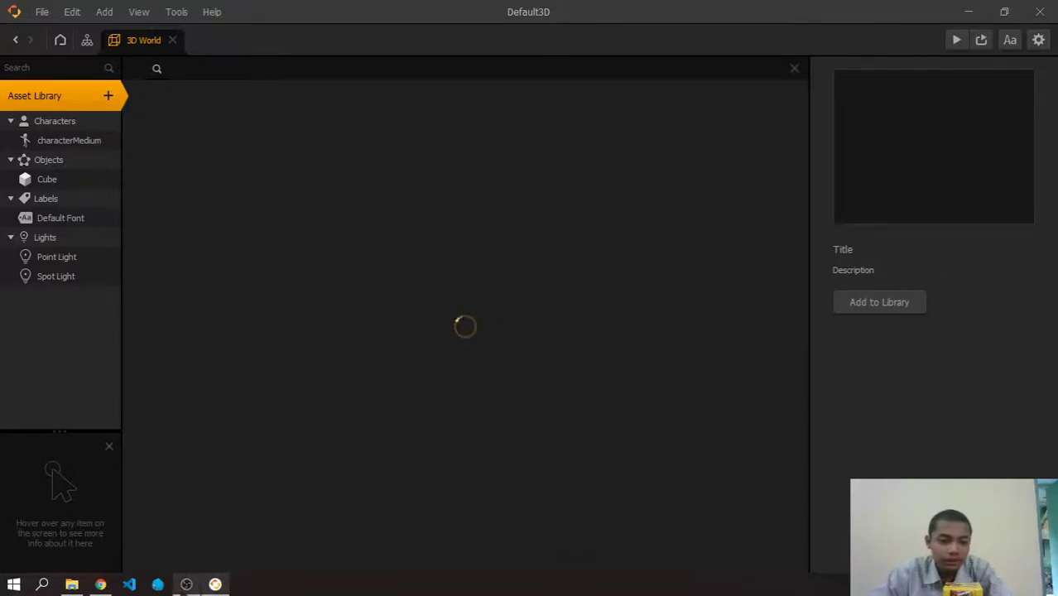
pyautogui.click(100, 585)
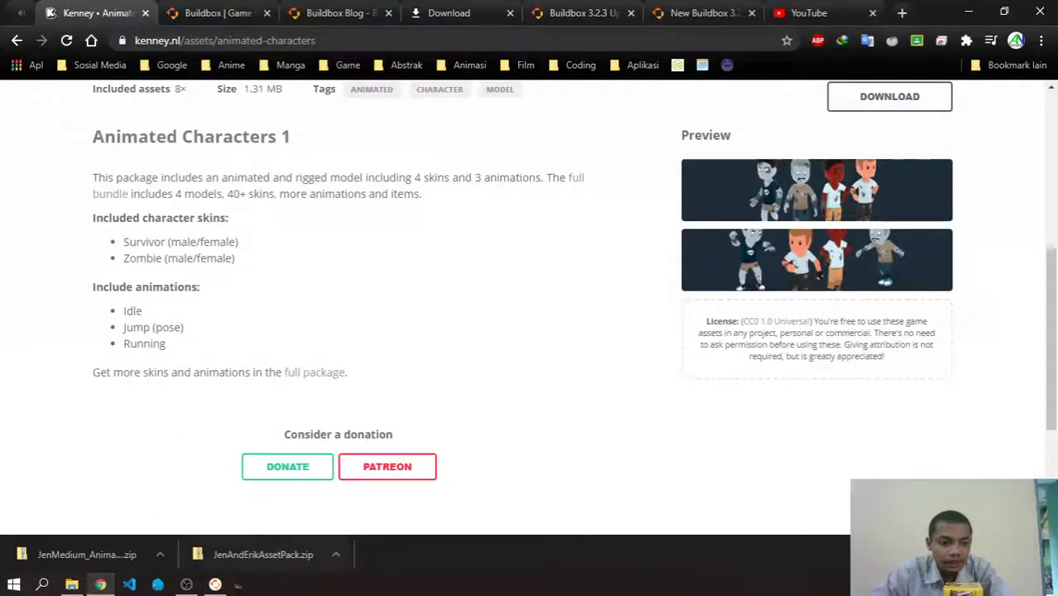
pyautogui.click(215, 585)
pyautogui.click(76, 586)
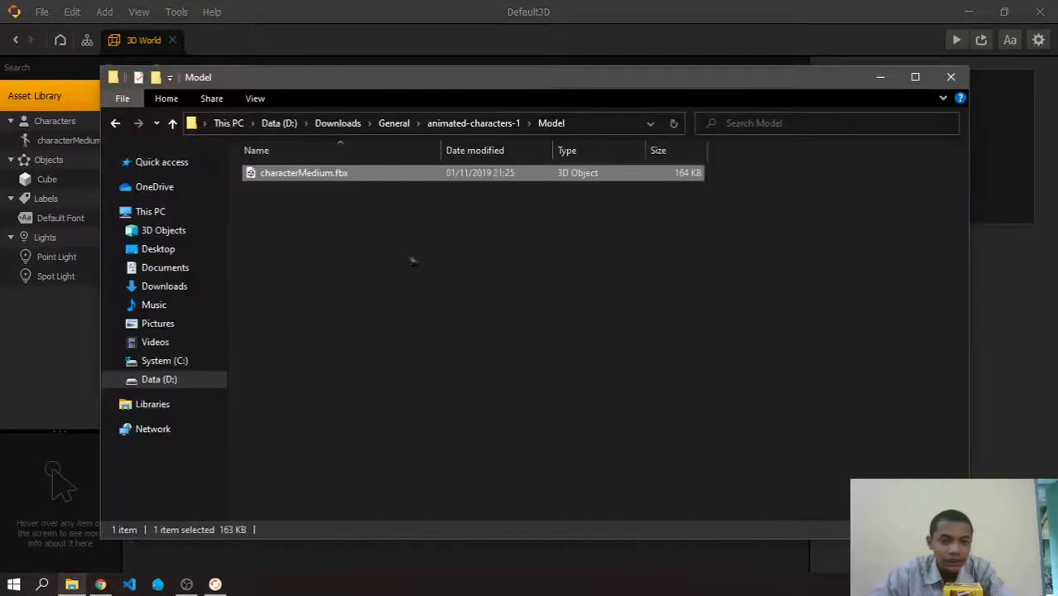
pyautogui.press('BackSpace')
pyautogui.press('BackSpace')
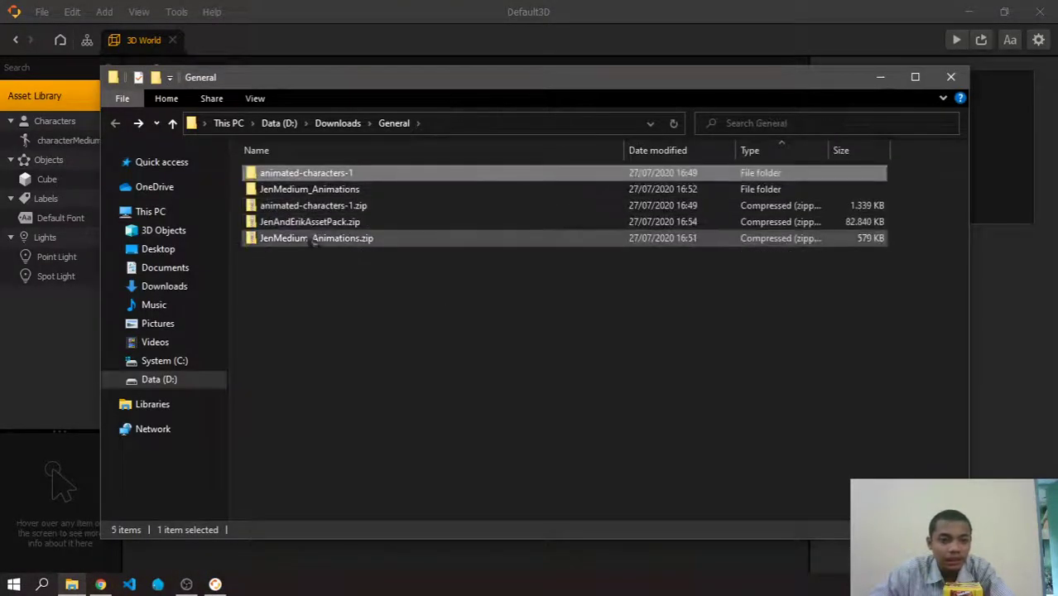
pyautogui.doubleClick(326, 227)
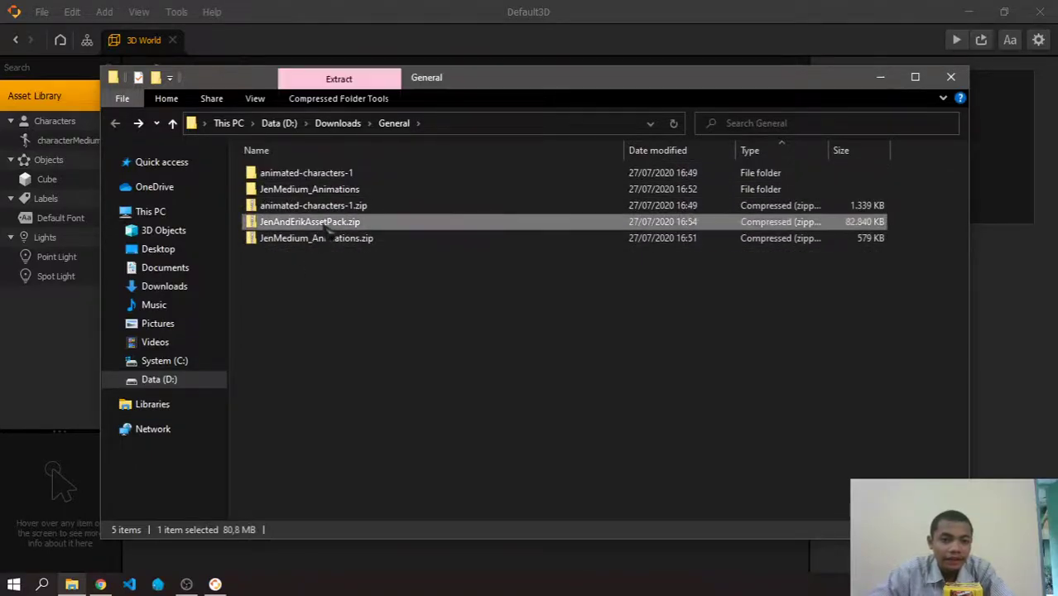
pyautogui.press('BackSpace')
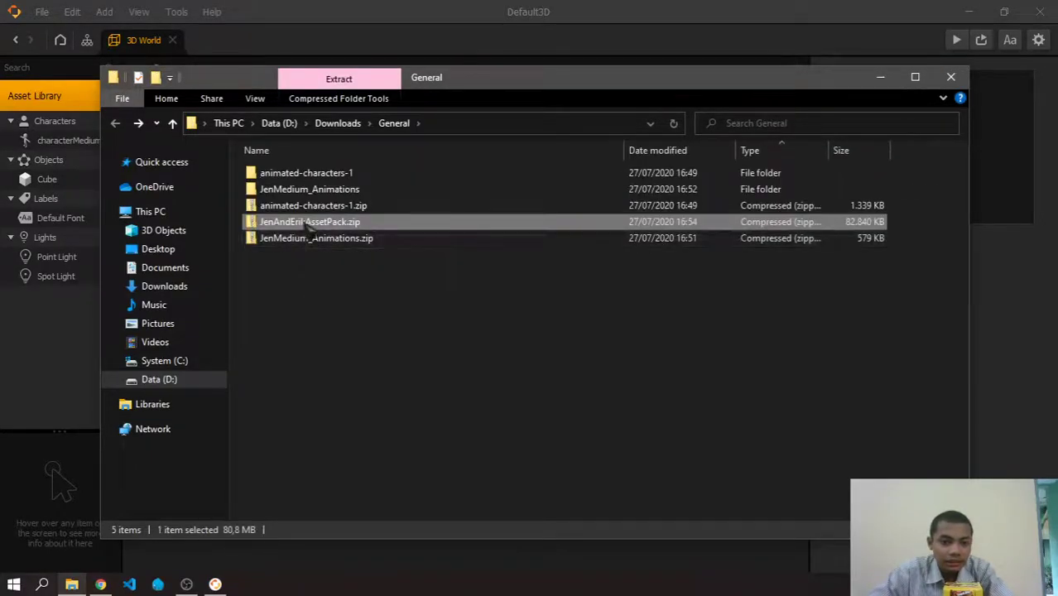
pyautogui.rightClick(308, 224)
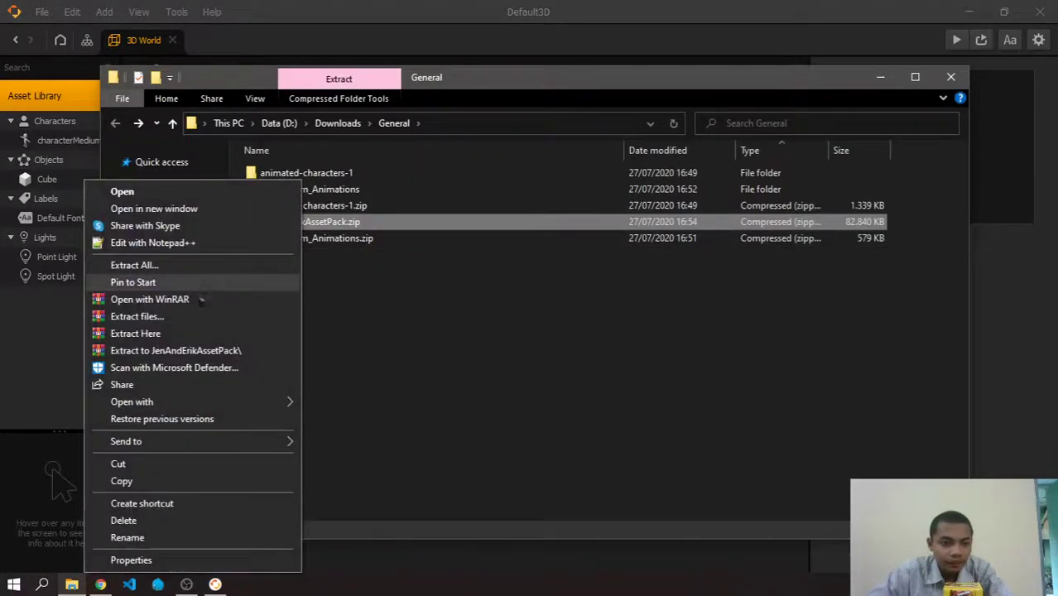
pyautogui.click(157, 351)
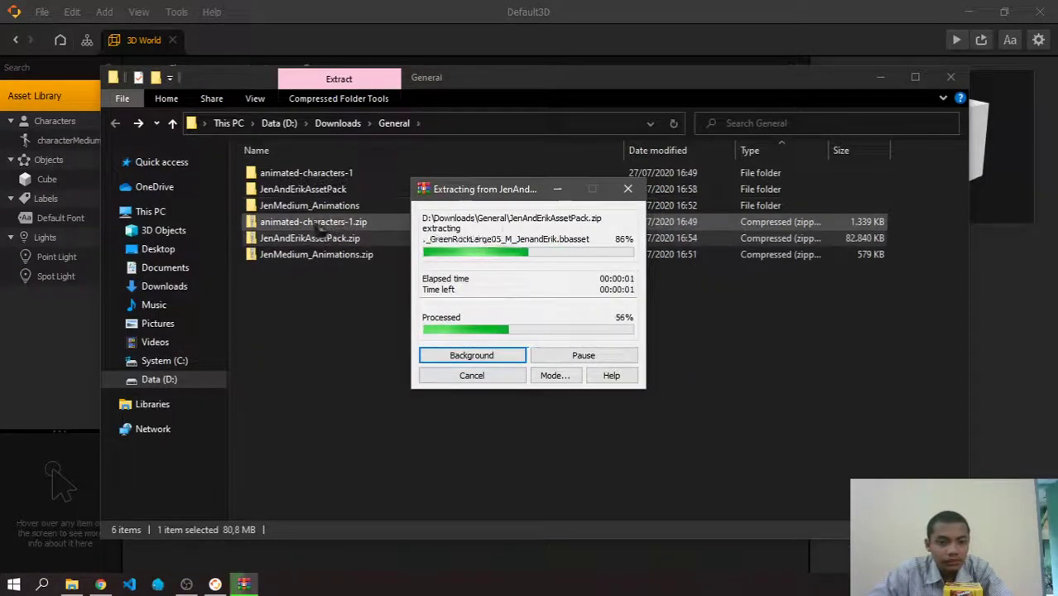
# Return to Buildbox and add the three-lane Road tile from the built-in assets to the project's library.
pyautogui.click(1036, 303)
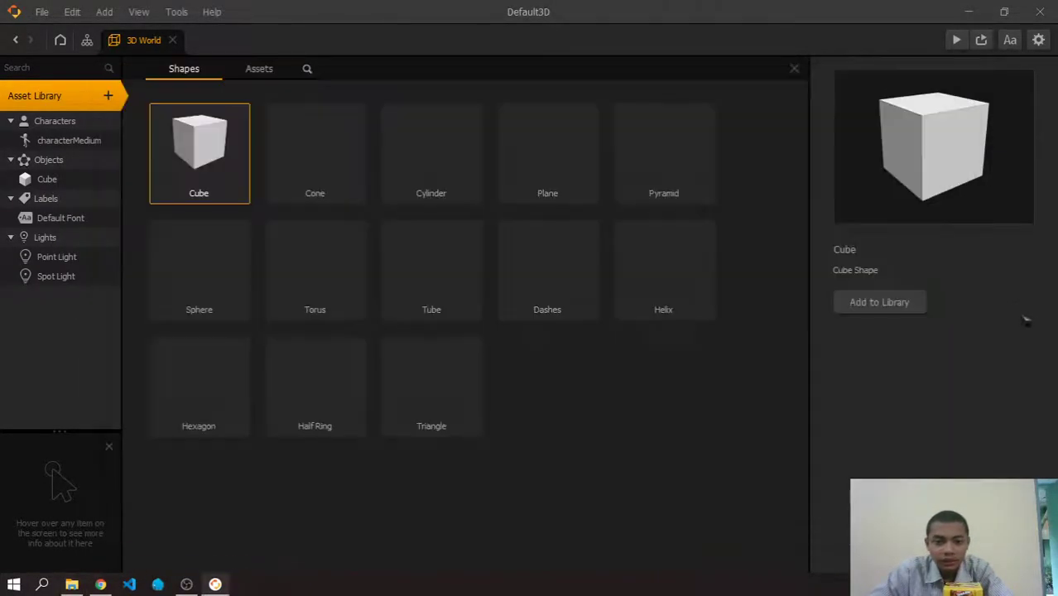
pyautogui.click(257, 69)
pyautogui.scroll(-7, 466, 305)
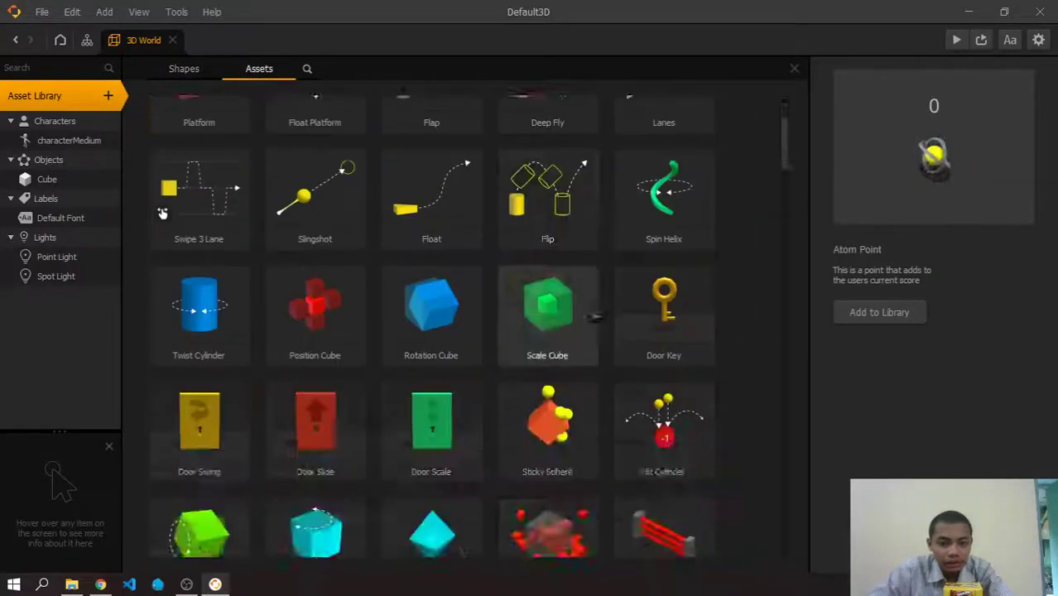
pyautogui.scroll(-10, 465, 305)
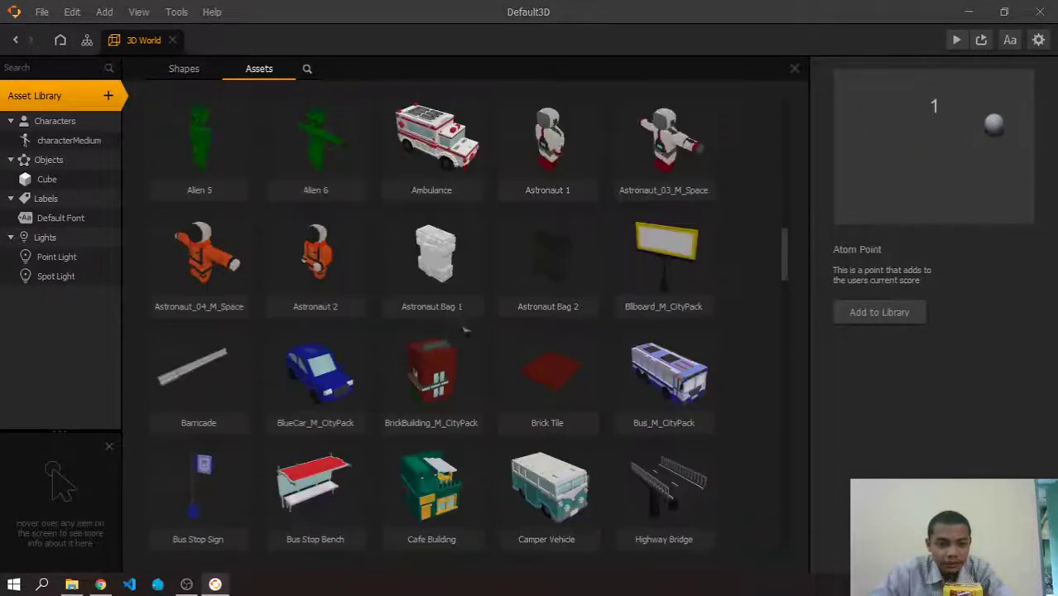
pyautogui.scroll(-15, 469, 335)
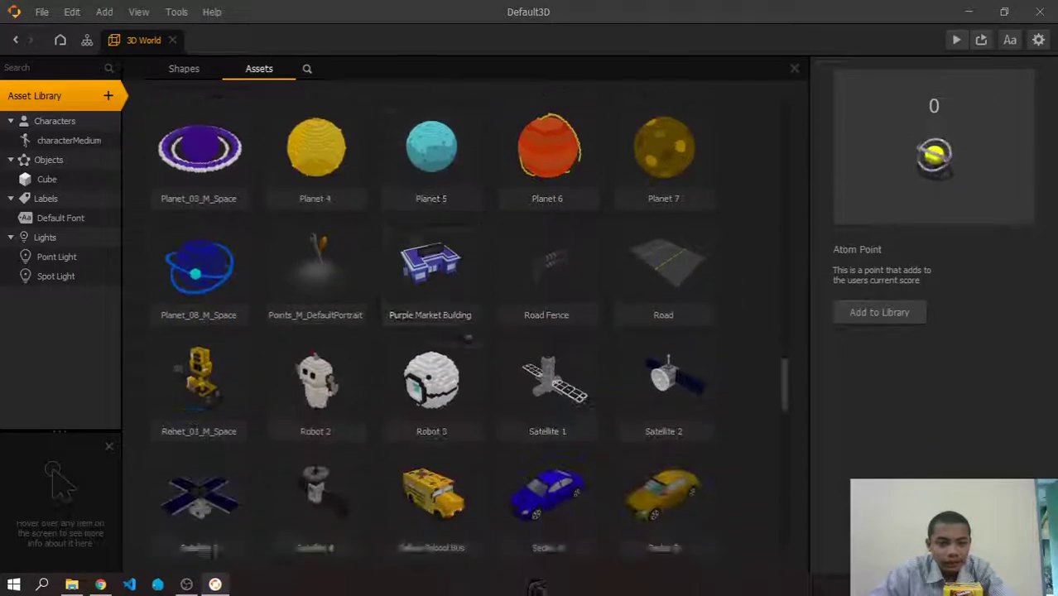
pyautogui.scroll(-10, 469, 334)
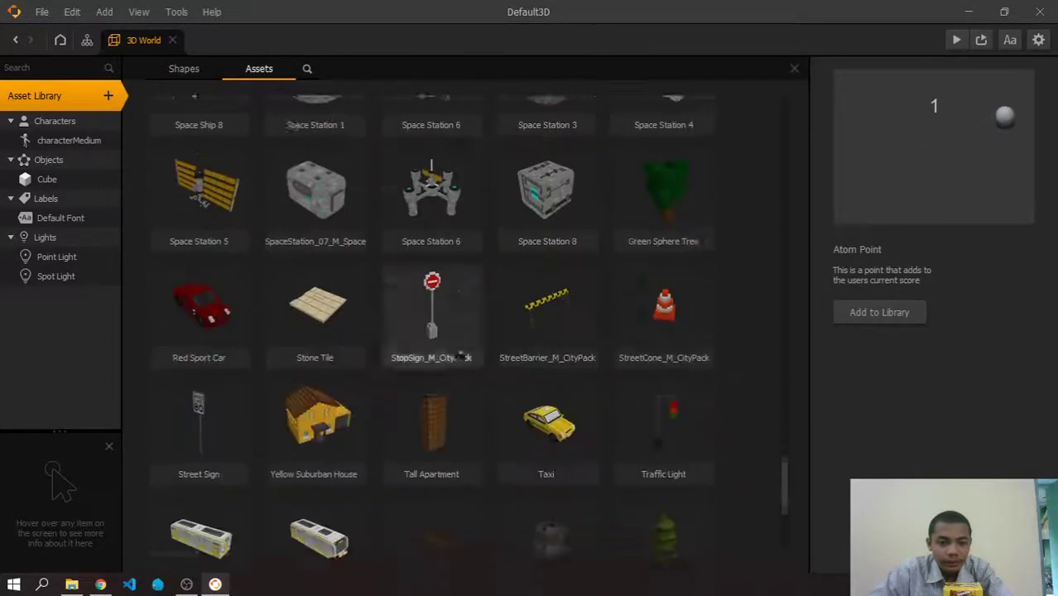
pyautogui.scroll(-4, 489, 365)
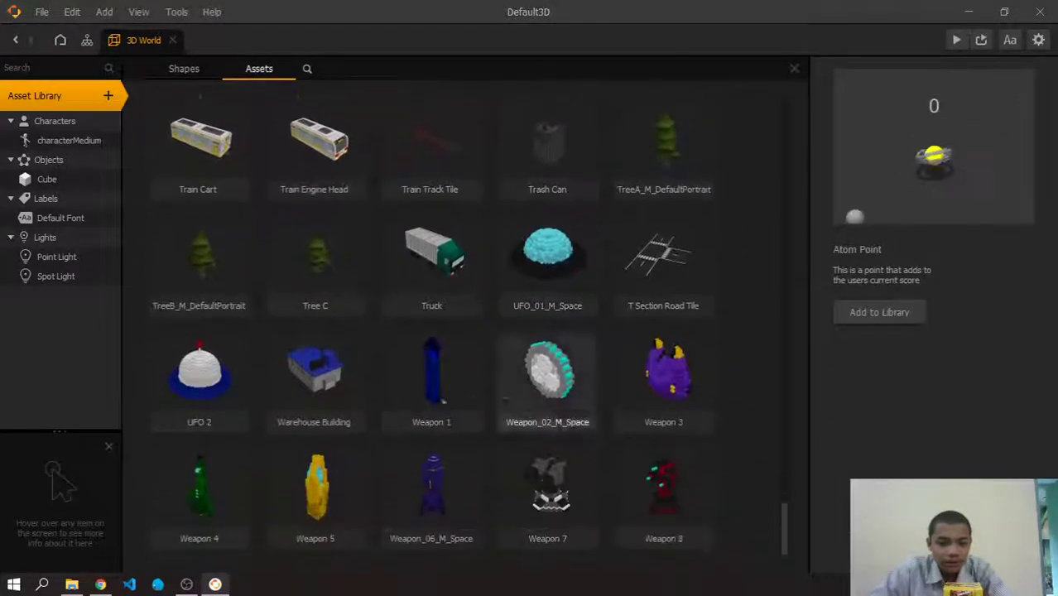
pyautogui.scroll(10, 388, 392)
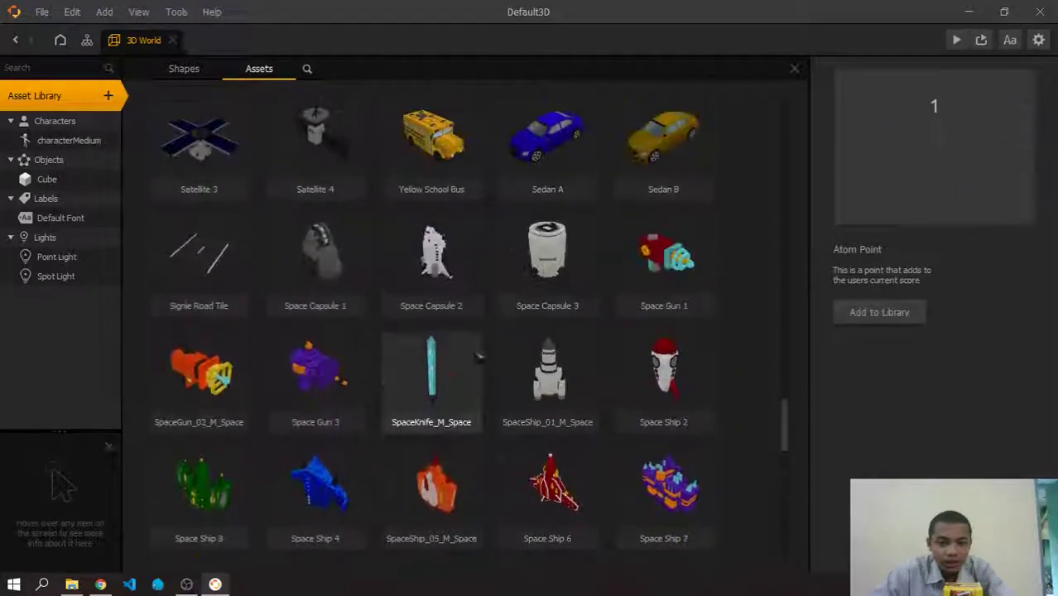
pyautogui.scroll(3, 480, 356)
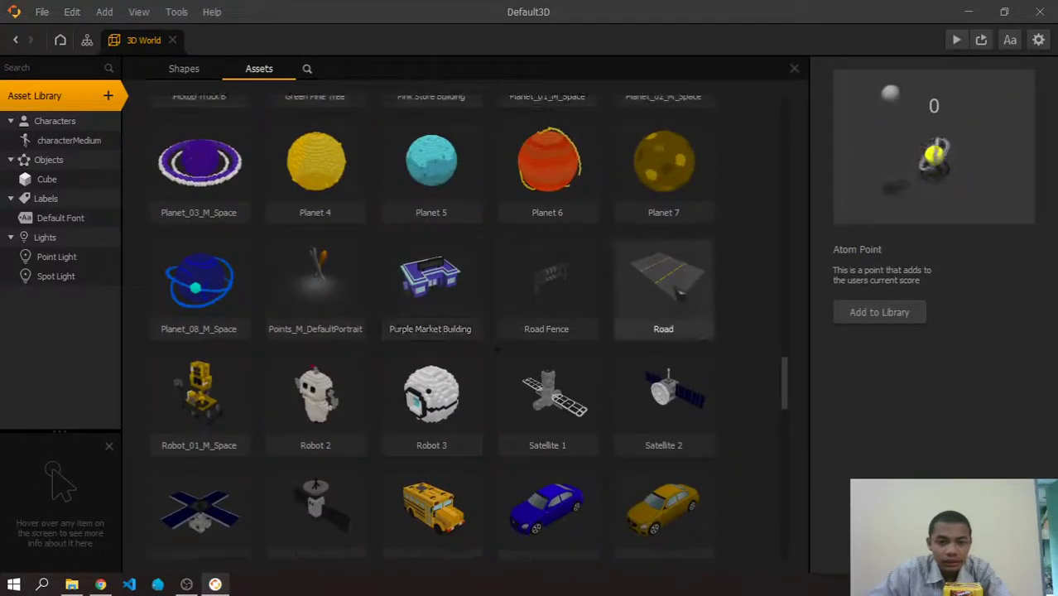
pyautogui.click(679, 292)
pyautogui.click(880, 302)
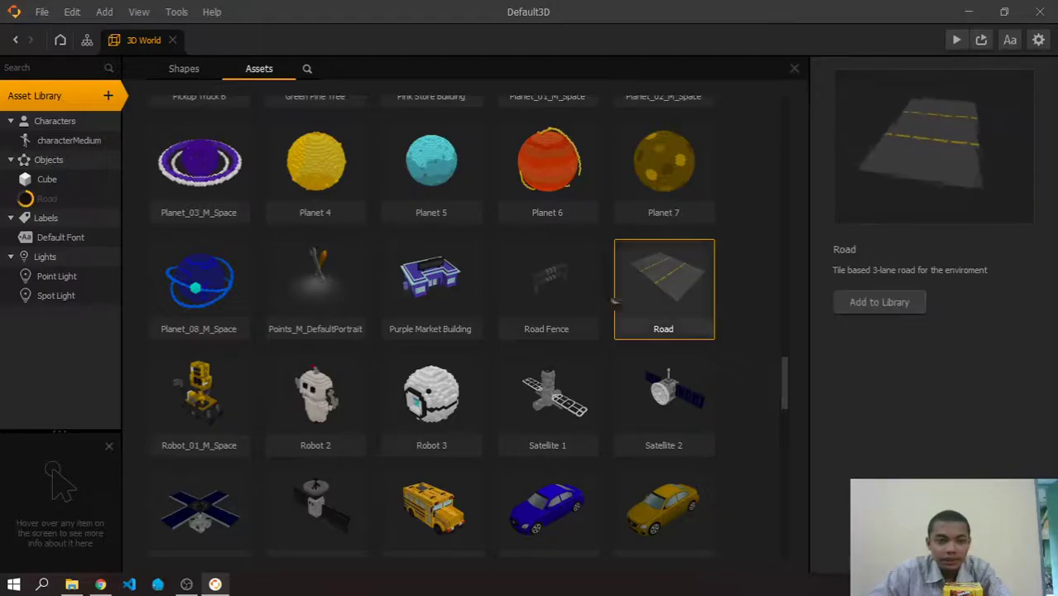
# Place the Road asset from the library in the 3D World scene and set its position to 0, 0, 0.
pyautogui.click(185, 70)
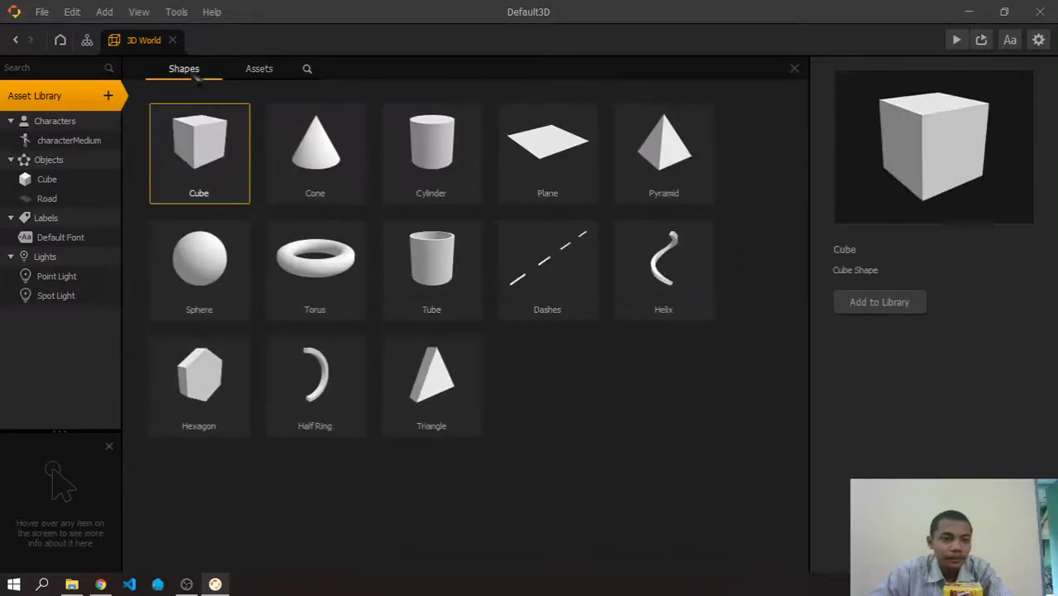
pyautogui.click(40, 102)
pyautogui.moveTo(47, 199); pyautogui.dragTo(513, 370)
pyautogui.click(944, 97)
pyautogui.write('0')
pyautogui.press('Tab')
pyautogui.press('Tab')
pyautogui.write('0')
pyautogui.press('Tab')
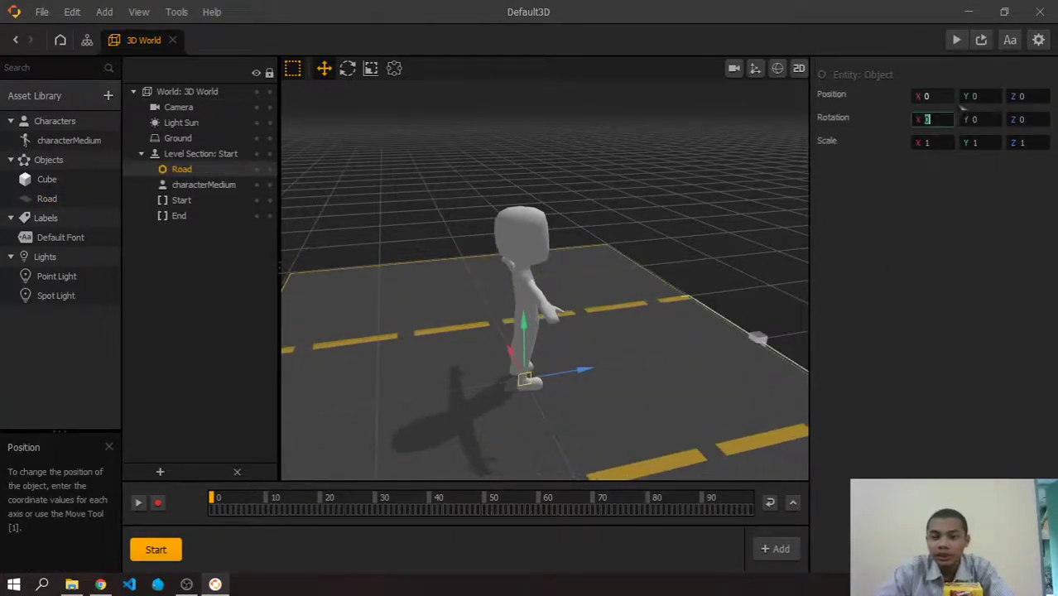
# Set the placed Road's scale to 1.1 on the X, Y and Z axes.
pyautogui.click(934, 145)
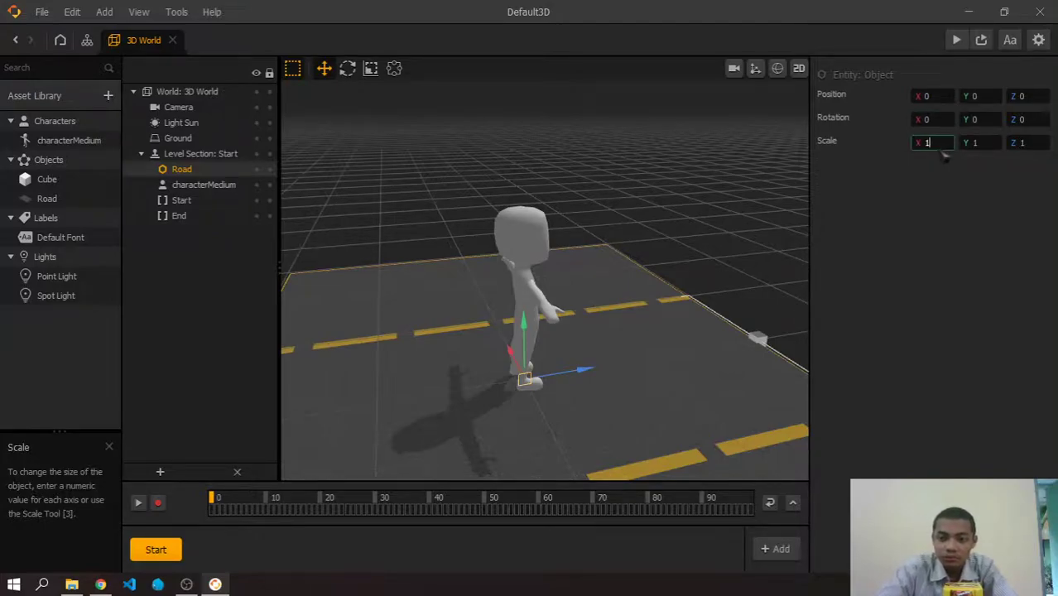
pyautogui.press('Tab')
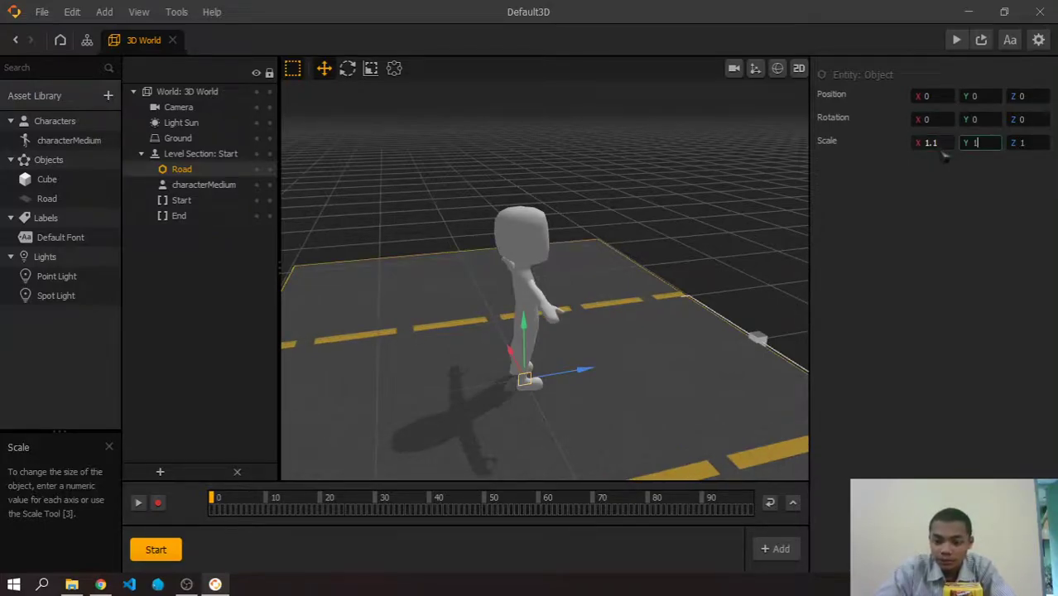
pyautogui.press('Tab')
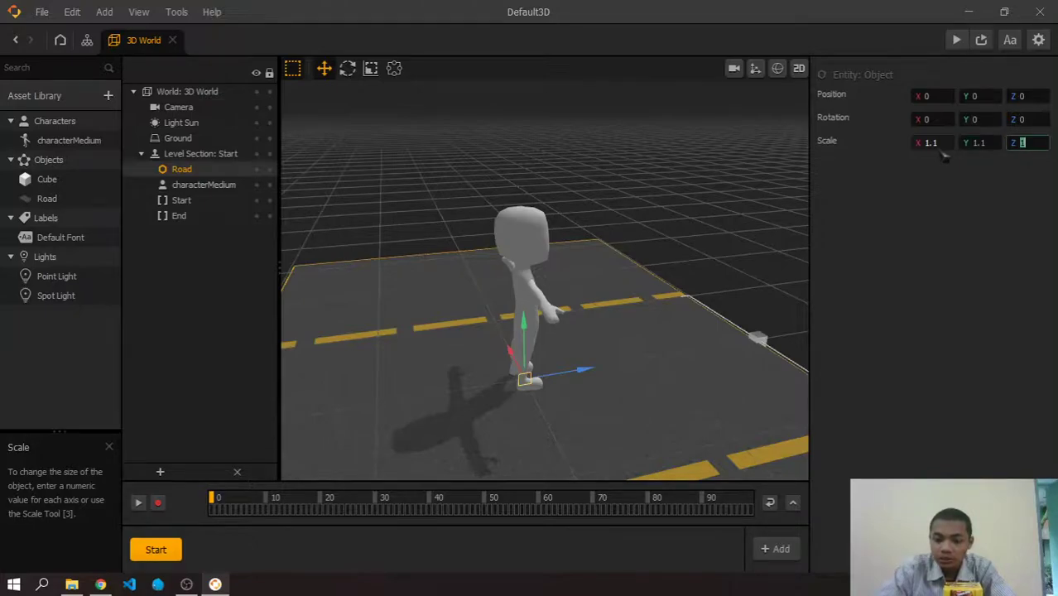
pyautogui.press('Return')
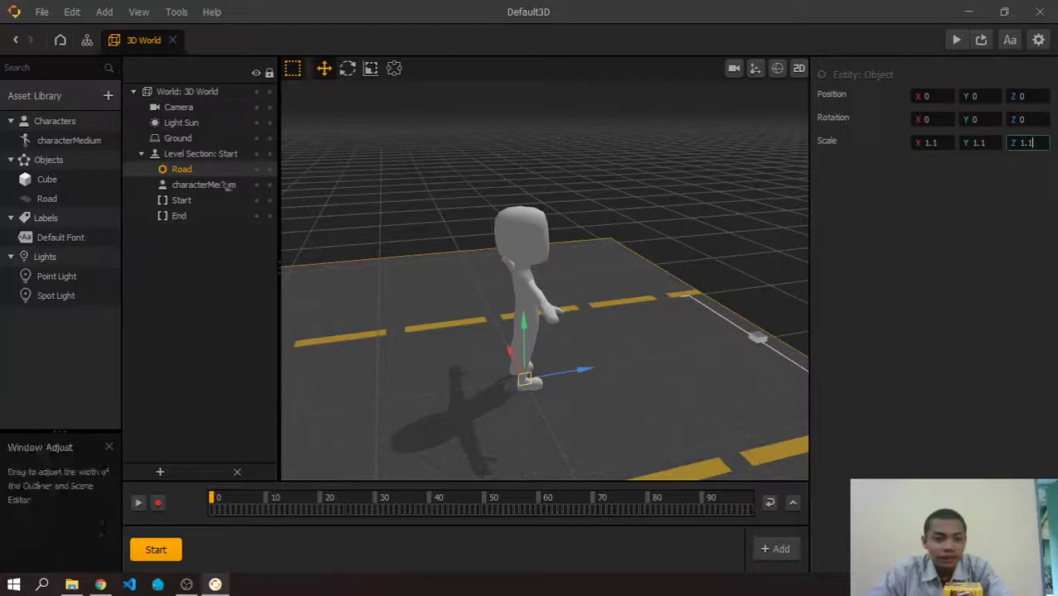
# Give the Road asset Static physics and assign it to the Platform collision group.
pyautogui.click(46, 199)
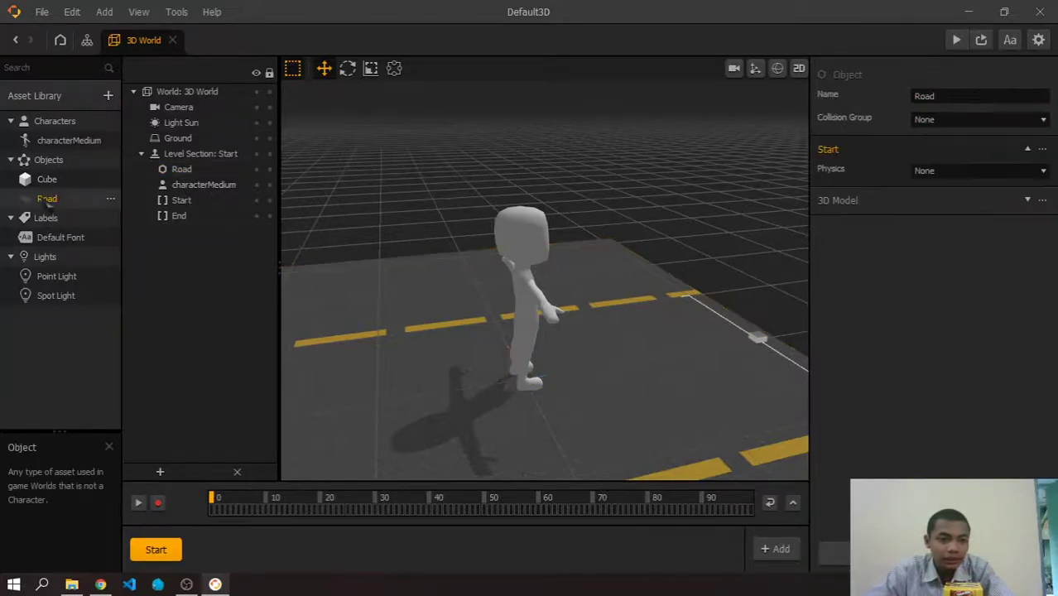
pyautogui.click(954, 171)
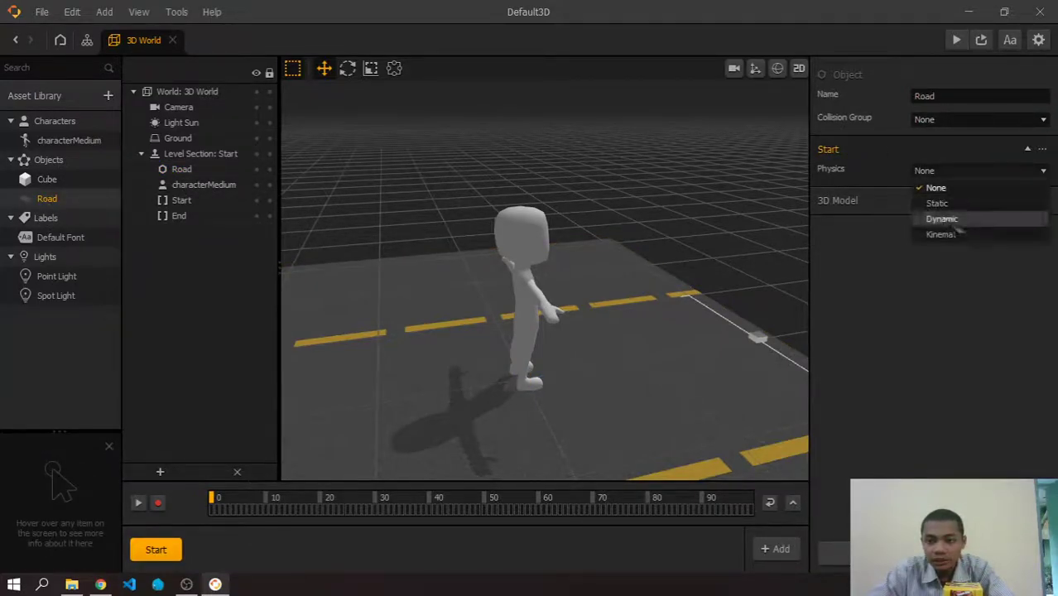
pyautogui.click(940, 204)
pyautogui.click(967, 197)
pyautogui.click(971, 197)
pyautogui.click(971, 197)
pyautogui.click(971, 197)
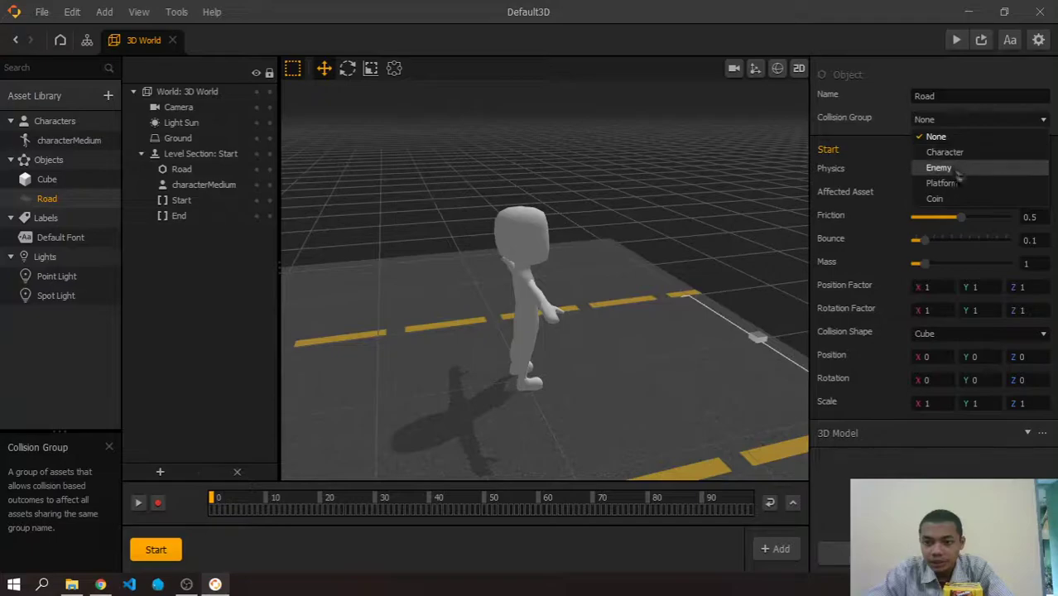
pyautogui.click(953, 183)
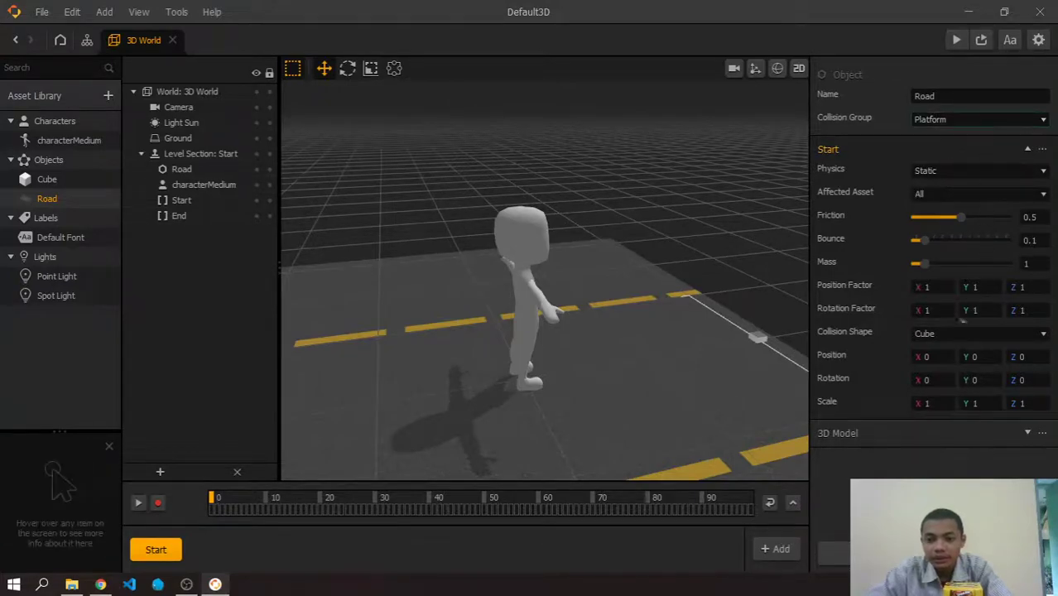
pyautogui.click(1027, 150)
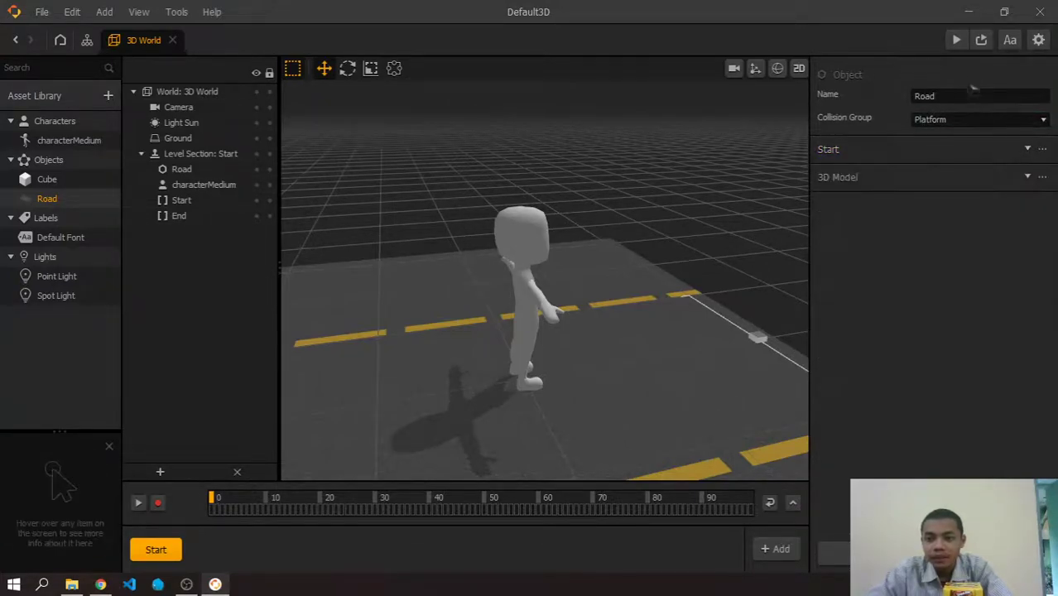
# Check the character on the road in a game preview and through the game camera view.
pyautogui.click(956, 40)
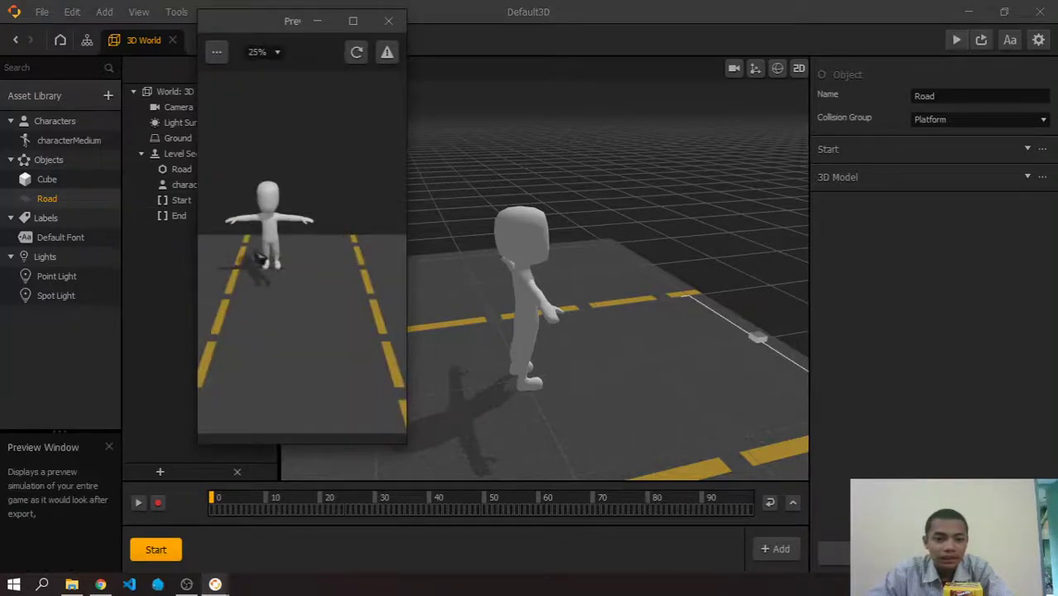
pyautogui.click(389, 20)
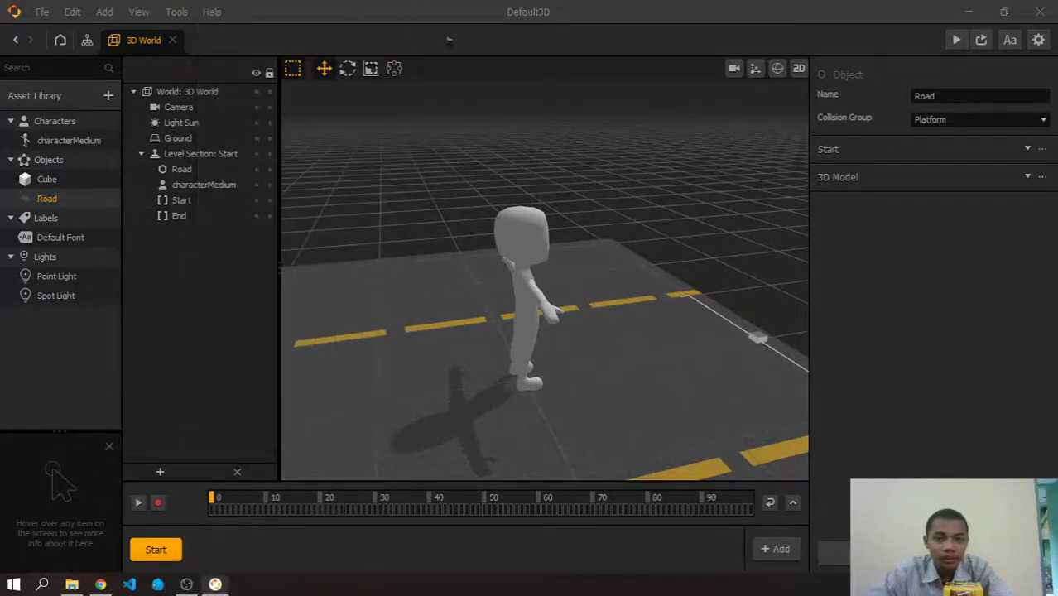
pyautogui.click(733, 69)
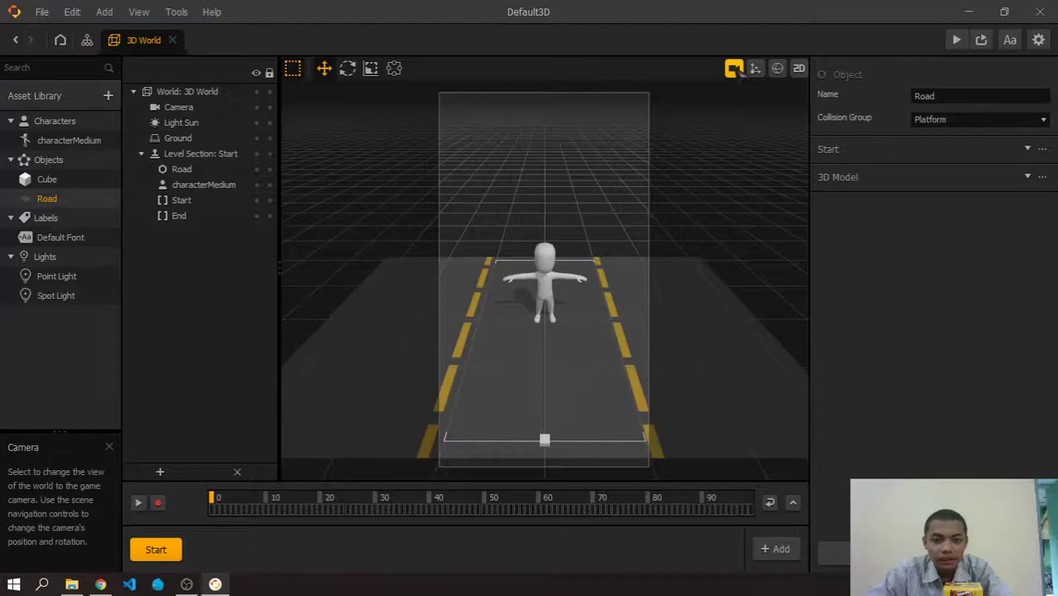
pyautogui.click(733, 69)
# Set the placed characterMedium's Y position to 0.01 and check it in a game preview.
pyautogui.click(532, 322)
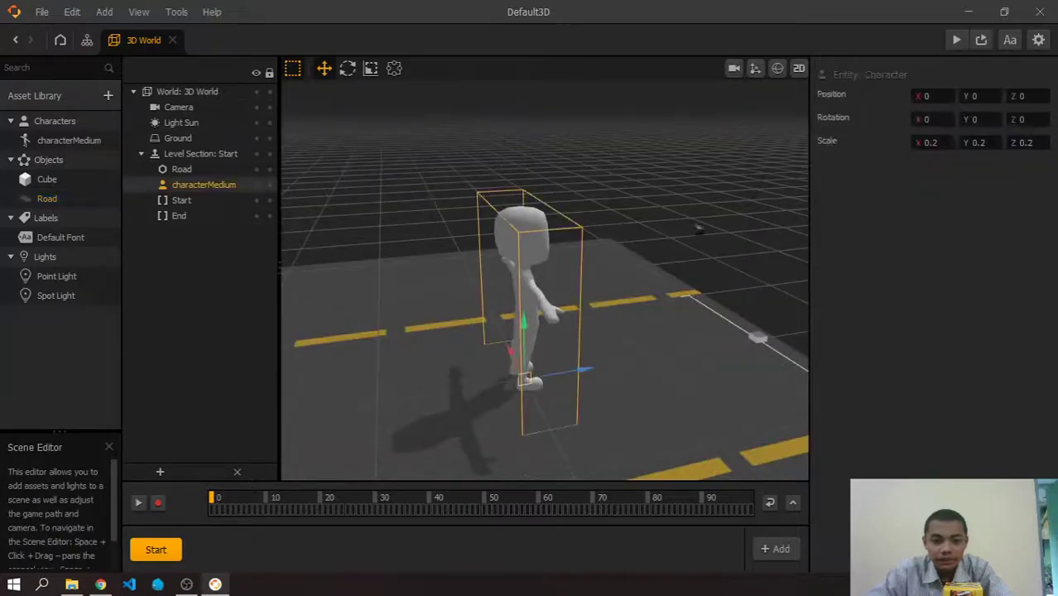
pyautogui.moveTo(532, 332); pyautogui.dragTo(532, 328)
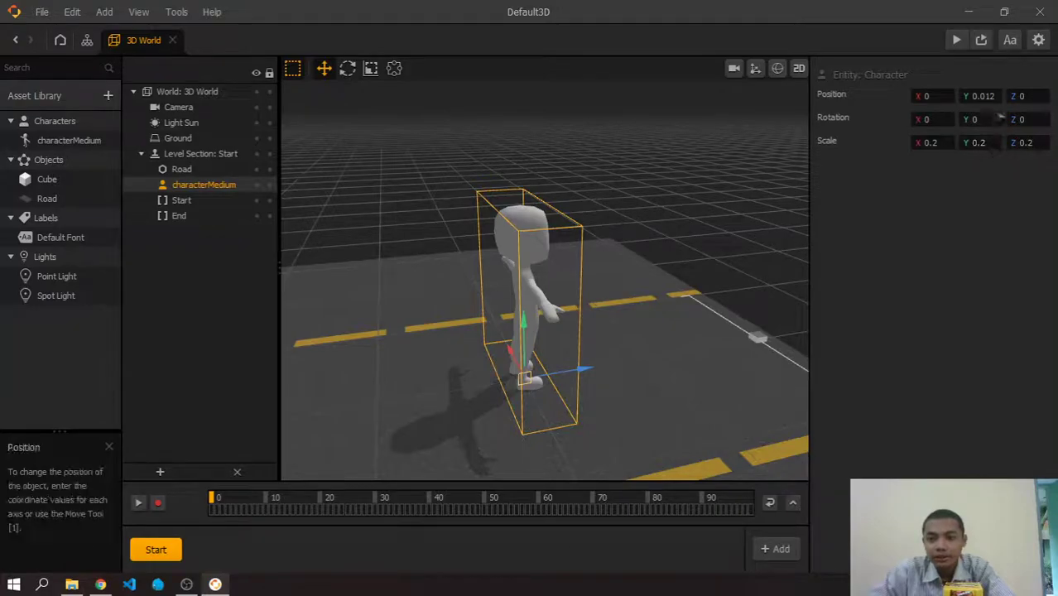
pyautogui.press('BackSpace')
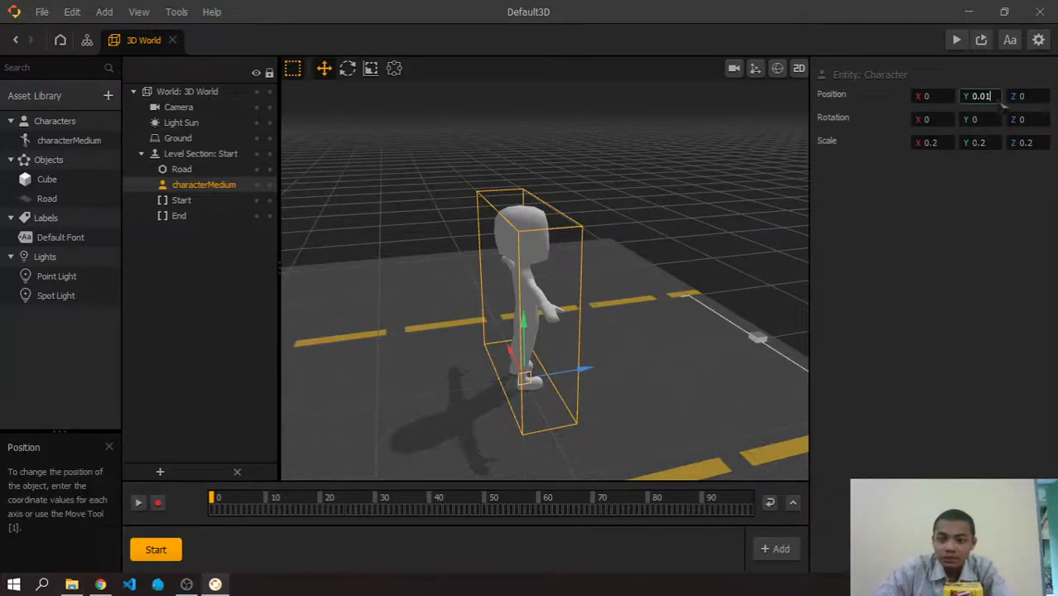
pyautogui.click(957, 40)
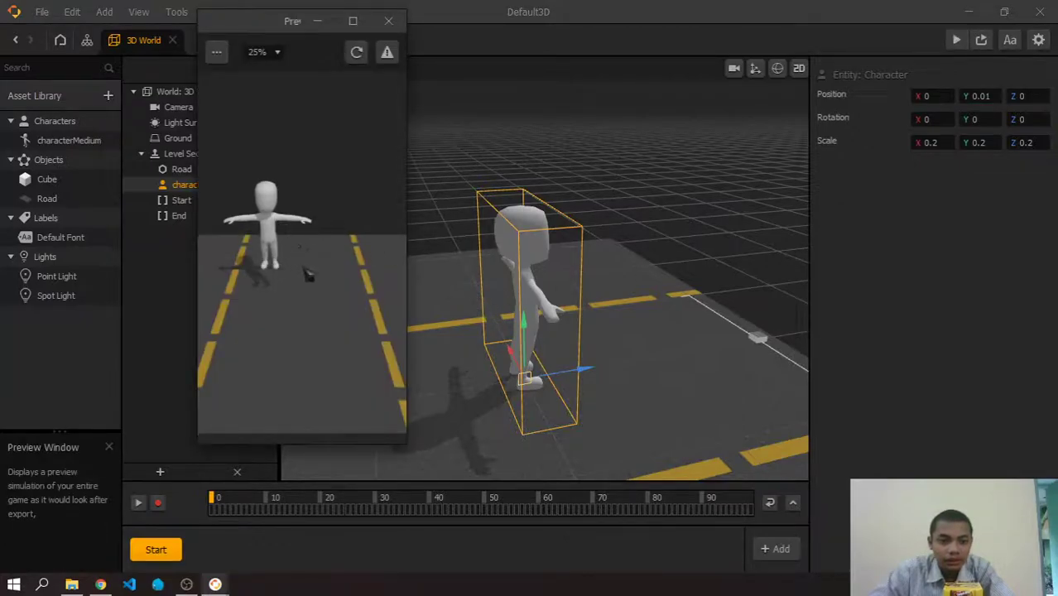
pyautogui.click(401, 26)
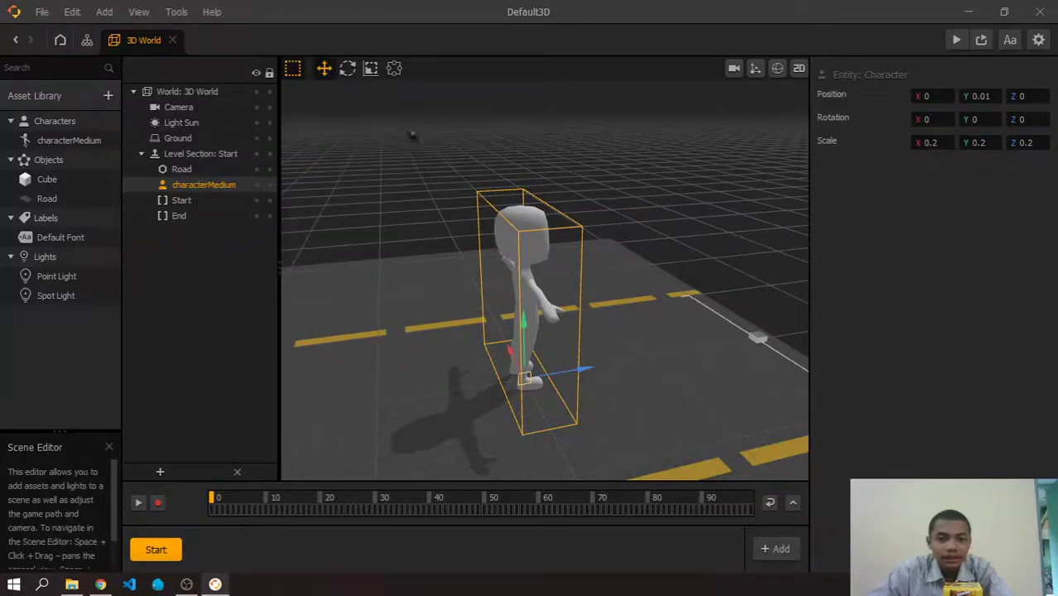
pyautogui.doubleClick(69, 140)
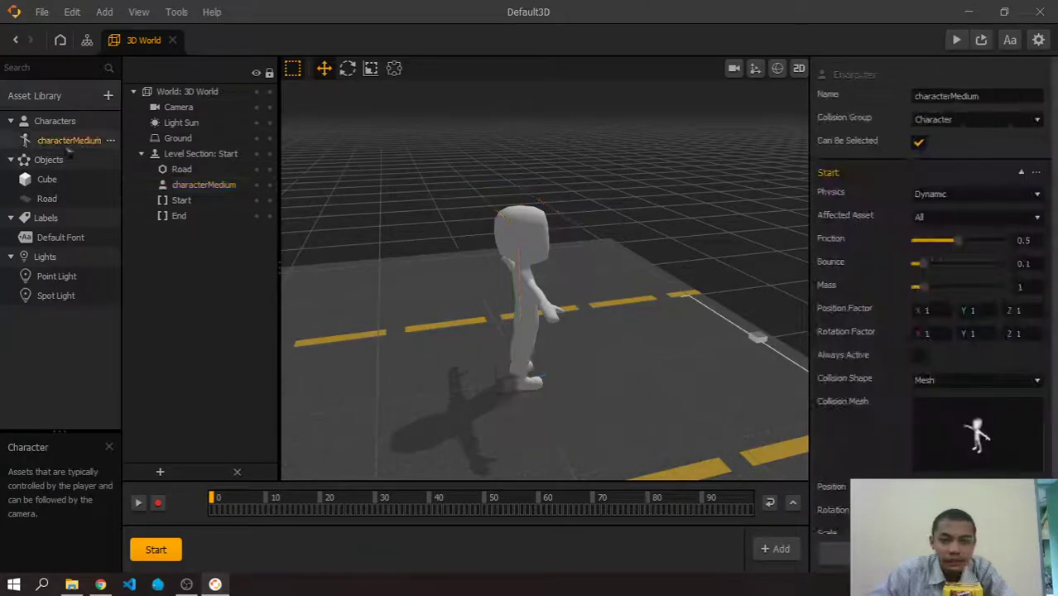
pyautogui.moveTo(615, 282)
pyautogui.mouseDown()
pyautogui.moveTo(556, 282)
pyautogui.moveTo(614, 281)
pyautogui.mouseUp()
pyautogui.click(285, 39)
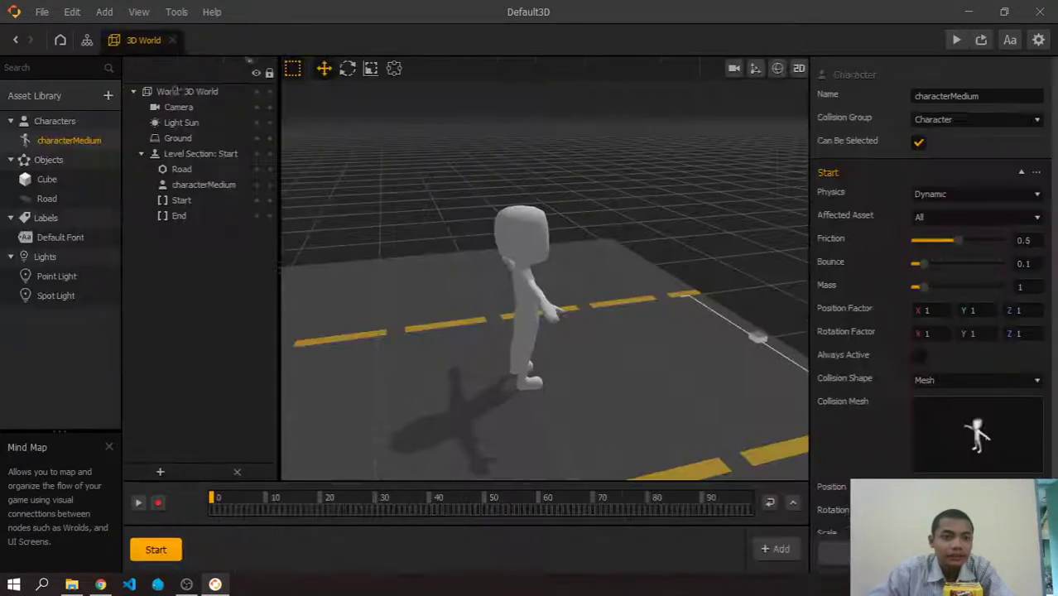
pyautogui.rightClick(77, 143)
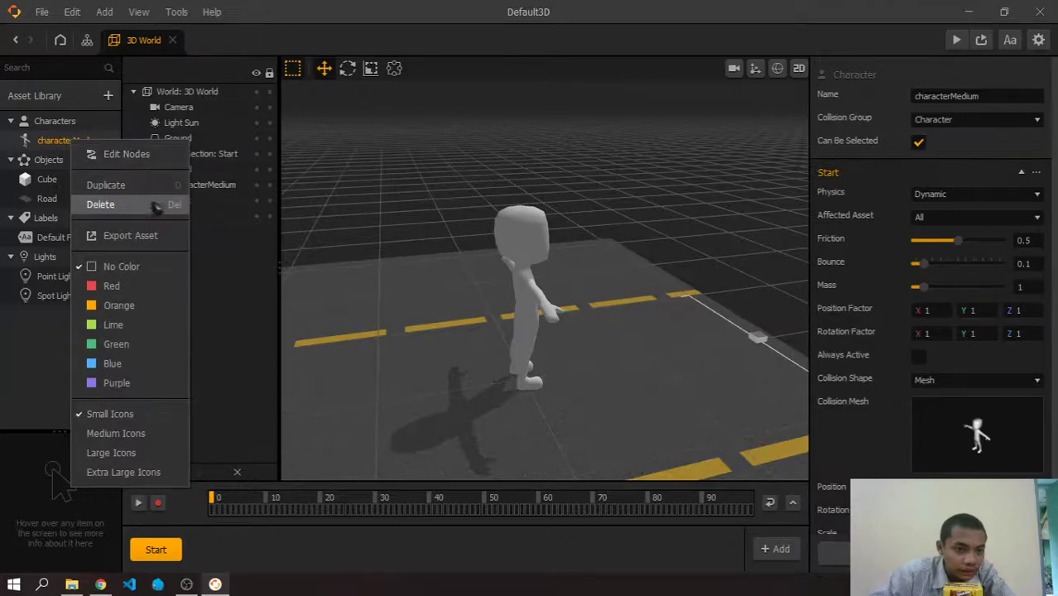
pyautogui.click(222, 260)
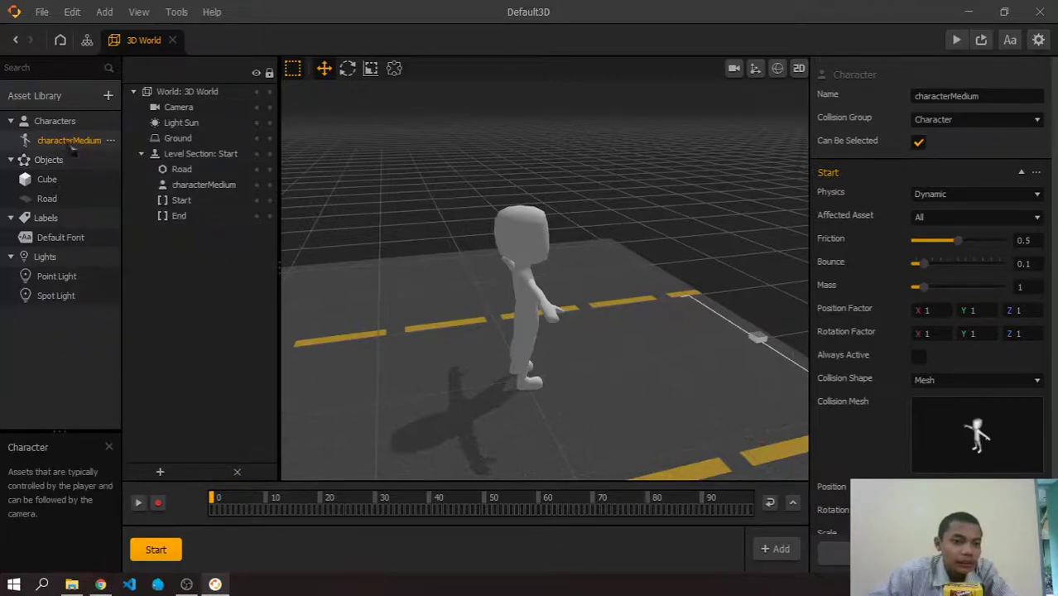
# Examine the characterMedium model's texture and material settings in the Sub Scene Manager, and return to the 3D World.
pyautogui.doubleClick(62, 141)
pyautogui.click(678, 306)
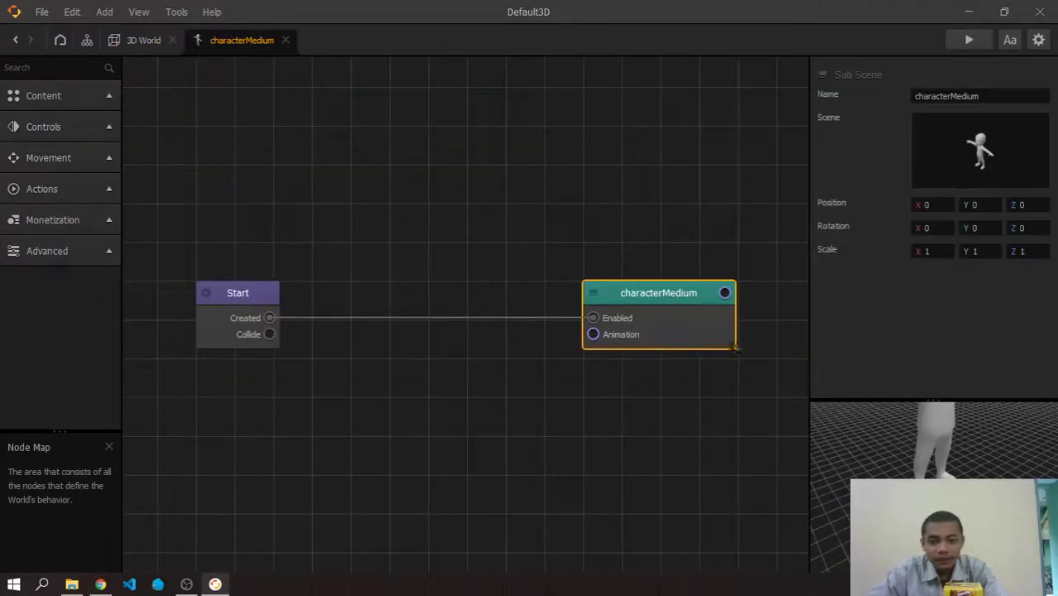
pyautogui.moveTo(1007, 143)
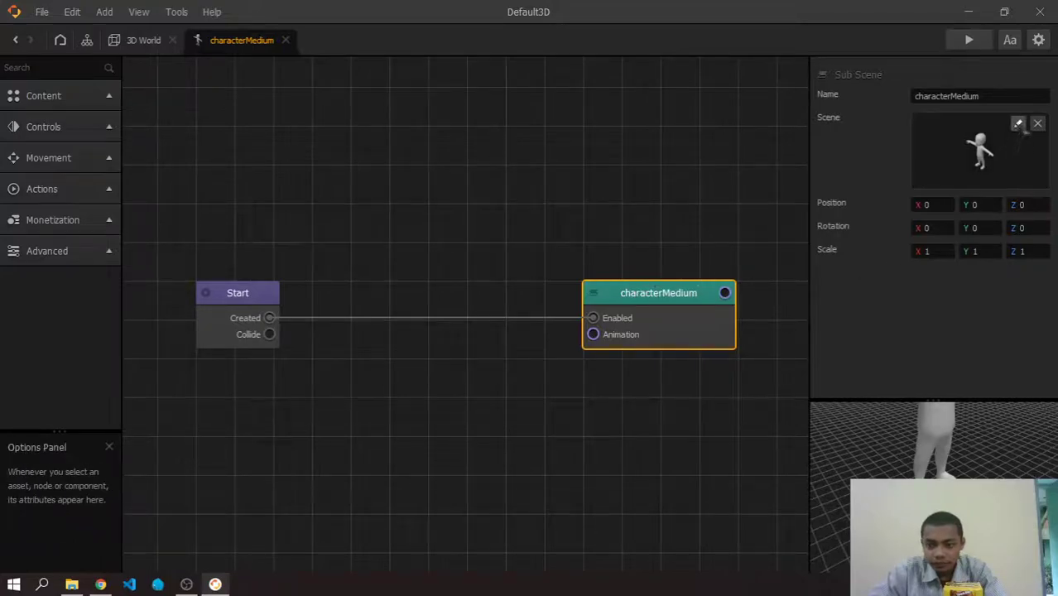
pyautogui.click(1021, 124)
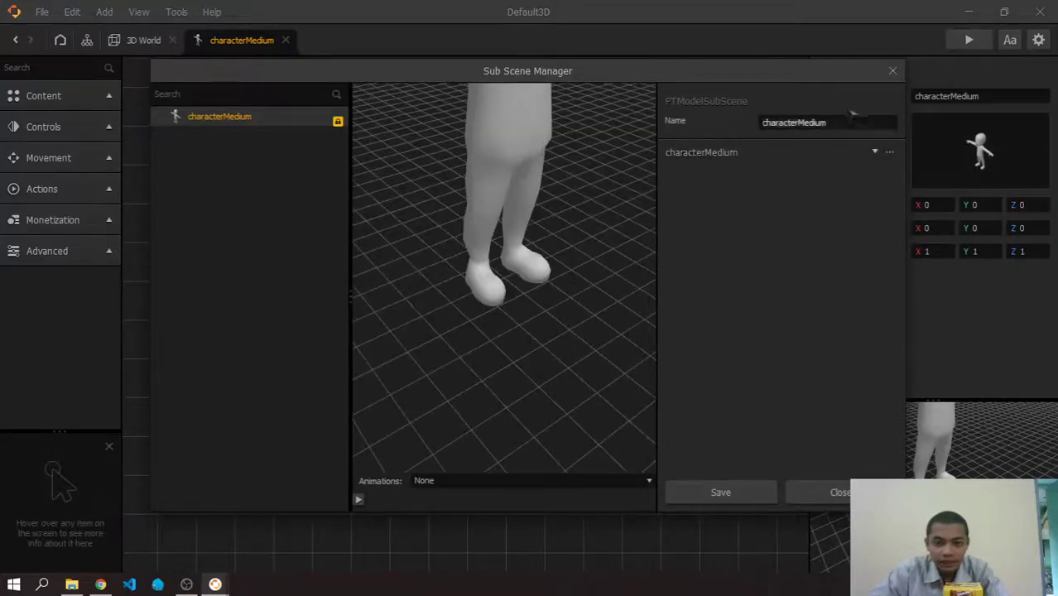
pyautogui.click(875, 152)
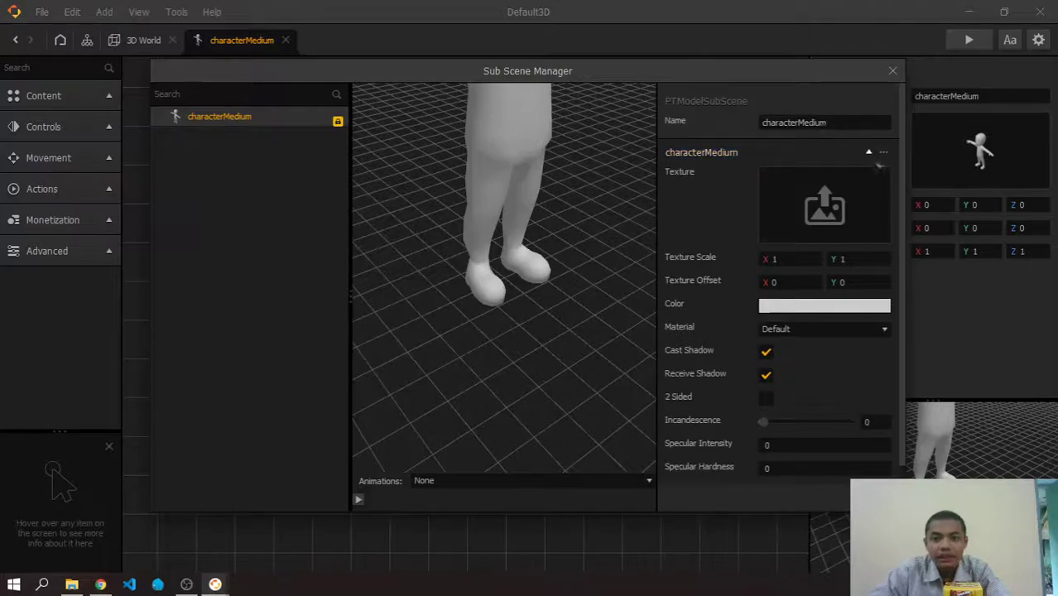
pyautogui.click(875, 152)
pyautogui.click(893, 71)
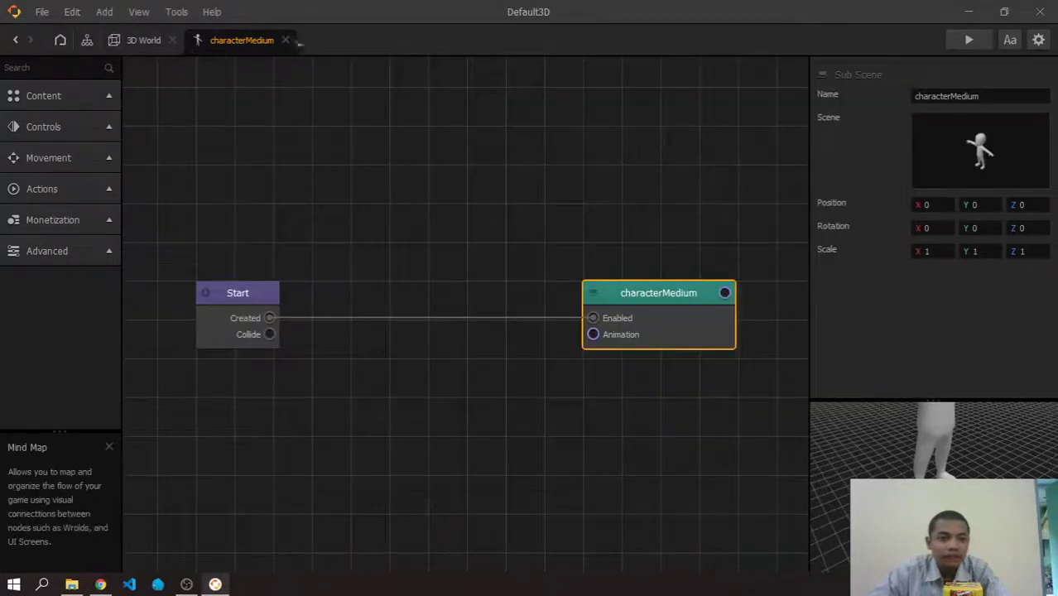
pyautogui.click(285, 39)
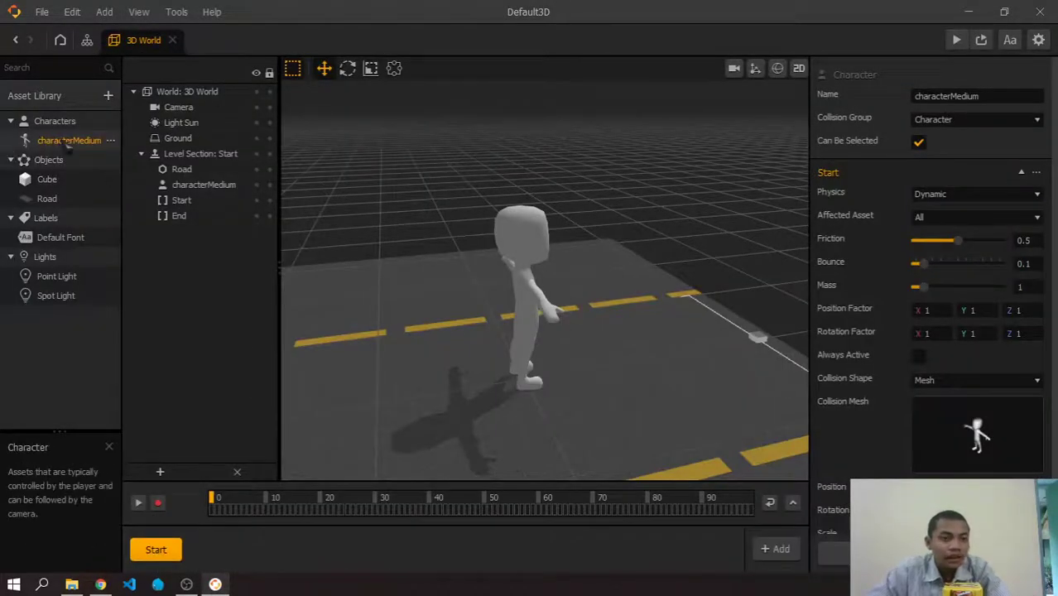
# Open the characterMedium asset's node map and expand its model's texture settings in the Sub Scene Manager.
pyautogui.doubleClick(68, 141)
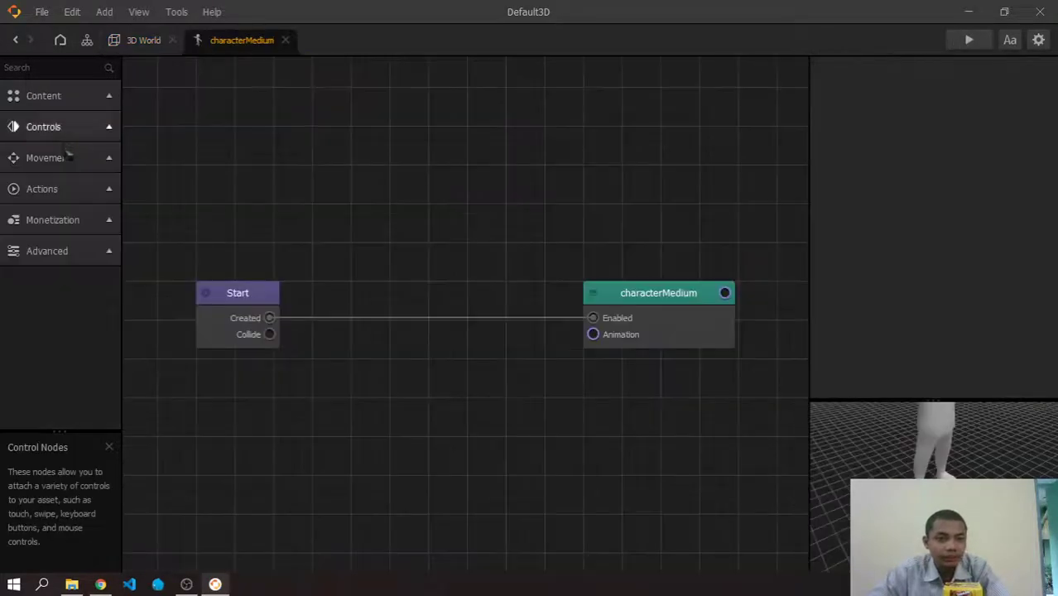
pyautogui.click(638, 294)
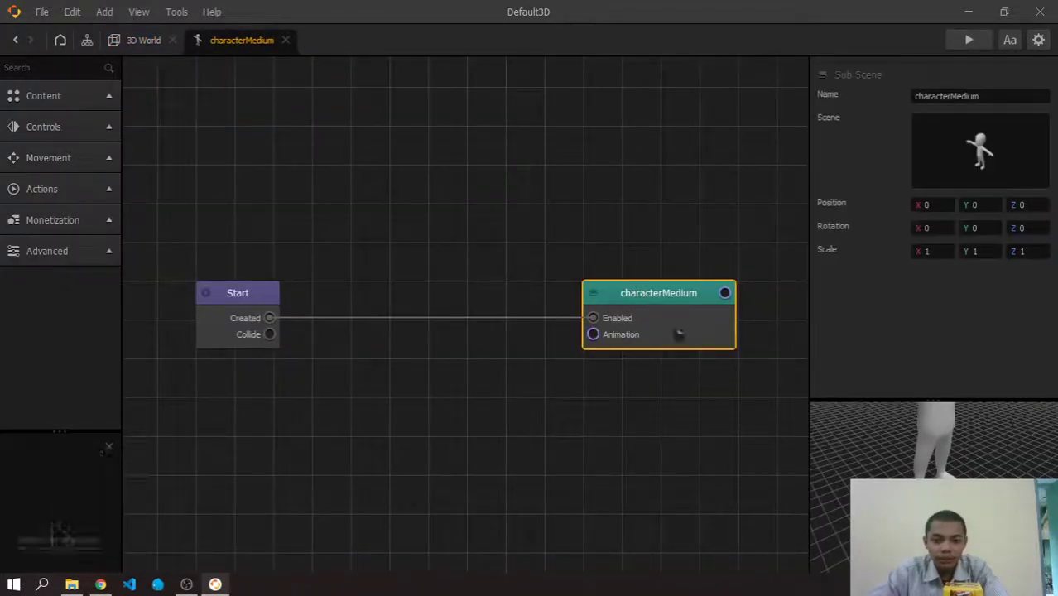
pyautogui.moveTo(1038, 124)
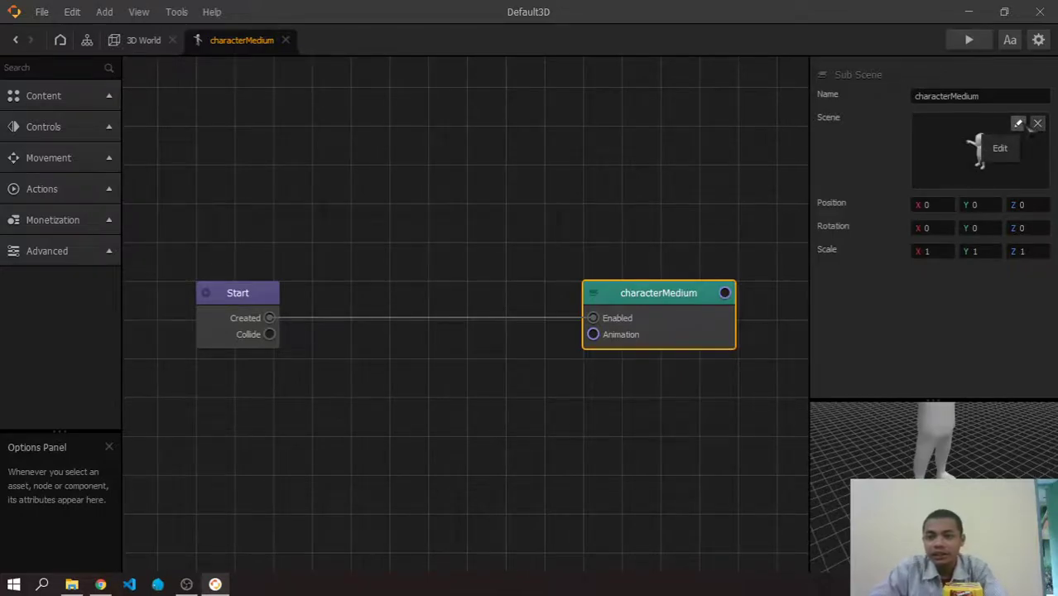
pyautogui.click(1019, 124)
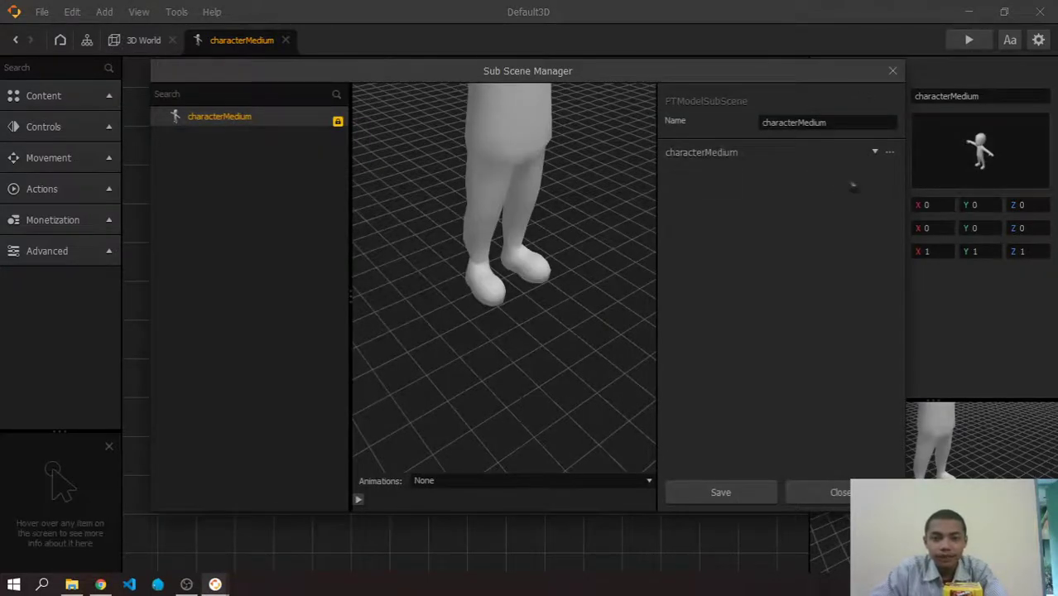
pyautogui.click(875, 152)
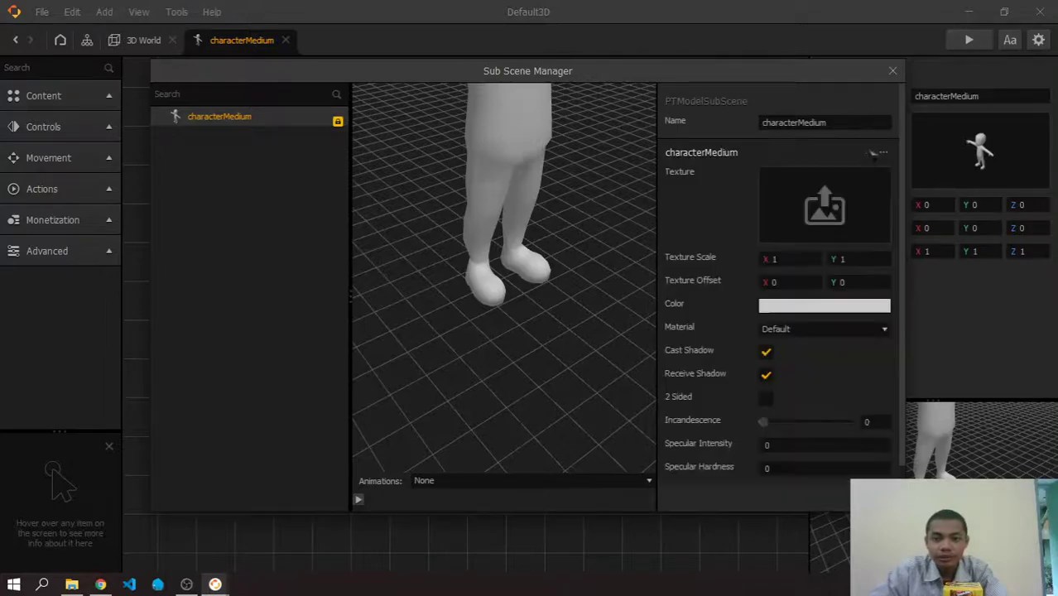
pyautogui.click(880, 178)
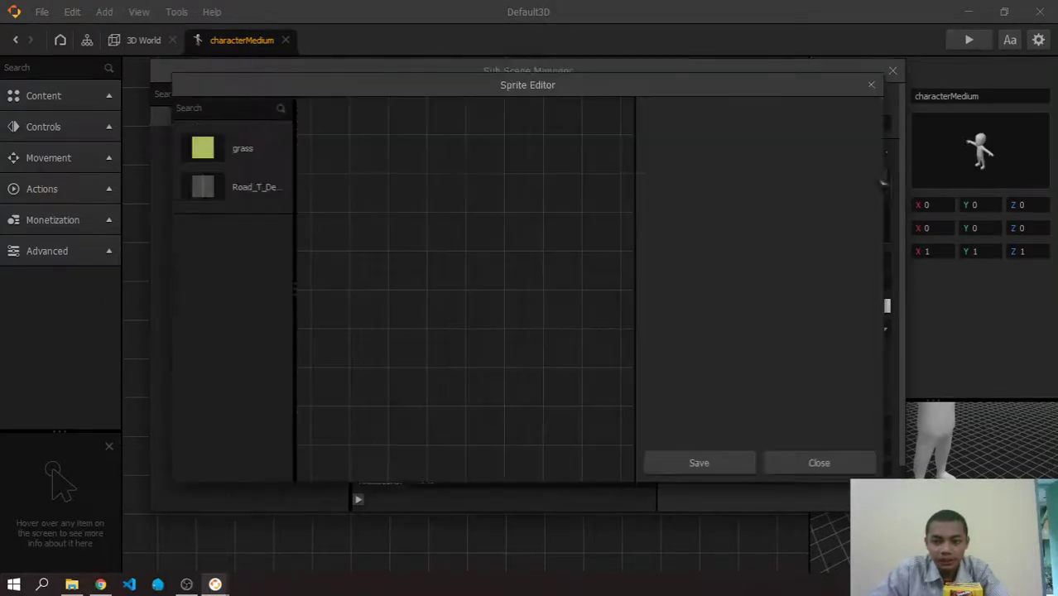
pyautogui.click(871, 86)
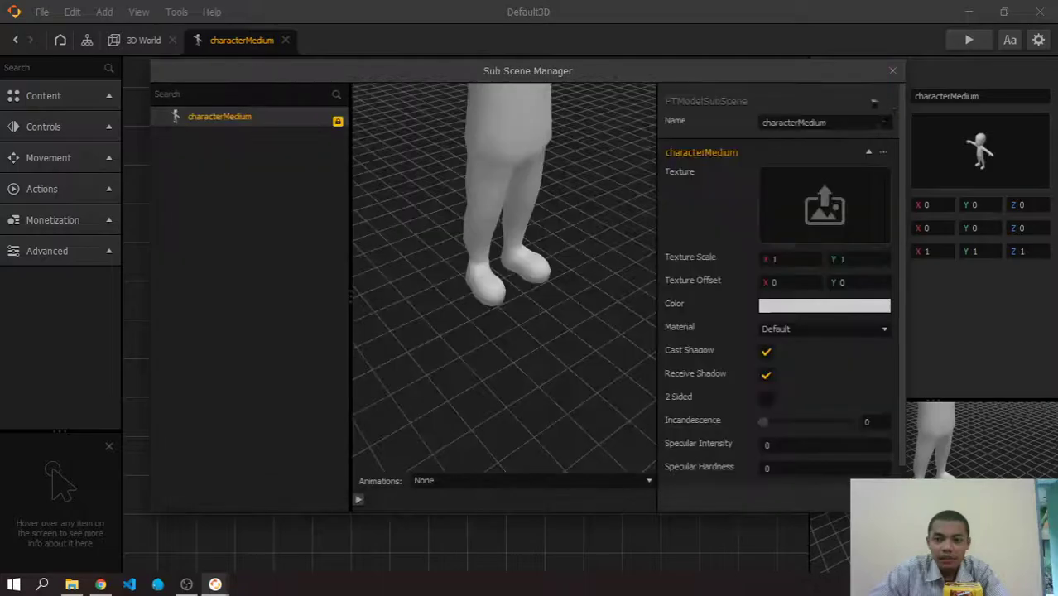
# Switch to File Explorer and open the Skins folder inside animated-characters-1.
pyautogui.hotkey('alt', 'Tab')
pyautogui.hotkey('alt', 'Tab')
pyautogui.press('Tab')
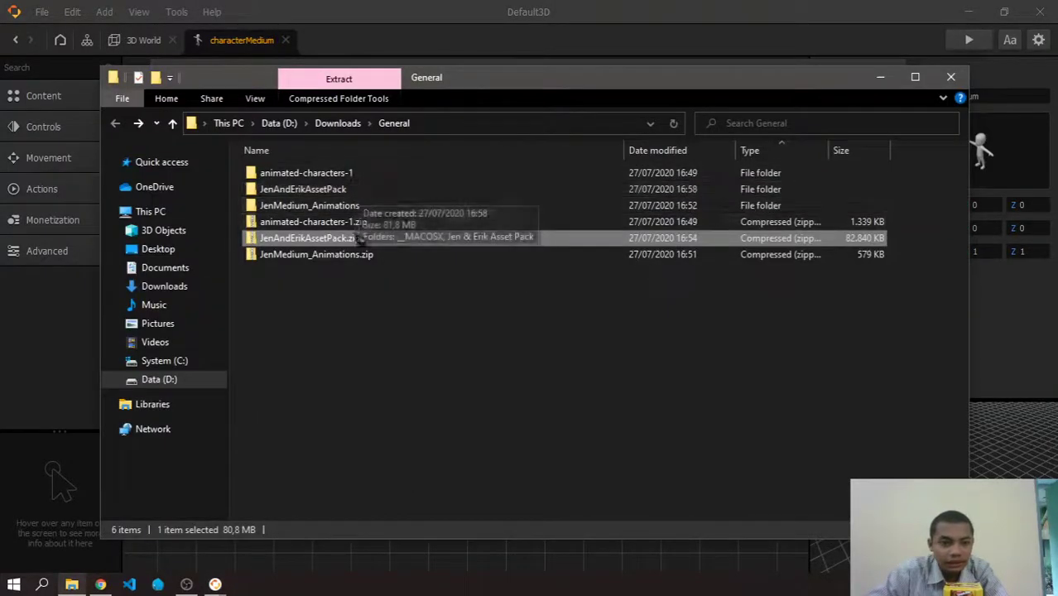
pyautogui.doubleClick(397, 172)
pyautogui.click(310, 220)
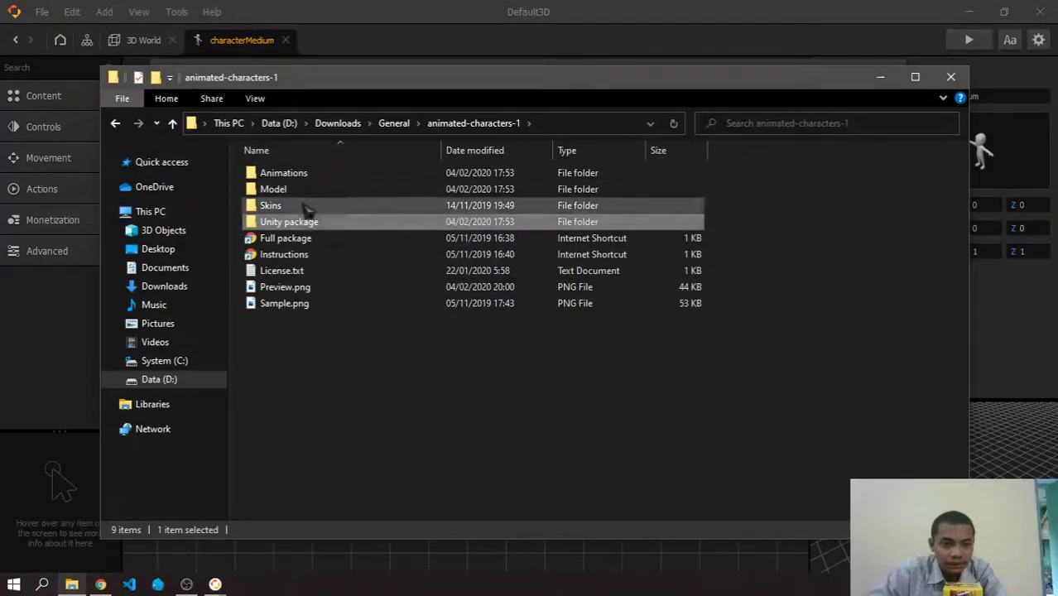
pyautogui.doubleClick(305, 206)
# Compare the skin images and apply survivorMaleB.png as the characterMedium model's texture.
pyautogui.click(374, 197)
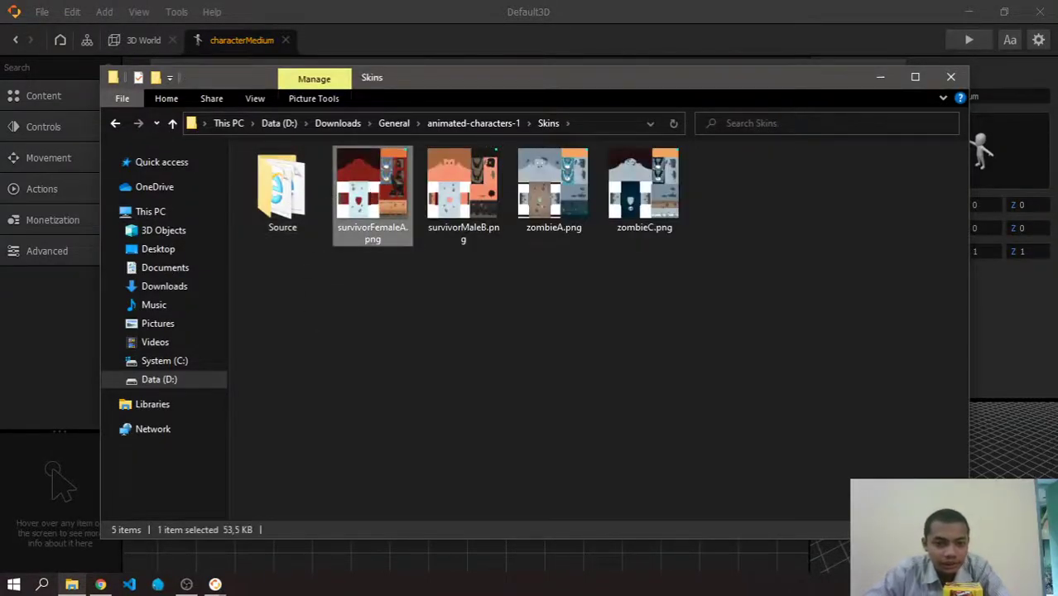
pyautogui.click(477, 197)
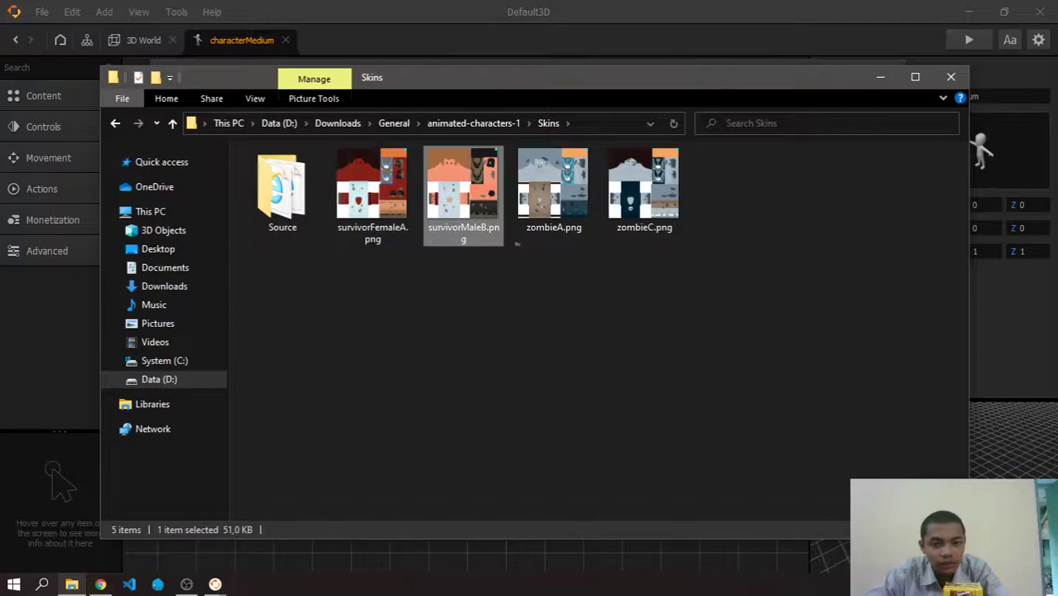
pyautogui.click(563, 190)
pyautogui.click(644, 193)
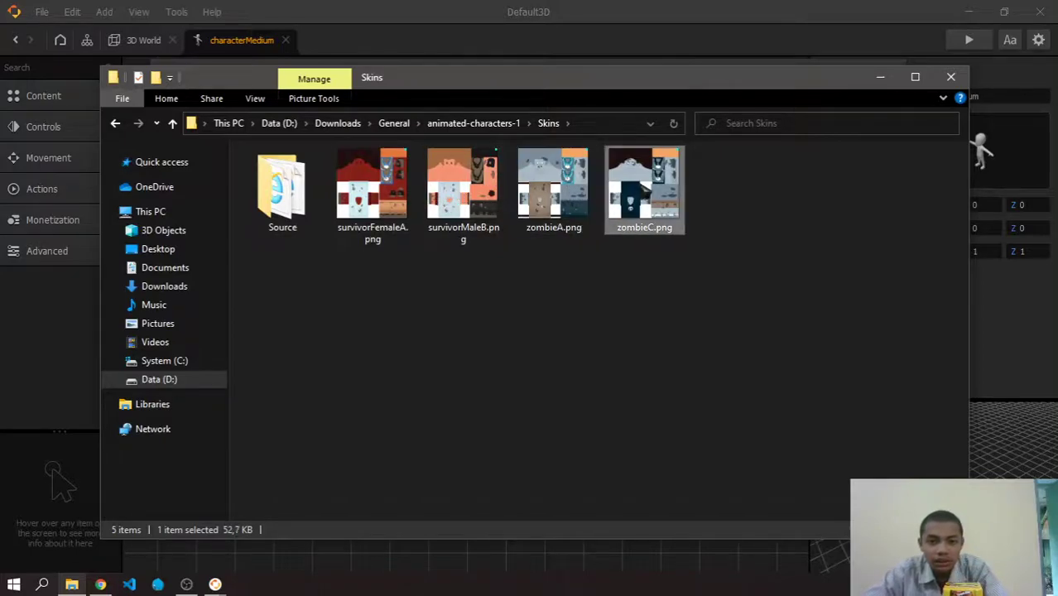
pyautogui.click(556, 189)
pyautogui.click(644, 195)
pyautogui.click(464, 190)
pyautogui.click(644, 190)
pyautogui.click(464, 190)
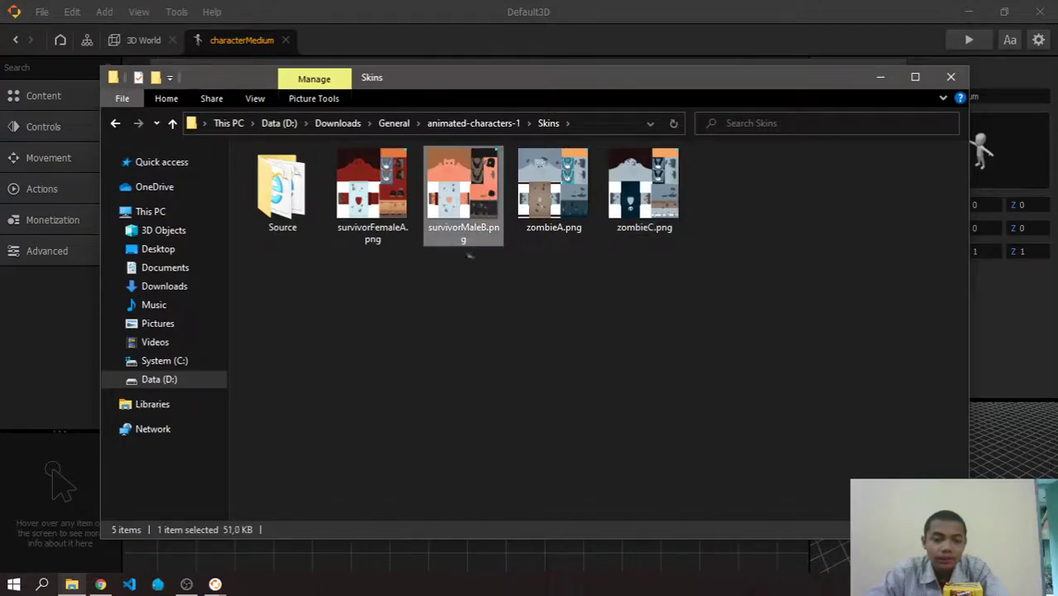
pyautogui.moveTo(469, 191); pyautogui.dragTo(831, 225)
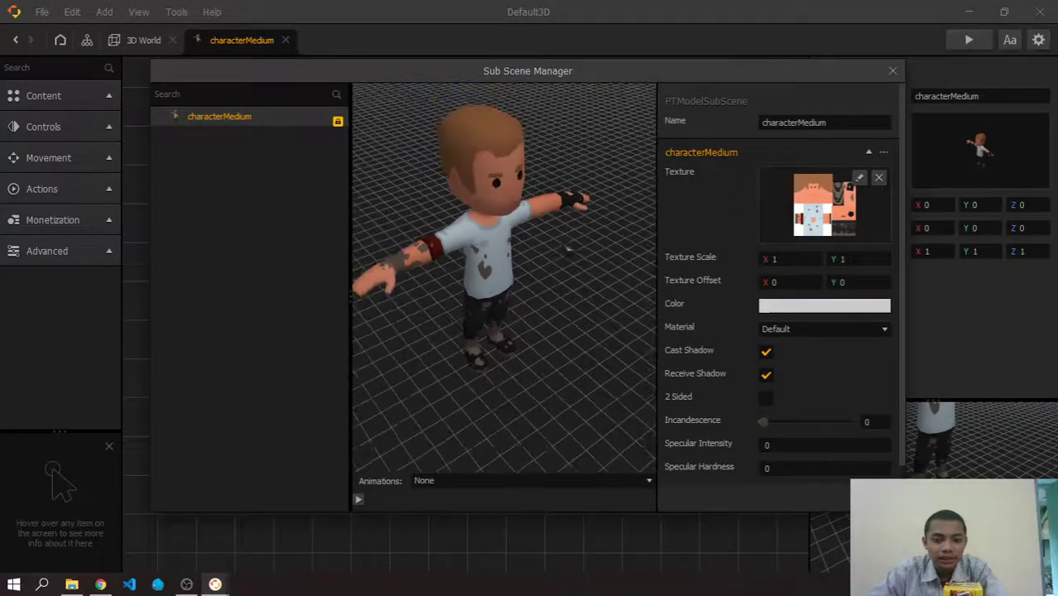
# Inspect the textured character from several angles, keep its material on Default and save the sub scene.
pyautogui.moveTo(588, 291); pyautogui.dragTo(451, 354)
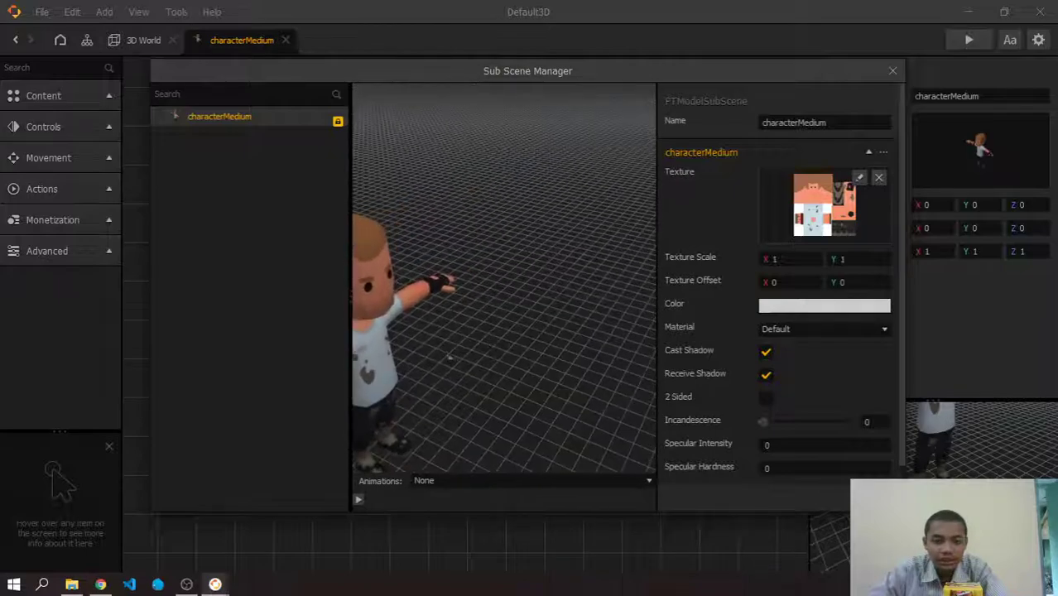
pyautogui.moveTo(602, 326); pyautogui.dragTo(503, 304)
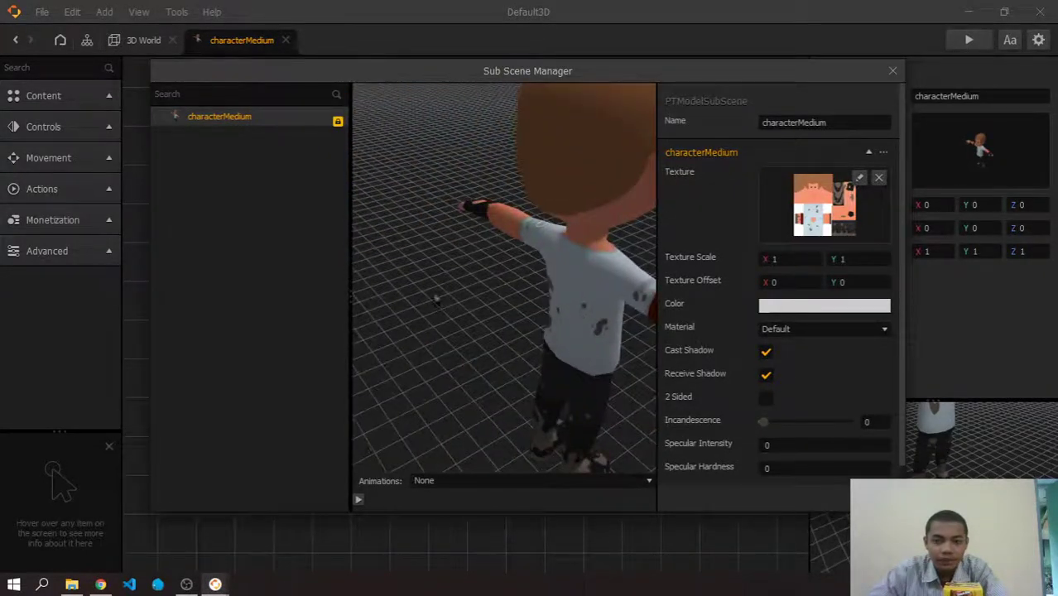
pyautogui.moveTo(437, 305); pyautogui.dragTo(530, 306)
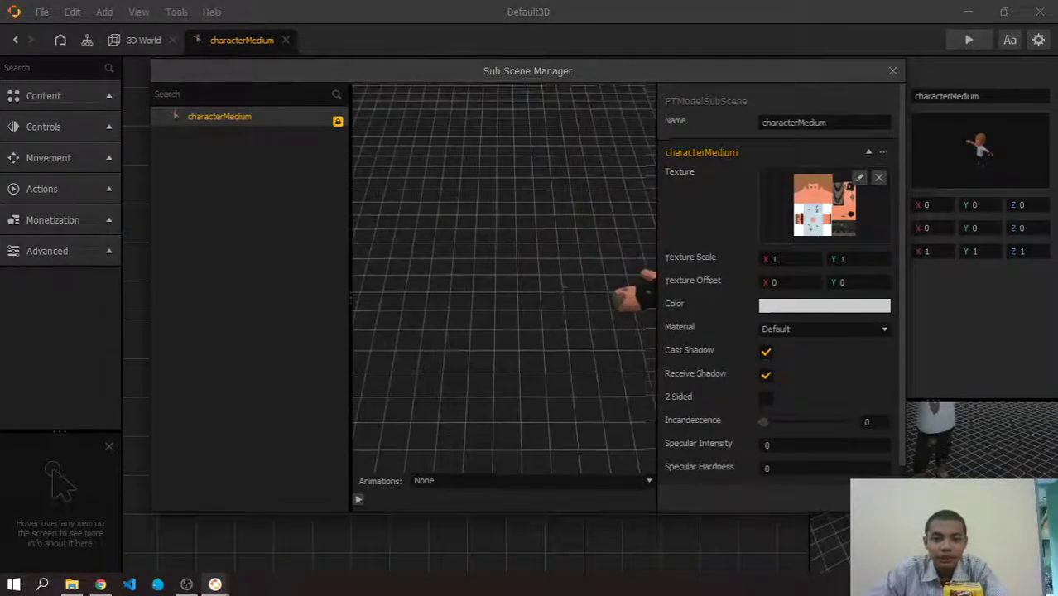
pyautogui.moveTo(505, 282); pyautogui.dragTo(464, 249)
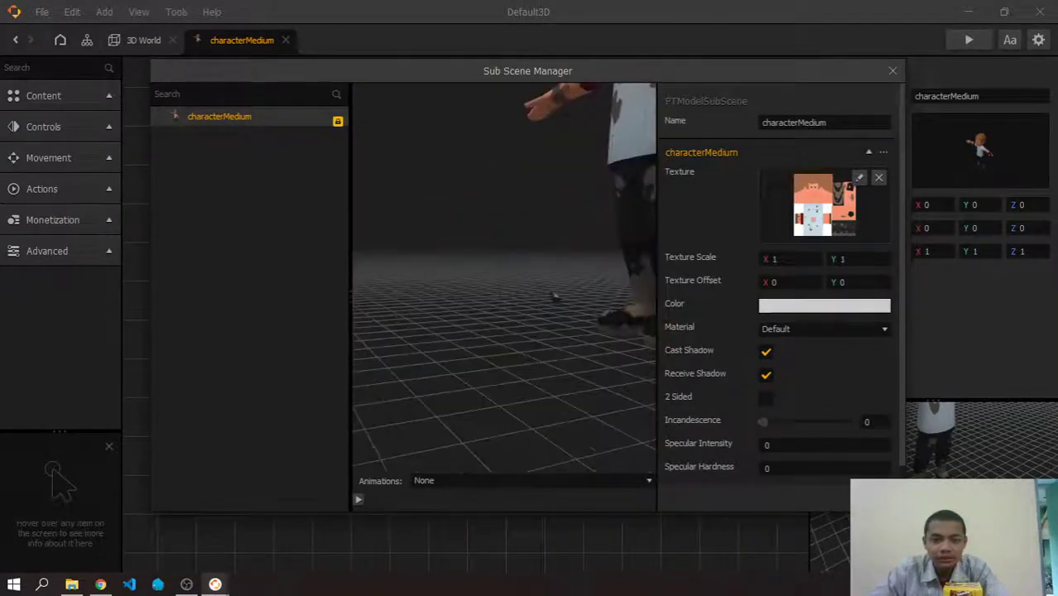
pyautogui.moveTo(594, 280); pyautogui.dragTo(575, 356)
pyautogui.click(801, 329)
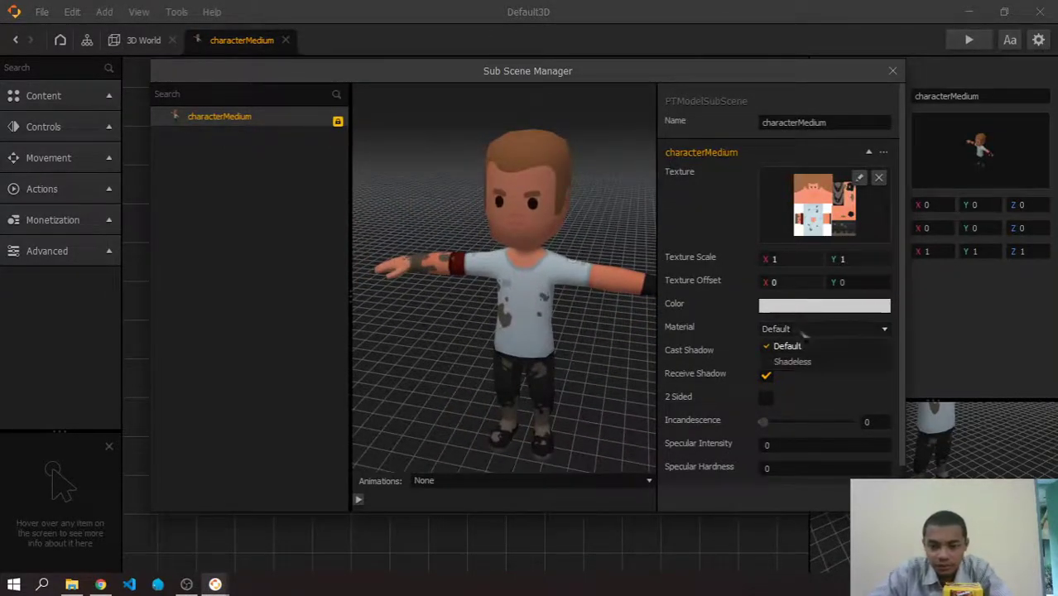
pyautogui.click(822, 346)
pyautogui.scroll(-1, 692, 356)
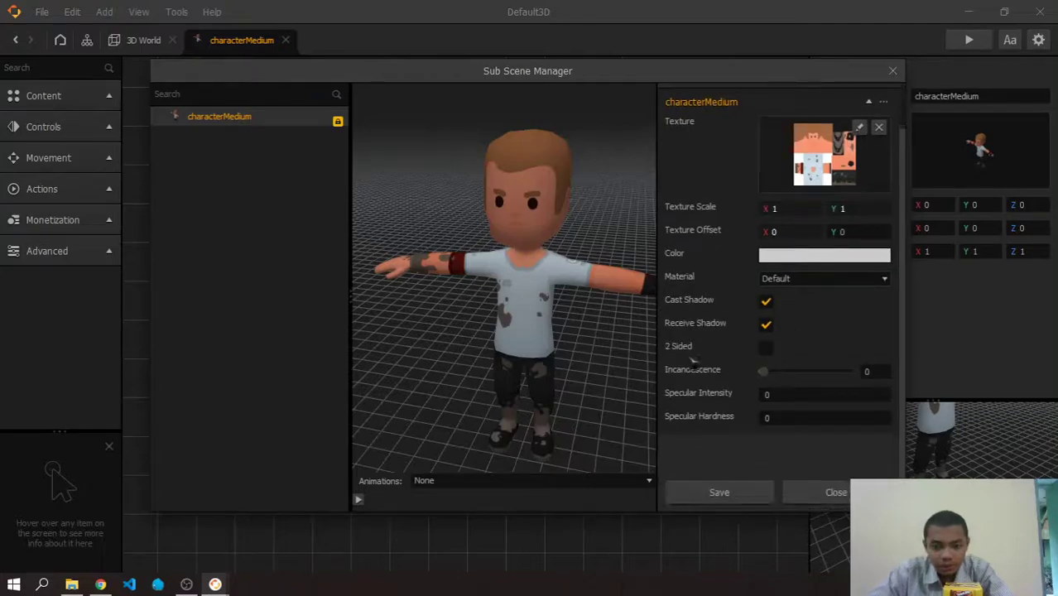
pyautogui.click(711, 500)
# Check the textured character on the road in the 3D World.
pyautogui.click(141, 40)
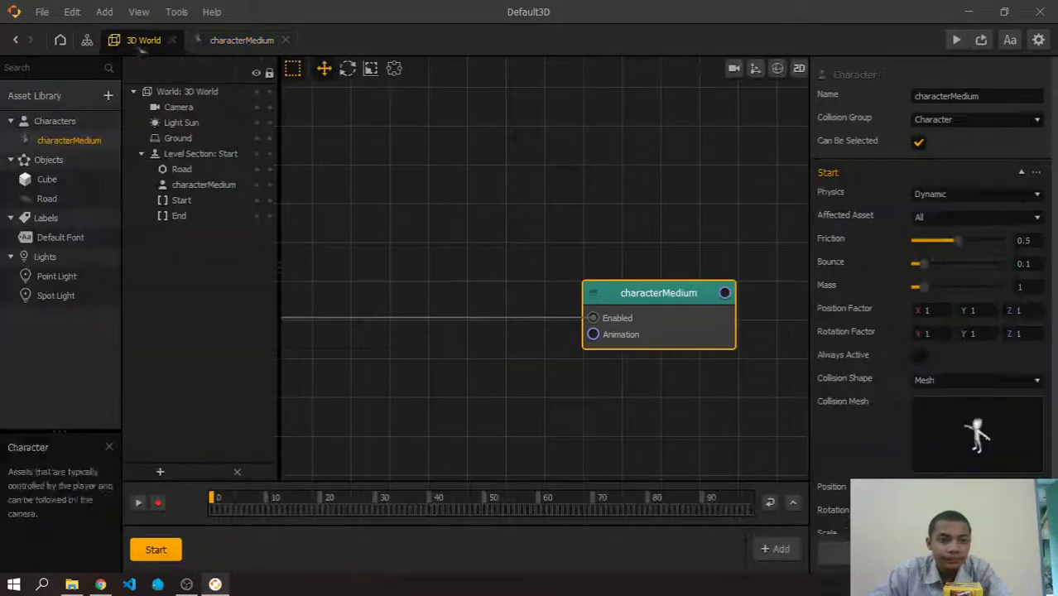
pyautogui.moveTo(646, 279); pyautogui.dragTo(609, 279)
pyautogui.moveTo(611, 287); pyautogui.dragTo(484, 274, button='right')
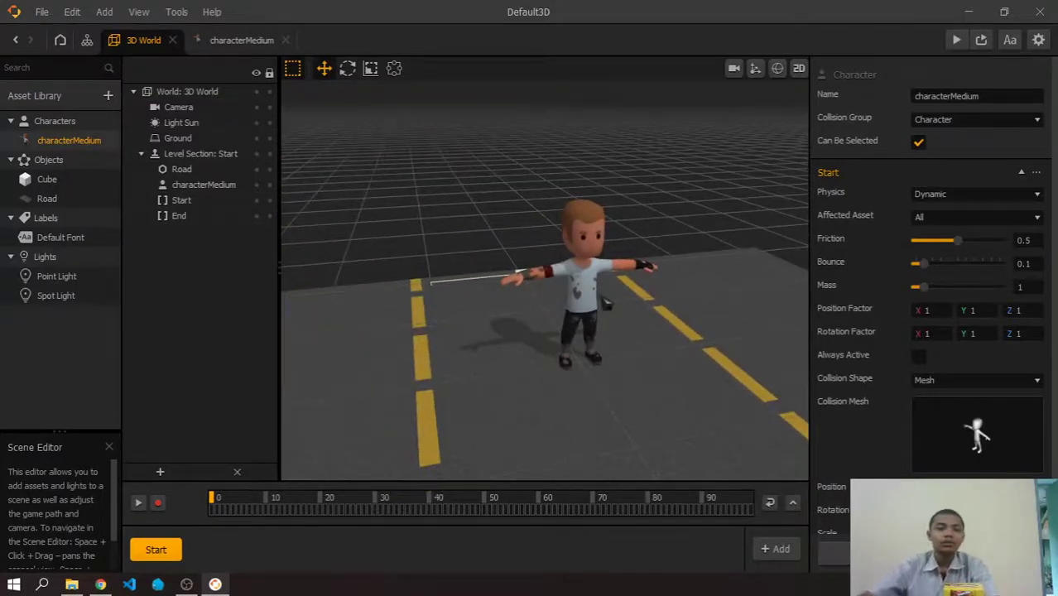
# Open the Animations folder of animated-characters-1 in File Explorer, with characterMedium's node map open in Buildbox.
pyautogui.hotkey('alt', 'Tab')
pyautogui.click(586, 309)
pyautogui.hotkey('alt', 'Up')
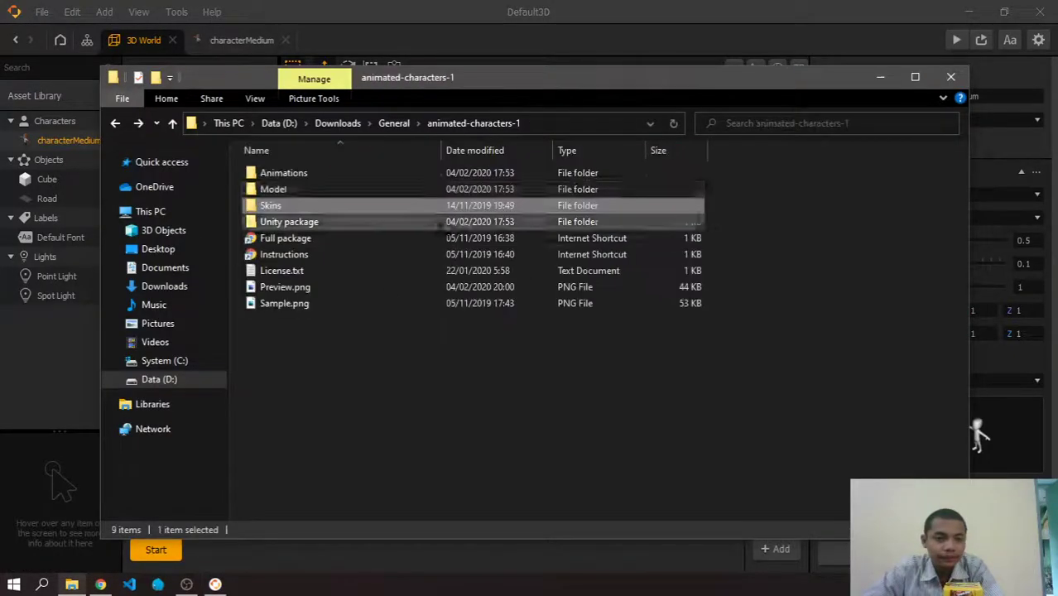
pyautogui.doubleClick(331, 176)
pyautogui.hotkey('alt', 'Tab')
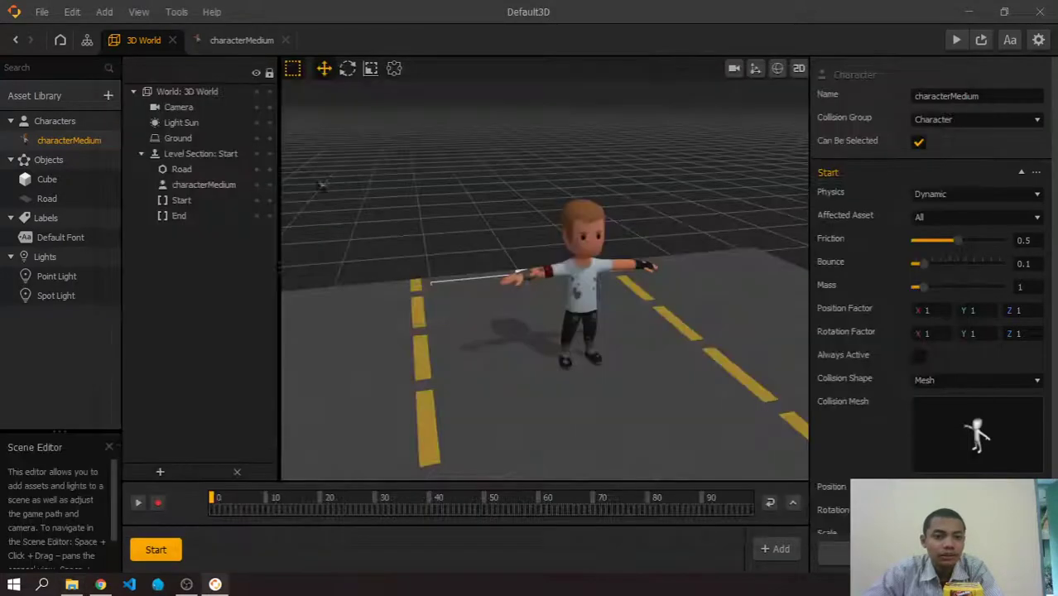
pyautogui.click(236, 39)
pyautogui.hotkey('alt', 'Tab')
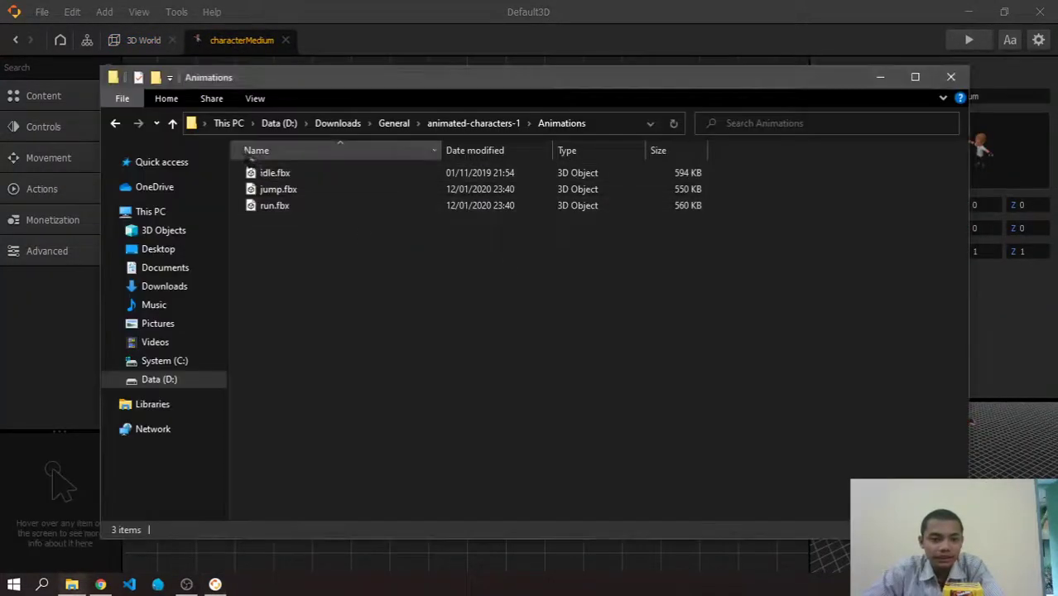
# Add the idle.fbx animation file to the characterMedium node map.
pyautogui.moveTo(267, 171); pyautogui.dragTo(317, 217)
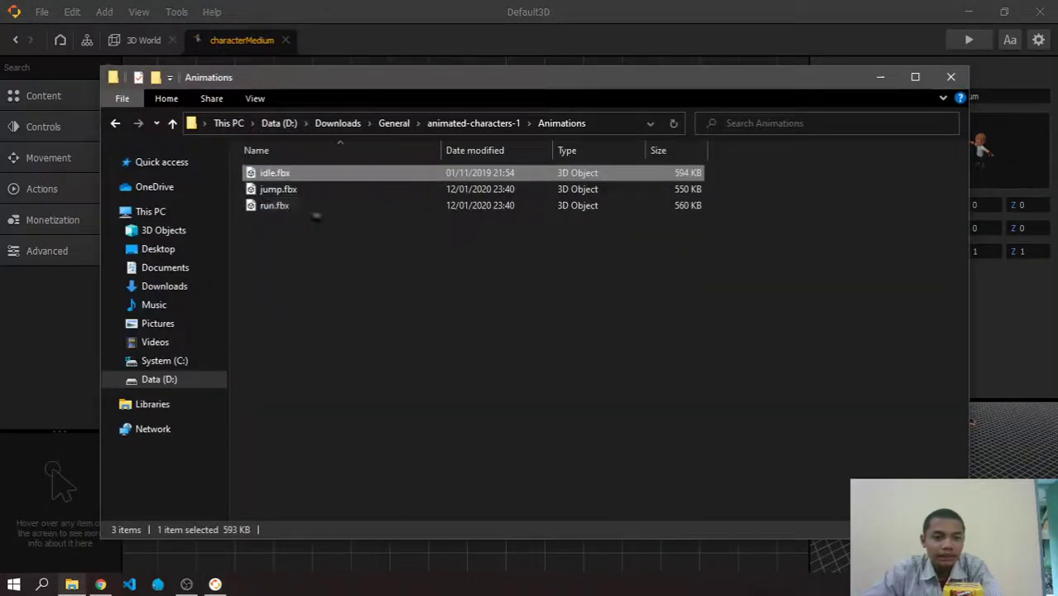
pyautogui.hotkey('alt', 'Tab')
pyautogui.click(138, 40)
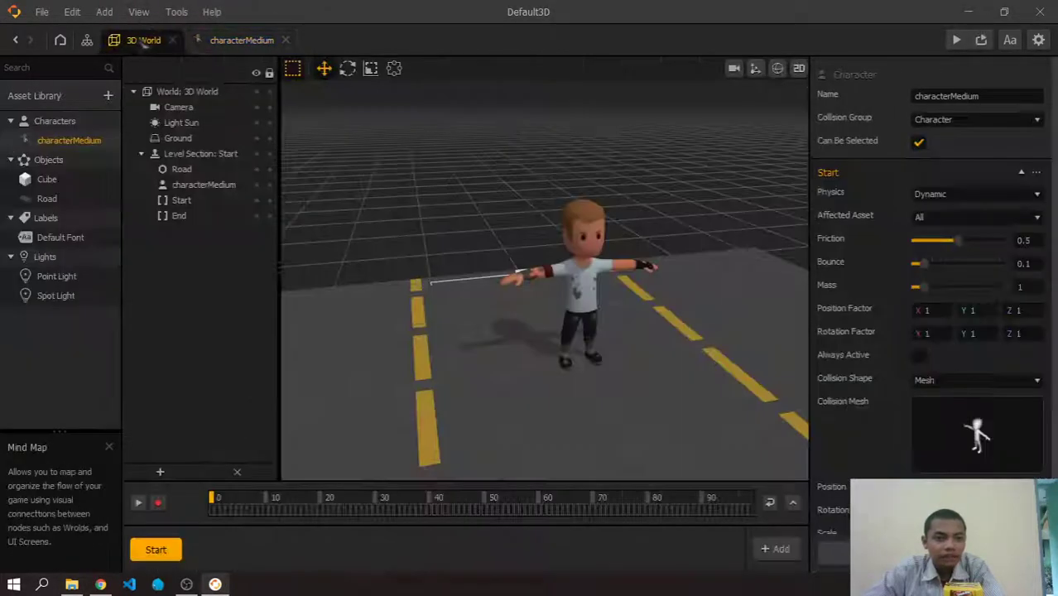
pyautogui.click(242, 41)
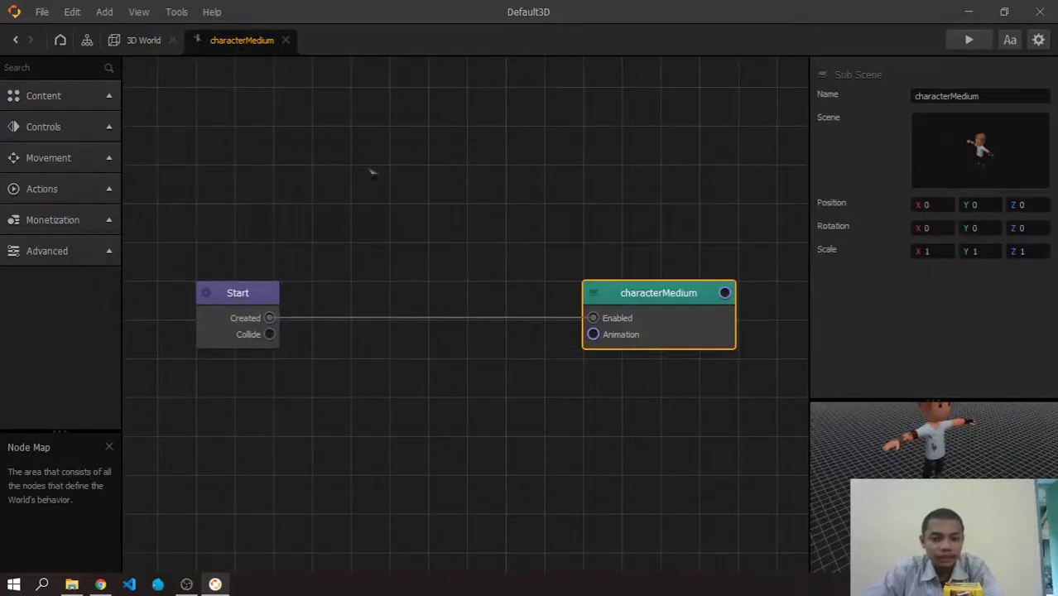
pyautogui.hotkey('alt', 'Tab')
pyautogui.moveTo(303, 177); pyautogui.dragTo(491, 254)
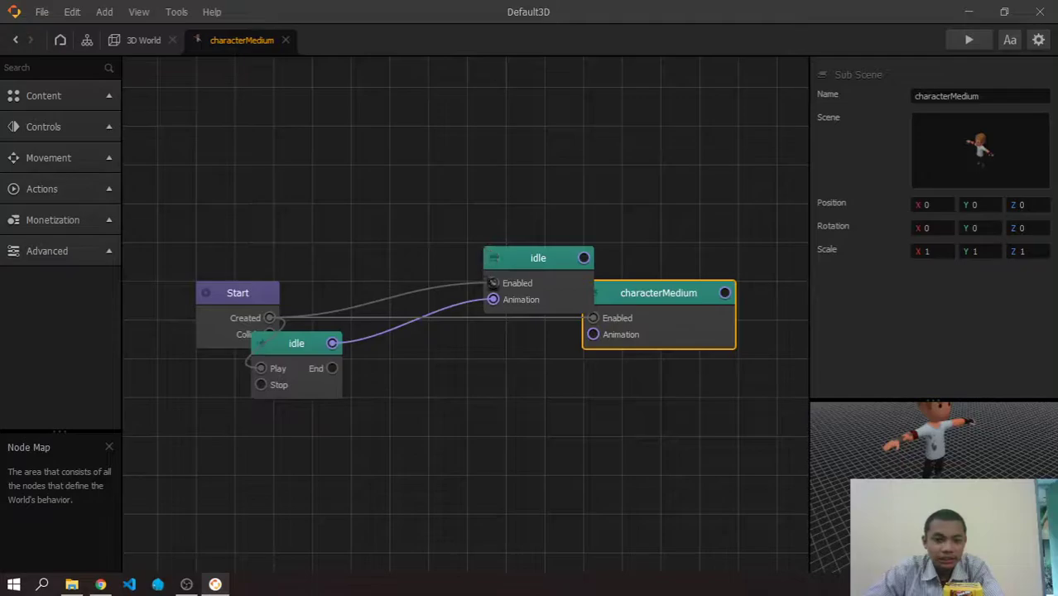
# Arrange the two idle nodes below the link between the Start and characterMedium nodes.
pyautogui.click(535, 271)
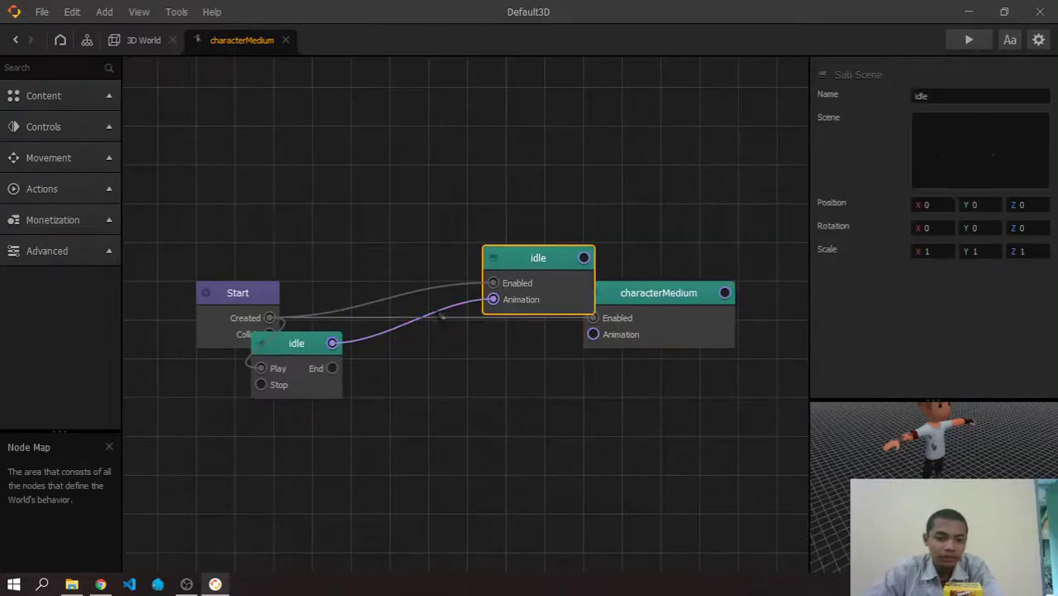
pyautogui.click(296, 365)
pyautogui.moveTo(563, 260); pyautogui.dragTo(586, 408)
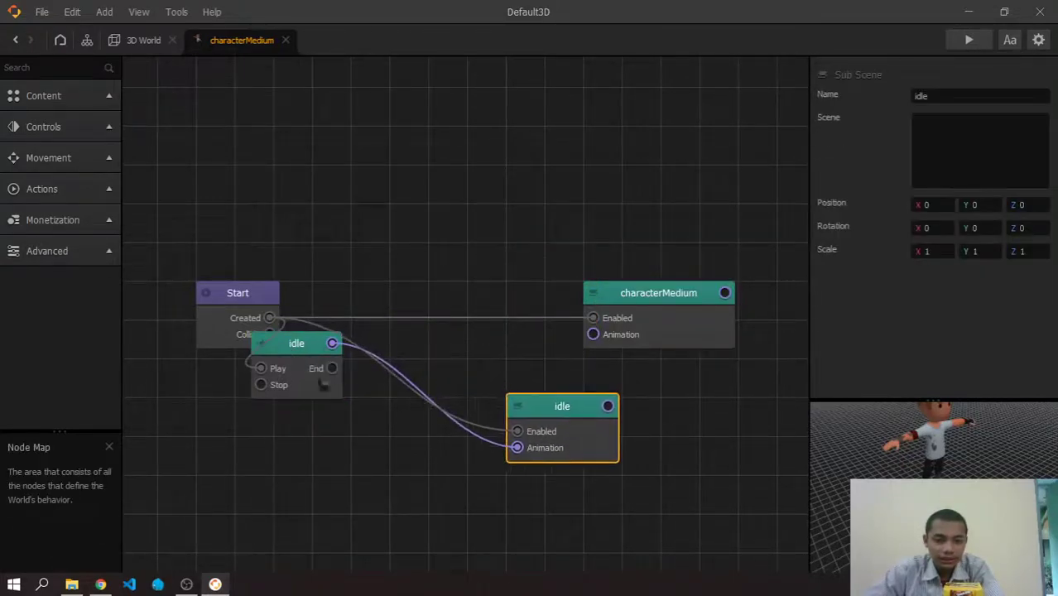
pyautogui.moveTo(298, 361); pyautogui.dragTo(420, 506)
pyautogui.click(542, 406)
pyautogui.moveTo(542, 405); pyautogui.dragTo(493, 356)
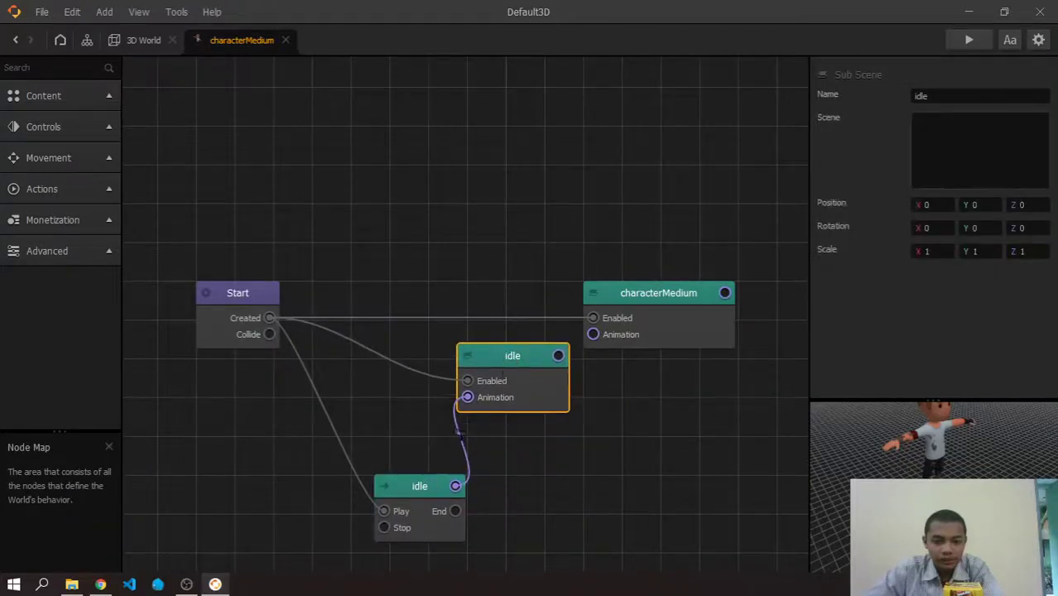
pyautogui.moveTo(419, 488); pyautogui.dragTo(387, 441)
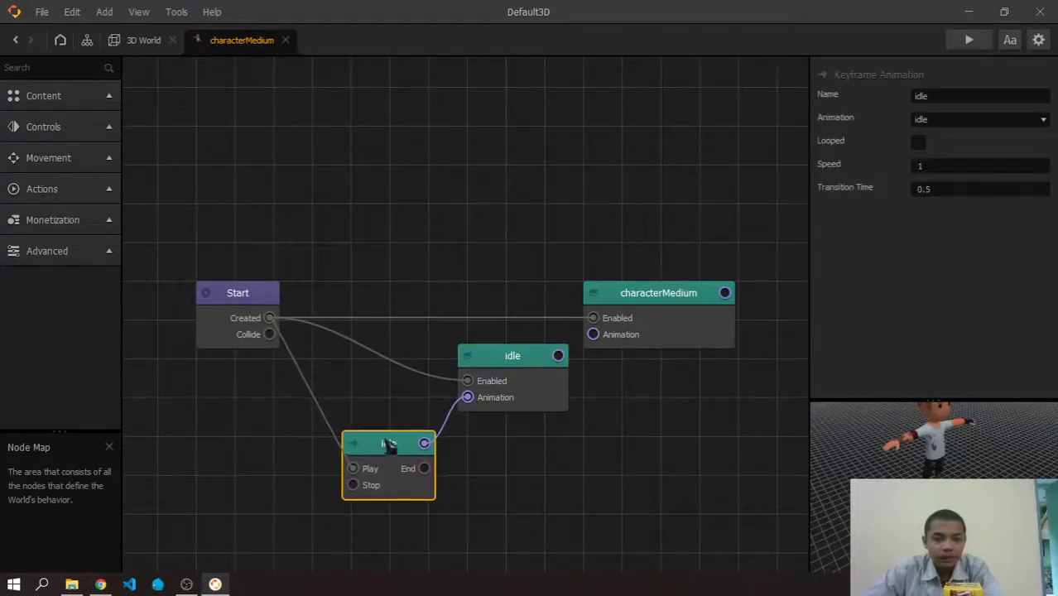
# Import jump.fbx as an added animation on characterMedium and place its jump node above the link between Start and characterMedium.
pyautogui.click(142, 39)
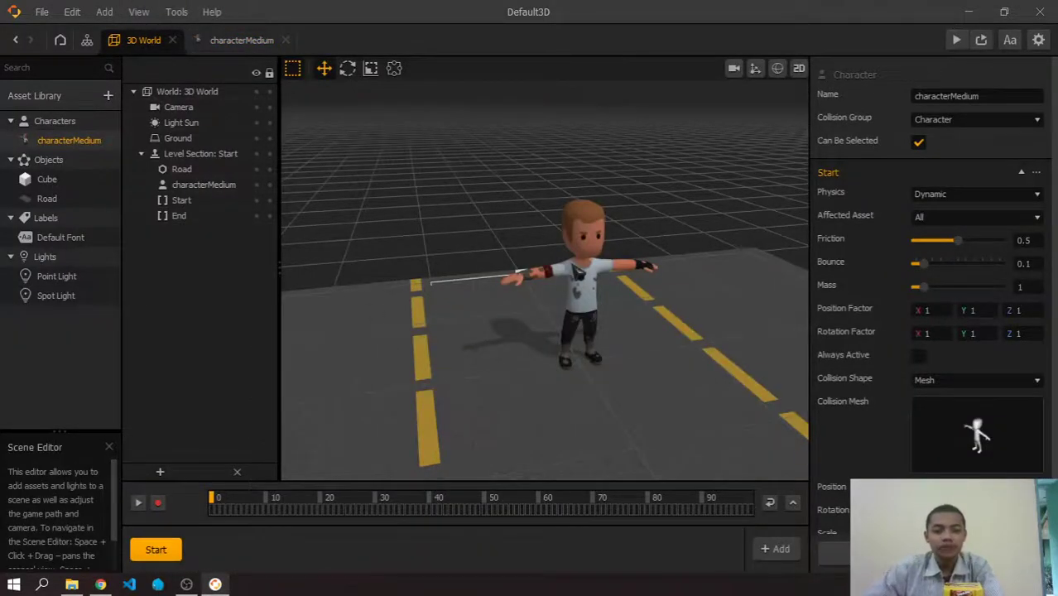
pyautogui.hotkey('alt', 'Tab')
pyautogui.click(279, 189)
pyautogui.moveTo(324, 194); pyautogui.dragTo(413, 286)
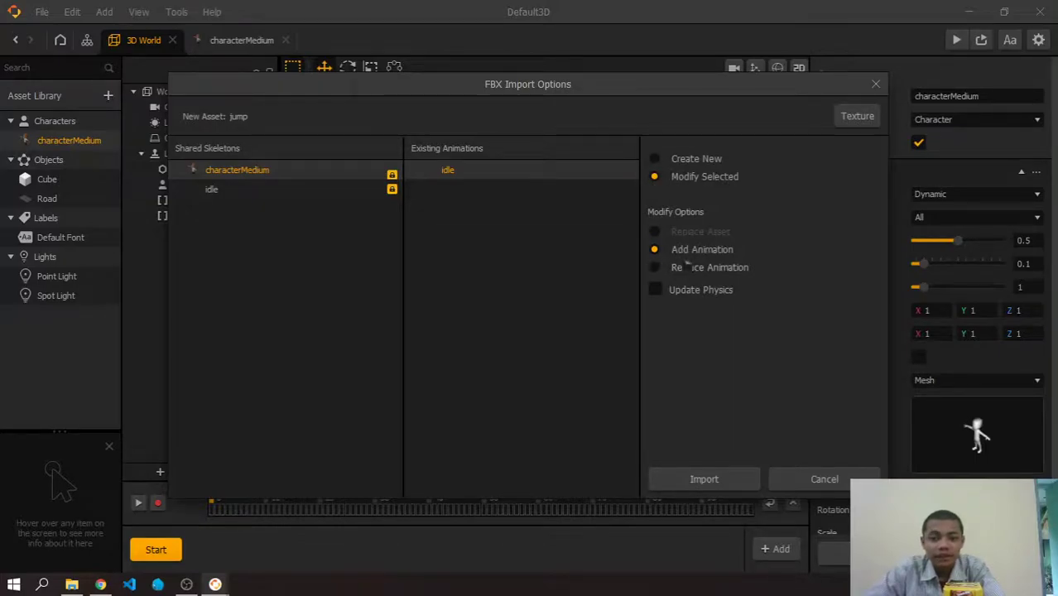
pyautogui.click(700, 480)
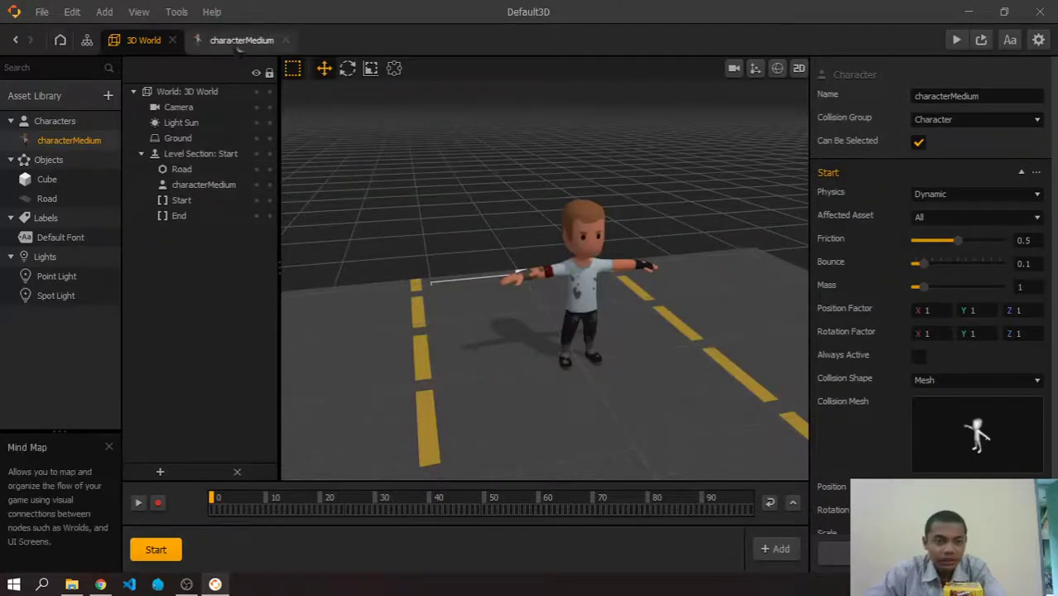
pyautogui.click(240, 40)
pyautogui.moveTo(400, 390); pyautogui.dragTo(398, 246)
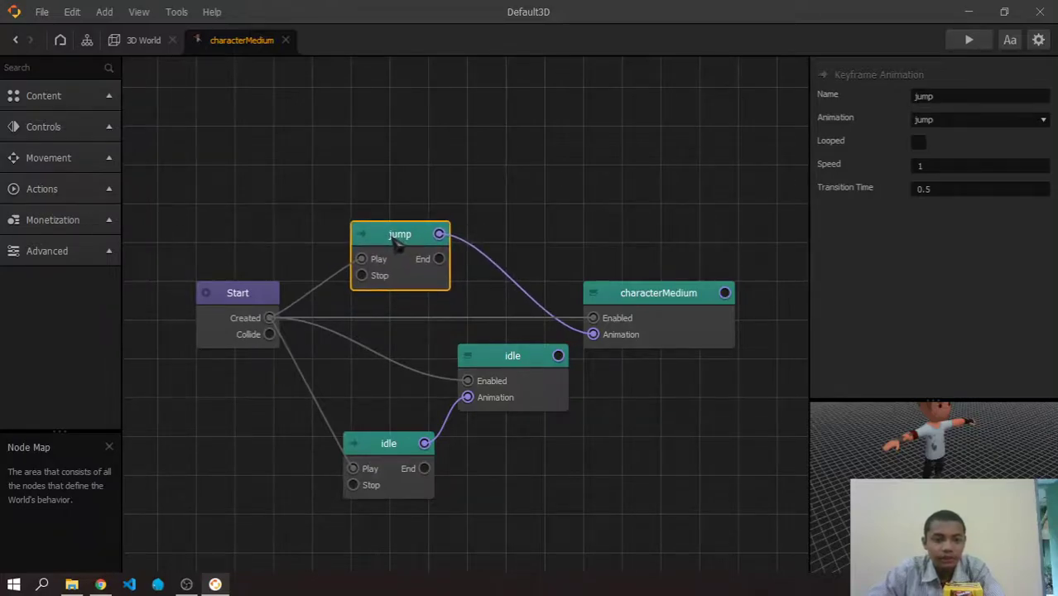
# Add the run.fbx animation file to the characterMedium node map and arrange its two run nodes above the jump node.
pyautogui.hotkey('alt', 'Tab')
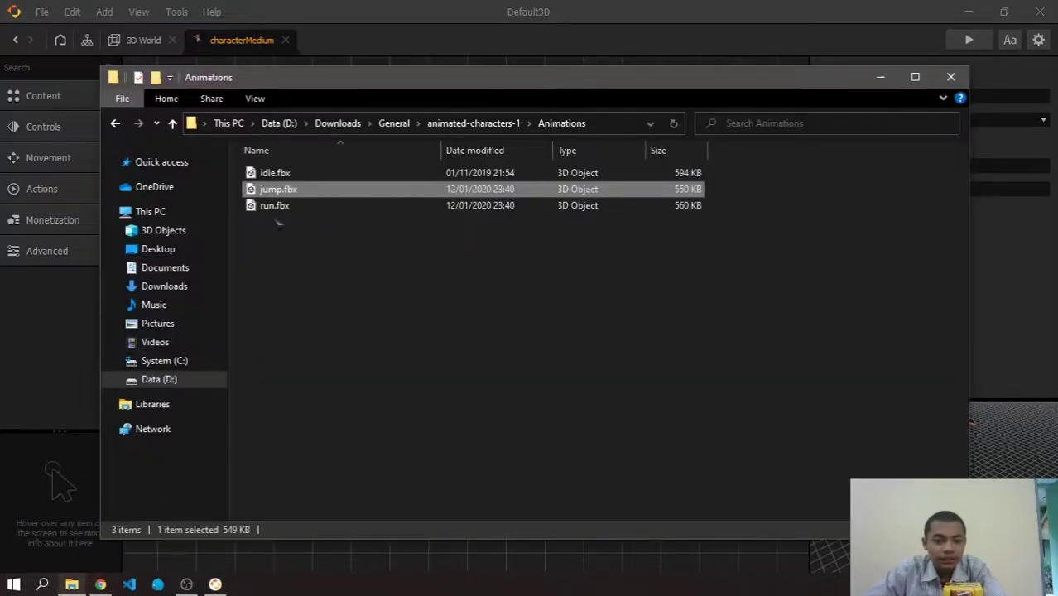
pyautogui.click(279, 222)
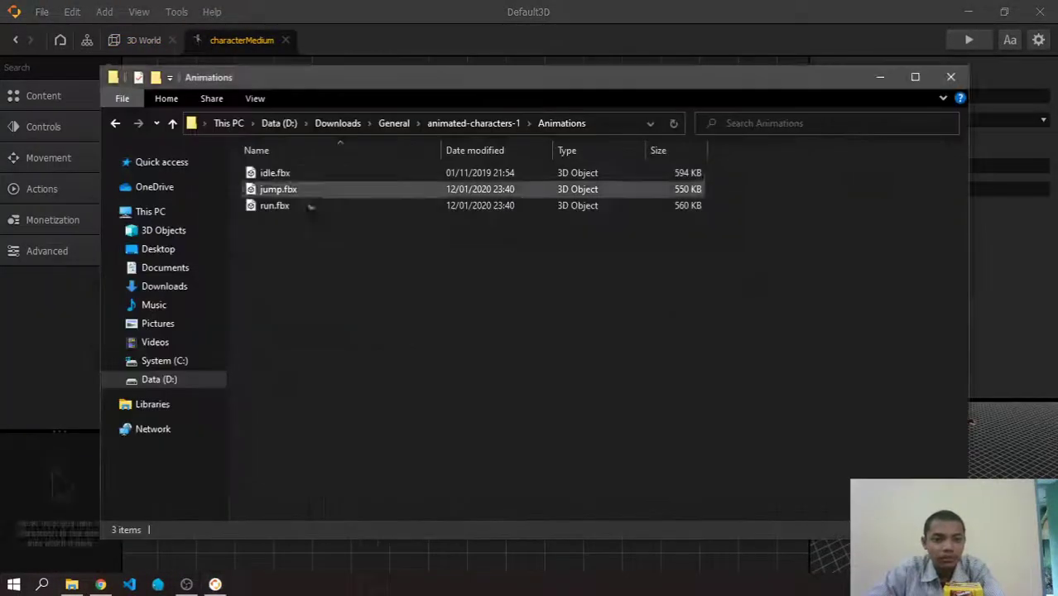
pyautogui.click(280, 207)
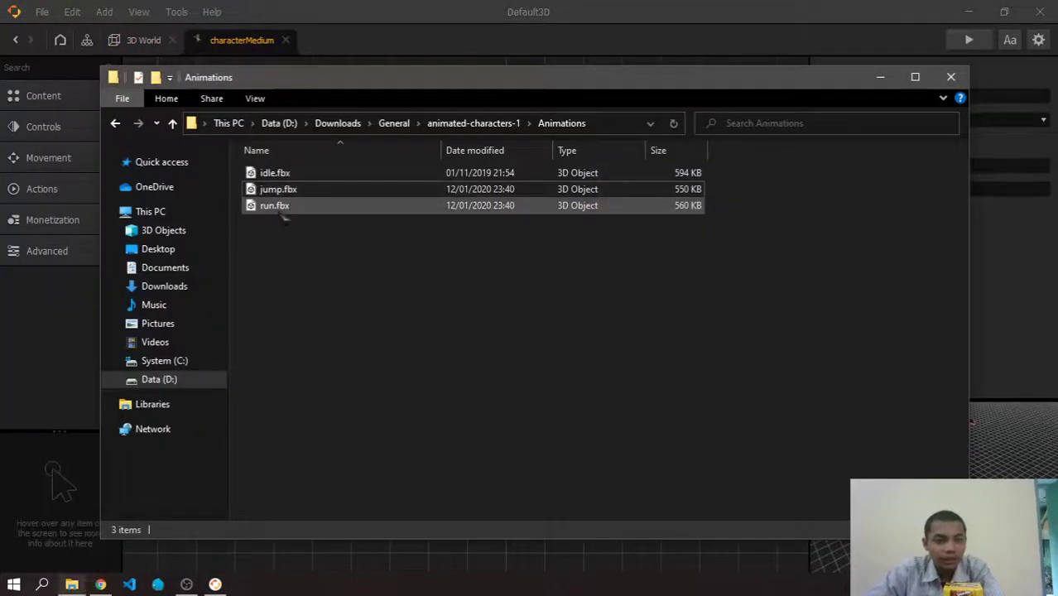
pyautogui.moveTo(328, 212); pyautogui.dragTo(495, 159)
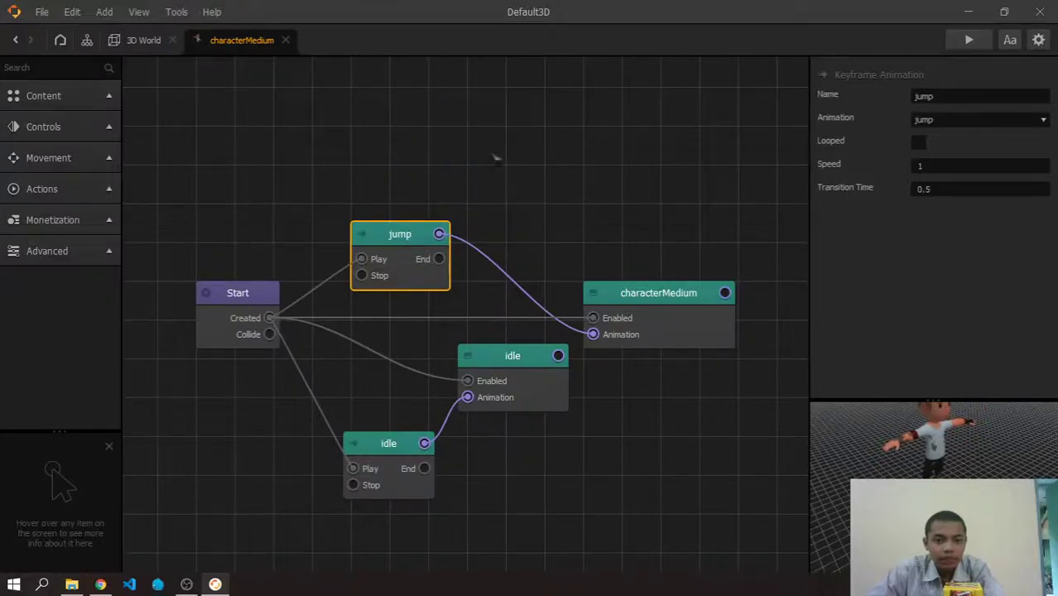
pyautogui.moveTo(300, 247); pyautogui.dragTo(340, 145)
pyautogui.click(551, 153)
pyautogui.moveTo(552, 153); pyautogui.dragTo(593, 106)
# Rearrange the node map so the jump node sits below the Start–characterMedium link and both idle nodes sit beneath it.
pyautogui.moveTo(386, 458); pyautogui.dragTo(323, 507)
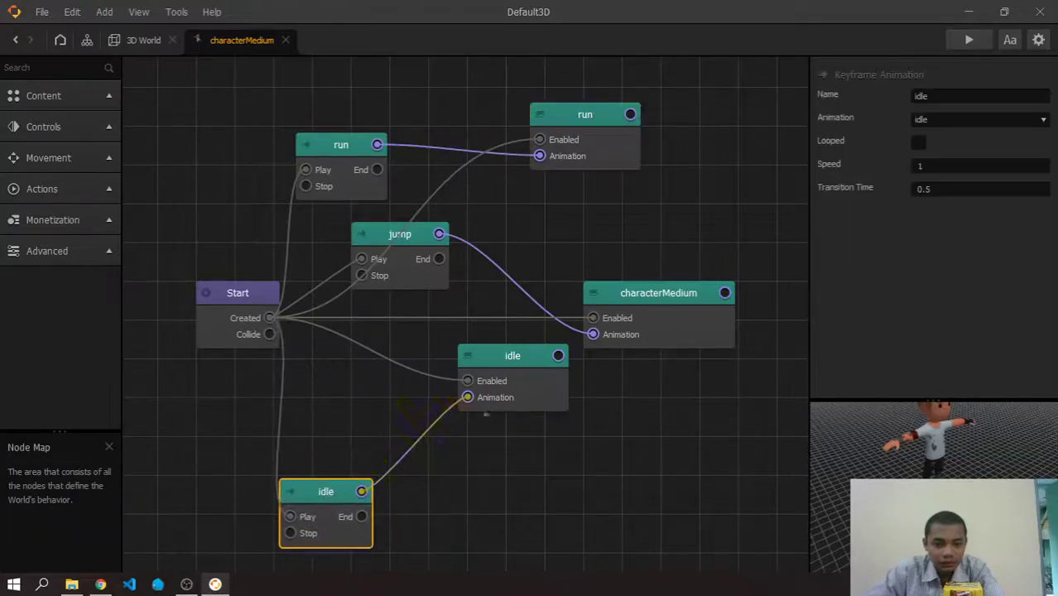
pyautogui.click(507, 364)
pyautogui.moveTo(507, 365); pyautogui.dragTo(500, 489)
pyautogui.moveTo(419, 258); pyautogui.dragTo(502, 380)
pyautogui.moveTo(515, 479); pyautogui.dragTo(554, 440)
pyautogui.moveTo(325, 491); pyautogui.dragTo(361, 474)
pyautogui.moveTo(527, 449); pyautogui.dragTo(513, 445)
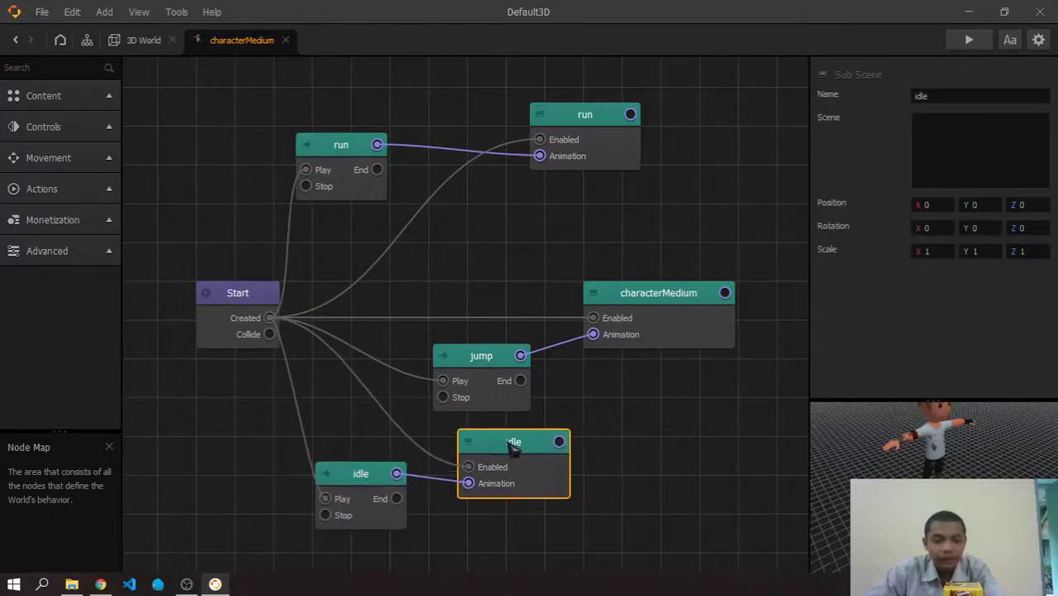
pyautogui.click(584, 450)
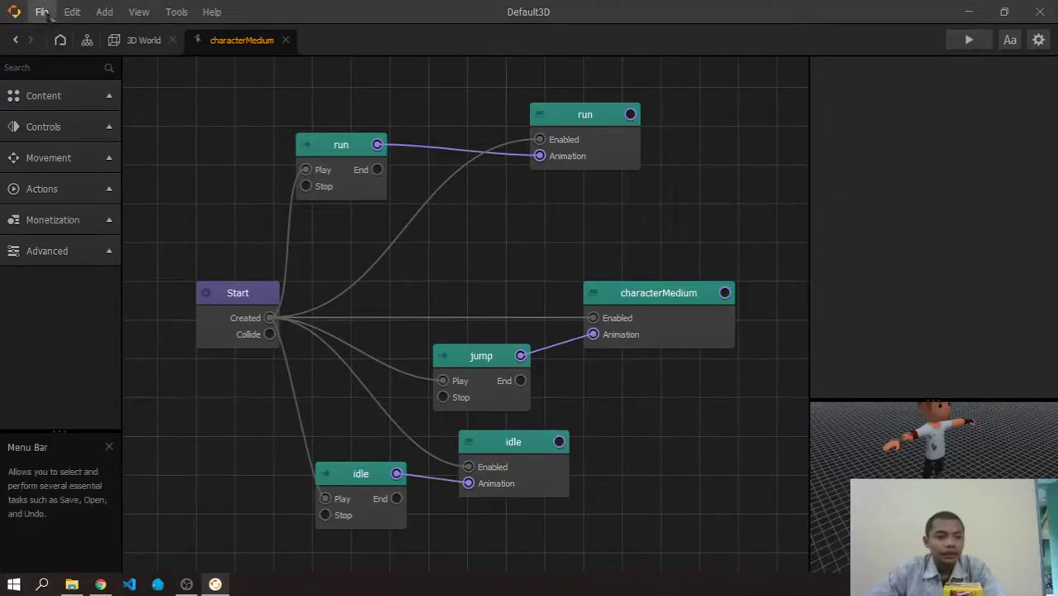
# Preview the game from the 3D World to check the character's animation, and close the preview.
pyautogui.click(145, 41)
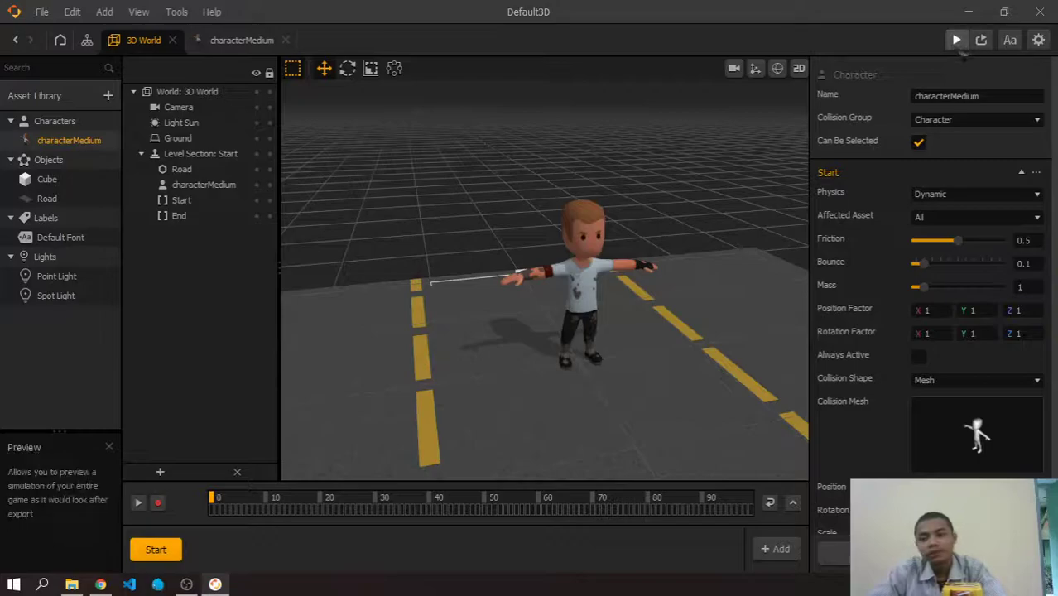
pyautogui.click(956, 40)
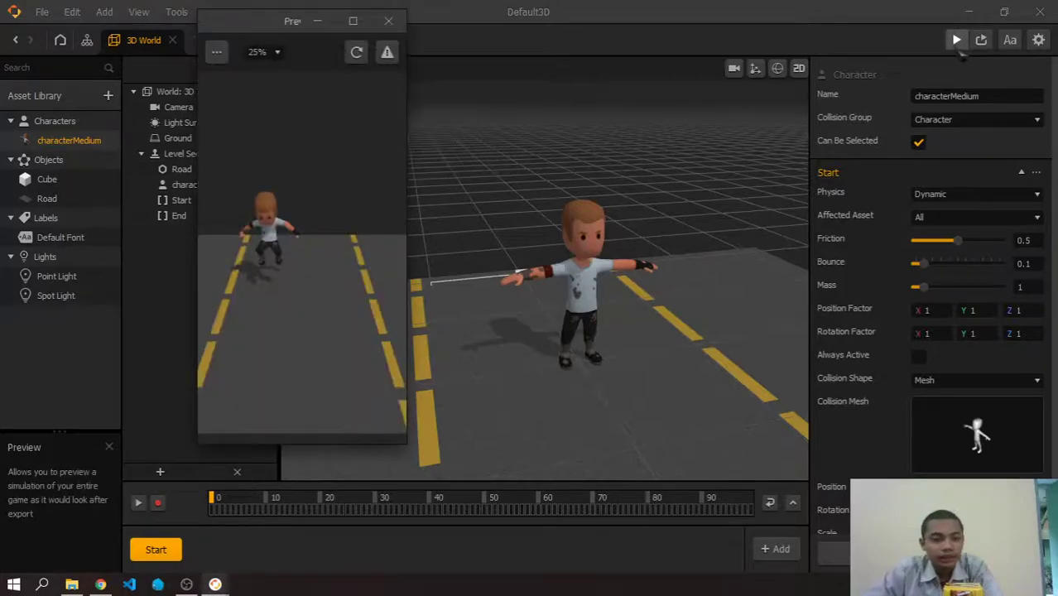
pyautogui.click(389, 20)
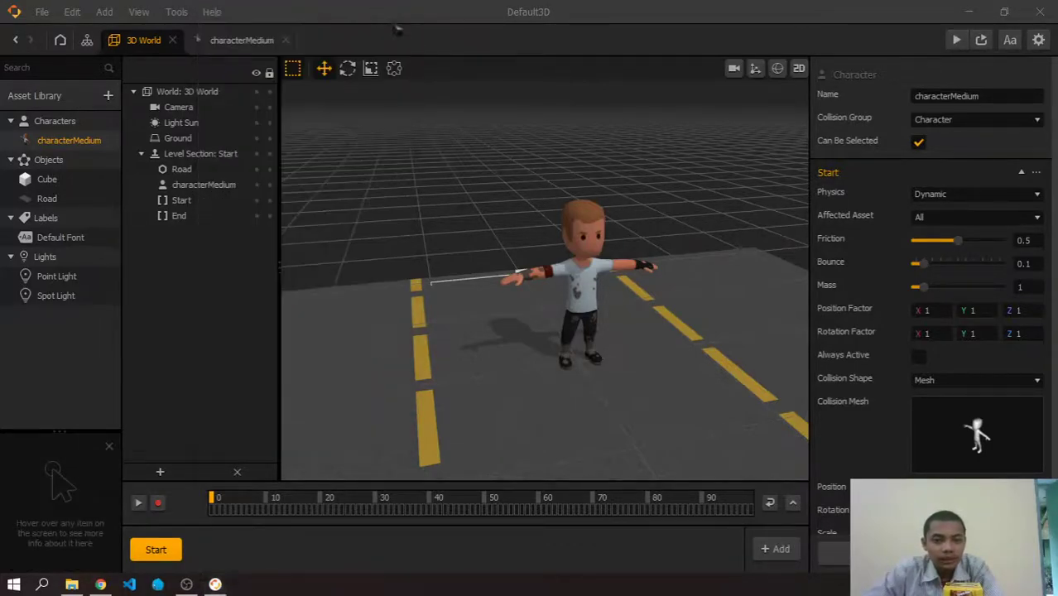
# Try lowering the Road to about Y -0.204, preview the game, and undo the move.
pyautogui.click(717, 326)
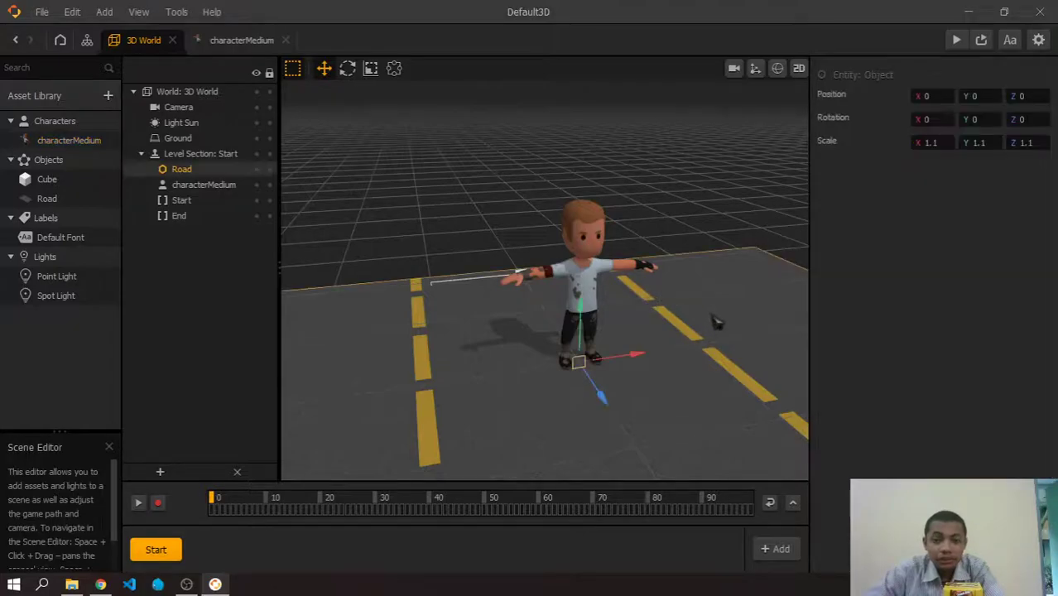
pyautogui.moveTo(580, 310); pyautogui.dragTo(581, 322)
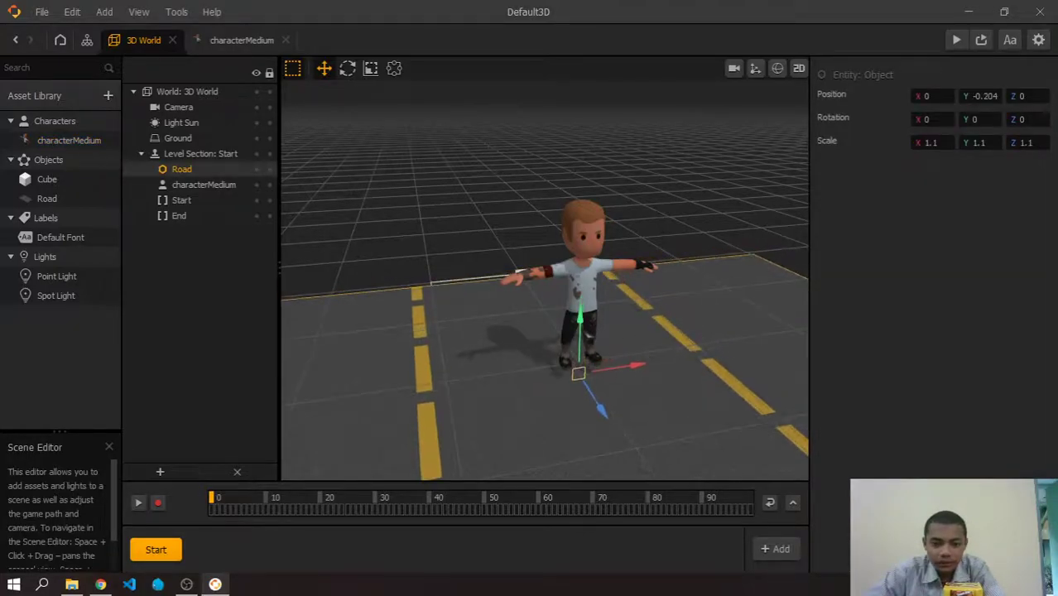
pyautogui.click(980, 39)
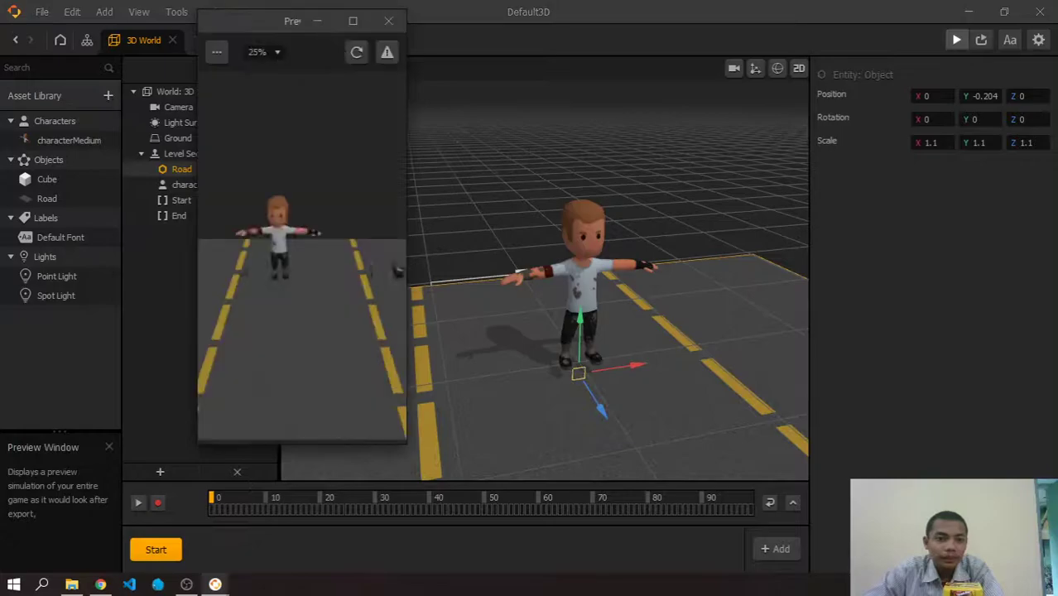
pyautogui.click(388, 21)
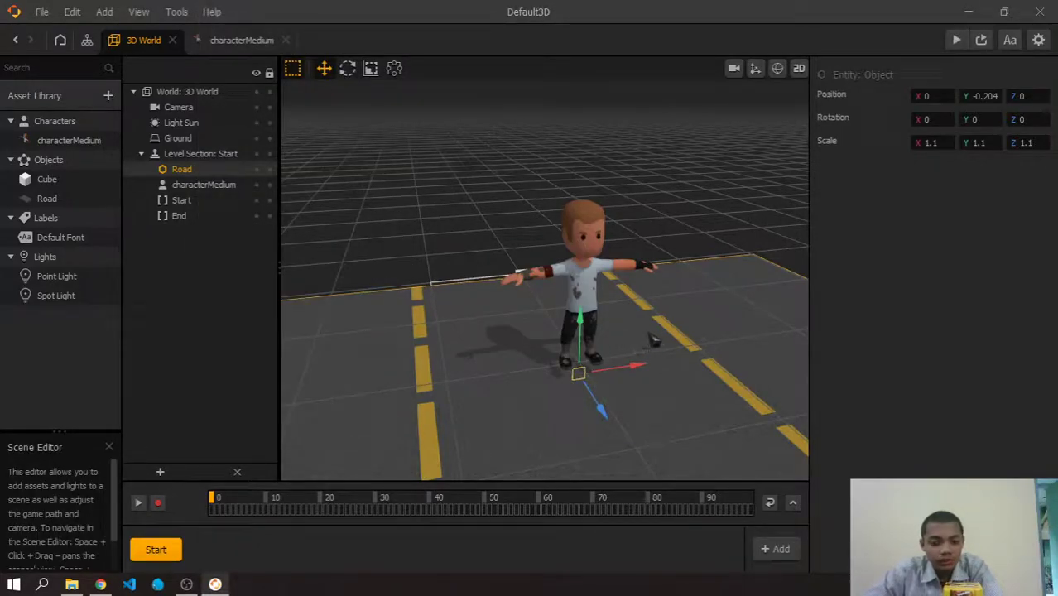
pyautogui.hotkey('ctrl', 'z')
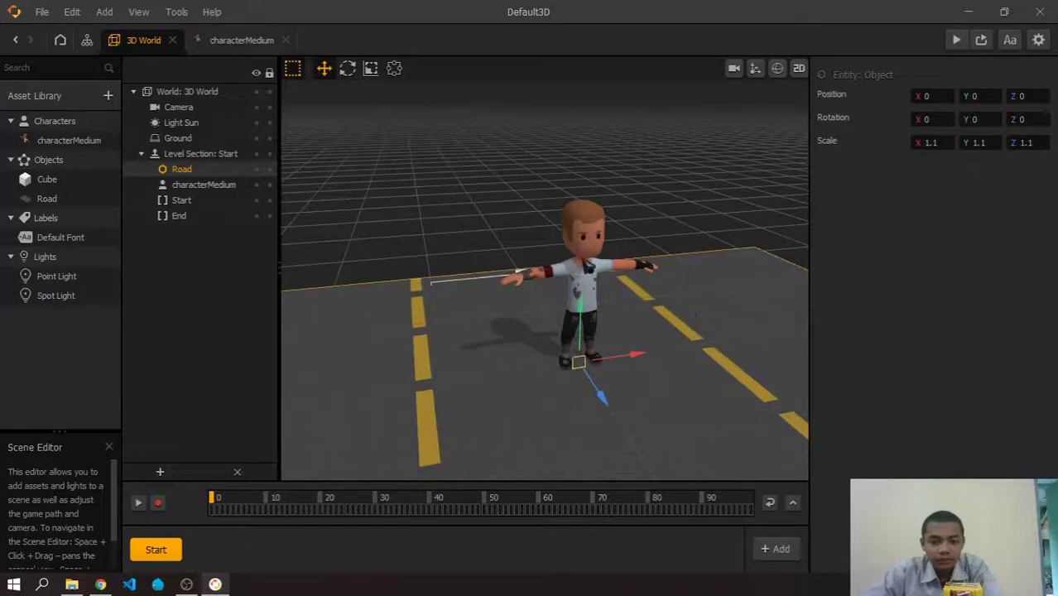
# Raise characterMedium above the road to about Y 0.424 and preview the game.
pyautogui.click(516, 273)
pyautogui.moveTo(516, 273); pyautogui.dragTo(516, 248)
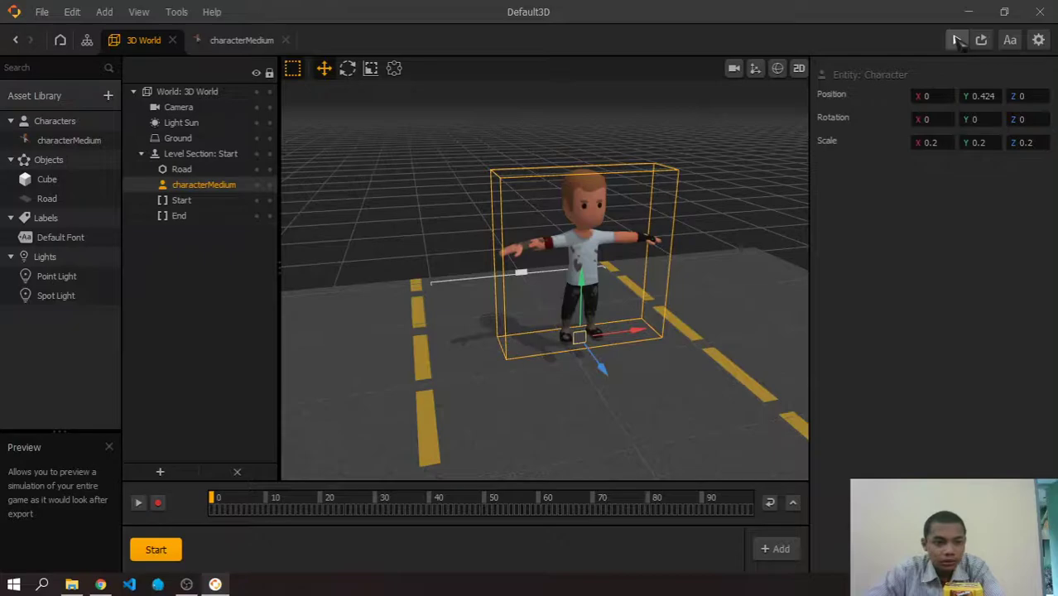
pyautogui.click(959, 41)
pyautogui.click(385, 19)
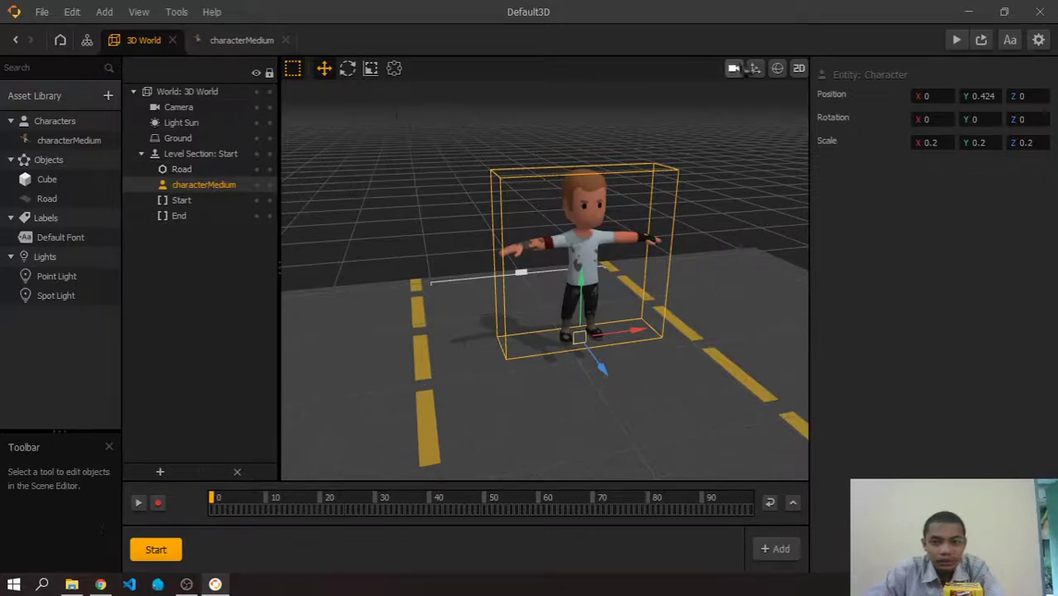
# Show the collision shapes in the scene and review the Physics options of the Road's Start shape, keeping Static.
pyautogui.click(777, 68)
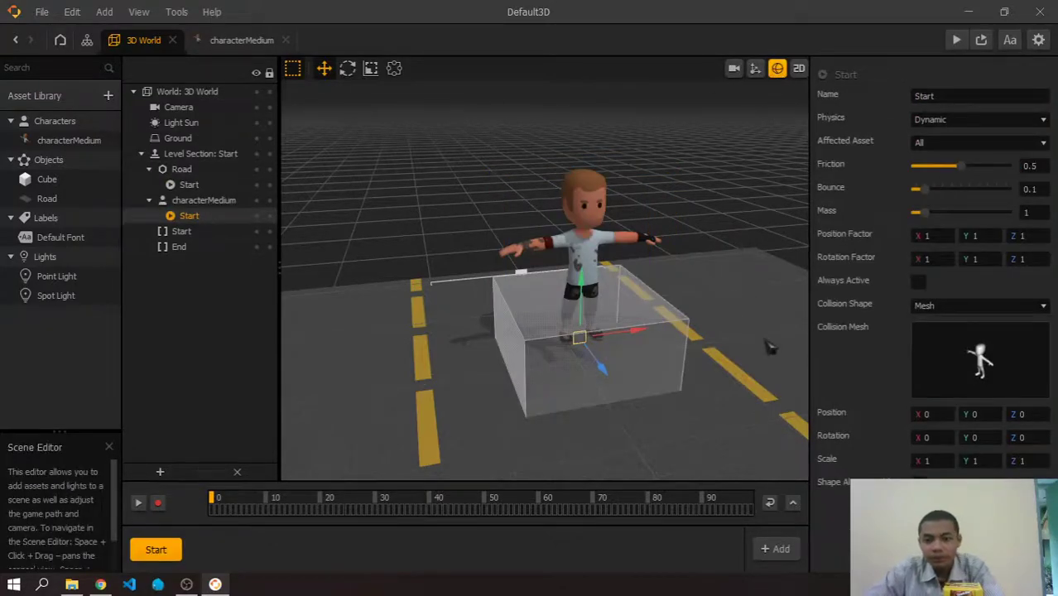
pyautogui.click(553, 366)
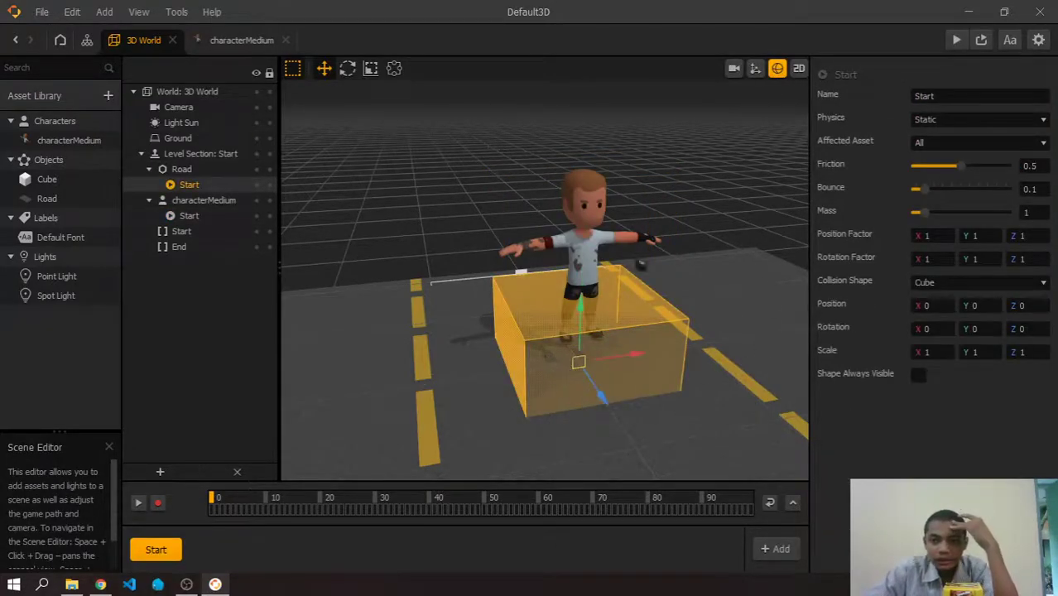
pyautogui.click(979, 124)
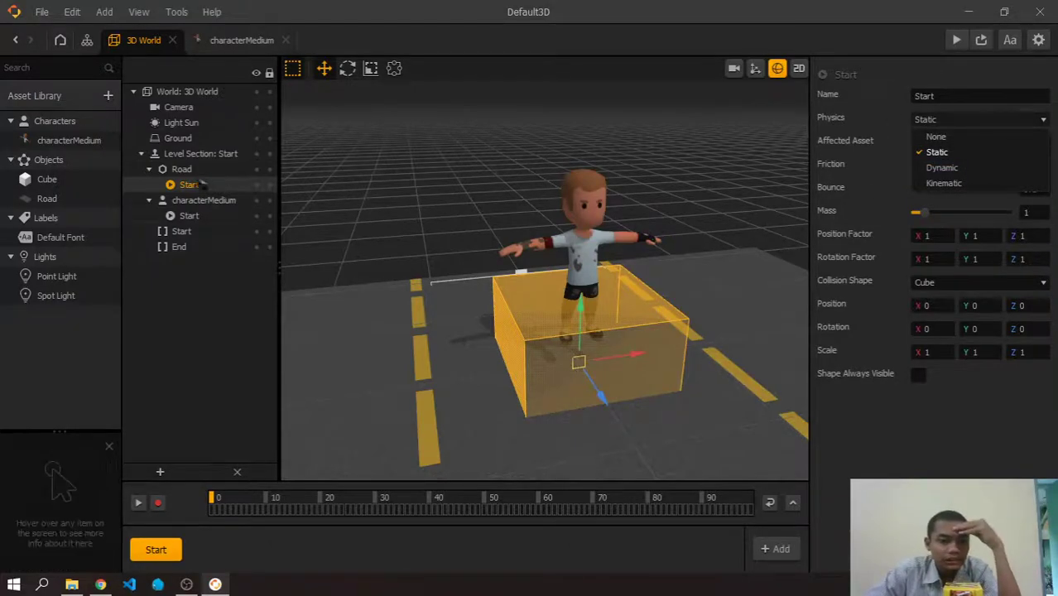
pyautogui.click(938, 151)
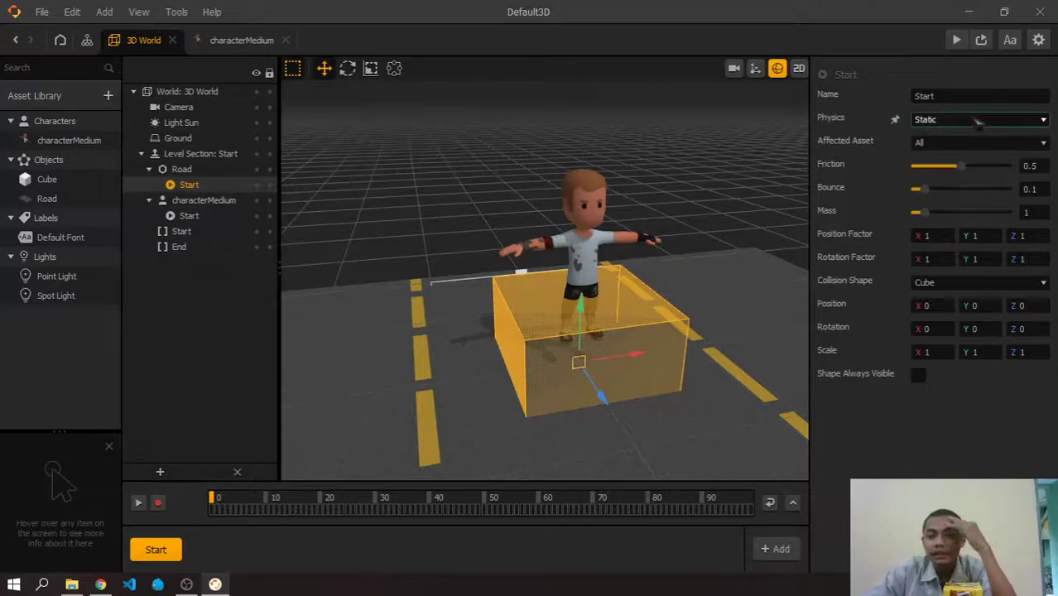
pyautogui.click(957, 147)
pyautogui.click(962, 169)
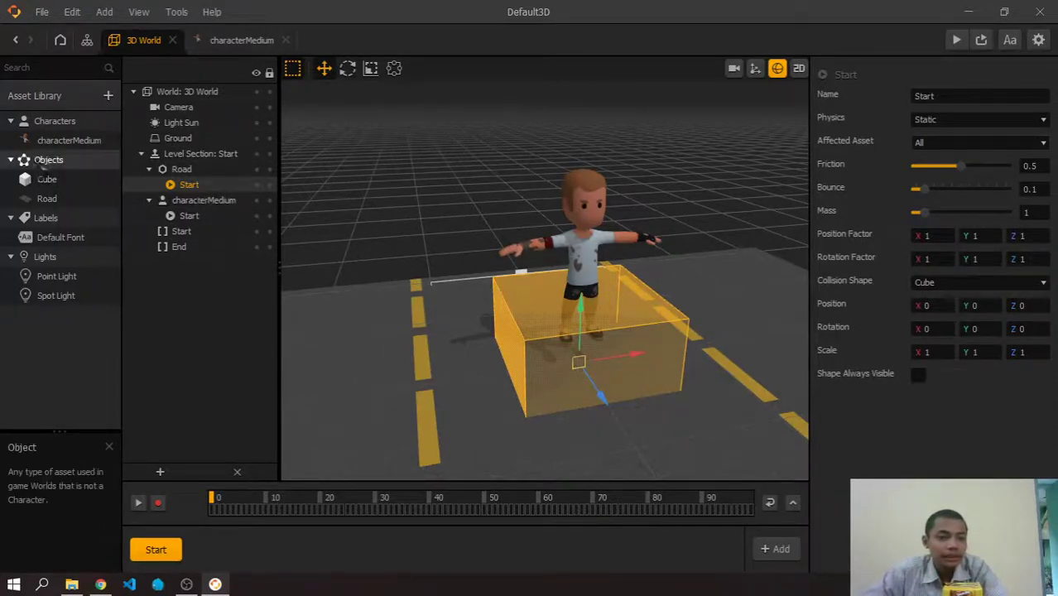
# Replace the mesh of the Road asset's 3D Model node with Plane and return to the 3D World.
pyautogui.doubleClick(47, 200)
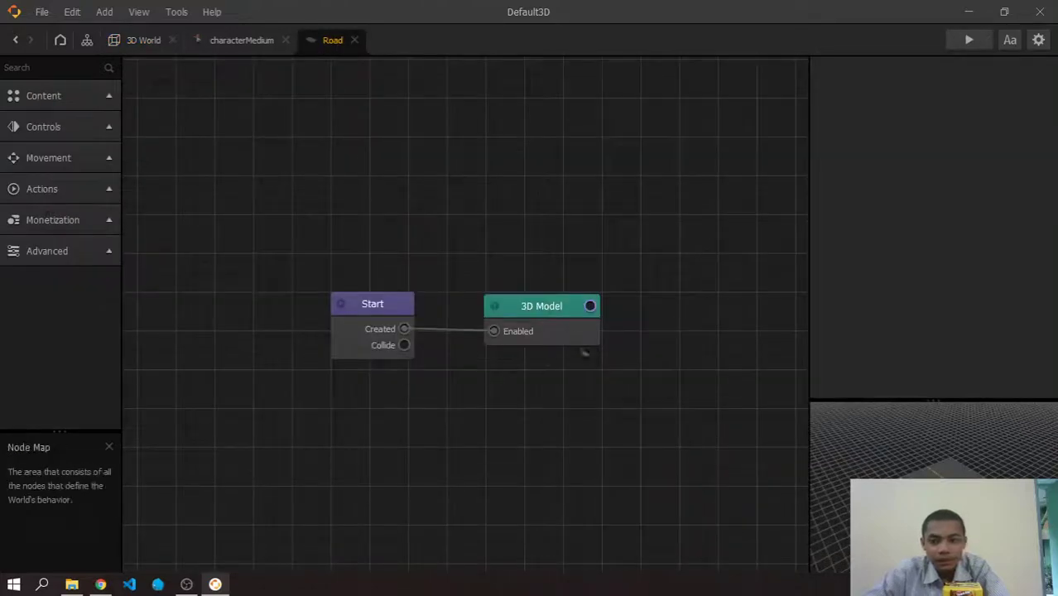
pyautogui.click(553, 313)
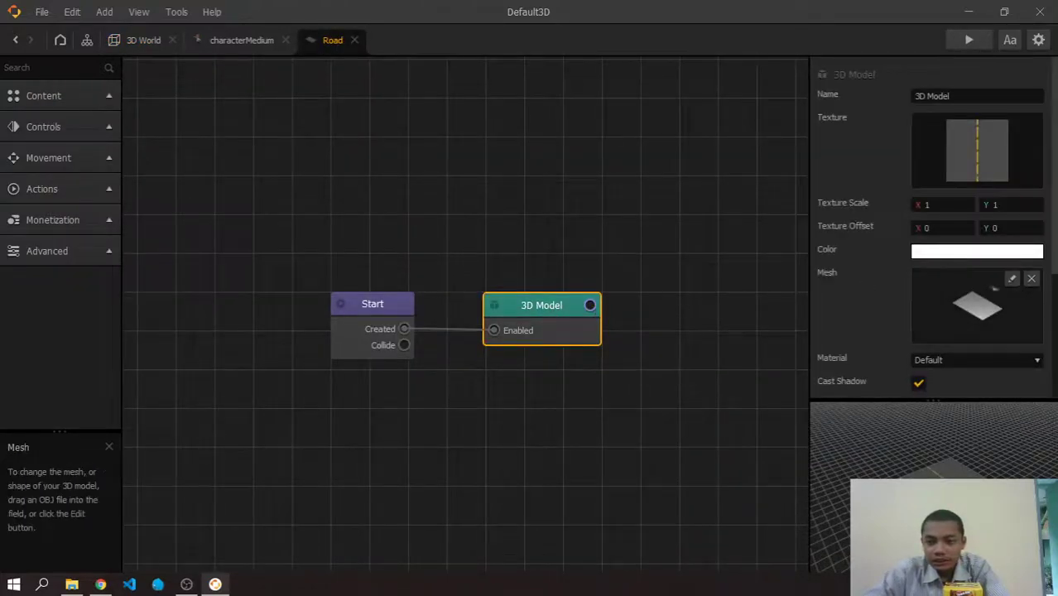
pyautogui.click(1013, 279)
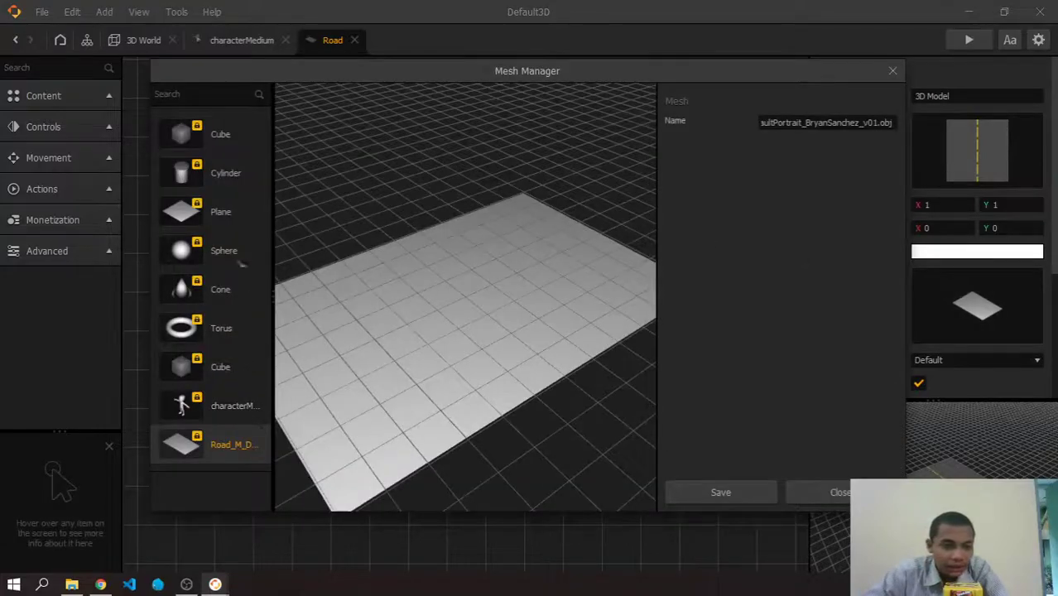
pyautogui.click(220, 212)
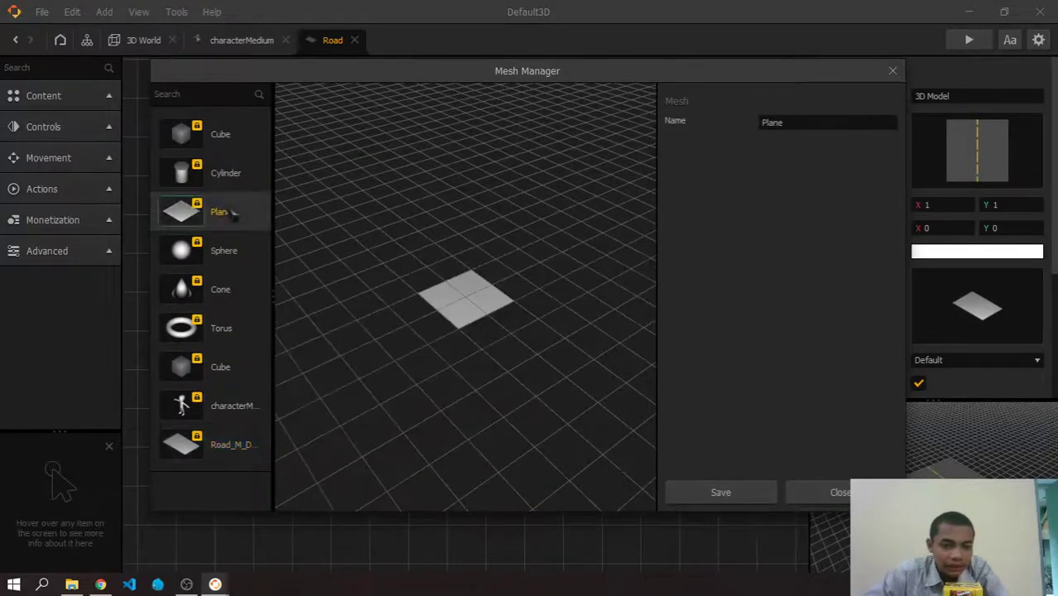
pyautogui.click(747, 500)
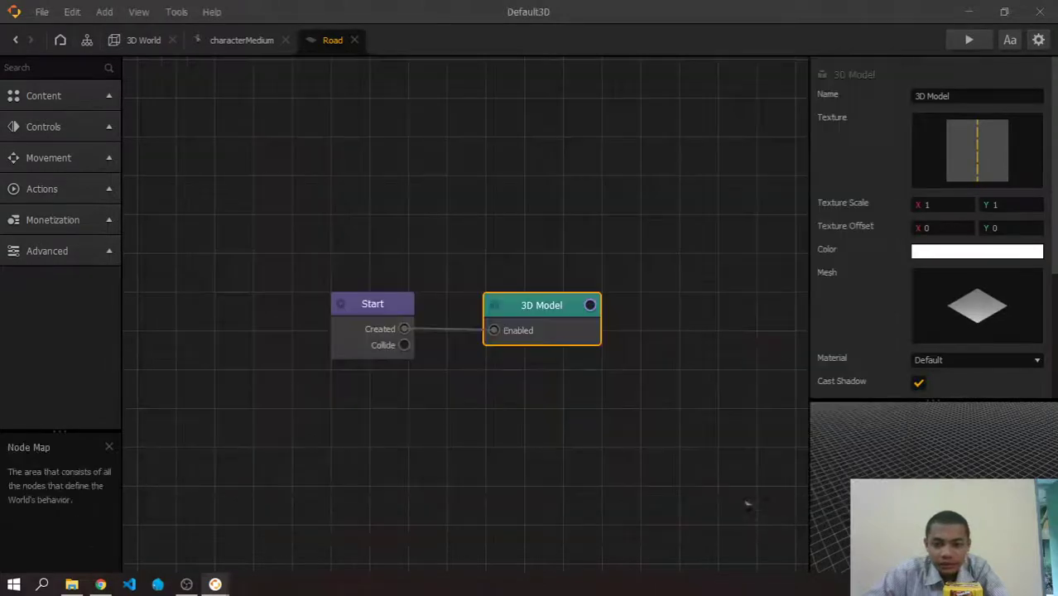
pyautogui.click(1012, 279)
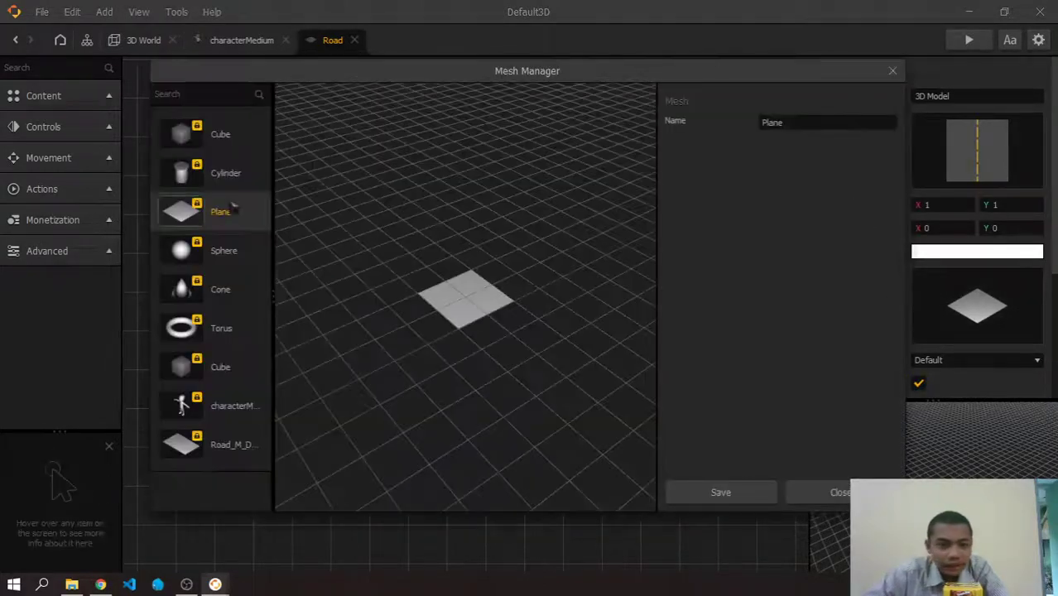
pyautogui.click(726, 493)
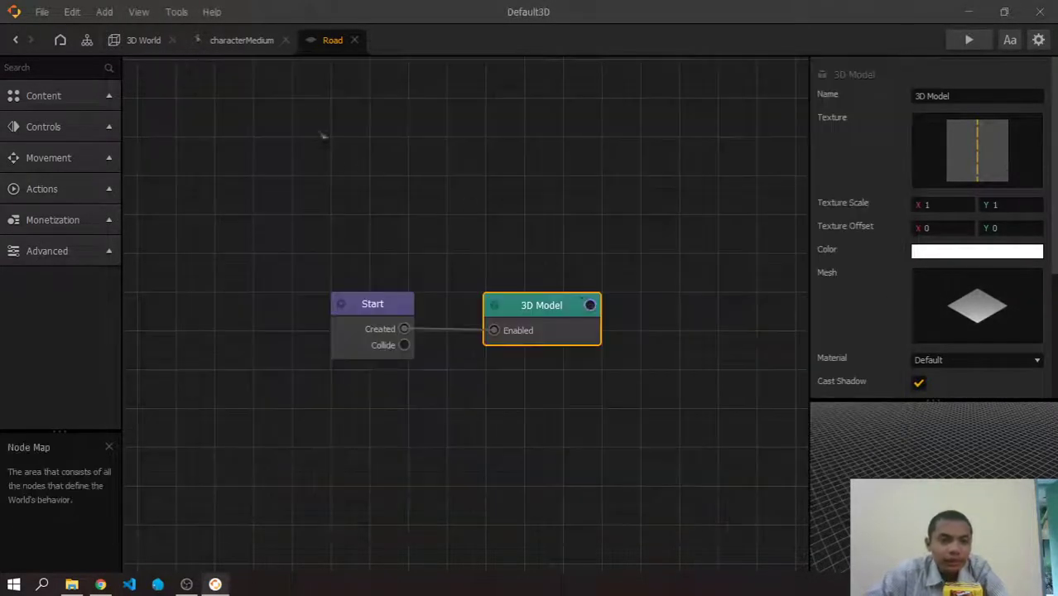
pyautogui.click(242, 40)
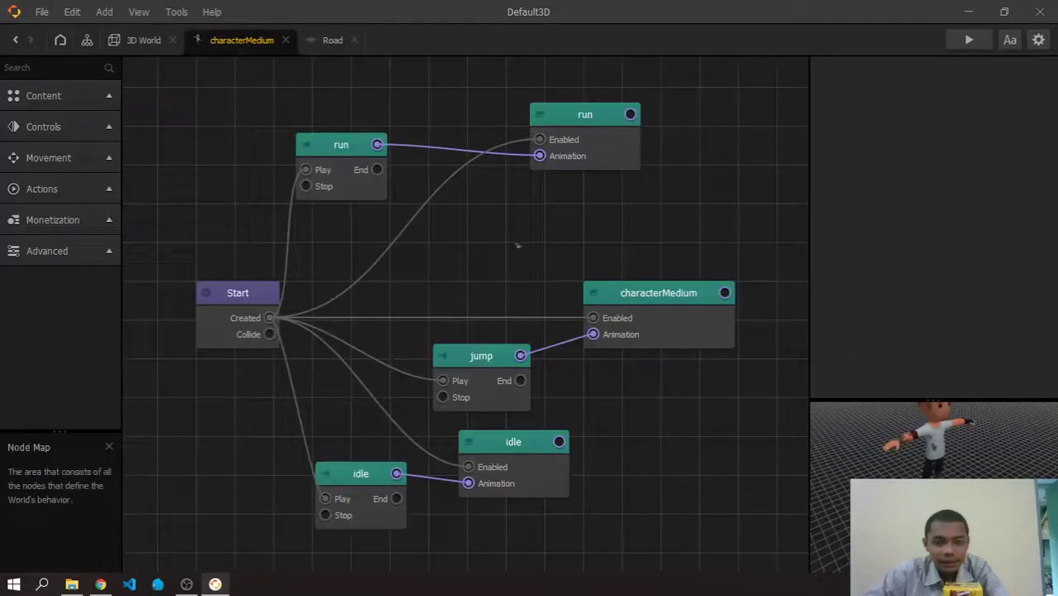
pyautogui.click(146, 42)
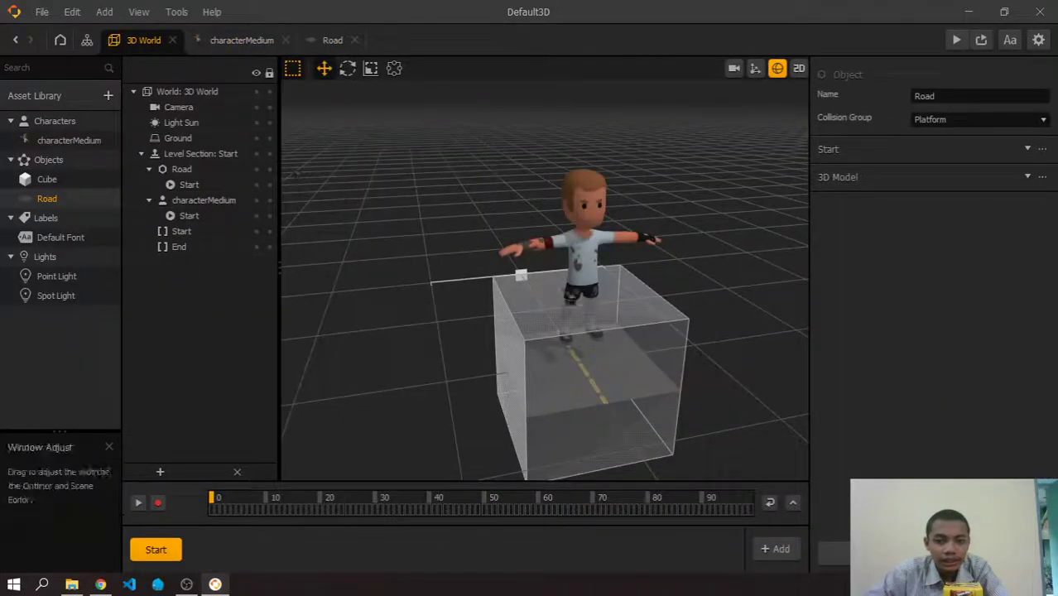
# Set the mesh of the Road asset's 3D Model node back to the imported Road_M_D… mesh and return to the 3D World.
pyautogui.click(638, 392)
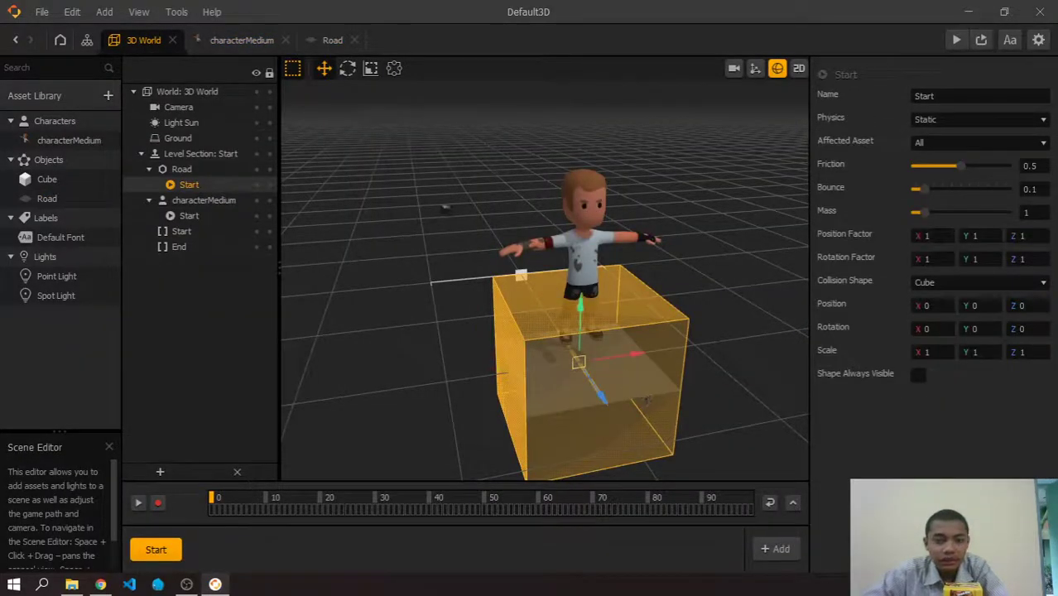
pyautogui.click(324, 40)
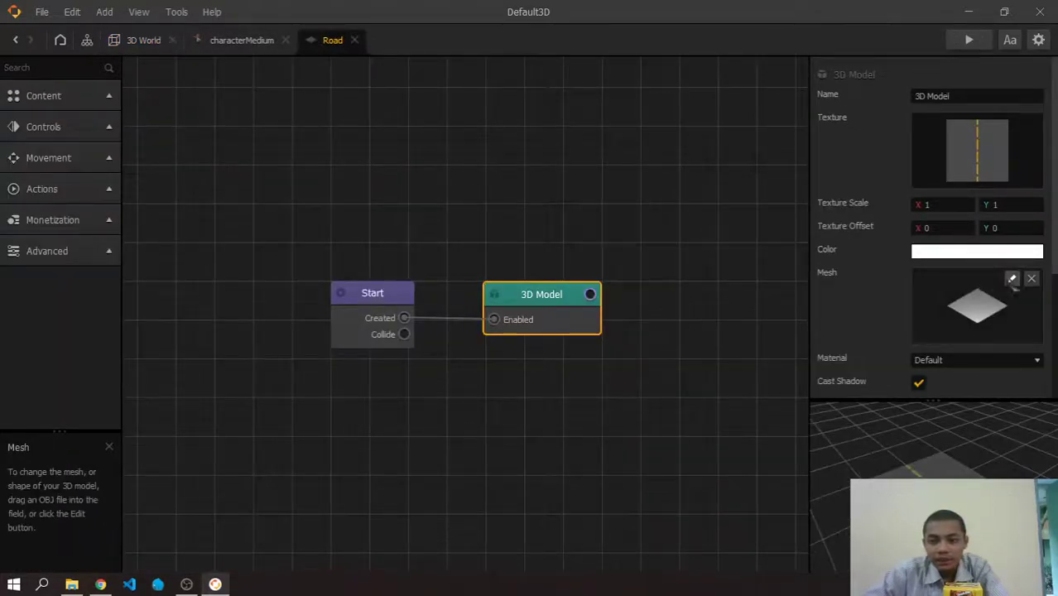
pyautogui.click(1011, 279)
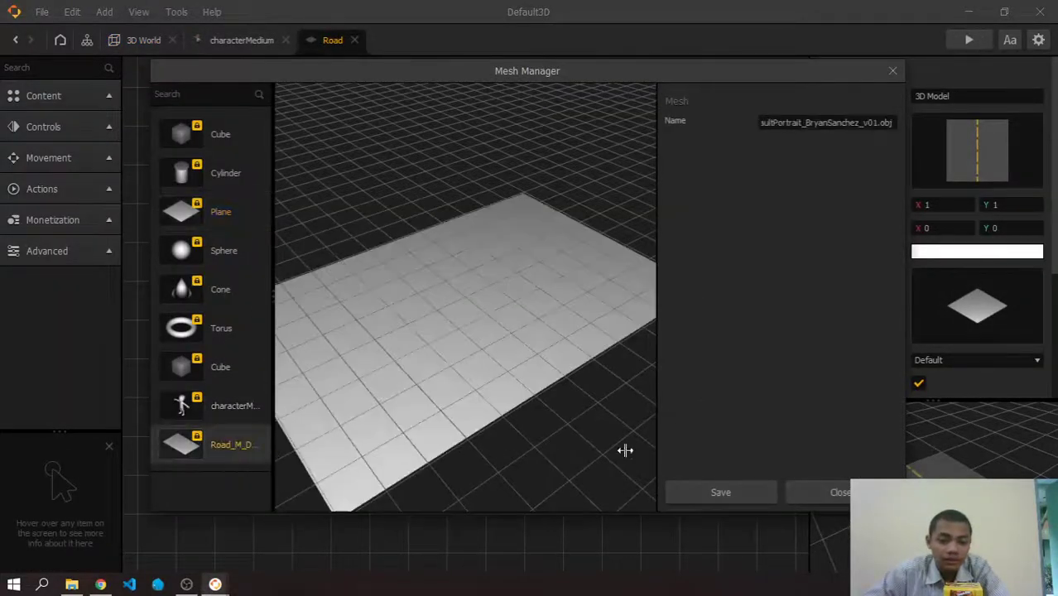
pyautogui.click(750, 494)
pyautogui.click(240, 40)
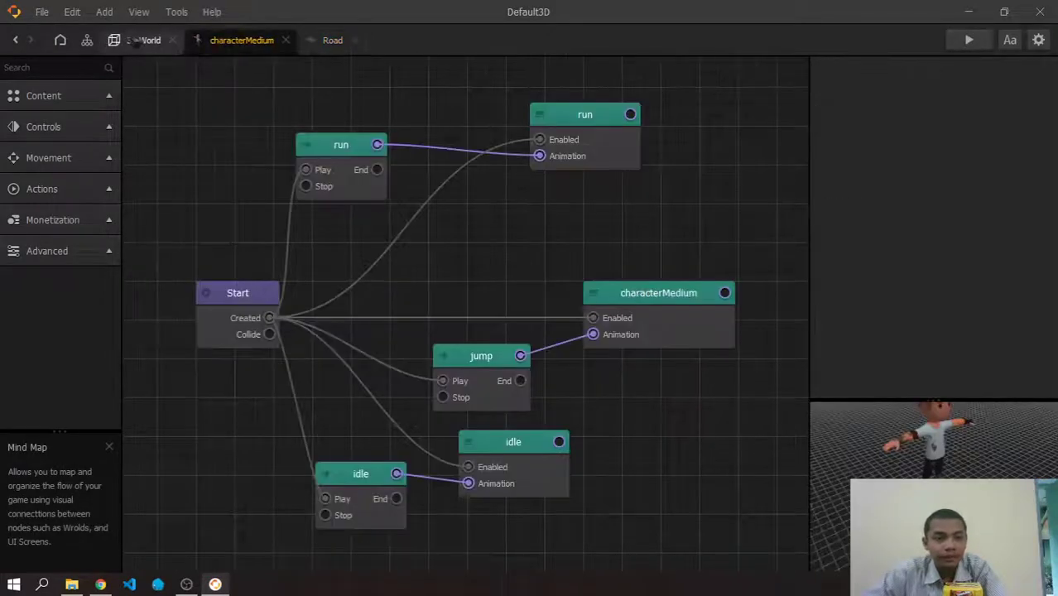
pyautogui.click(139, 40)
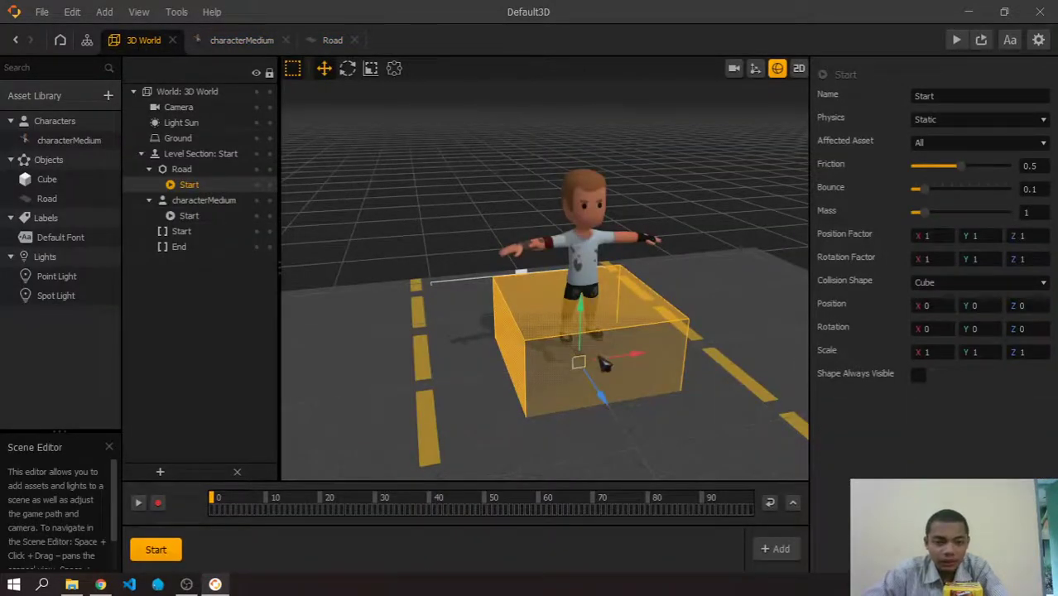
# Change the collision shape of the Road's Start to Mesh, using the imported Road_M_D… mesh as its collision mesh.
pyautogui.click(754, 364)
pyautogui.click(528, 370)
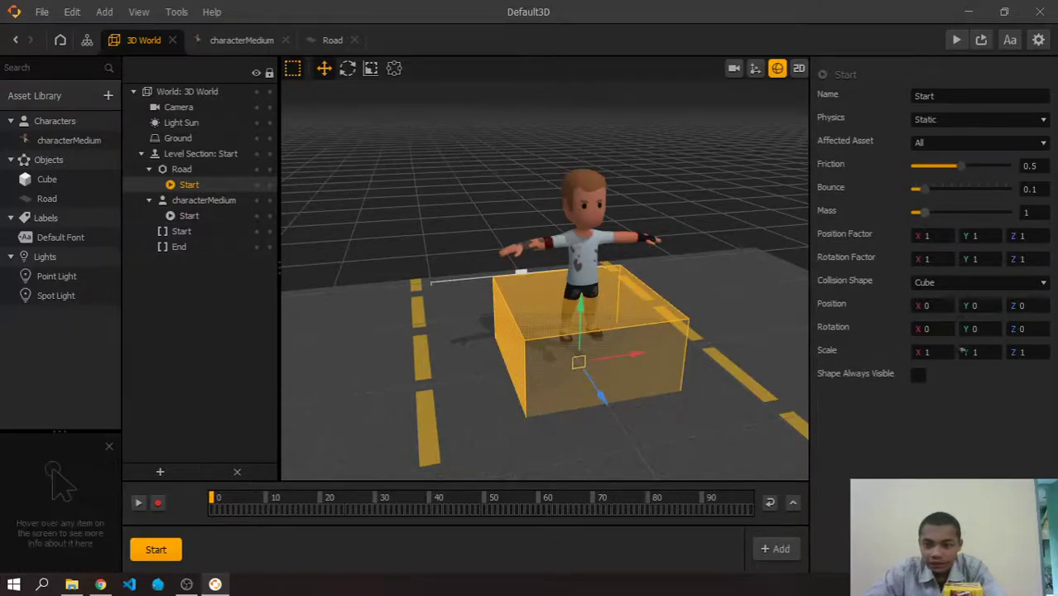
pyautogui.click(967, 281)
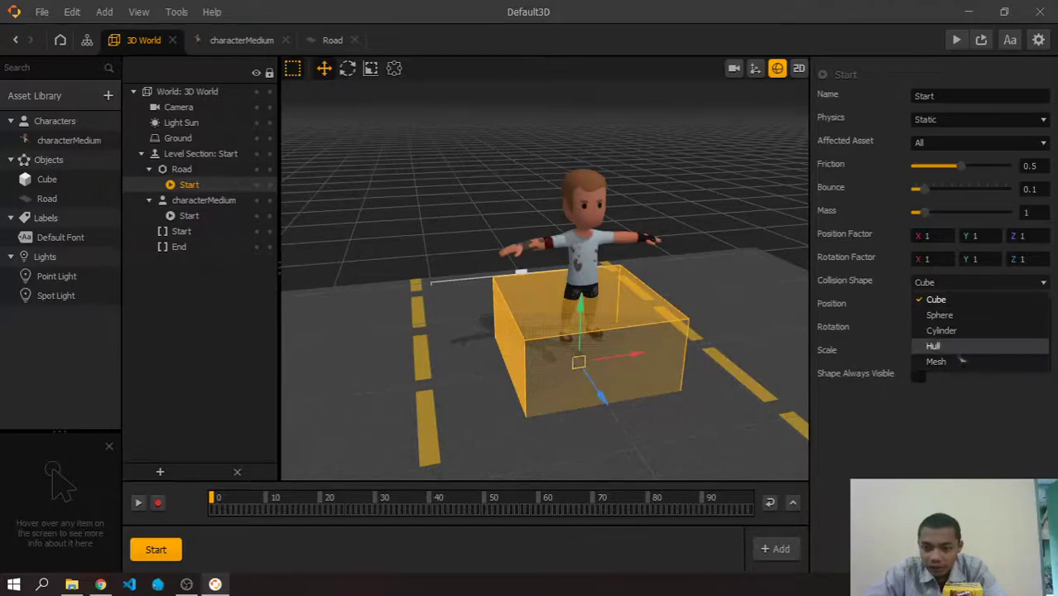
pyautogui.click(949, 362)
pyautogui.click(1040, 313)
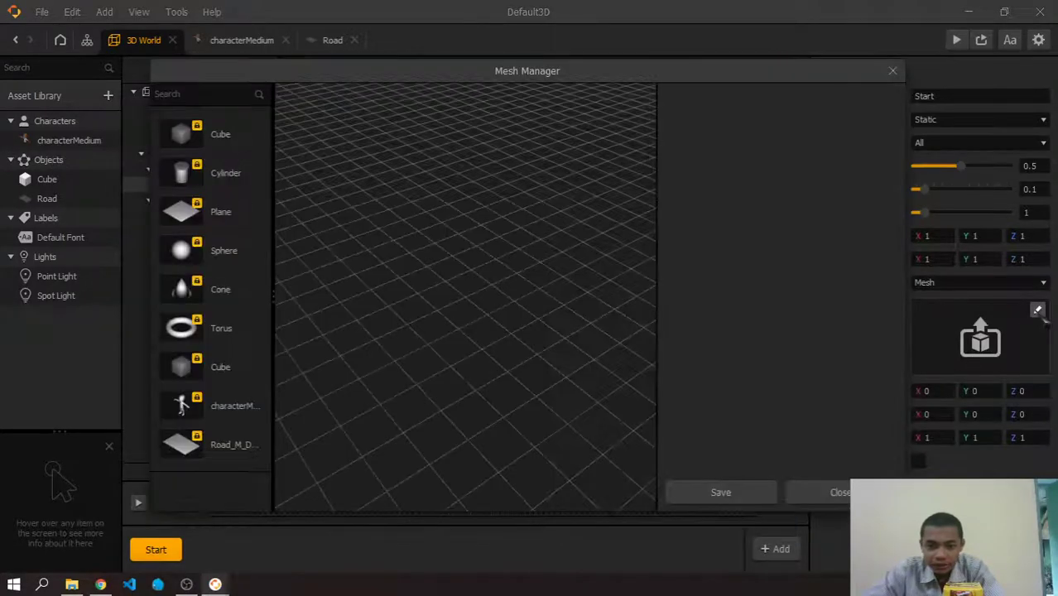
pyautogui.click(230, 445)
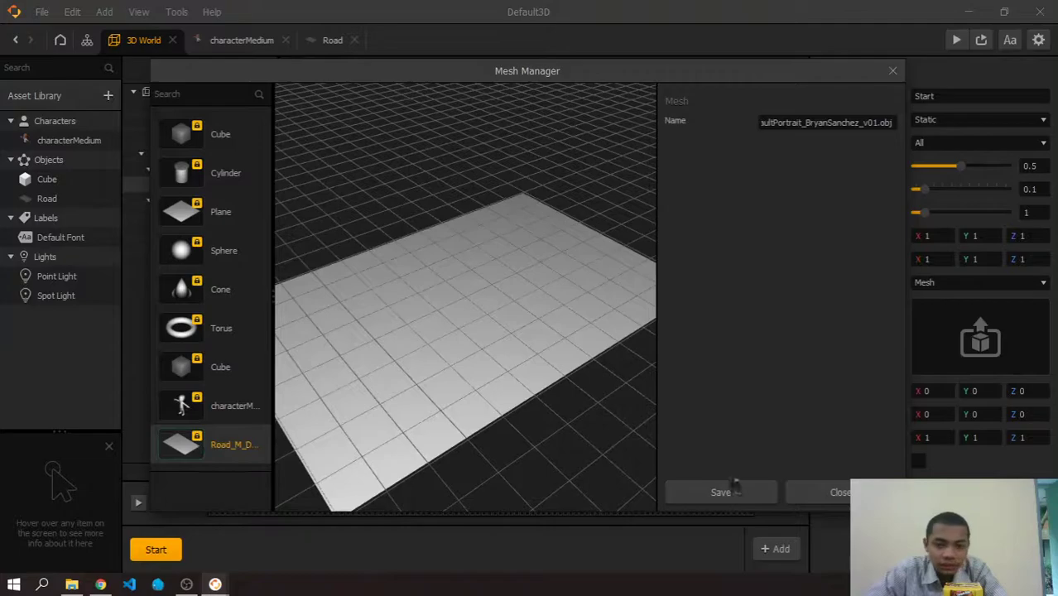
pyautogui.click(729, 490)
# Preview the game to test the road's mesh collision shape and close the preview.
pyautogui.scroll(-2, 544, 277)
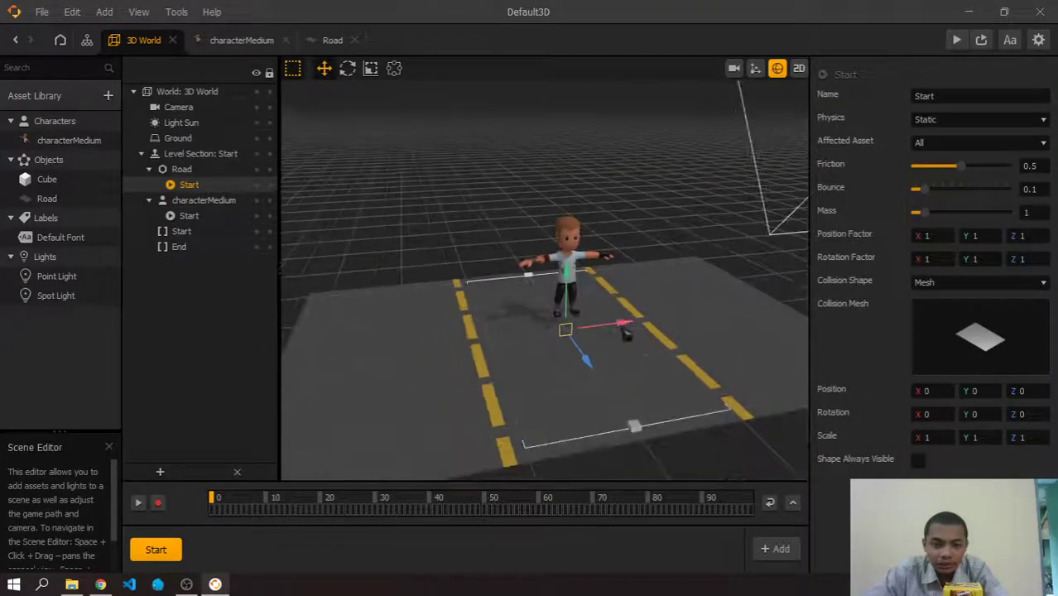
pyautogui.scroll(-2, 626, 334)
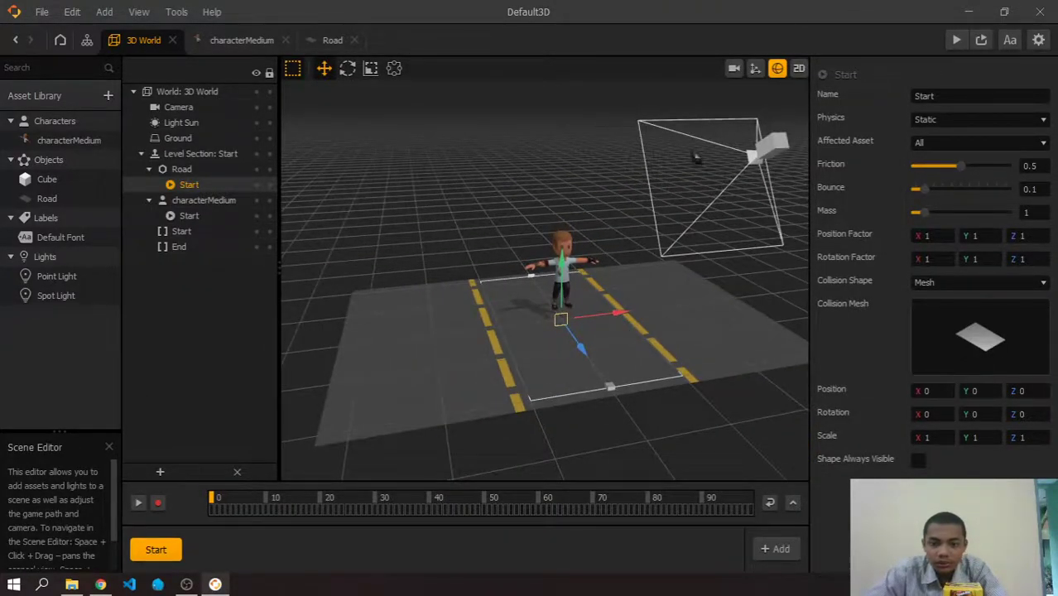
pyautogui.click(957, 40)
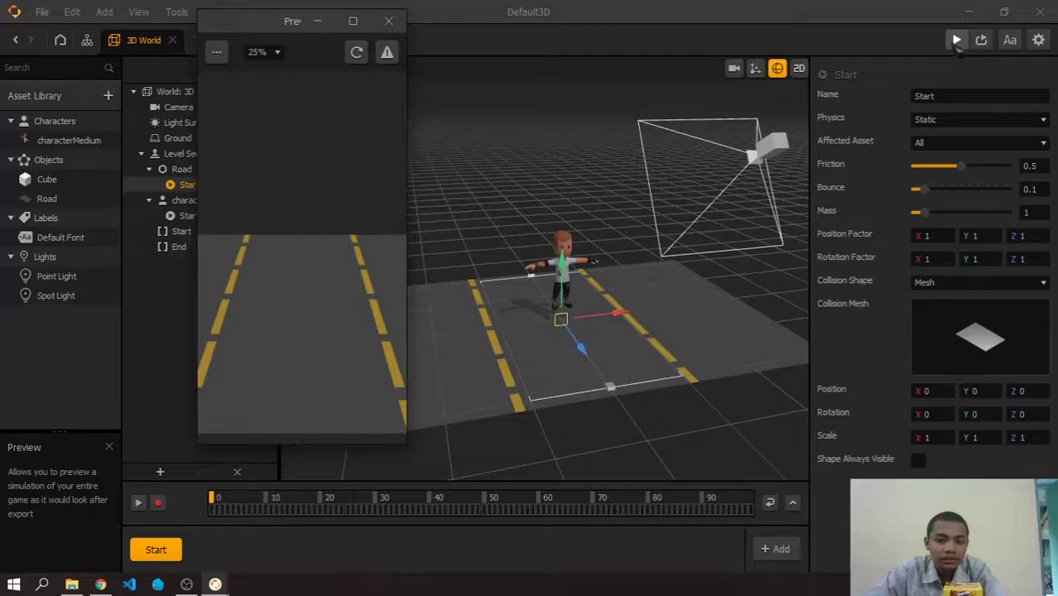
pyautogui.click(389, 21)
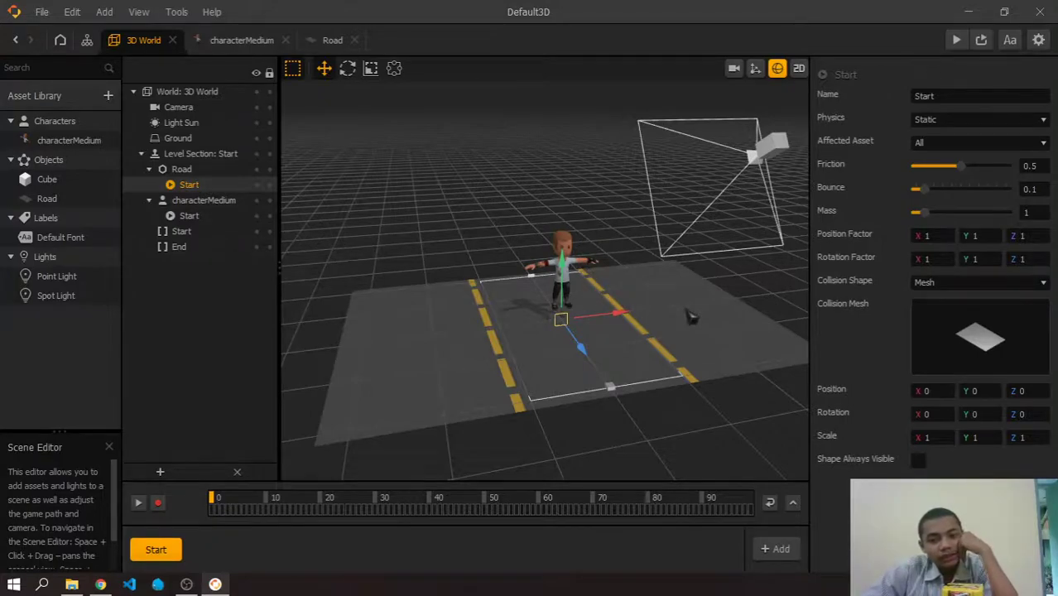
# Review the Road asset's Start settings and its Affected Asset options, keeping All.
pyautogui.click(58, 200)
pyautogui.click(956, 154)
pyautogui.click(969, 194)
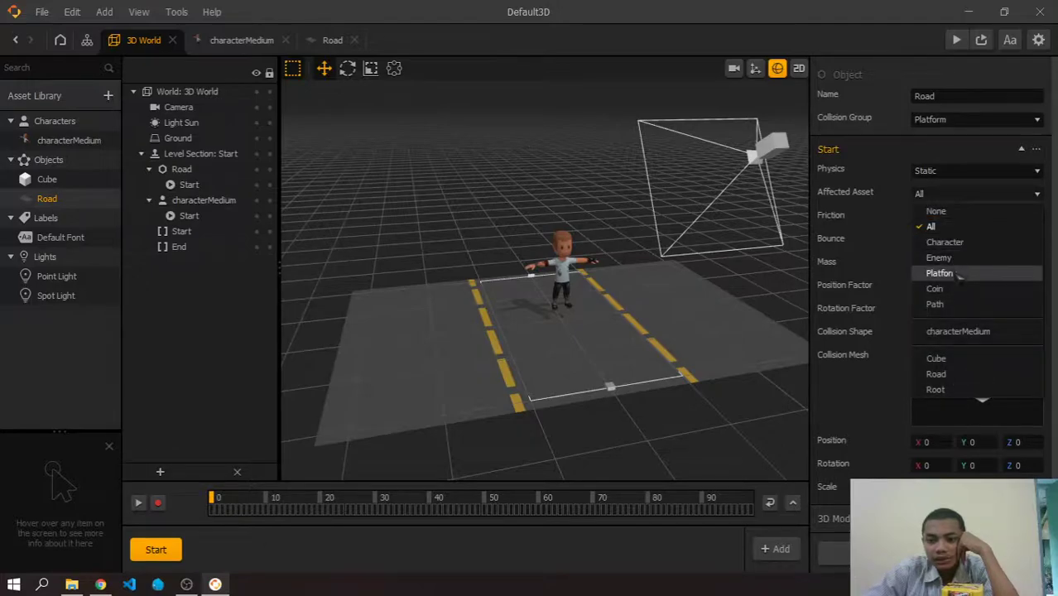
pyautogui.click(964, 204)
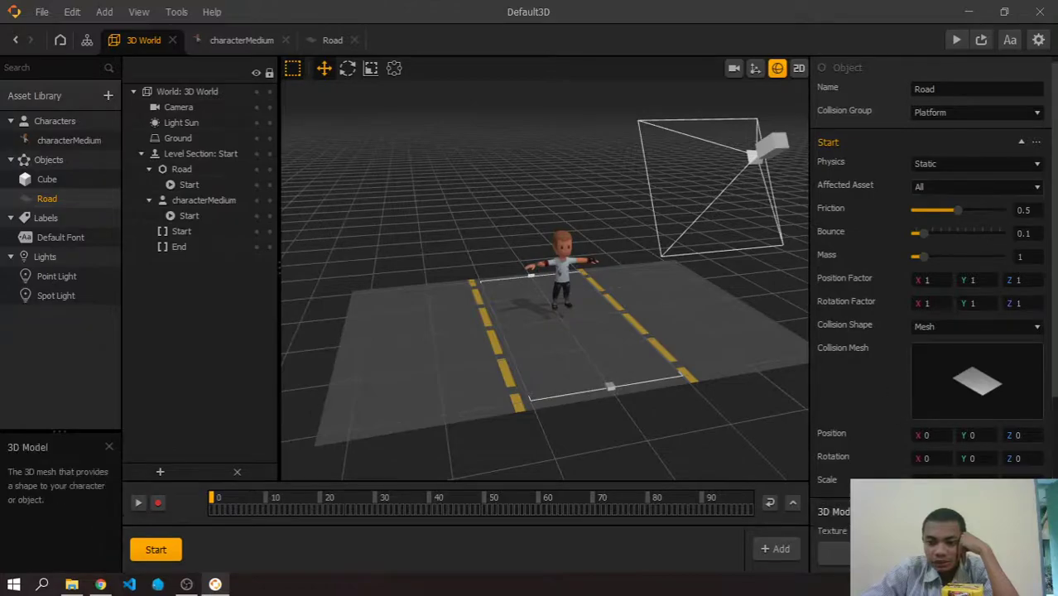
pyautogui.scroll(-3, 903, 374)
pyautogui.scroll(3, 876, 340)
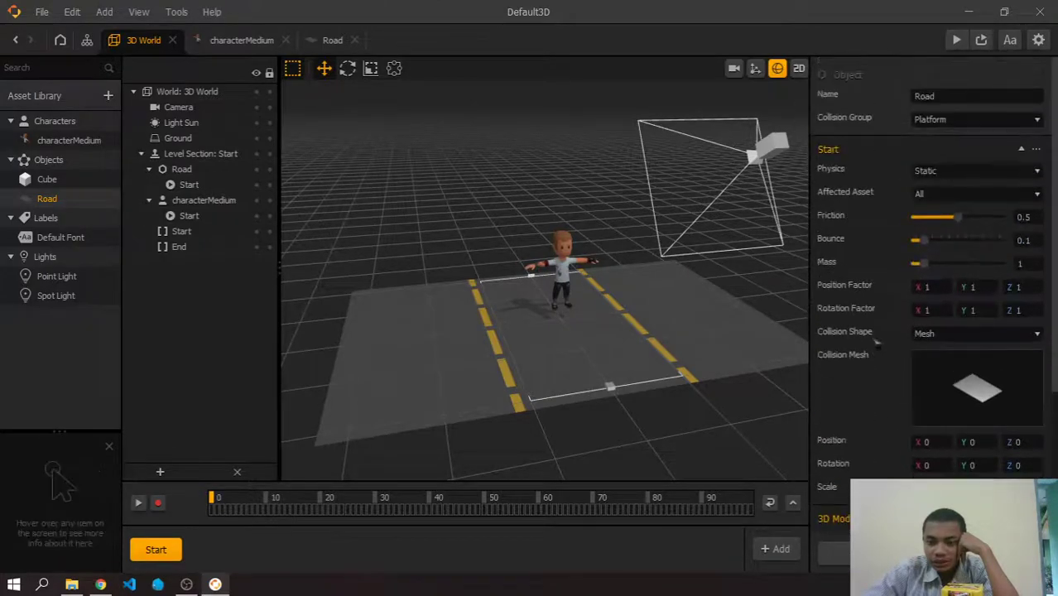
# Try Dynamic physics on the Road asset's Start in a game preview, and set the physics back to Static.
pyautogui.click(973, 171)
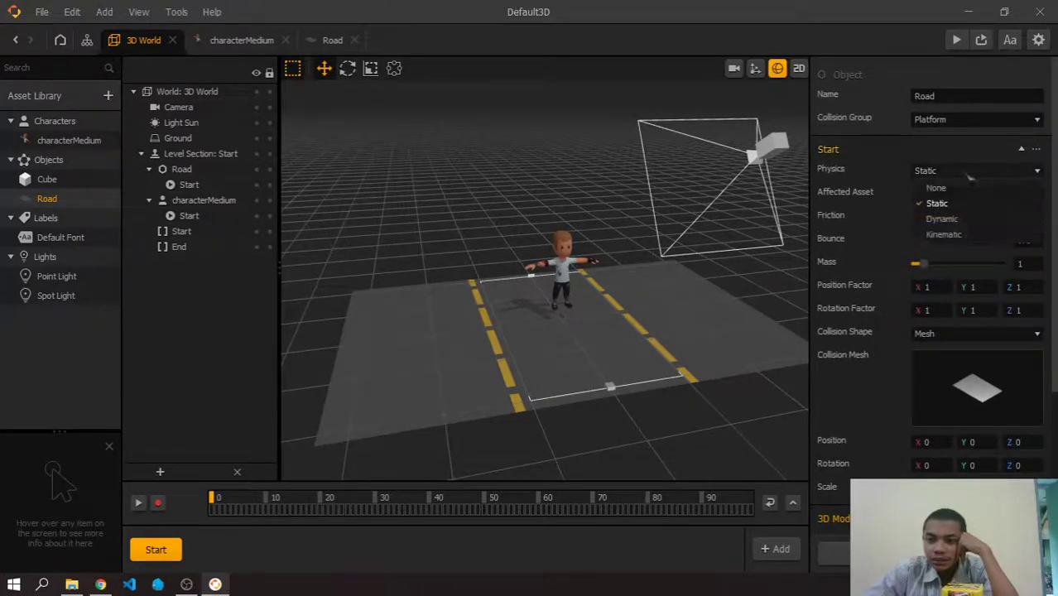
pyautogui.click(952, 219)
pyautogui.click(956, 40)
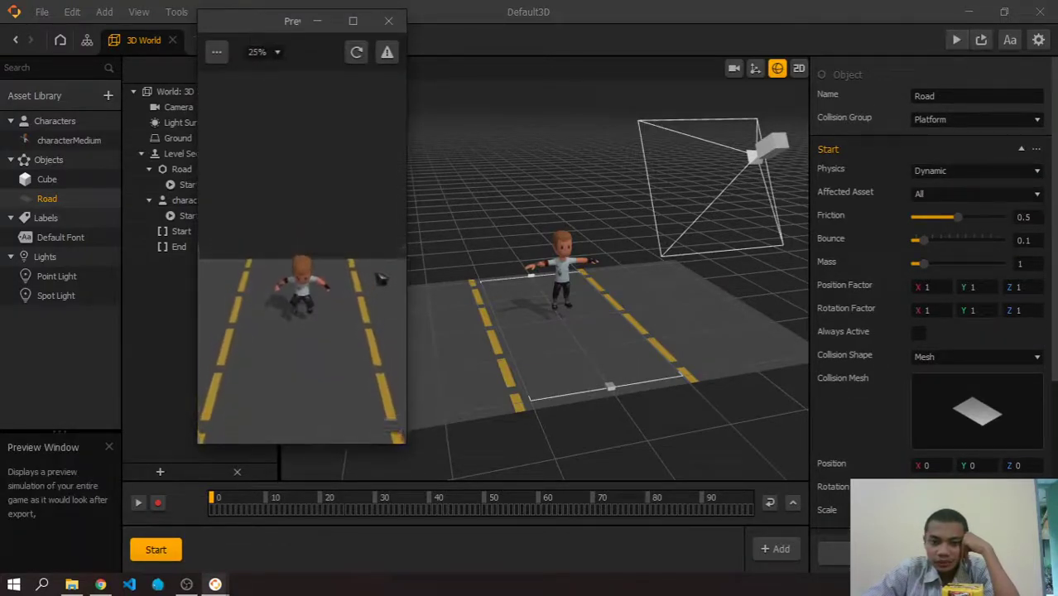
pyautogui.click(388, 21)
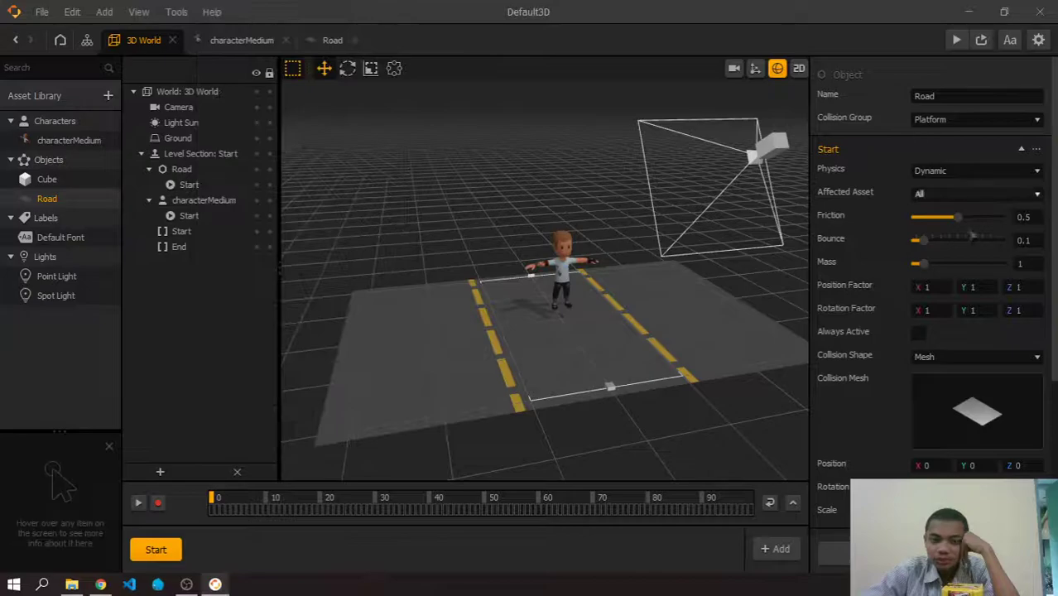
pyautogui.click(965, 170)
pyautogui.click(927, 199)
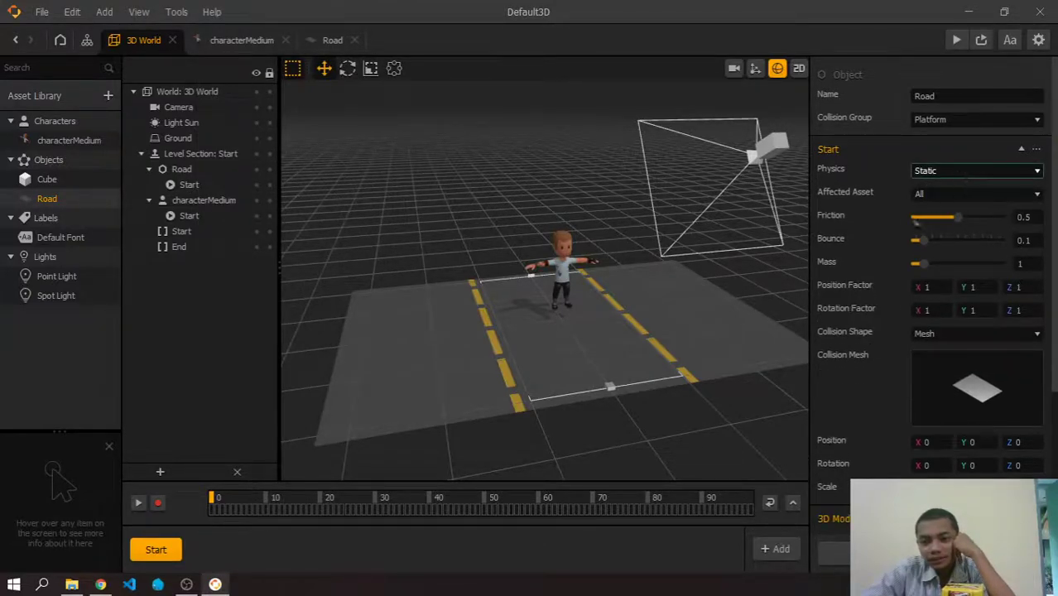
# Review the Road asset's Start and 3D Model settings and its Collision Group options, keeping Platform.
pyautogui.scroll(-3, 865, 281)
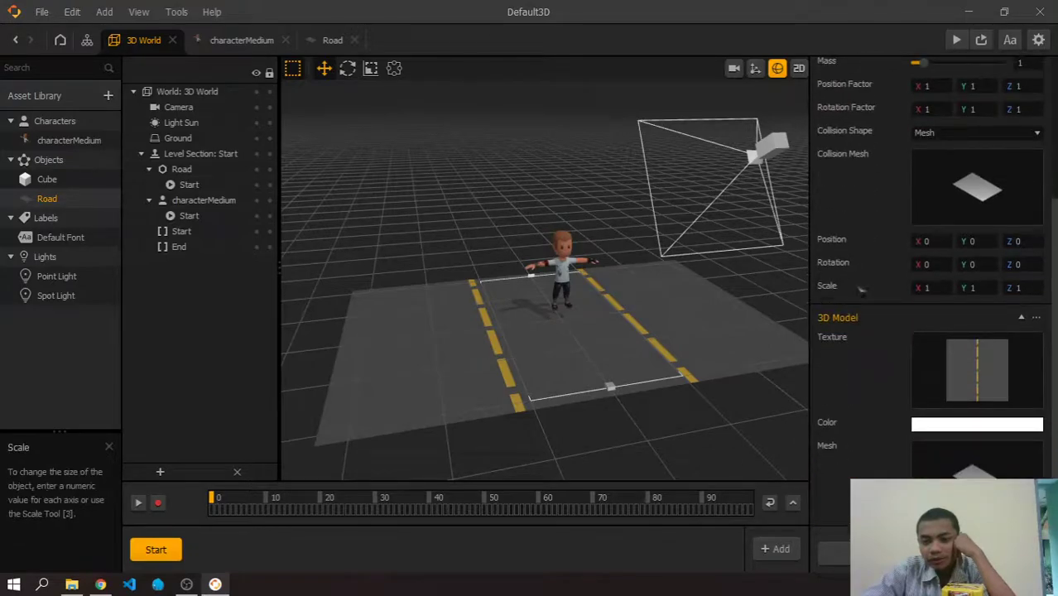
pyautogui.scroll(3, 861, 289)
pyautogui.click(903, 150)
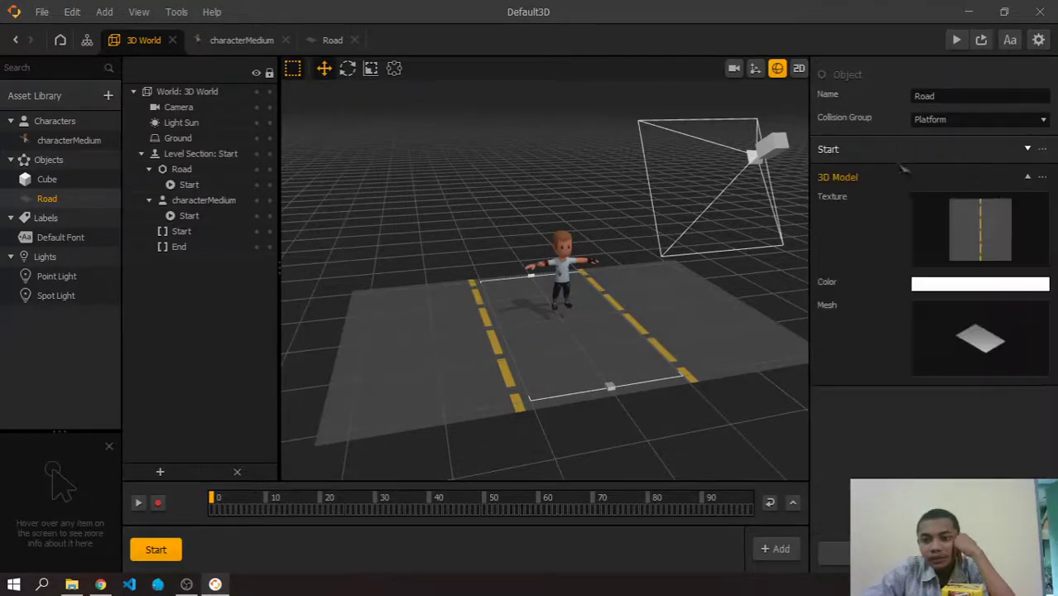
pyautogui.click(901, 182)
pyautogui.click(952, 119)
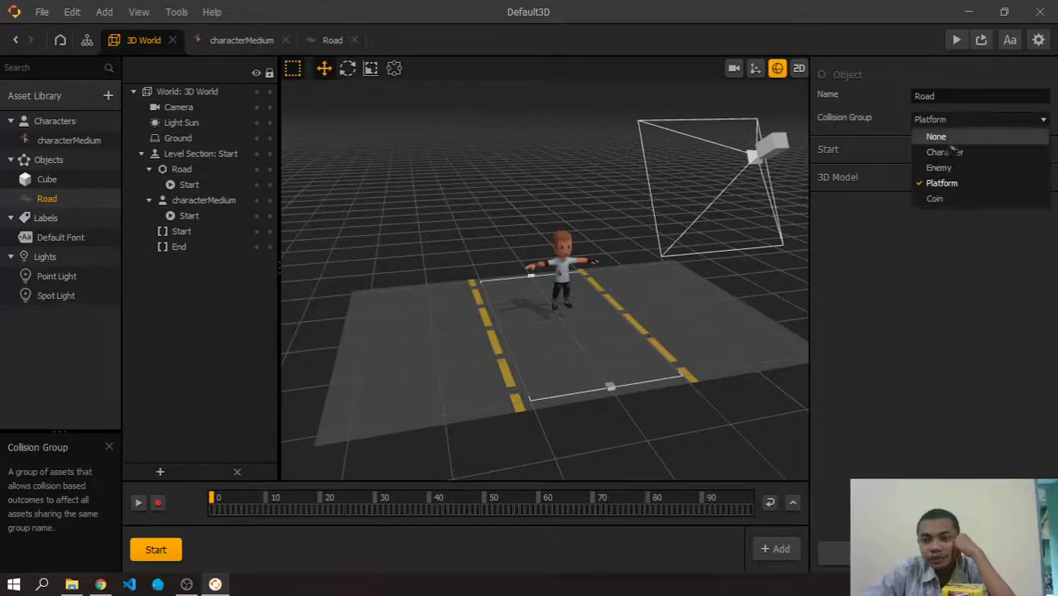
pyautogui.click(950, 120)
pyautogui.click(952, 96)
# Examine the Start collision settings of the characterMedium asset and its Affected Asset options, keeping All.
pyautogui.click(49, 141)
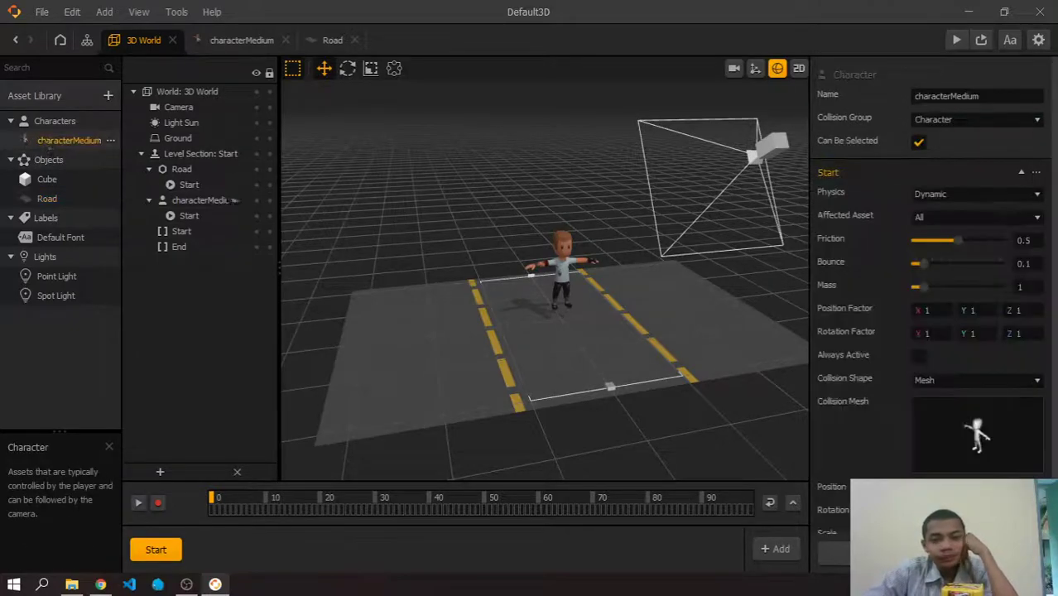
pyautogui.scroll(-1, 878, 267)
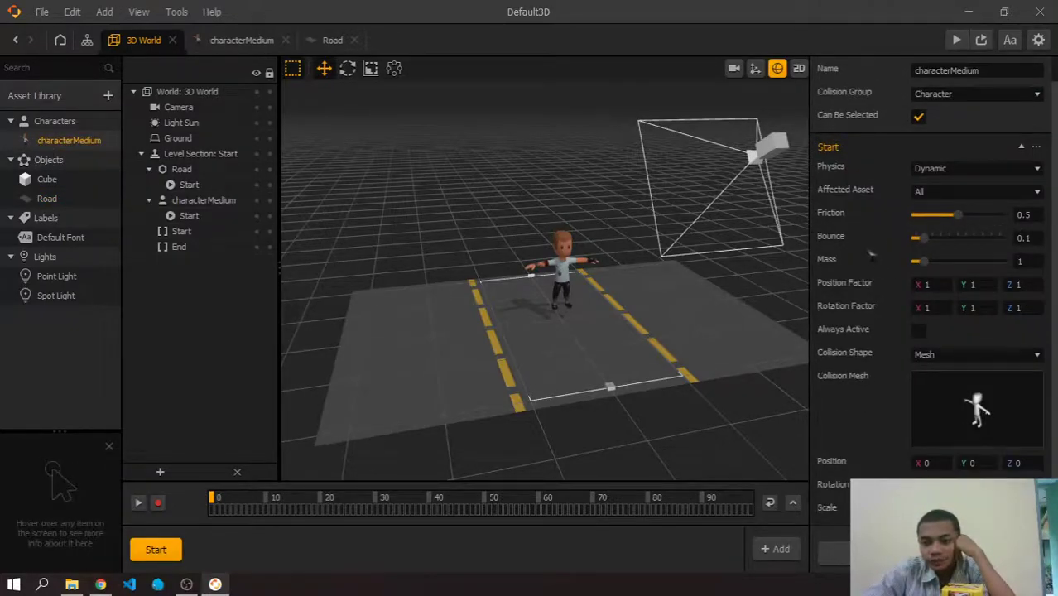
pyautogui.scroll(1, 874, 249)
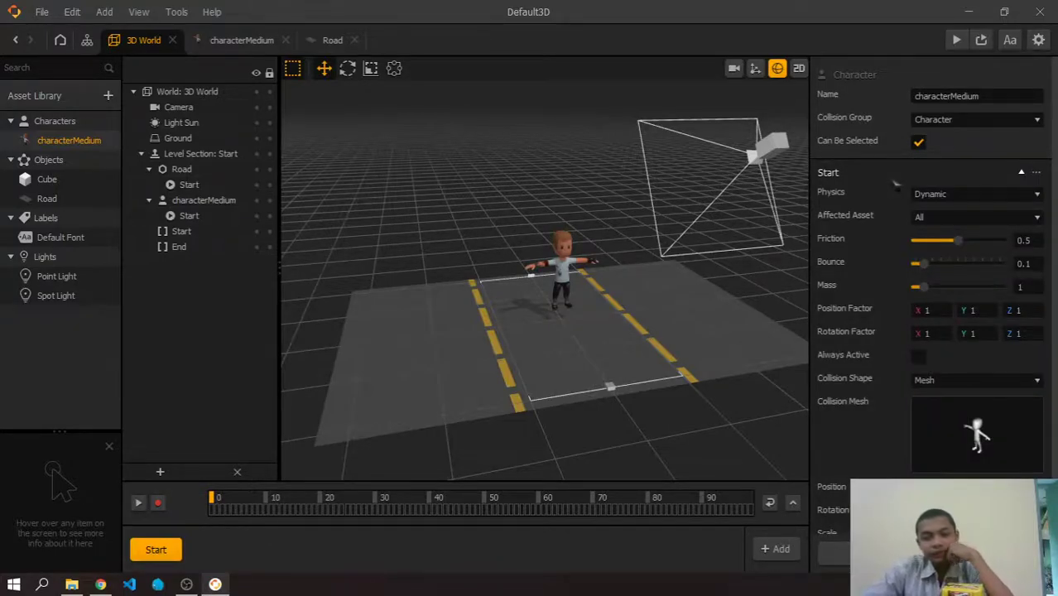
pyautogui.click(953, 218)
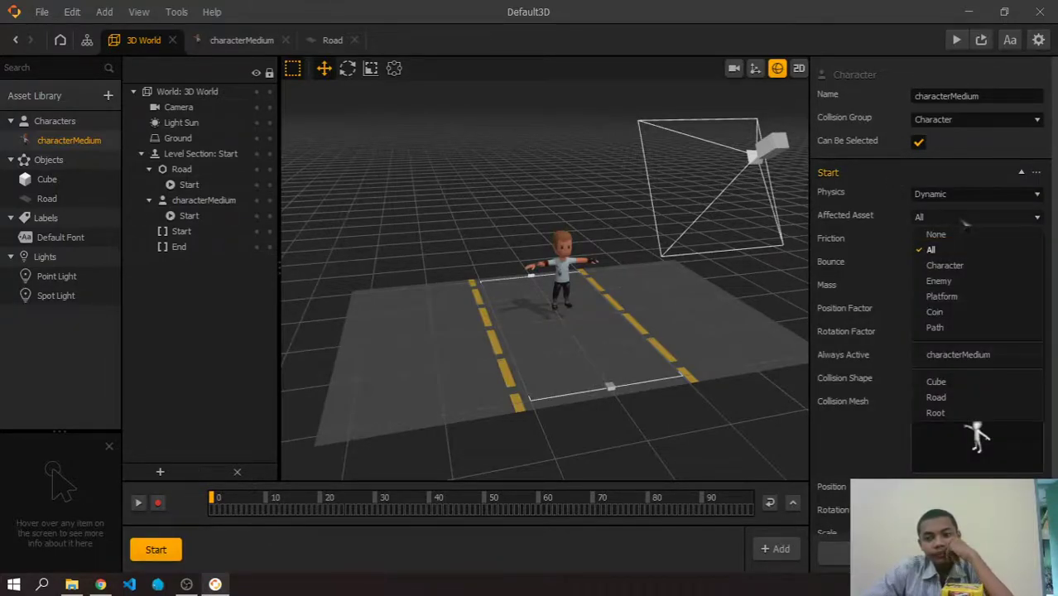
pyautogui.click(966, 218)
pyautogui.click(969, 217)
pyautogui.click(977, 216)
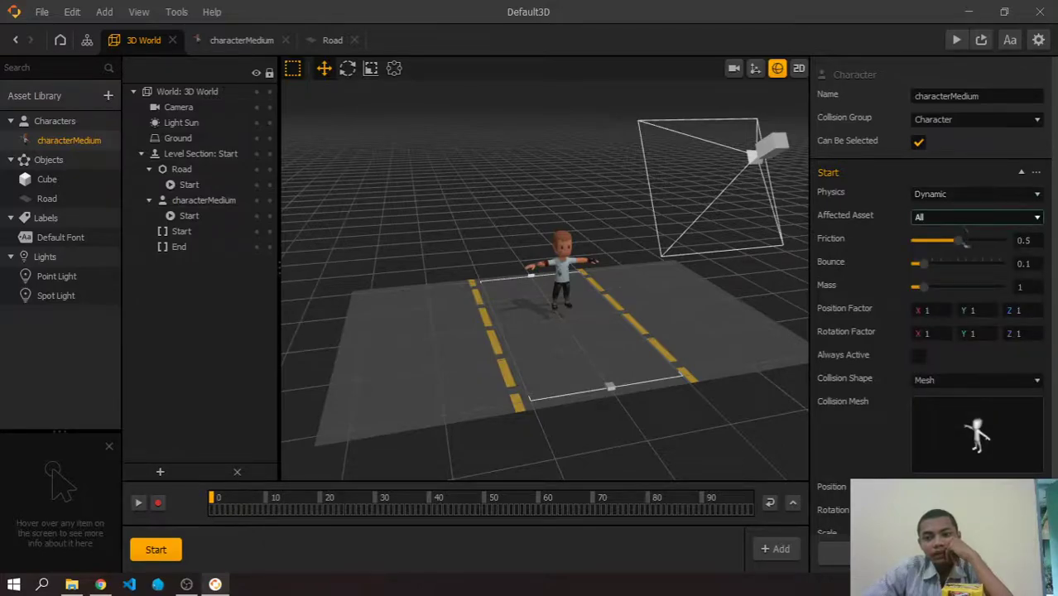
pyautogui.scroll(-1, 864, 329)
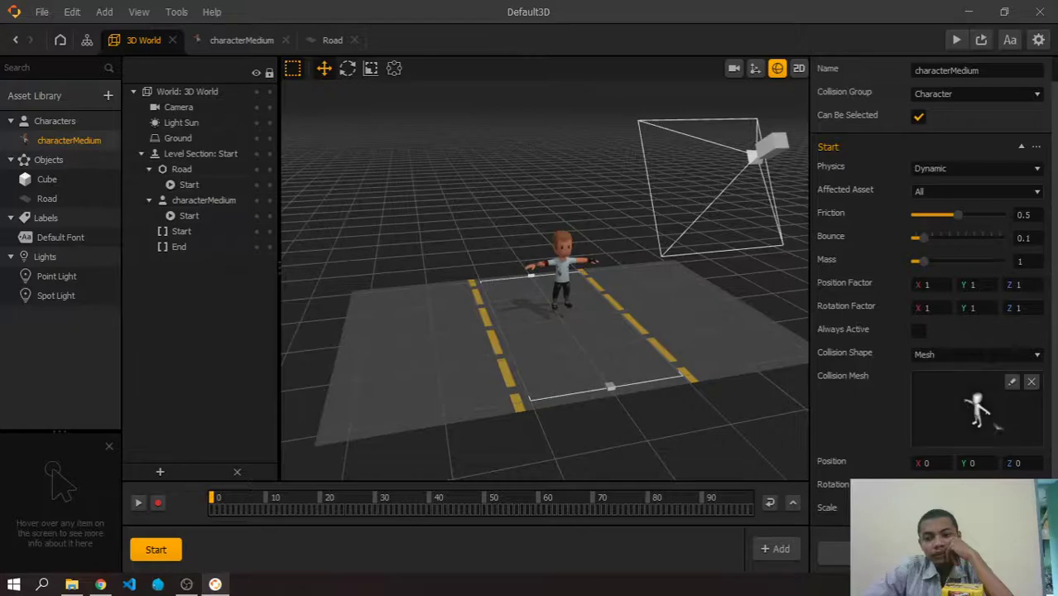
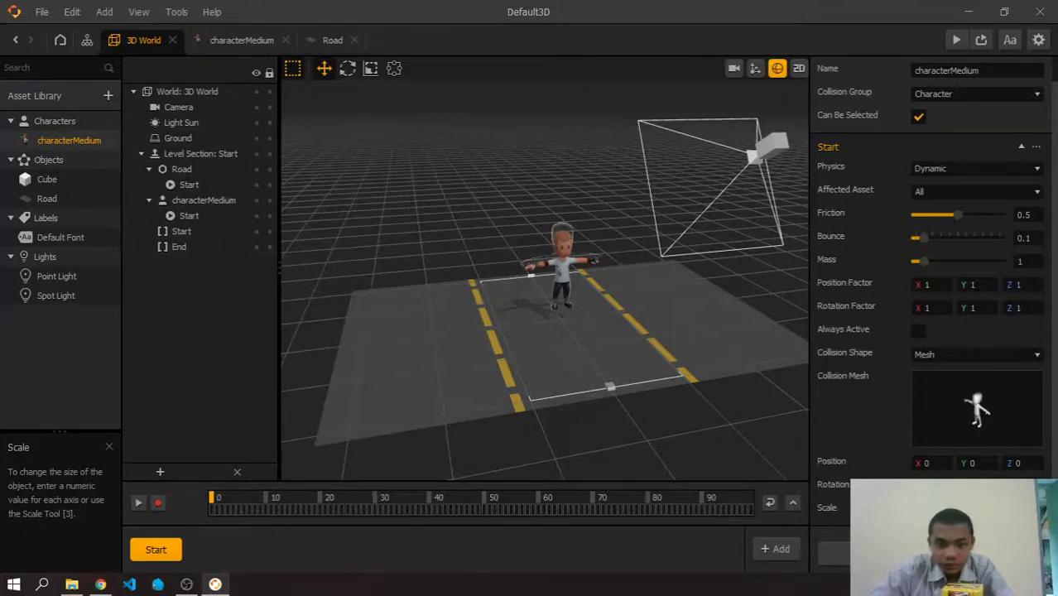
# Look at the scene through the game camera, run a preview of the game, and return to the free view.
pyautogui.click(734, 67)
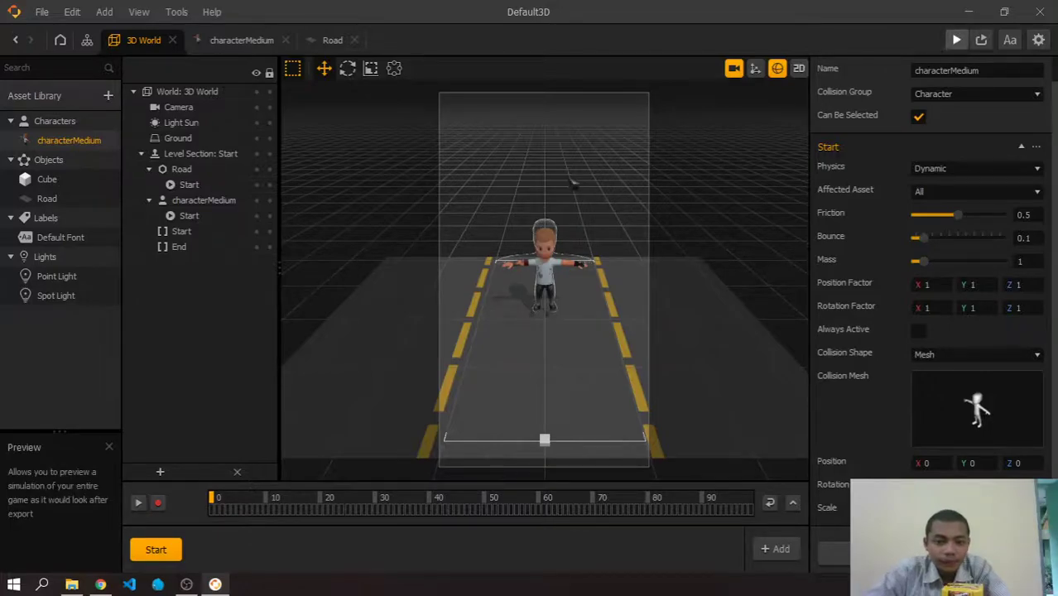
pyautogui.click(956, 40)
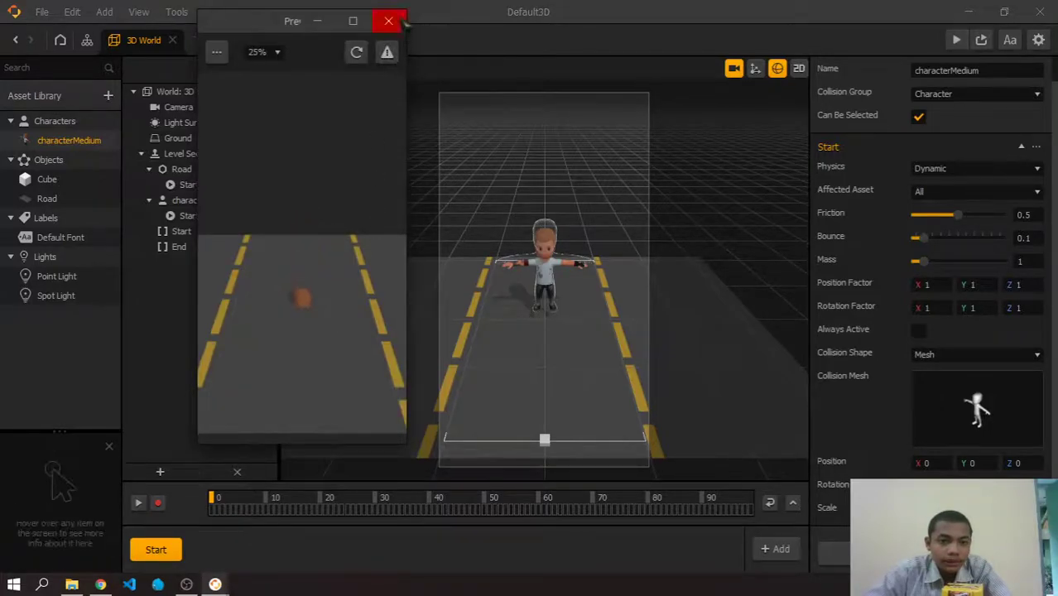
pyautogui.click(390, 21)
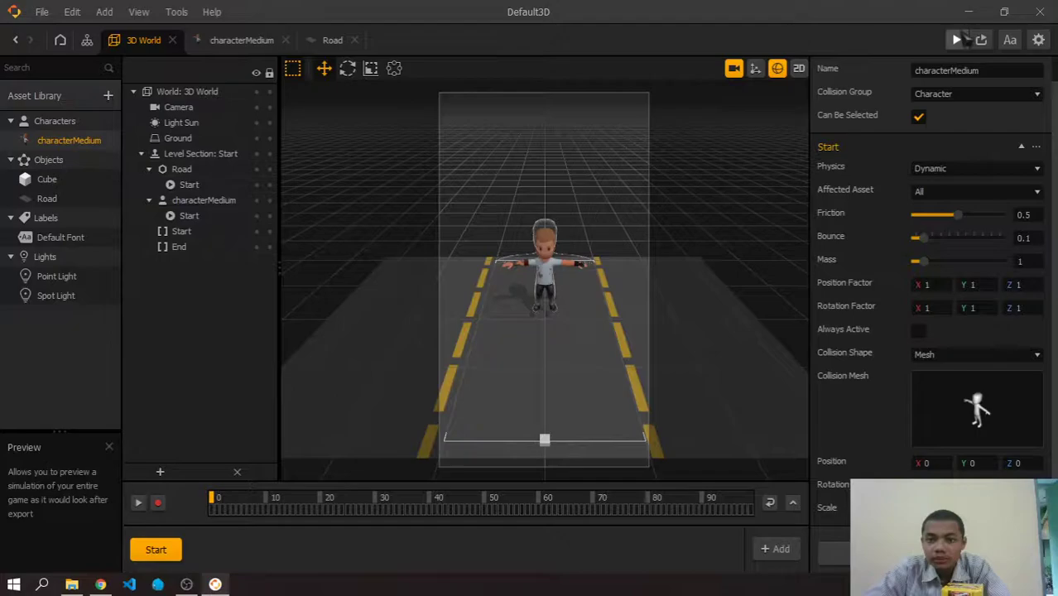
pyautogui.click(733, 69)
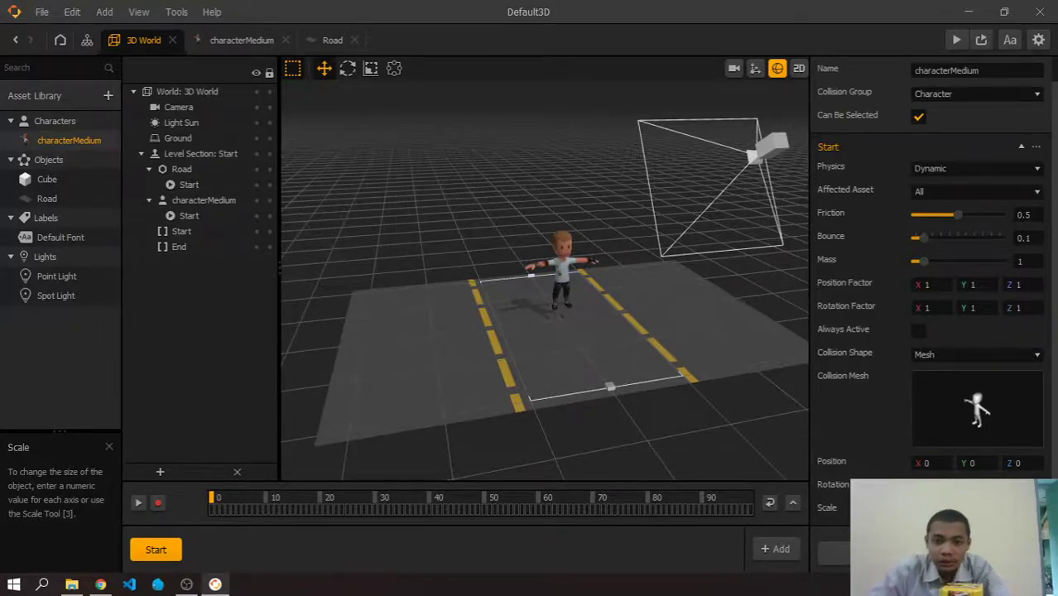
# Check the Start physics settings of characterMedium and hide the physics shapes in the scene.
pyautogui.click(584, 335)
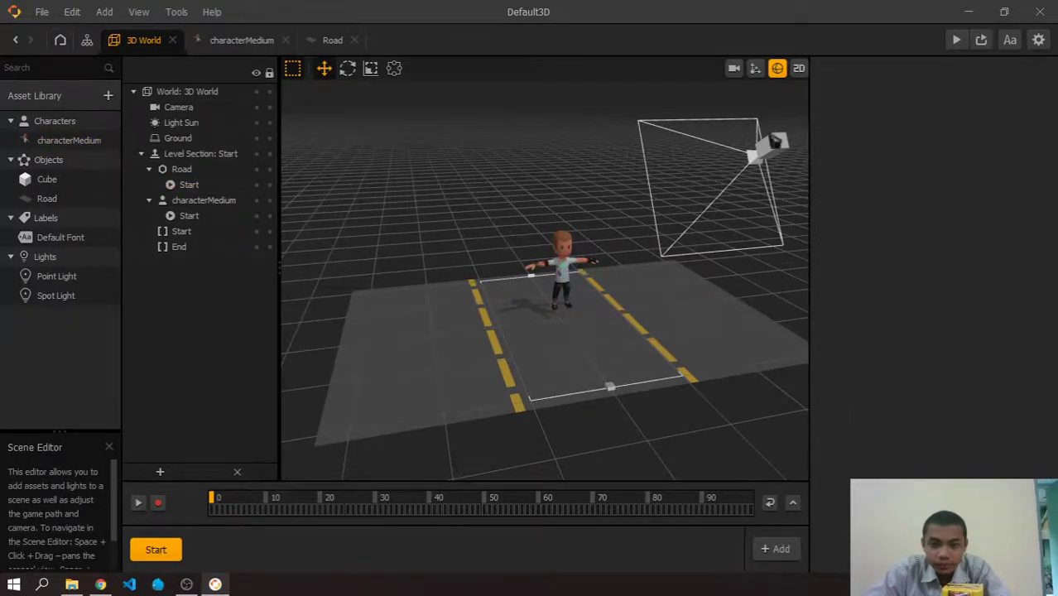
pyautogui.click(583, 267)
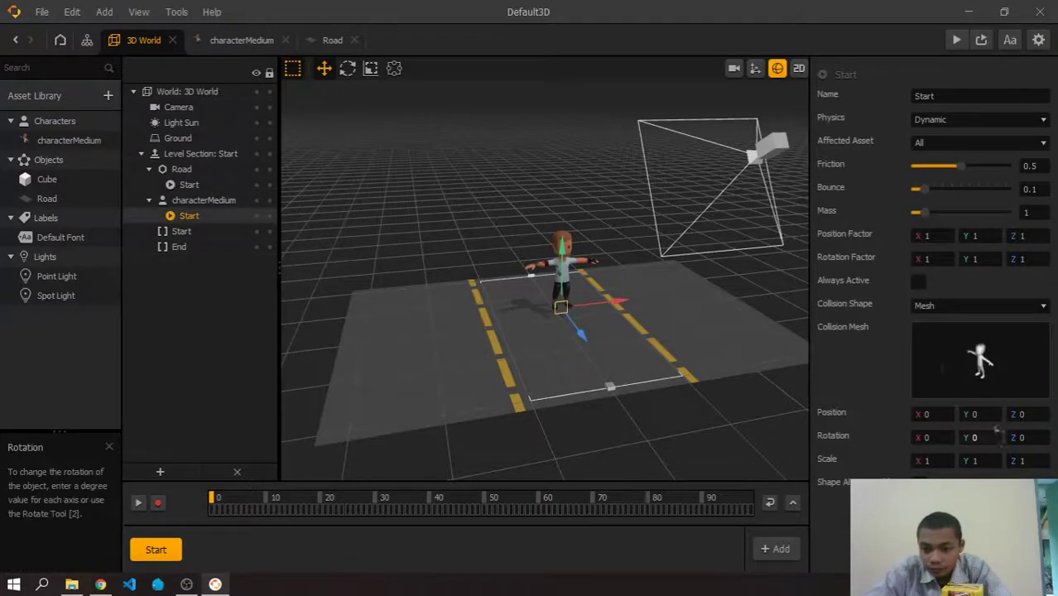
pyautogui.click(71, 141)
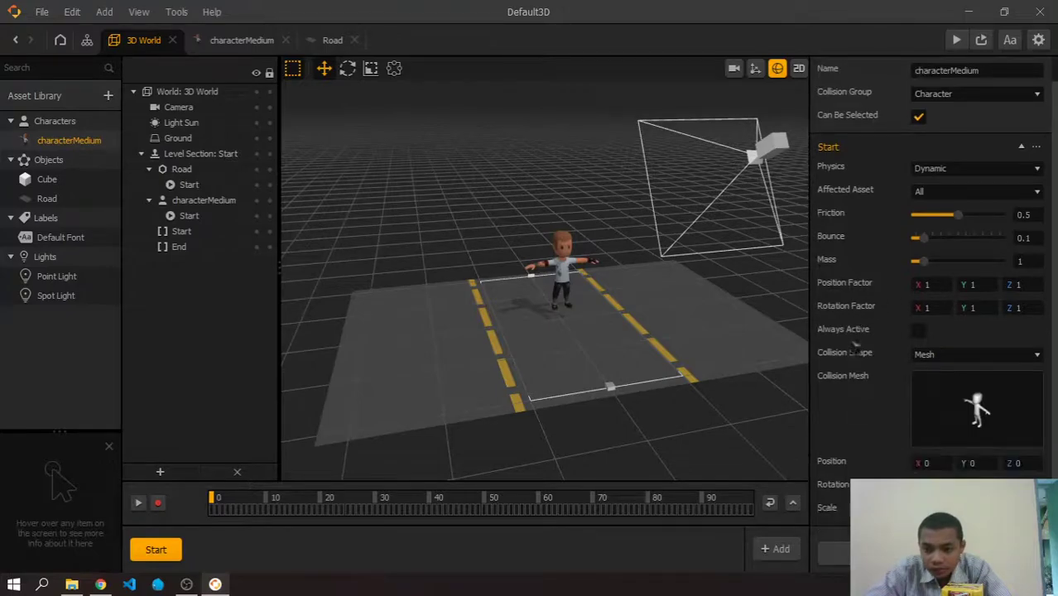
pyautogui.click(889, 178)
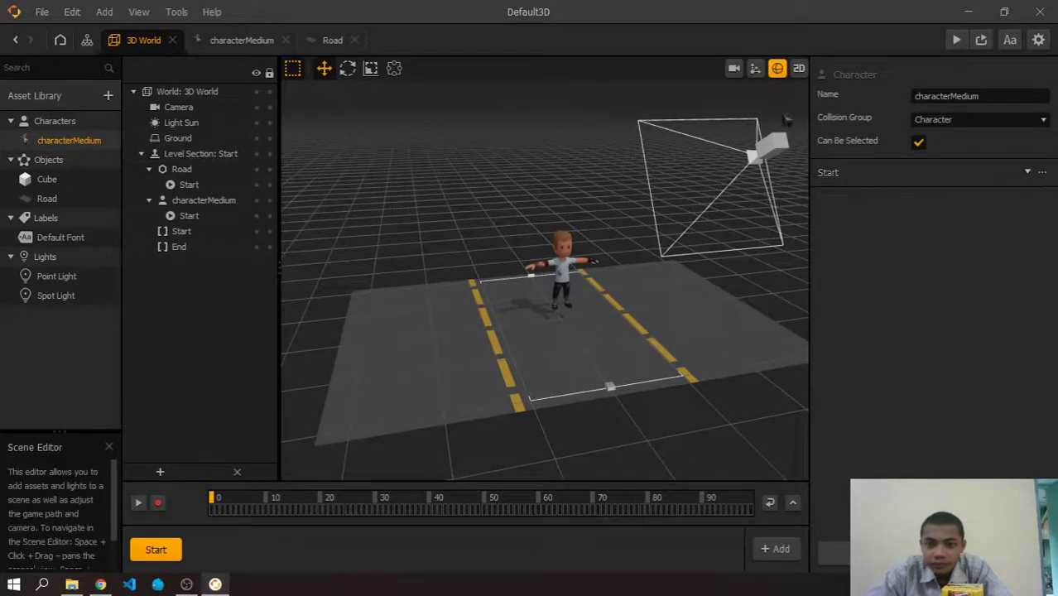
pyautogui.click(777, 68)
# Set the Y position of the characterMedium entity to 0.01 and check the Road entity's position and rotation.
pyautogui.click(195, 184)
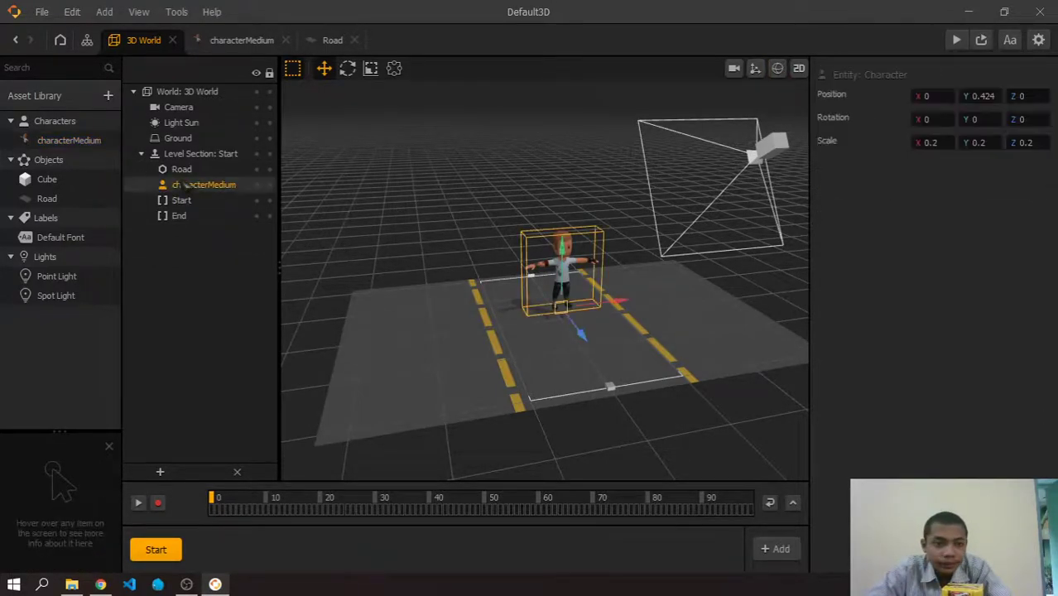
pyautogui.moveTo(984, 103)
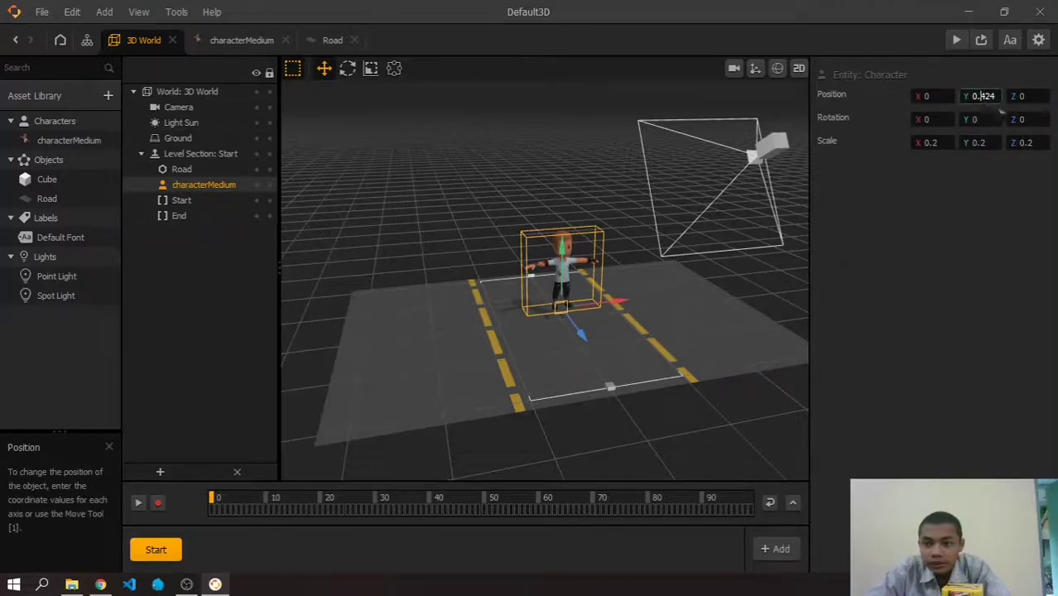
pyautogui.press('Return')
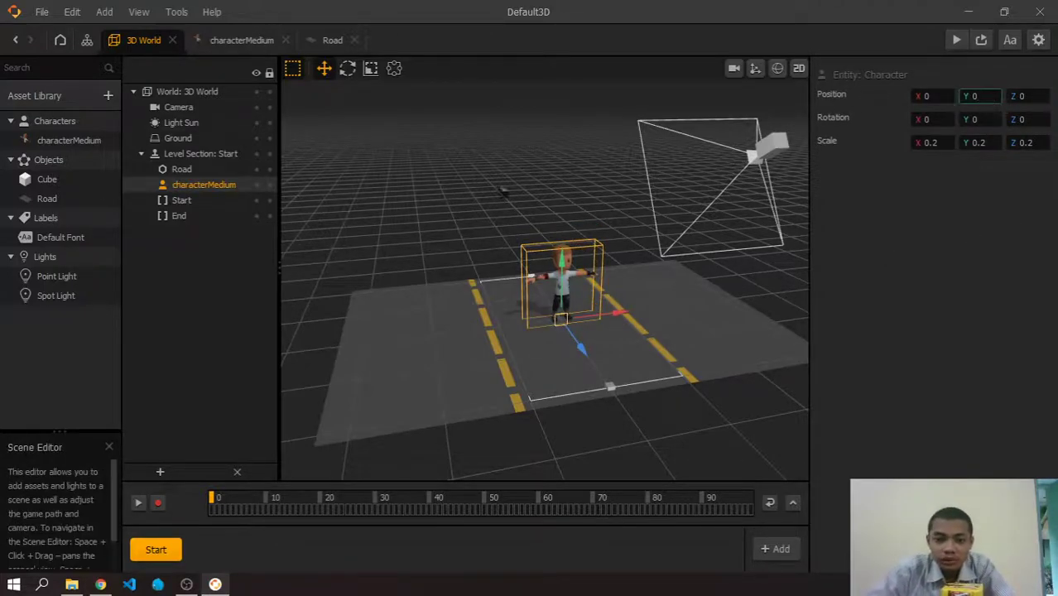
pyautogui.moveTo(928, 118)
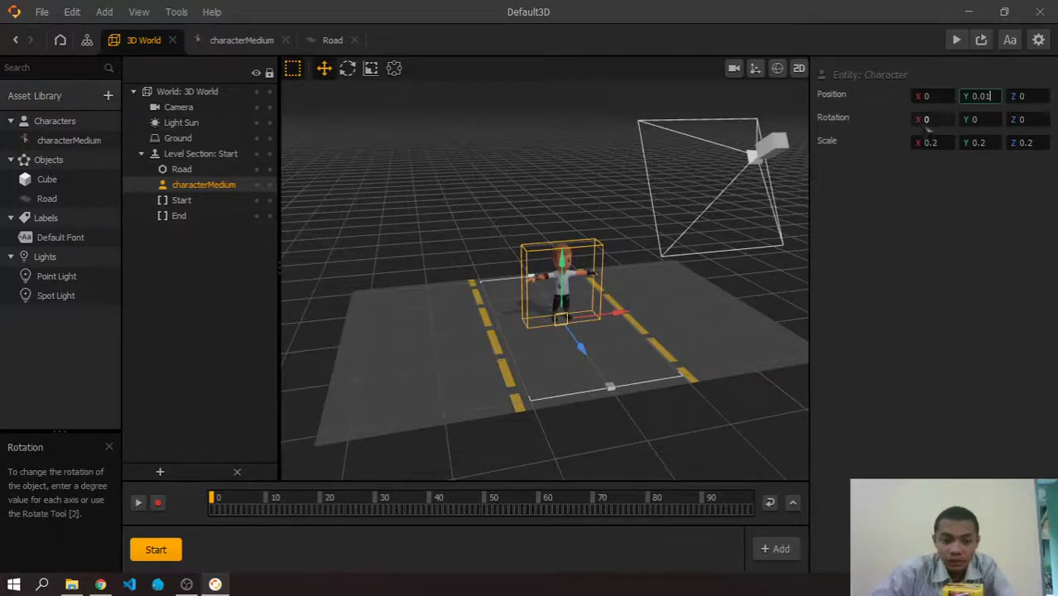
pyautogui.click(201, 169)
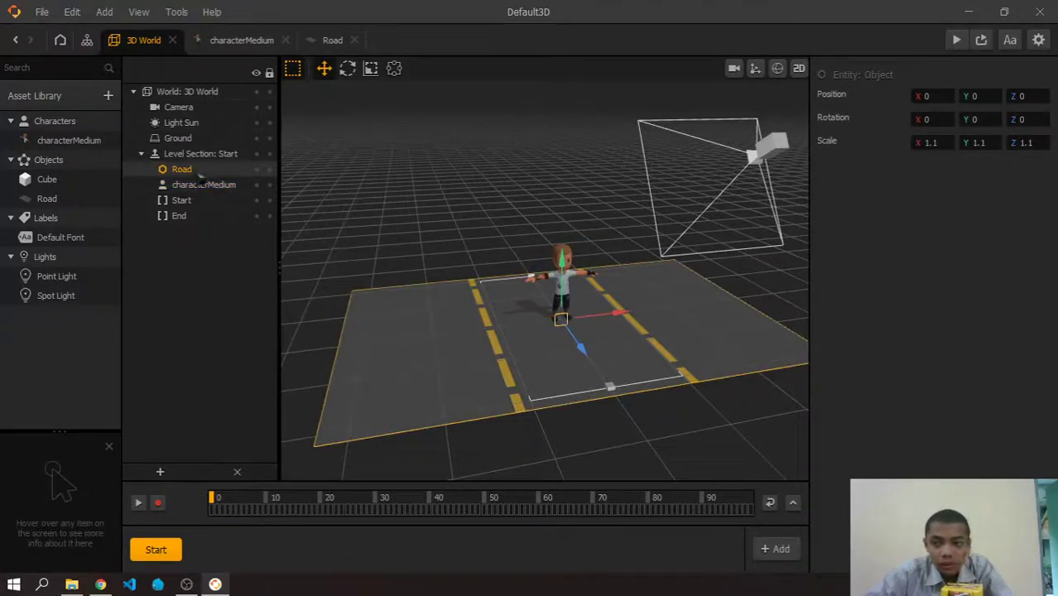
pyautogui.moveTo(934, 97)
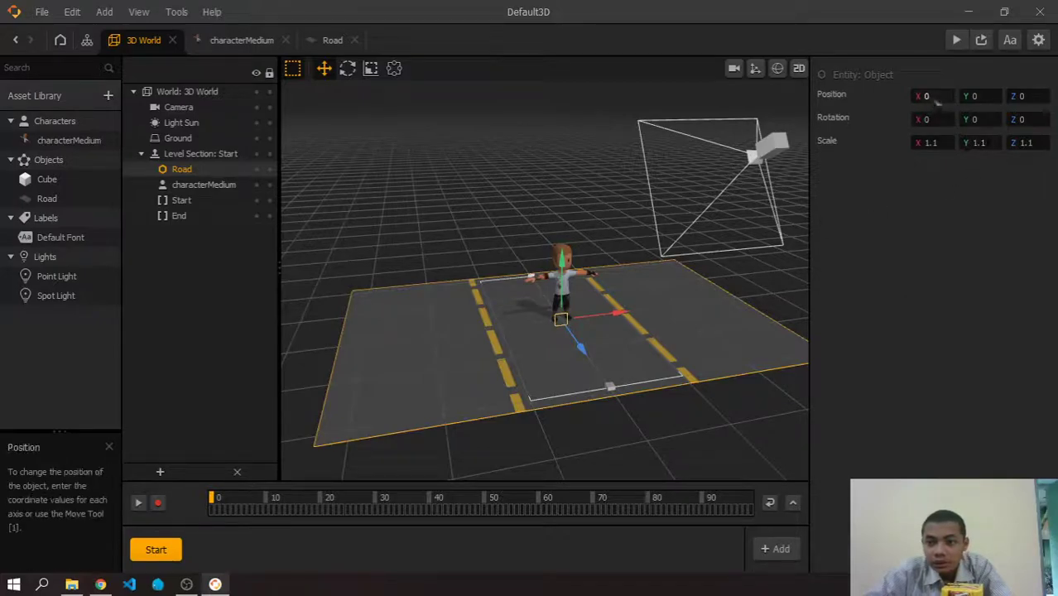
pyautogui.press('Tab')
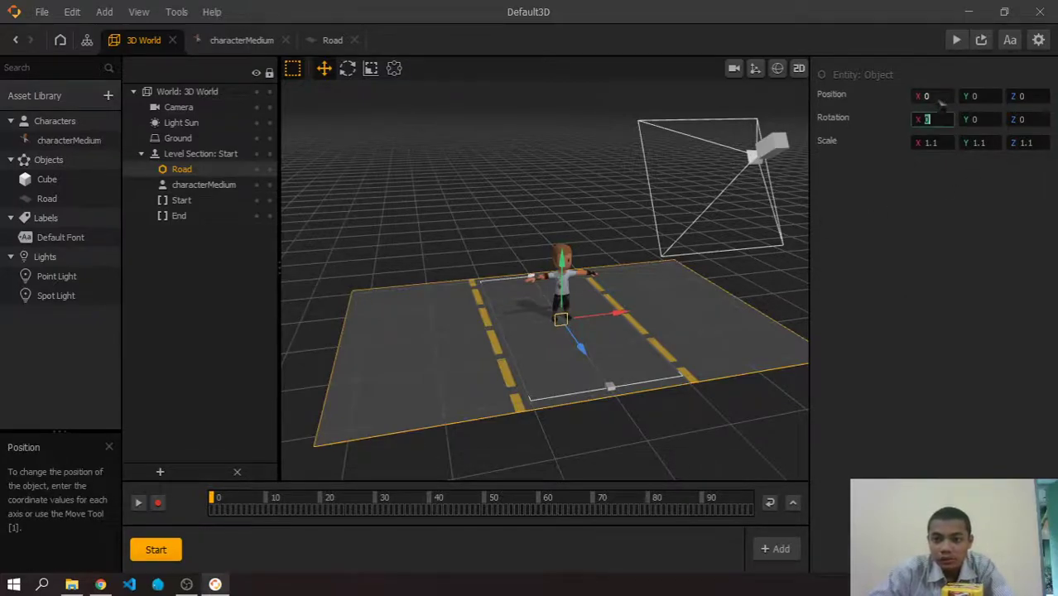
pyautogui.press('Return')
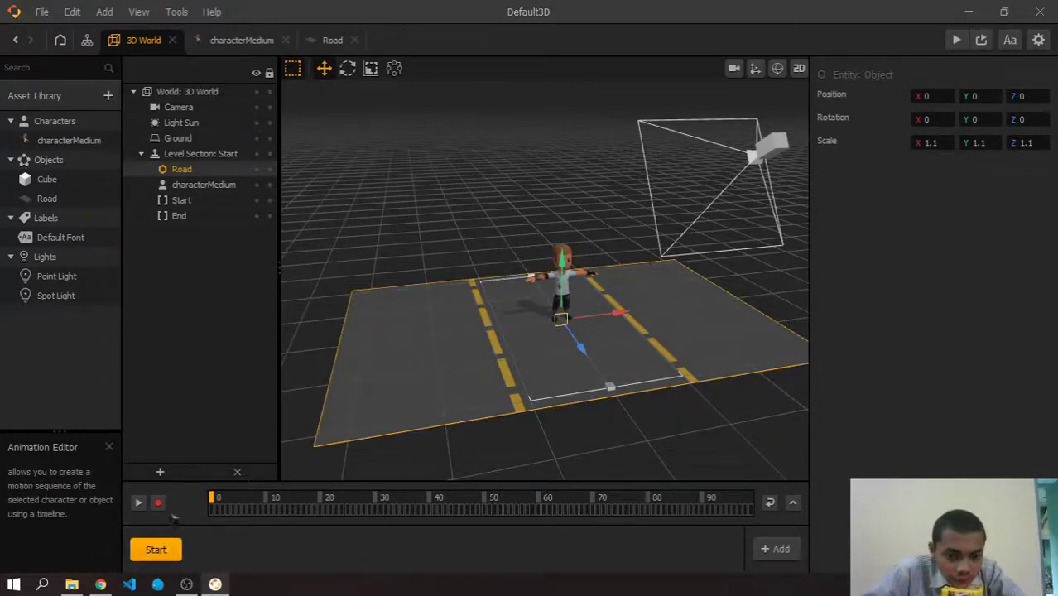
# Duplicate the Start scene and name the copy 1.
pyautogui.rightClick(154, 550)
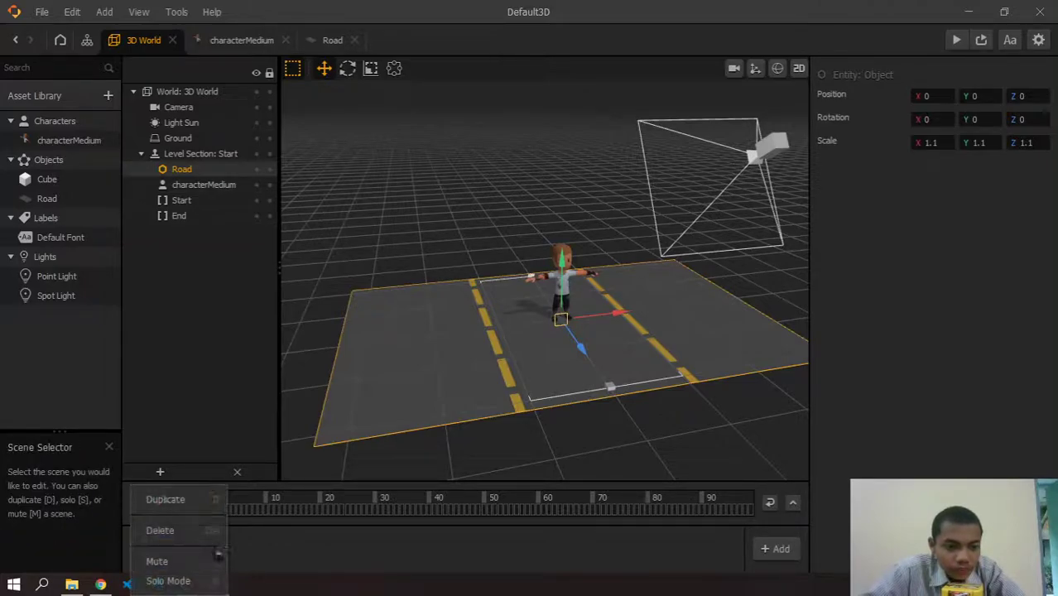
pyautogui.click(290, 548)
pyautogui.press('d')
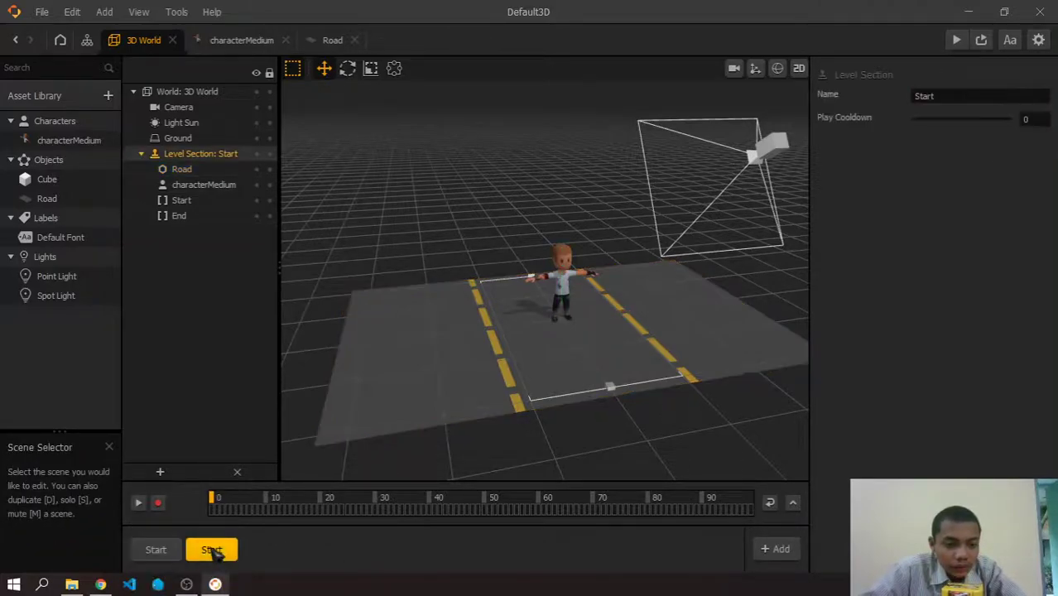
pyautogui.doubleClick(972, 96)
pyautogui.write('1')
pyautogui.press('Return')
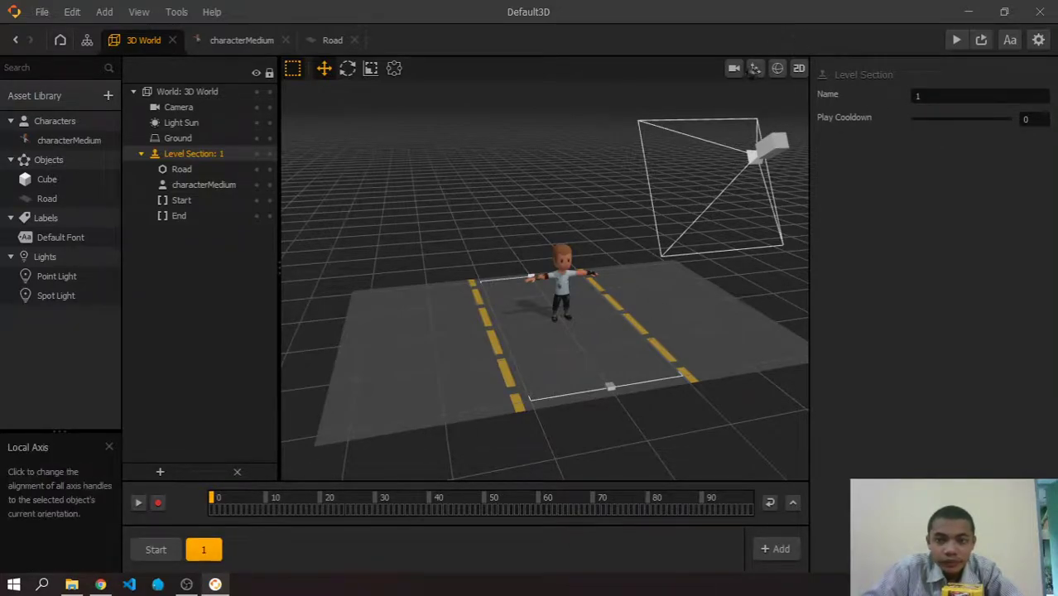
# Preview the game with the duplicated scene and check the character entity's transform in scene 1.
pyautogui.click(734, 68)
pyautogui.click(742, 68)
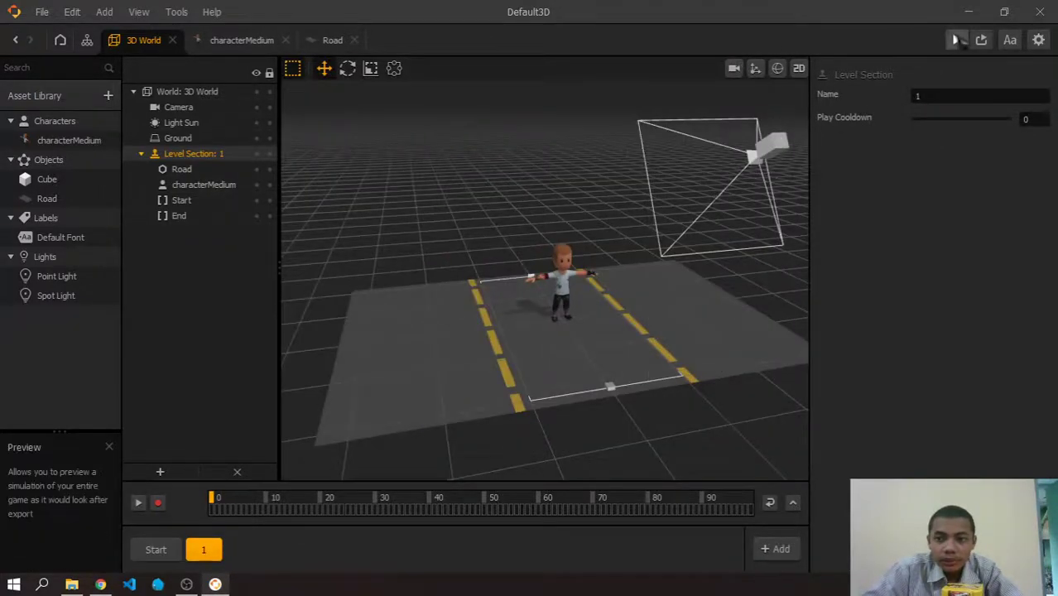
pyautogui.click(957, 40)
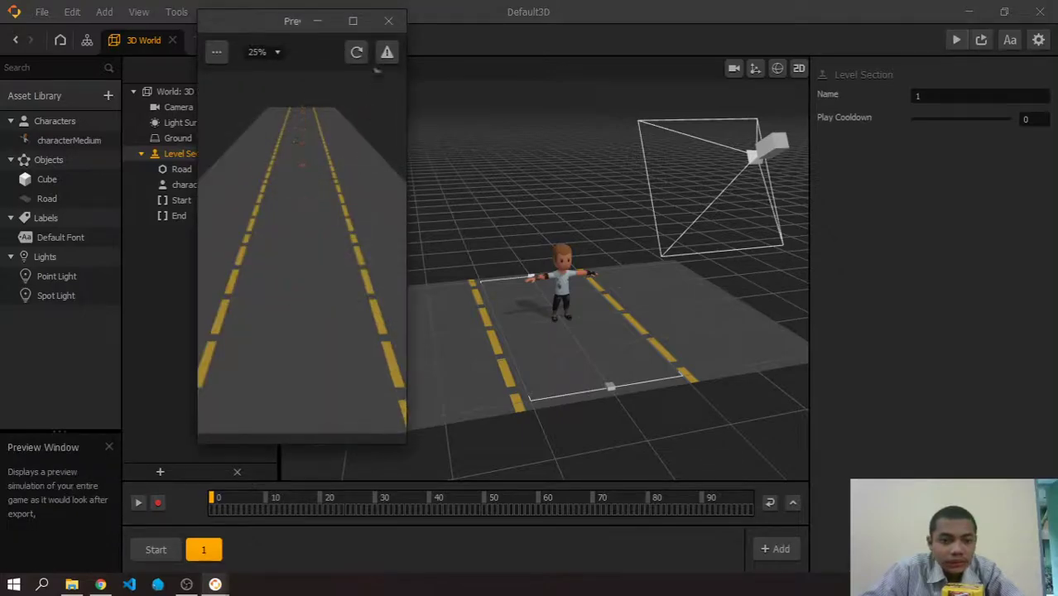
pyautogui.click(389, 21)
pyautogui.click(566, 266)
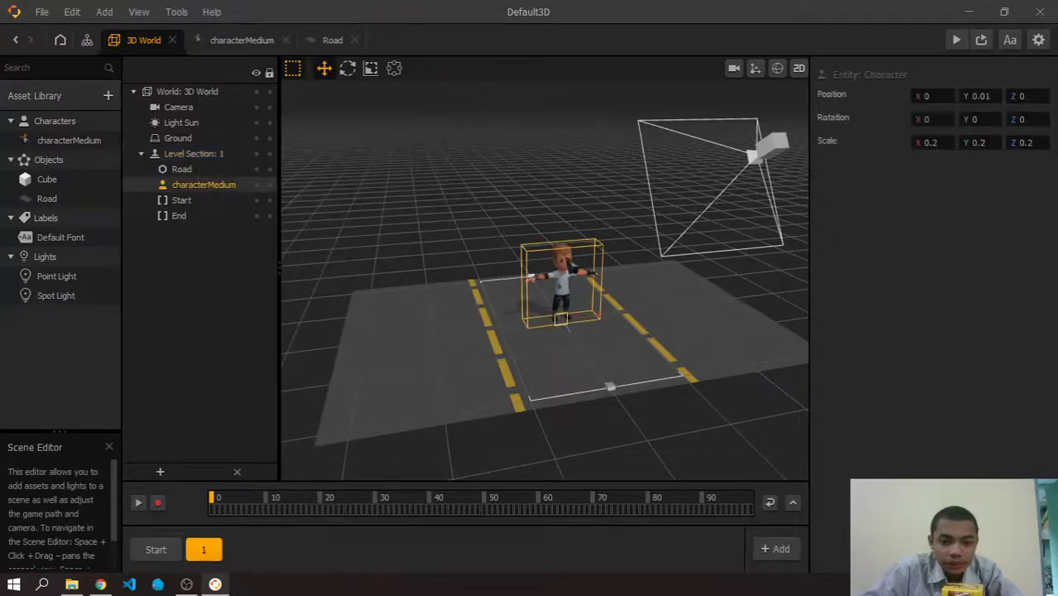
# In the Start scene, add a Move component to the characterMedium asset with Z speed -5 and preview the game.
pyautogui.click(155, 550)
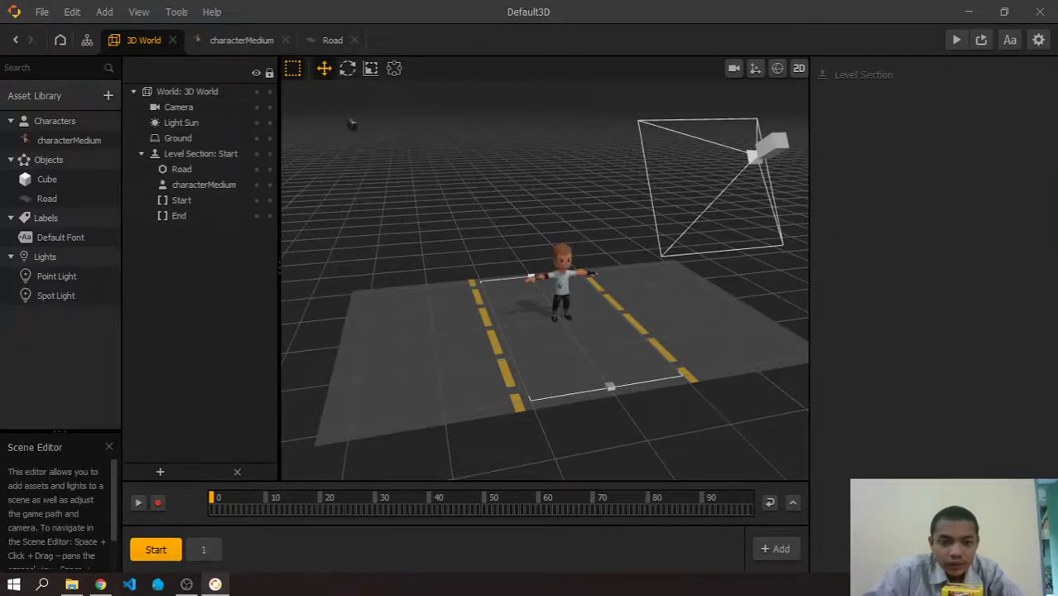
pyautogui.click(69, 141)
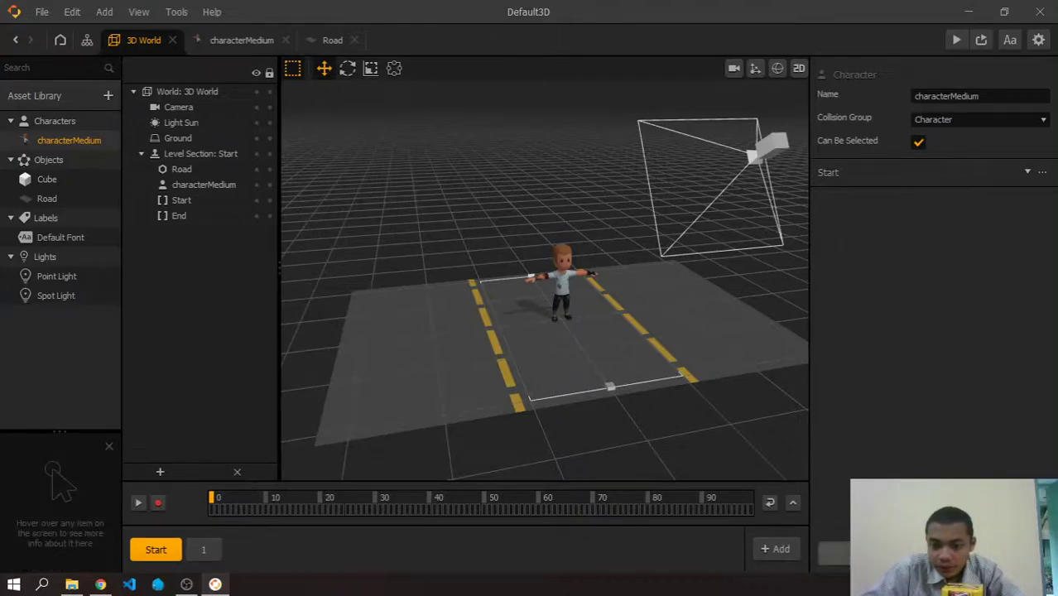
pyautogui.click(833, 554)
pyautogui.click(887, 410)
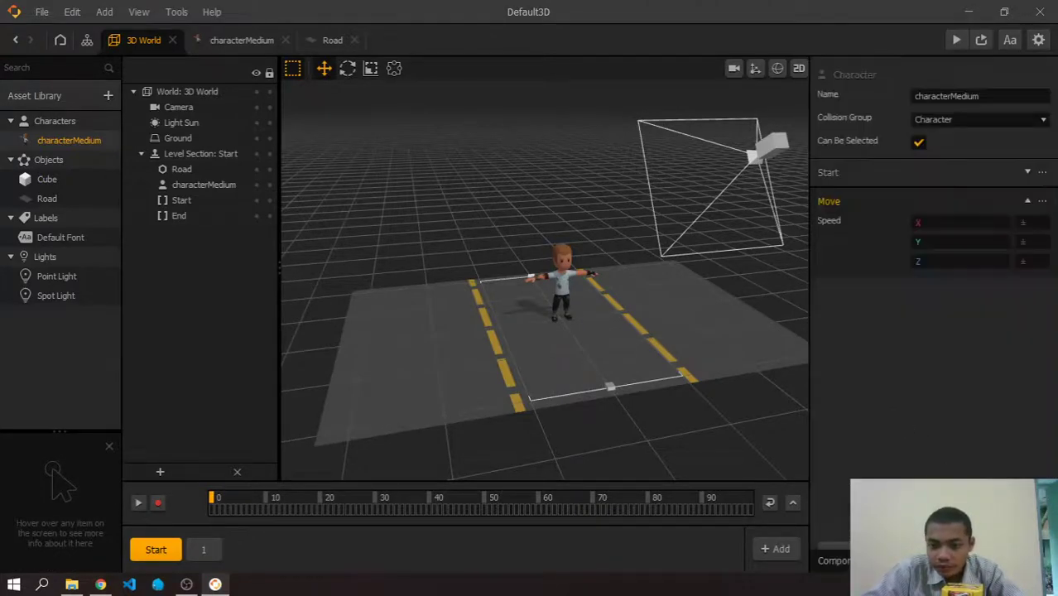
pyautogui.click(934, 263)
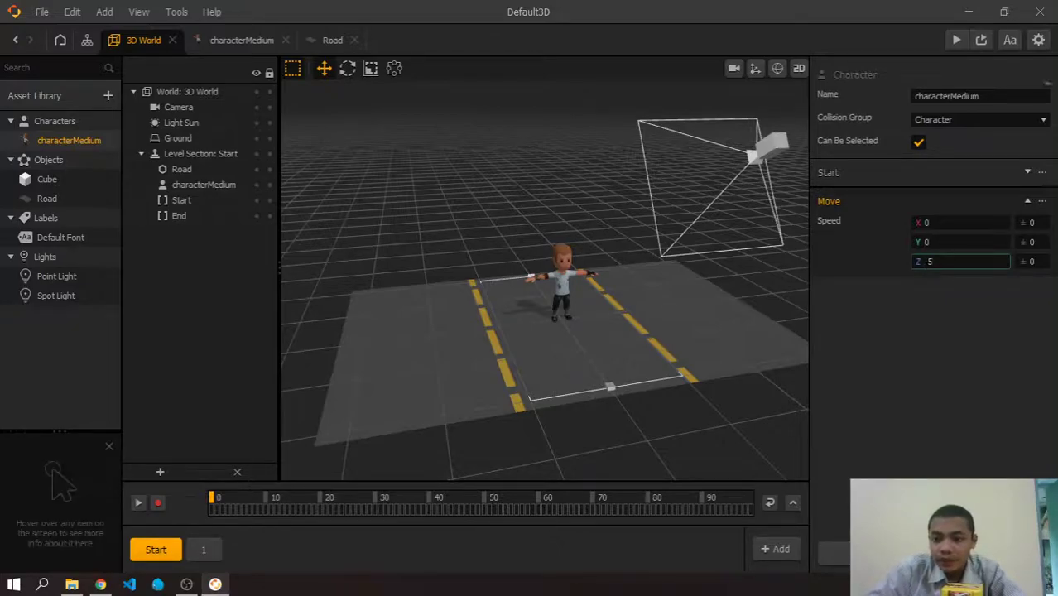
pyautogui.click(957, 39)
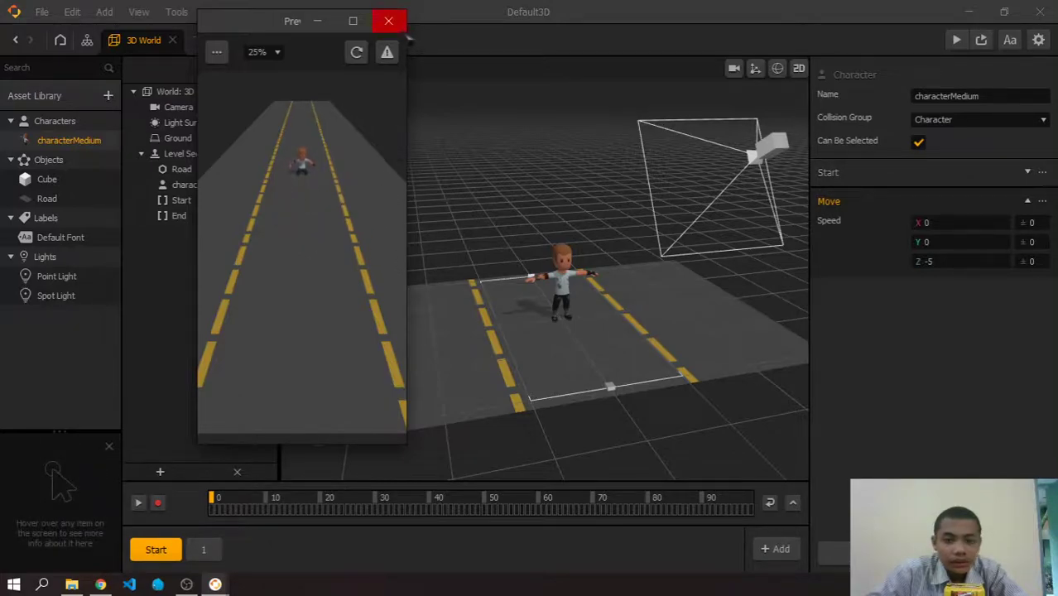
pyautogui.click(391, 22)
# Try the Move component with empty X and Y speeds in a preview, and restore both speeds to 0.
pyautogui.click(952, 242)
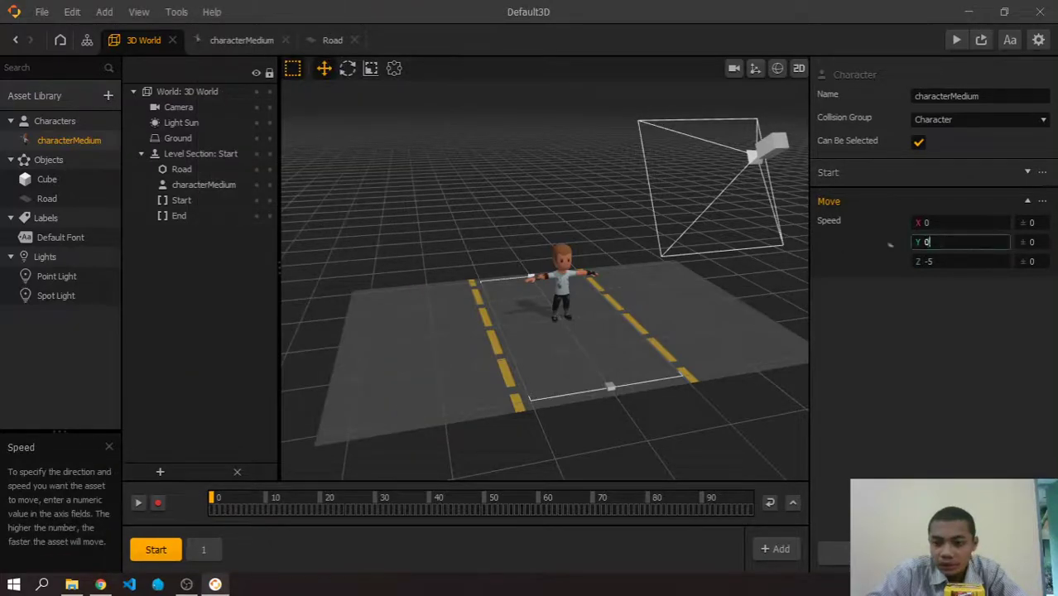
pyautogui.click(956, 222)
pyautogui.press('BackSpace')
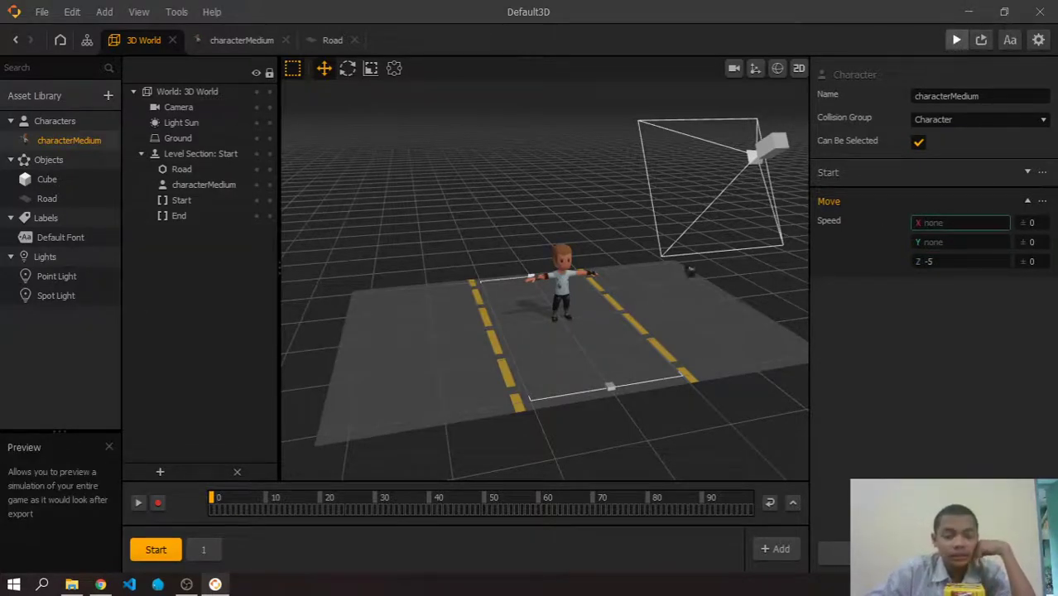
pyautogui.click(957, 40)
pyautogui.click(390, 20)
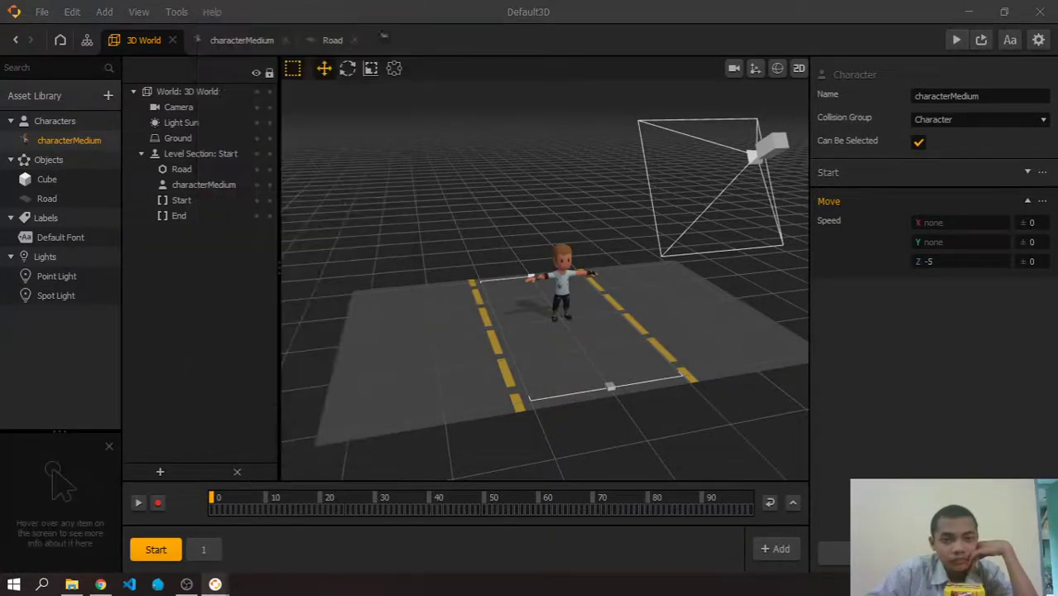
pyautogui.click(951, 241)
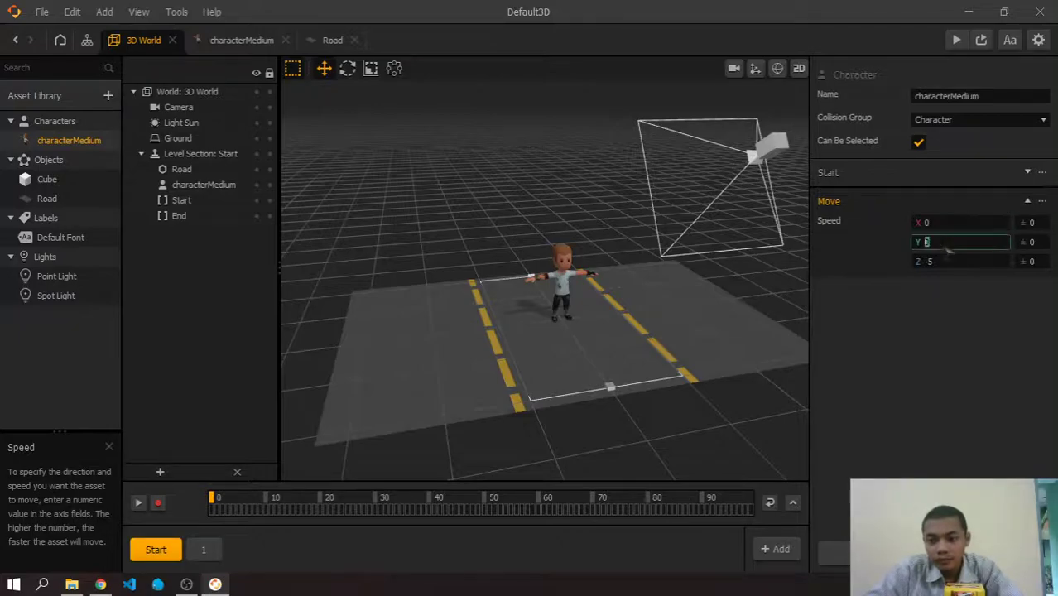
# Show the collision shapes and scale the road's collision shape to 1.1 on X, Y and Z.
pyautogui.click(204, 184)
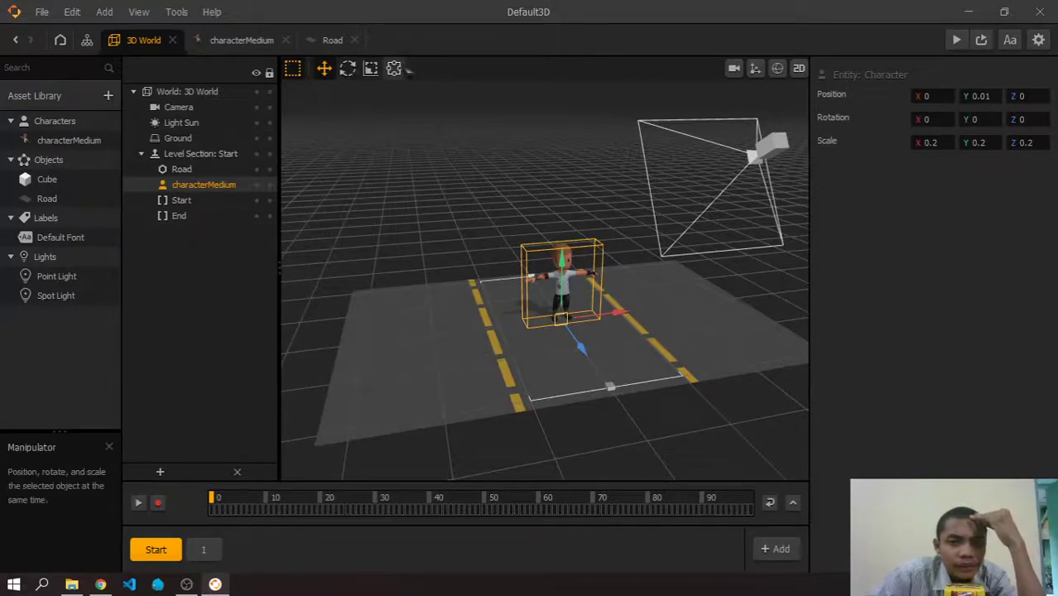
pyautogui.click(436, 348)
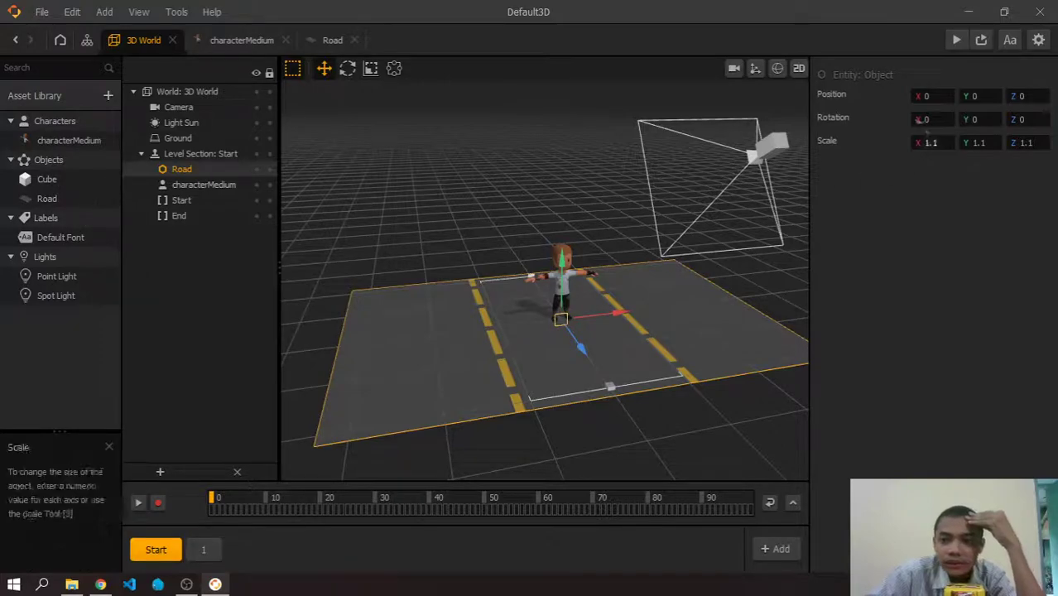
pyautogui.click(777, 69)
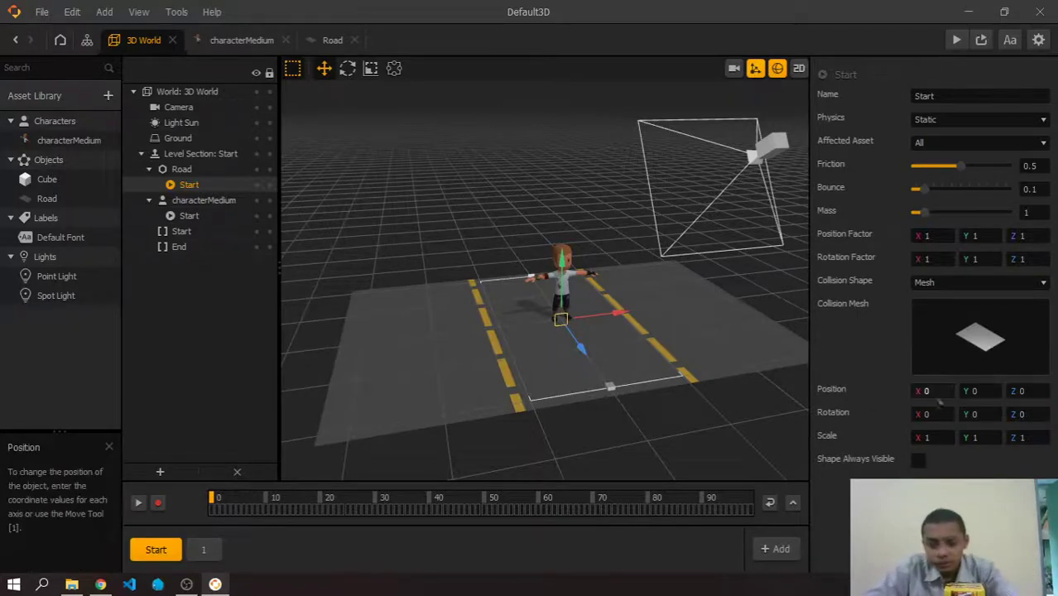
pyautogui.write('.')
pyautogui.press('Tab')
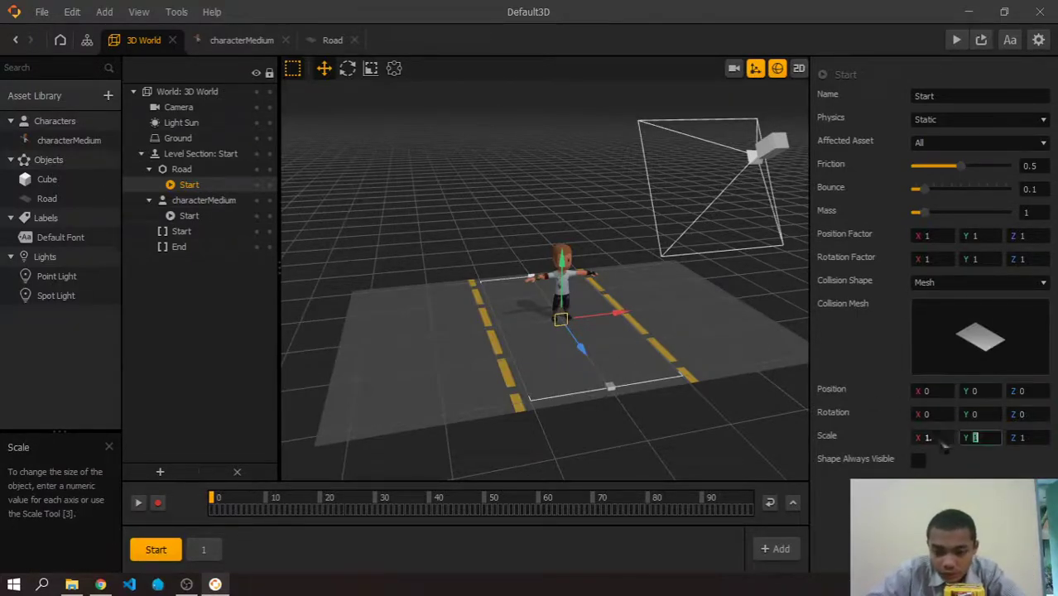
pyautogui.write('11')
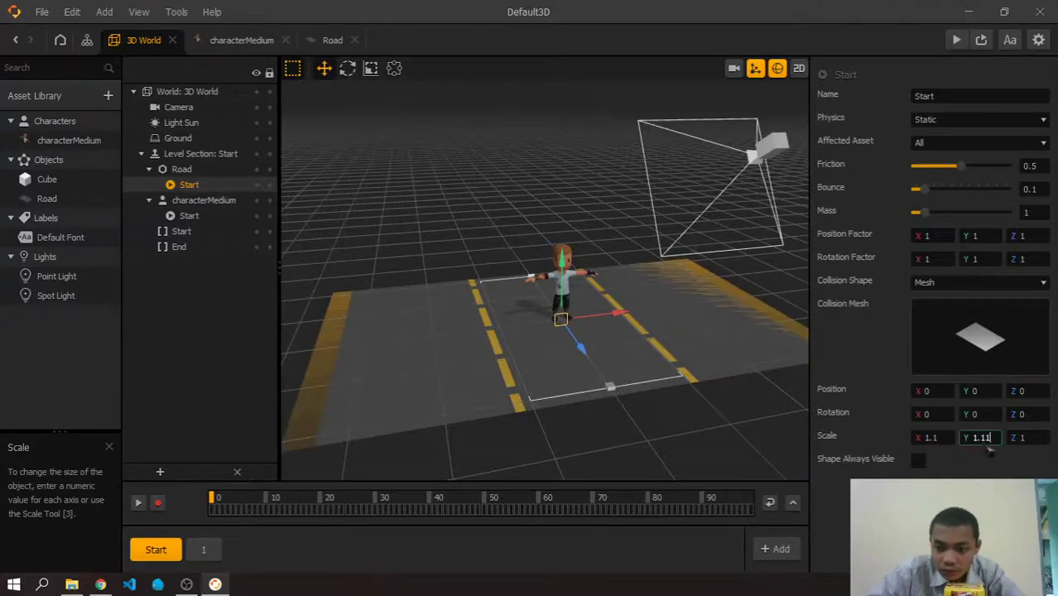
pyautogui.press('BackSpace')
pyautogui.press('Tab')
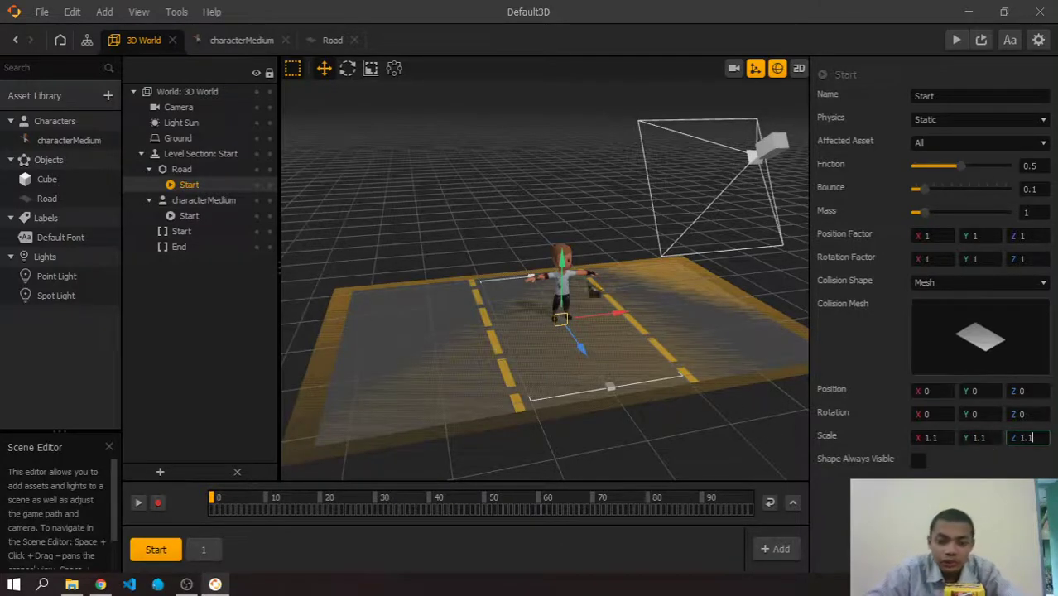
# Hide the collision shapes and raise the characterMedium entity above the road to a Y position of about 0.258.
pyautogui.click(197, 216)
pyautogui.click(197, 201)
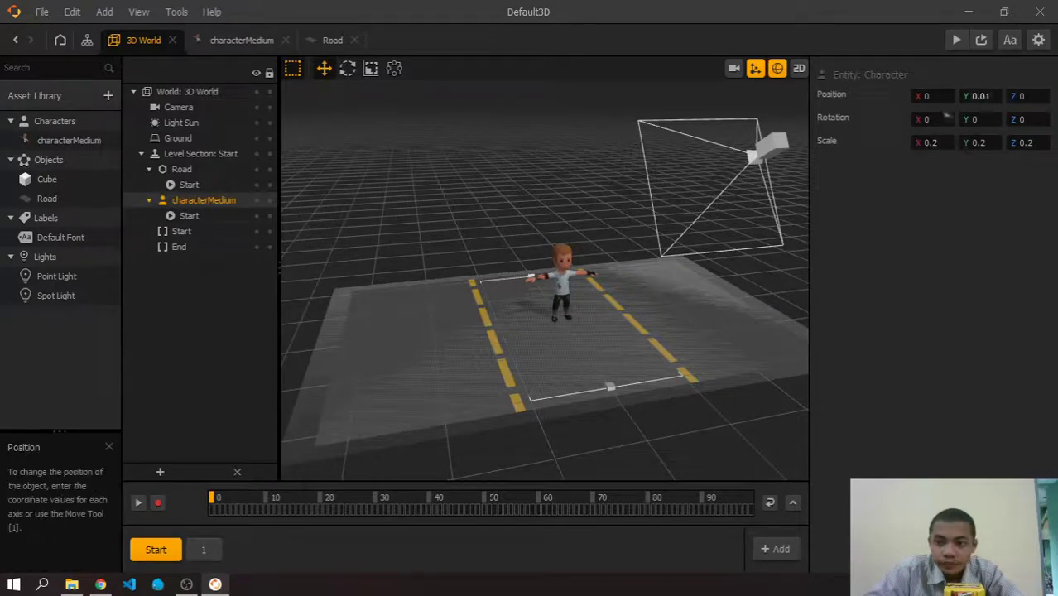
pyautogui.click(755, 68)
pyautogui.click(562, 266)
pyautogui.moveTo(563, 265); pyautogui.dragTo(562, 259)
pyautogui.hotkey('ctrl', 'z')
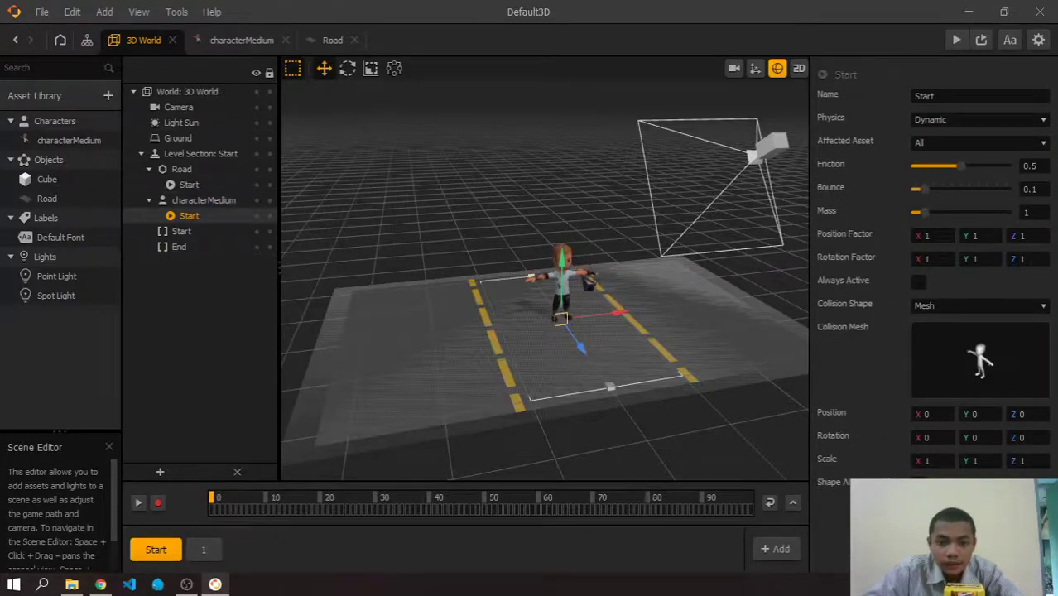
pyautogui.click(777, 68)
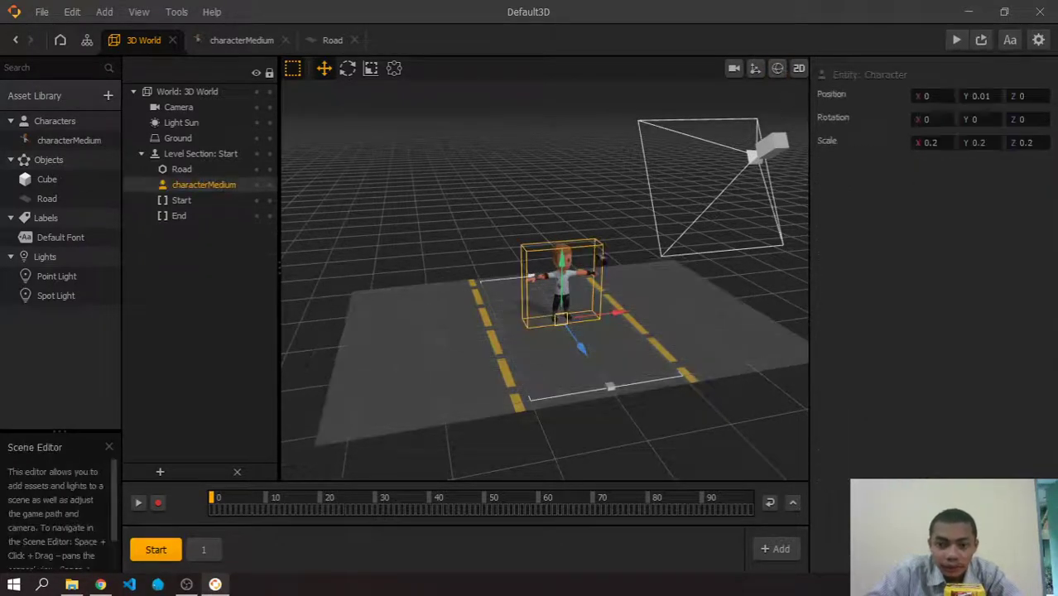
pyautogui.moveTo(562, 259); pyautogui.dragTo(562, 251)
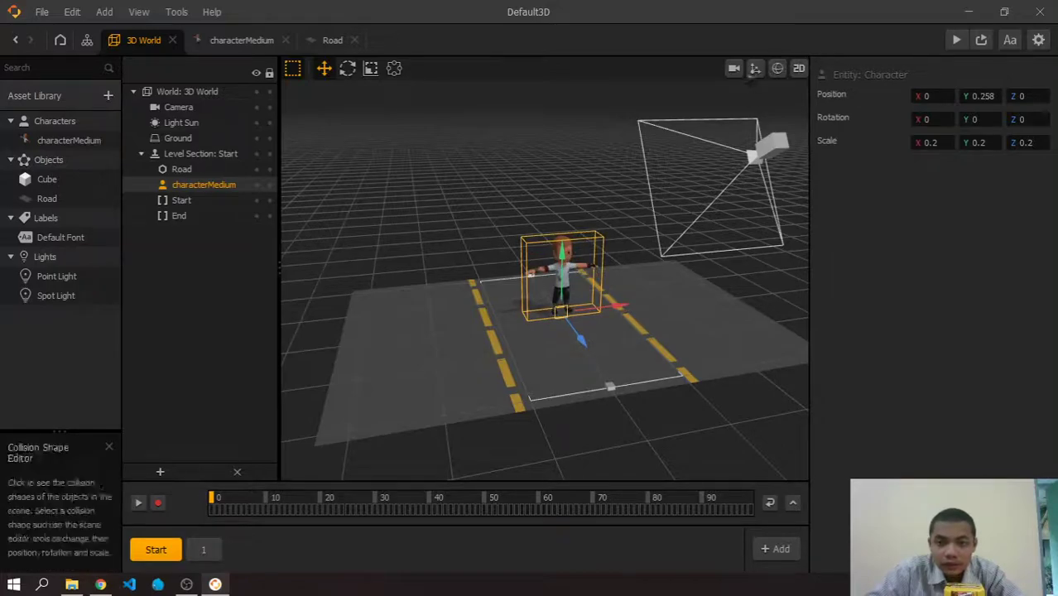
# Inspect the raised character through the game camera with collision shapes shown, and preview the game.
pyautogui.click(735, 68)
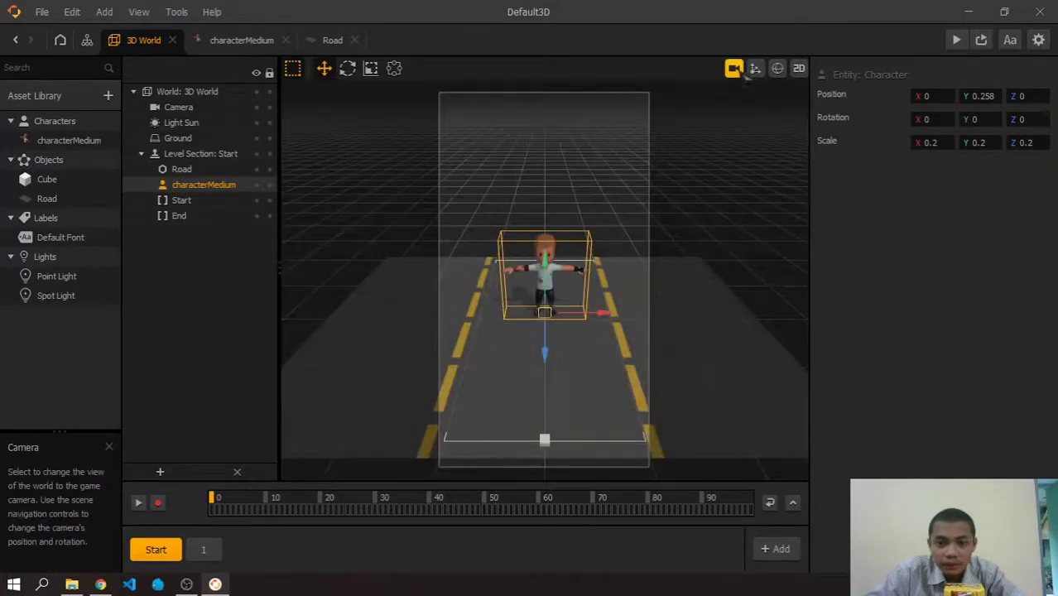
pyautogui.click(779, 69)
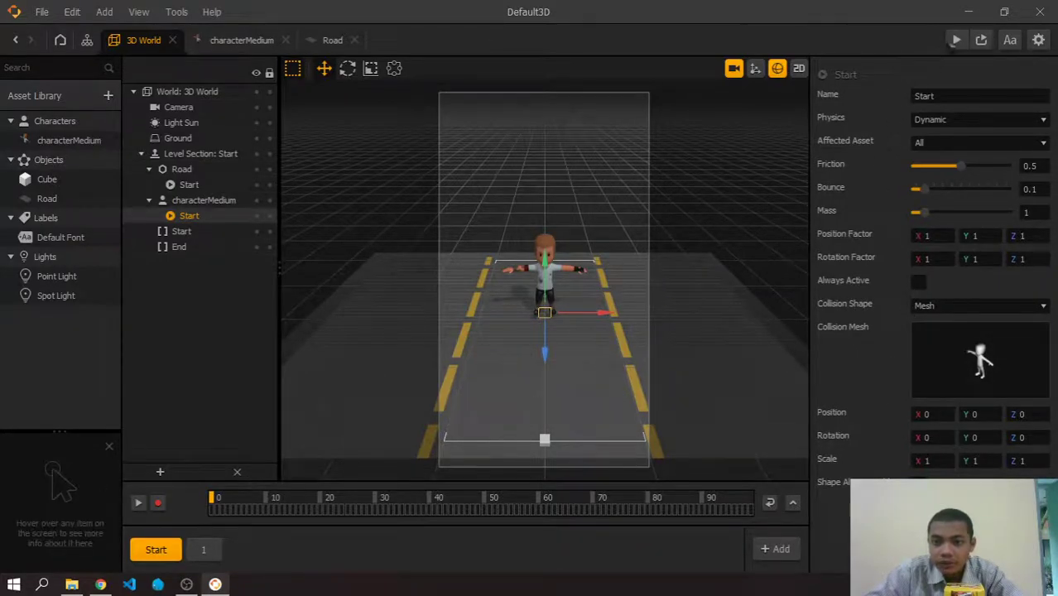
pyautogui.click(956, 41)
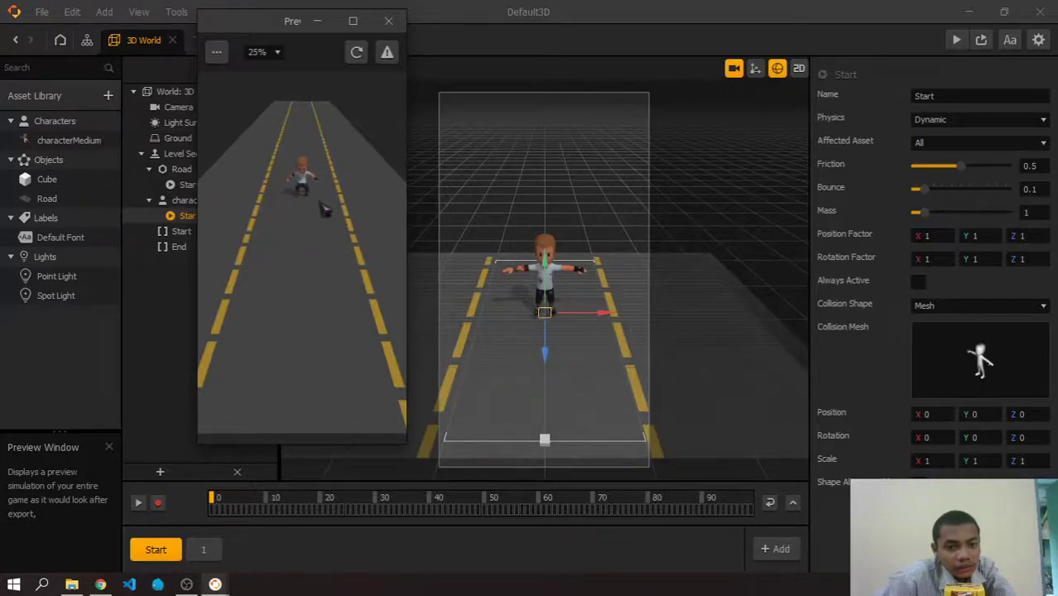
pyautogui.click(400, 25)
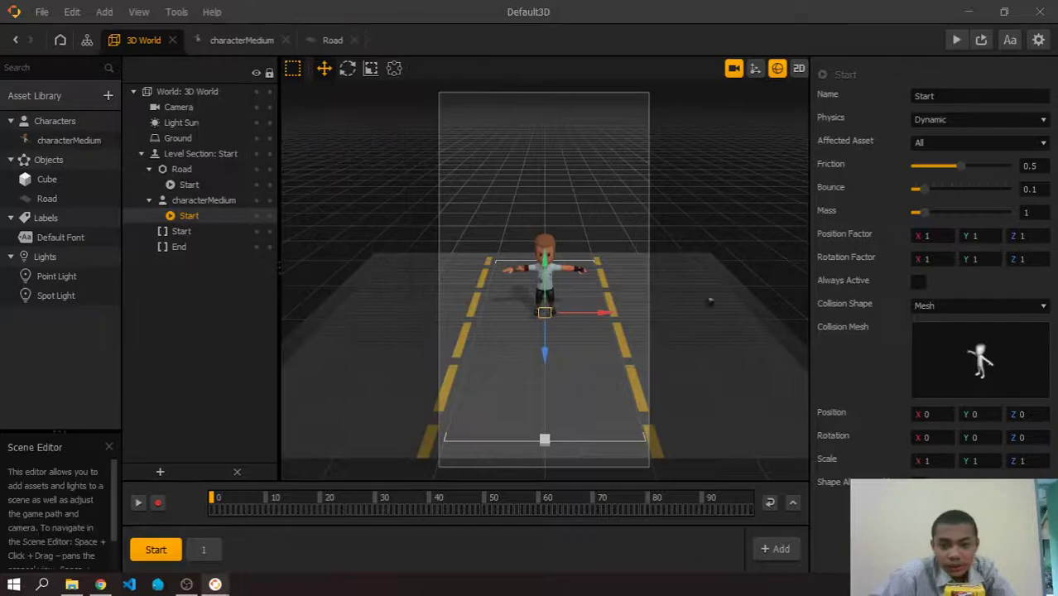
pyautogui.click(734, 68)
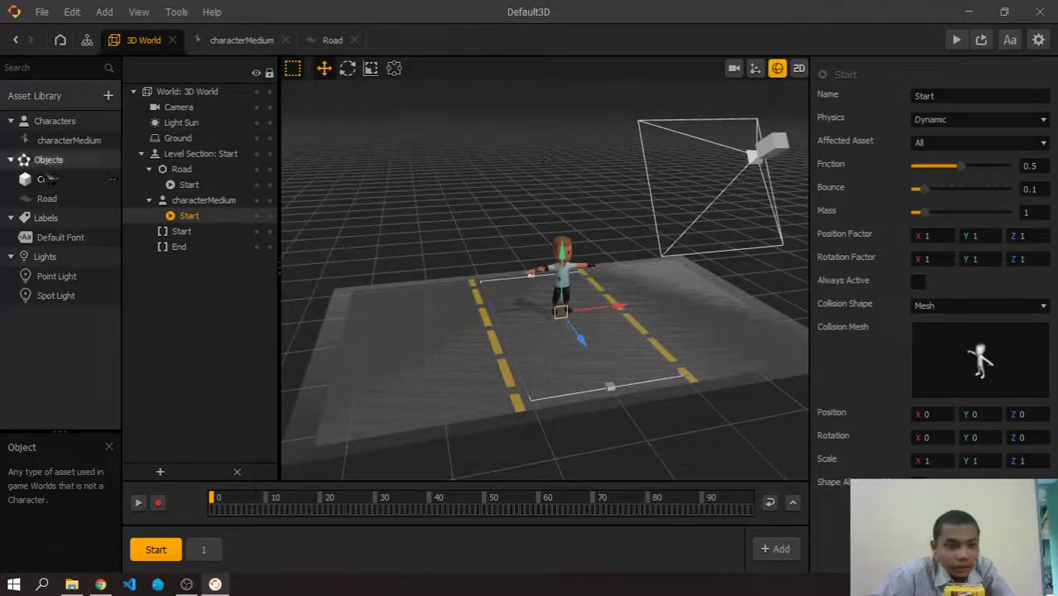
# Set the camera's Position Follow to characterMedium, keeping Perspective projection and no Rotation Follow, and preview the game.
pyautogui.click(178, 107)
pyautogui.click(978, 212)
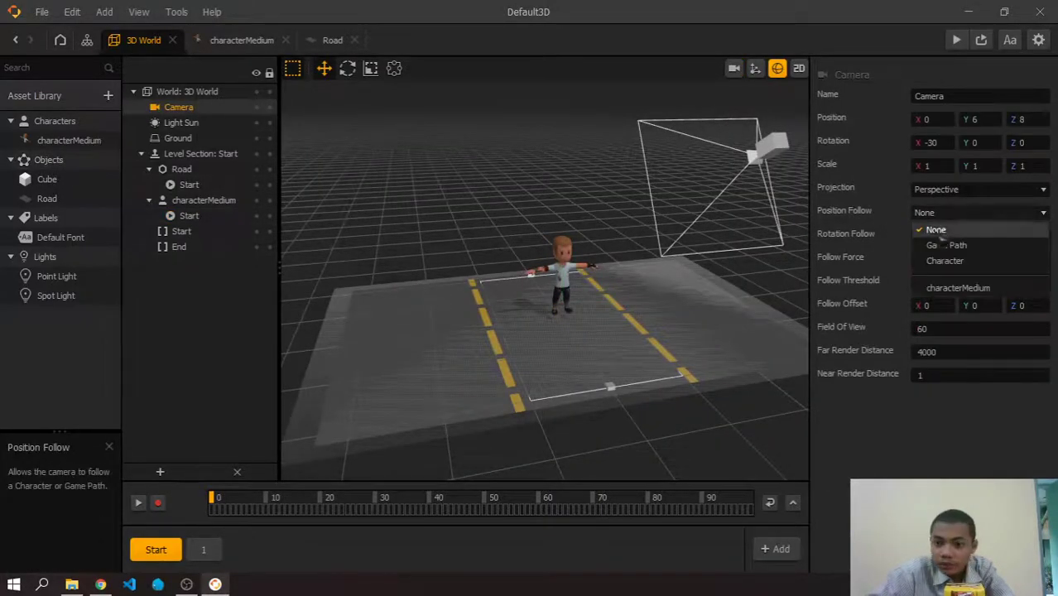
pyautogui.click(958, 287)
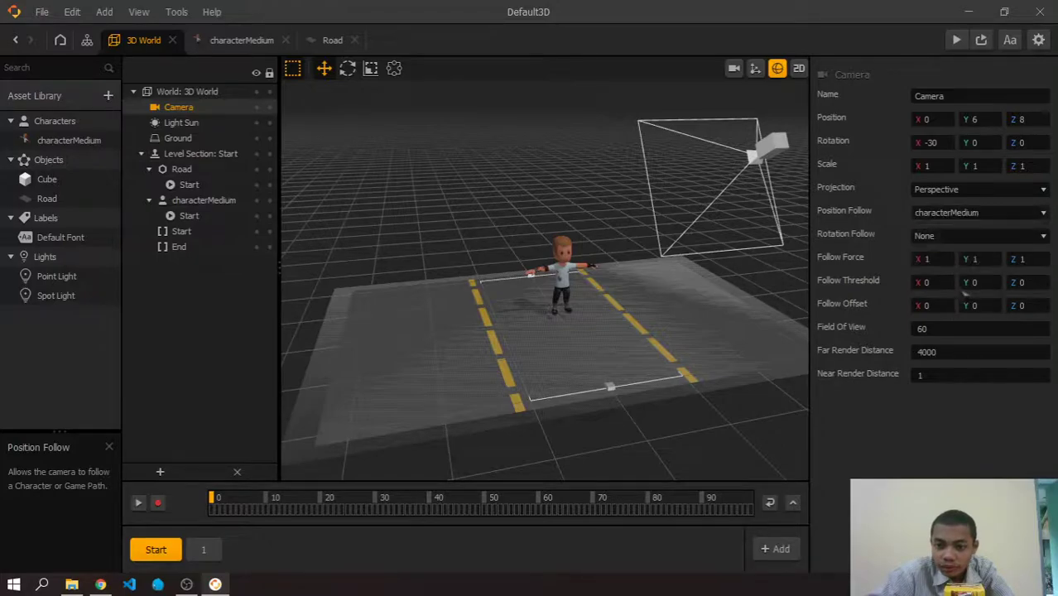
pyautogui.click(944, 190)
pyautogui.click(936, 206)
pyautogui.click(942, 236)
pyautogui.click(936, 252)
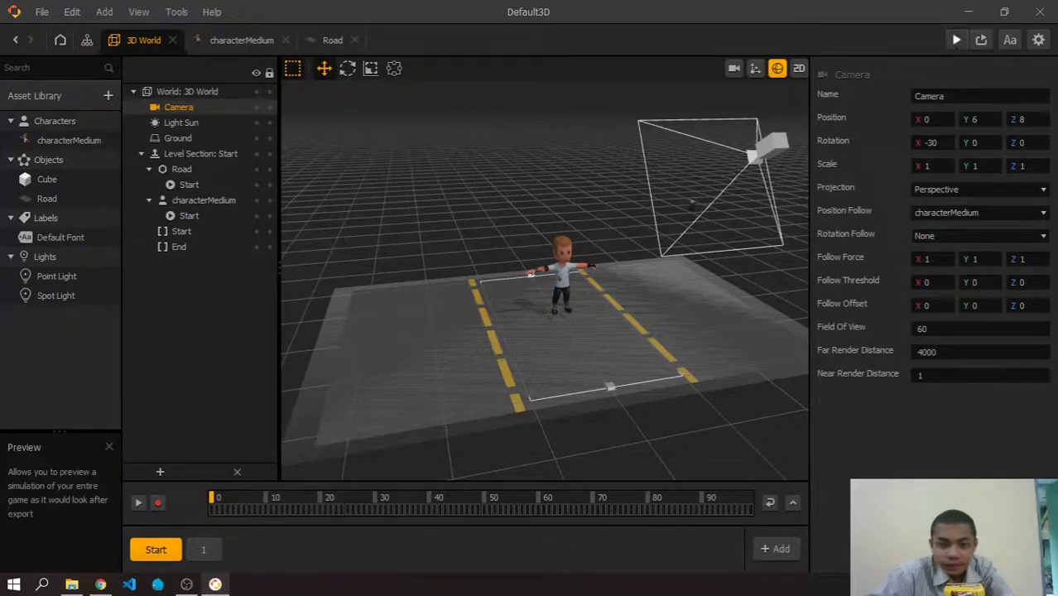
pyautogui.click(957, 40)
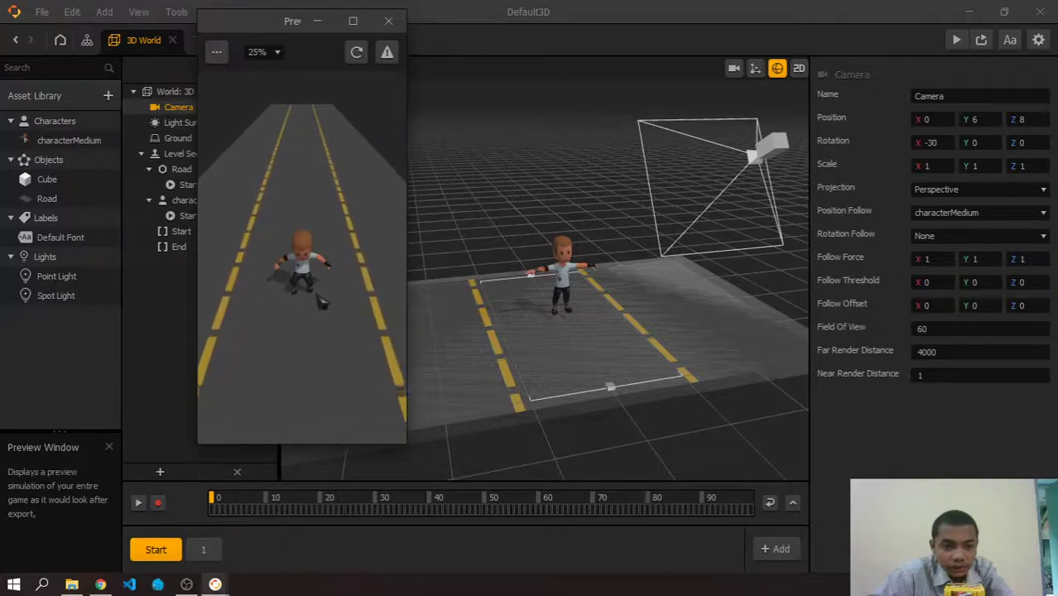
pyautogui.click(389, 21)
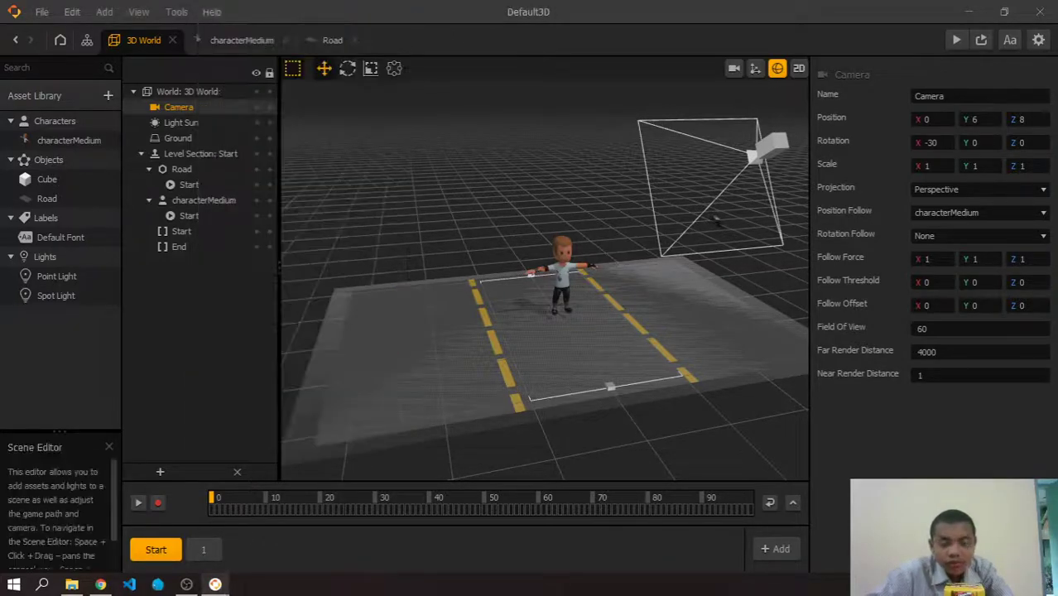
# Reset the scale of the road's collision shape to 1 on X, Y and Z, keeping the Mesh shape.
pyautogui.click(696, 348)
pyautogui.click(949, 440)
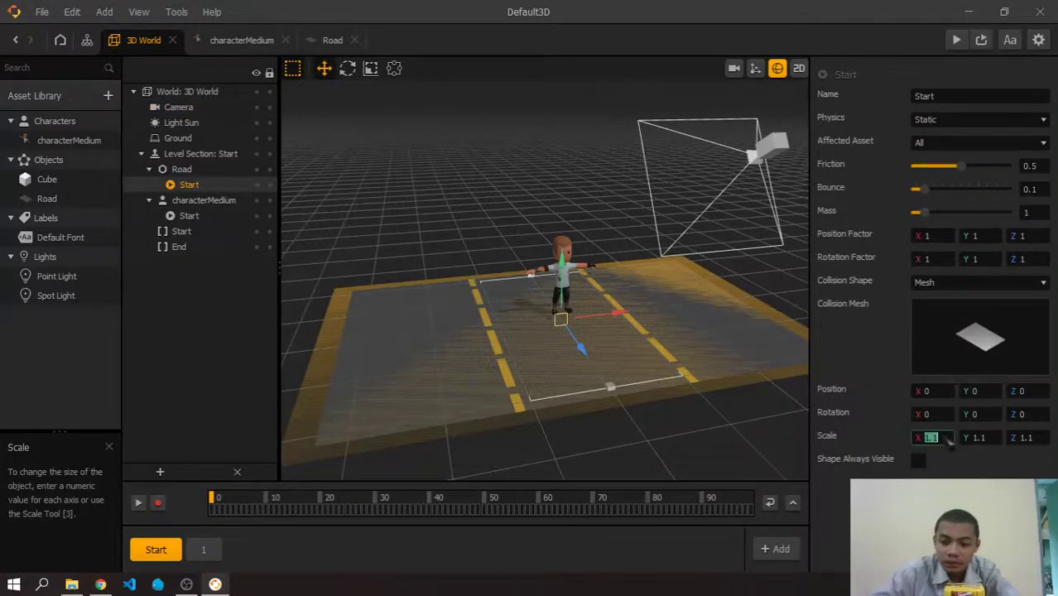
pyautogui.write('1')
pyautogui.press('Tab')
pyautogui.write('1')
pyautogui.press('Tab')
pyautogui.write('1')
pyautogui.press('Tab')
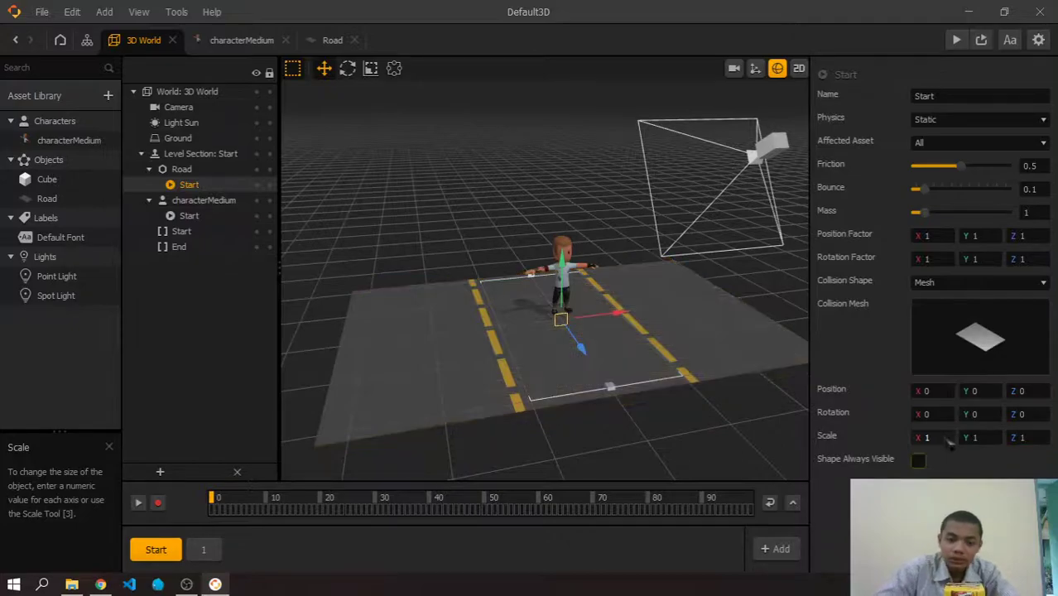
pyautogui.click(943, 284)
pyautogui.click(943, 283)
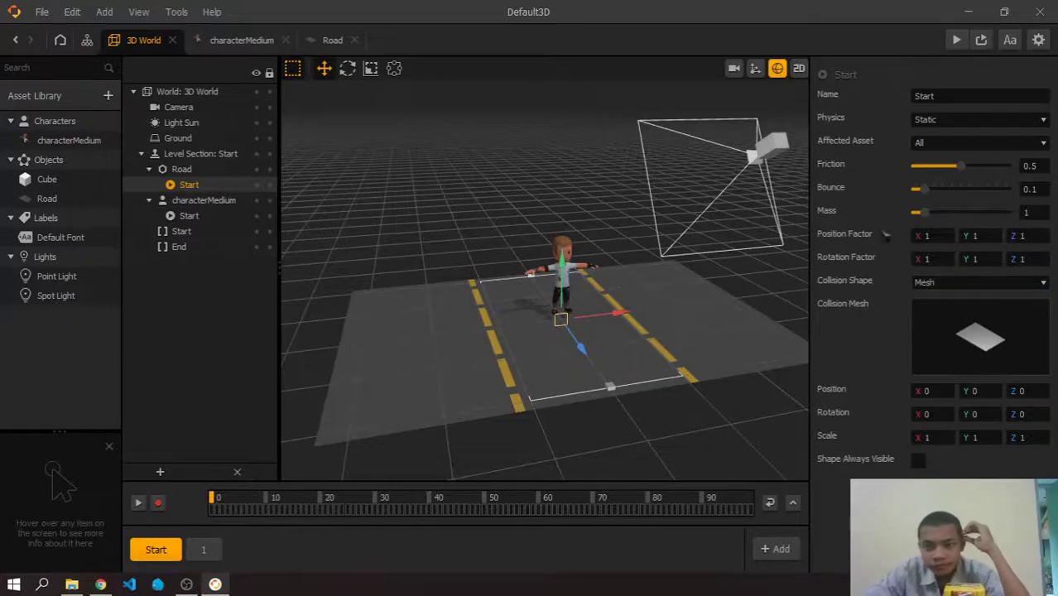
# Examine the node categories available for the Road asset, including Movement, Monetization, Controls and Content.
pyautogui.click(269, 41)
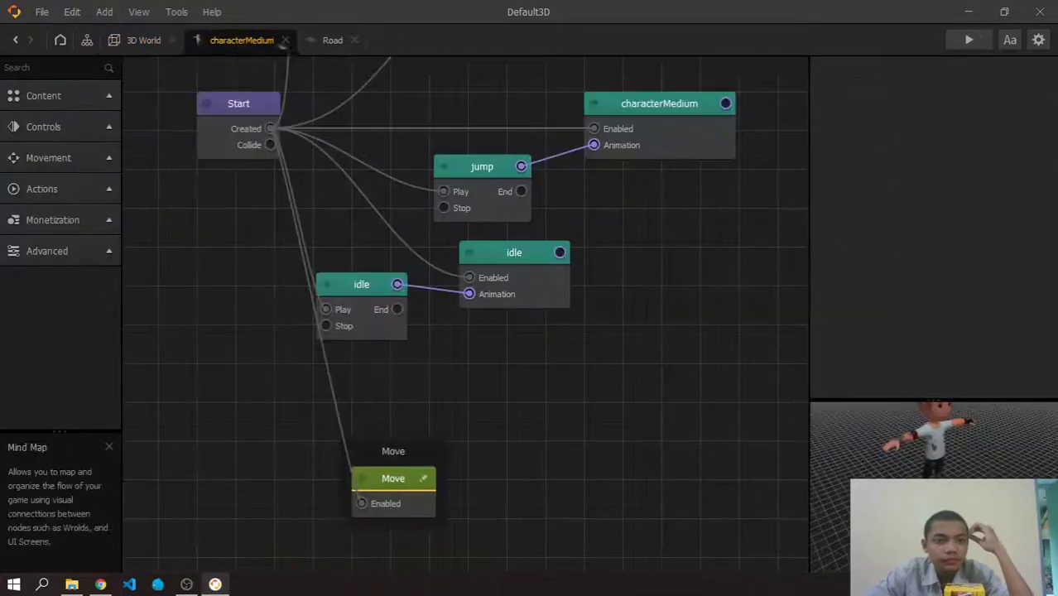
pyautogui.click(327, 40)
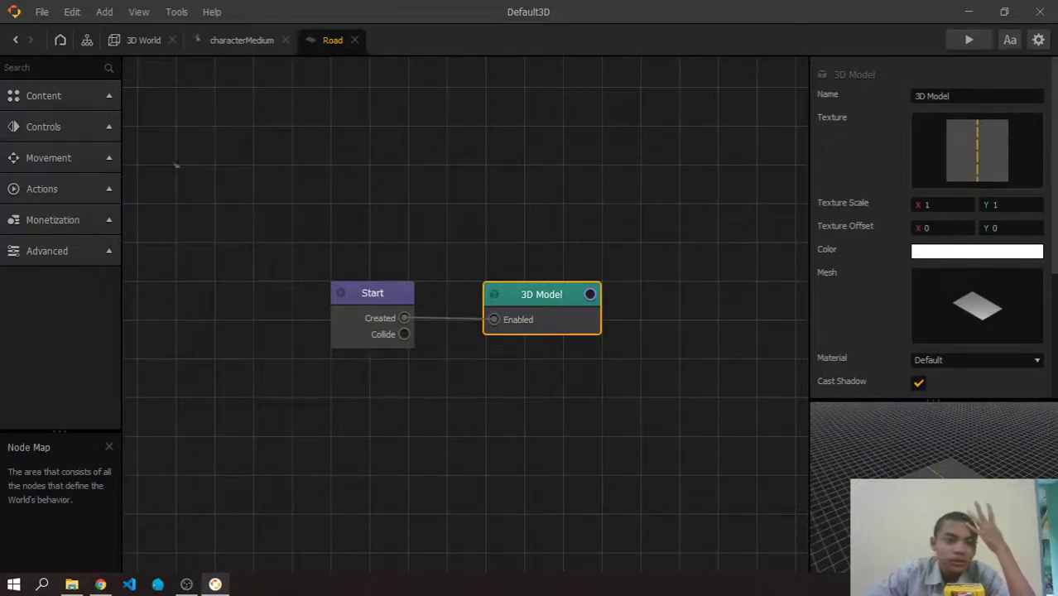
pyautogui.click(52, 159)
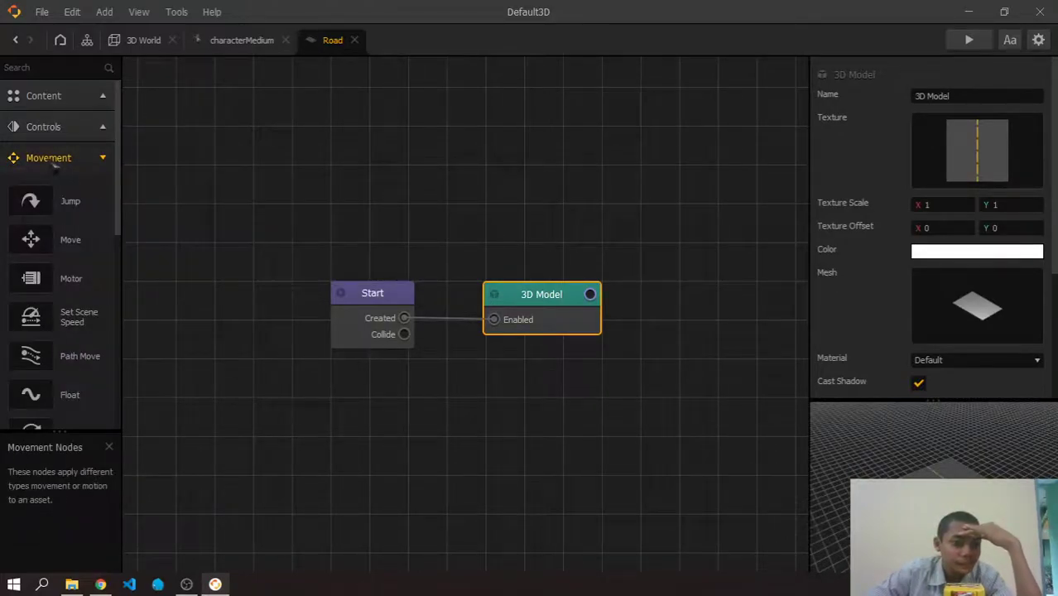
pyautogui.click(54, 160)
pyautogui.click(58, 189)
pyautogui.click(59, 190)
pyautogui.click(66, 224)
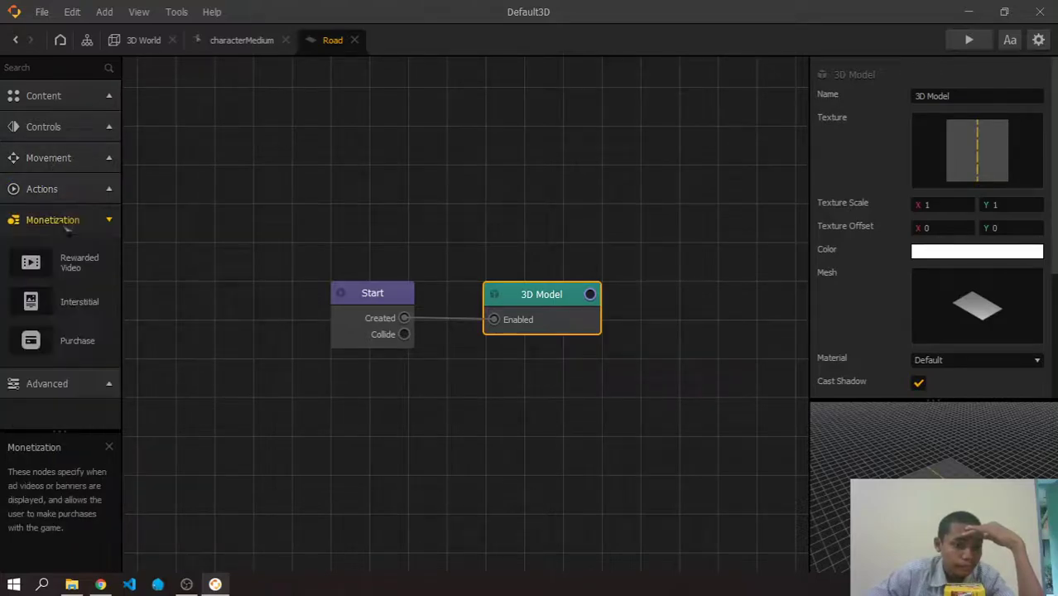
pyautogui.click(66, 230)
pyautogui.click(62, 255)
pyautogui.click(66, 253)
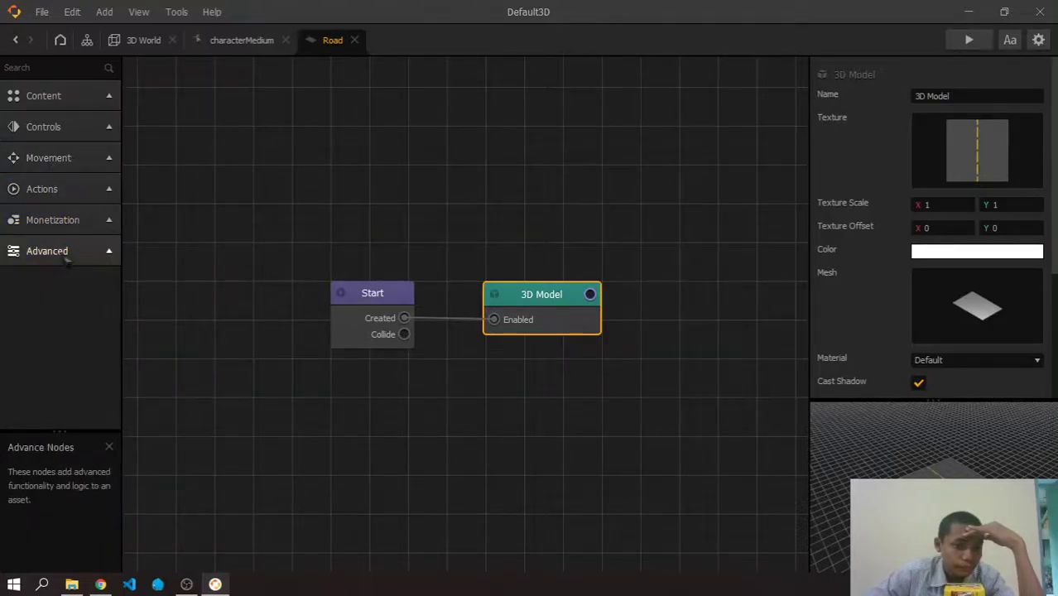
pyautogui.click(79, 127)
pyautogui.click(74, 130)
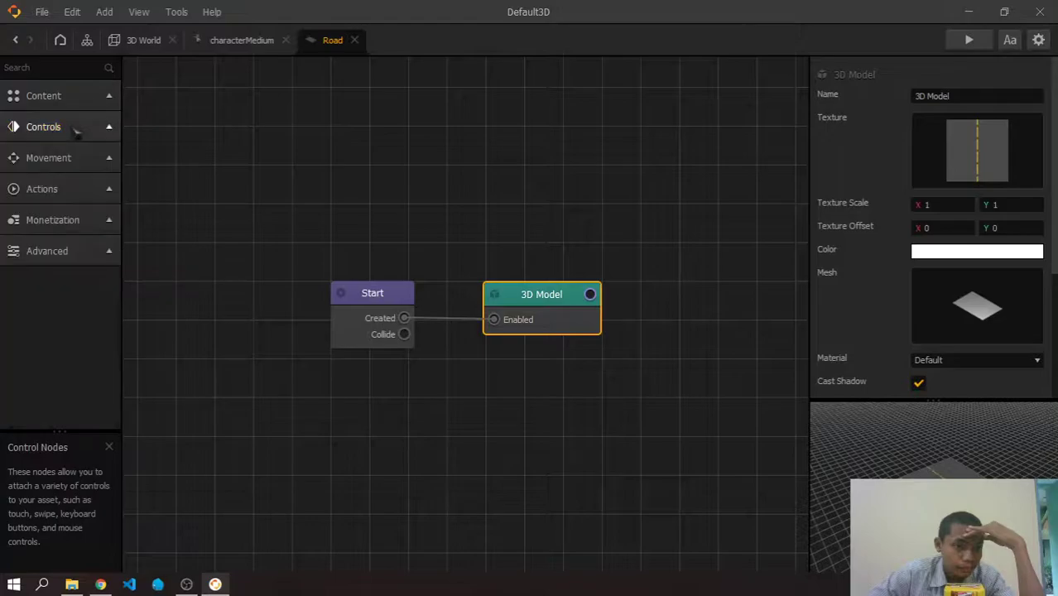
pyautogui.click(83, 99)
pyautogui.scroll(-3, 64, 180)
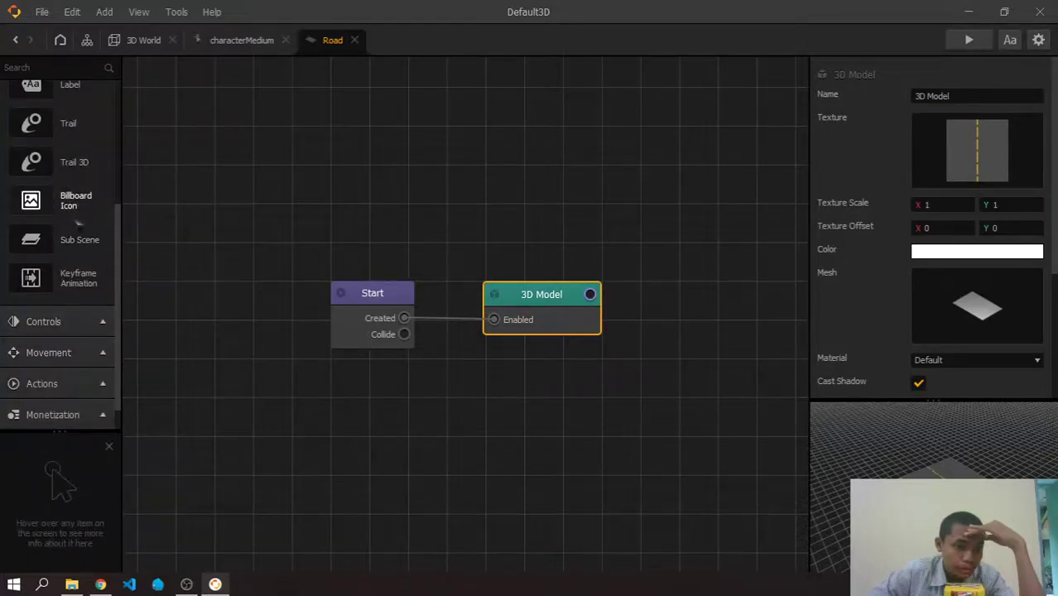
pyautogui.scroll(3, 76, 222)
pyautogui.click(49, 96)
# In the characterMedium node map, move the Move group closer to the other nodes and spread out the two idle nodes.
pyautogui.click(236, 40)
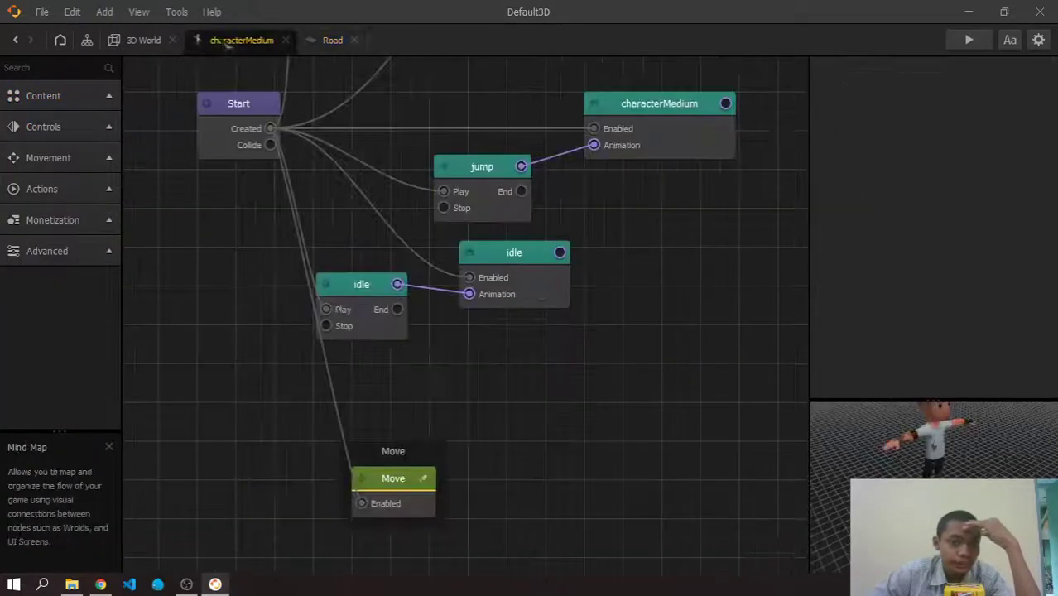
pyautogui.moveTo(648, 250); pyautogui.dragTo(644, 279)
pyautogui.moveTo(358, 475); pyautogui.dragTo(340, 422)
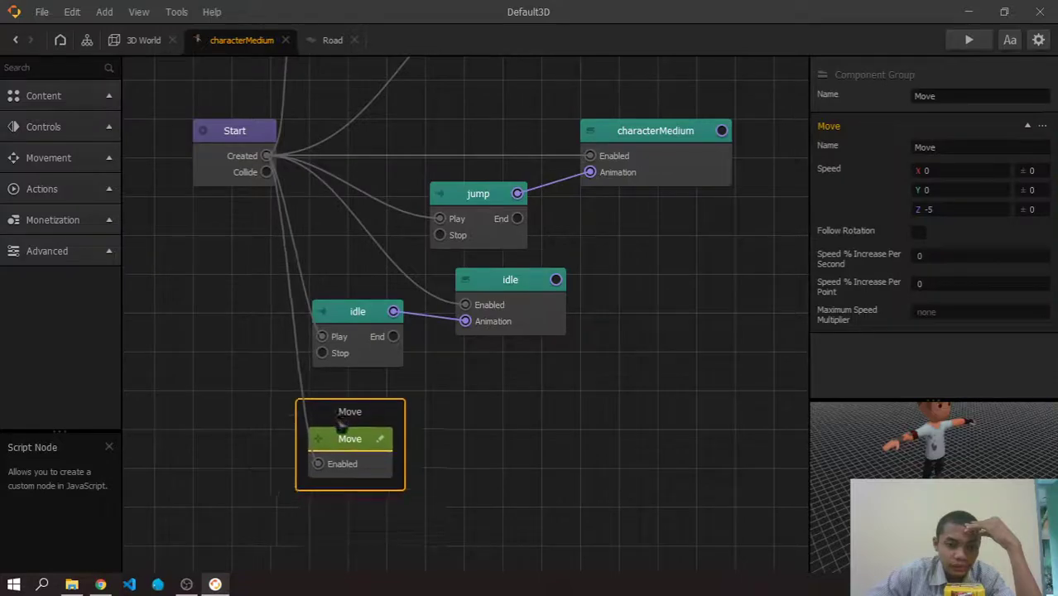
pyautogui.moveTo(515, 288); pyautogui.dragTo(569, 284)
pyautogui.moveTo(377, 312); pyautogui.dragTo(420, 300)
# Examine how the run, jump and idle nodes connect to Start in the characterMedium node map.
pyautogui.scroll(3, 641, 283)
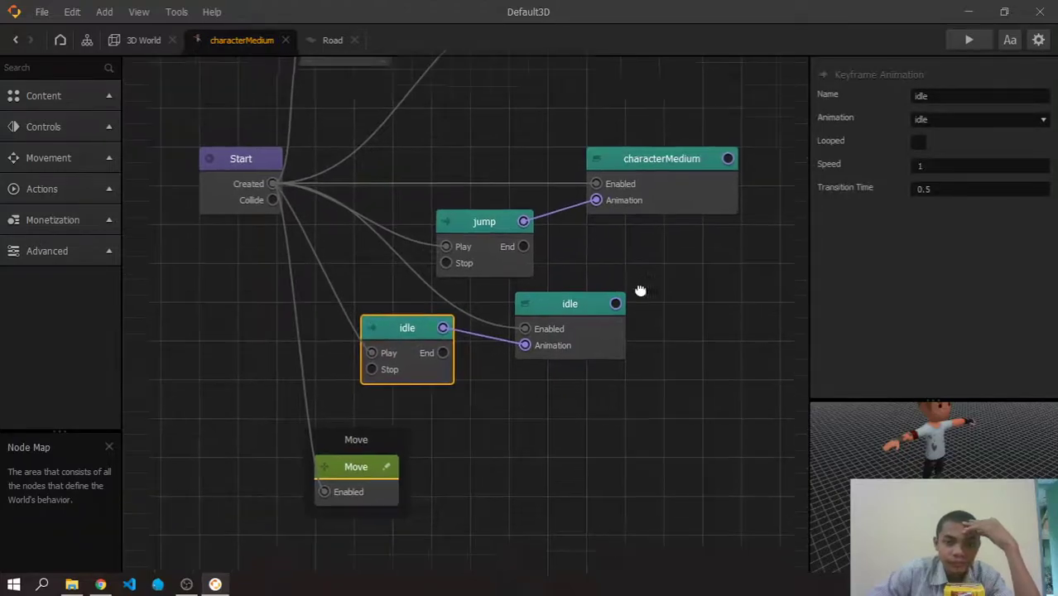
pyautogui.click(702, 176)
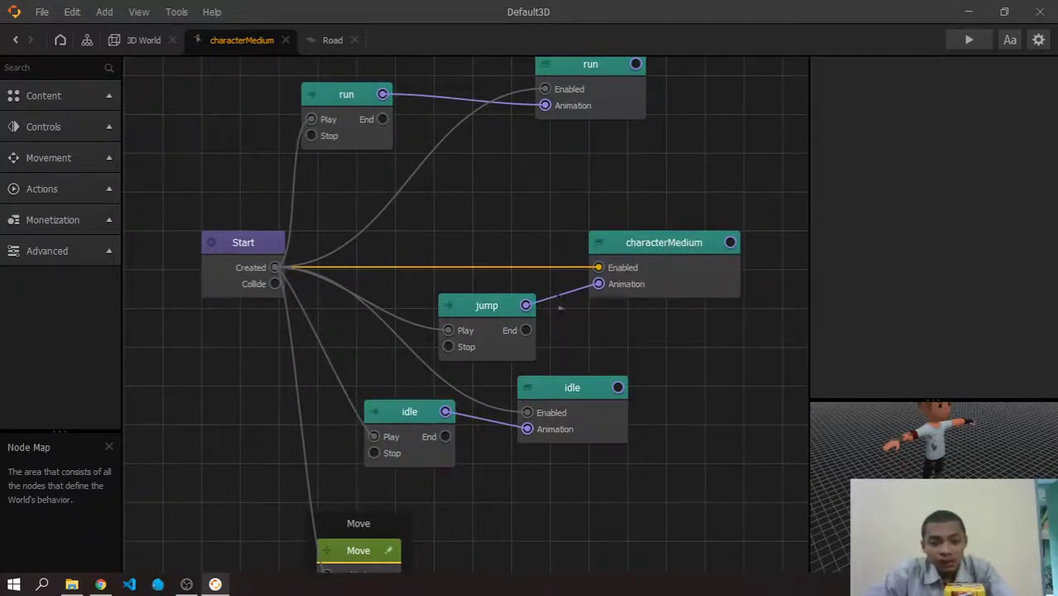
pyautogui.moveTo(731, 243); pyautogui.dragTo(627, 401)
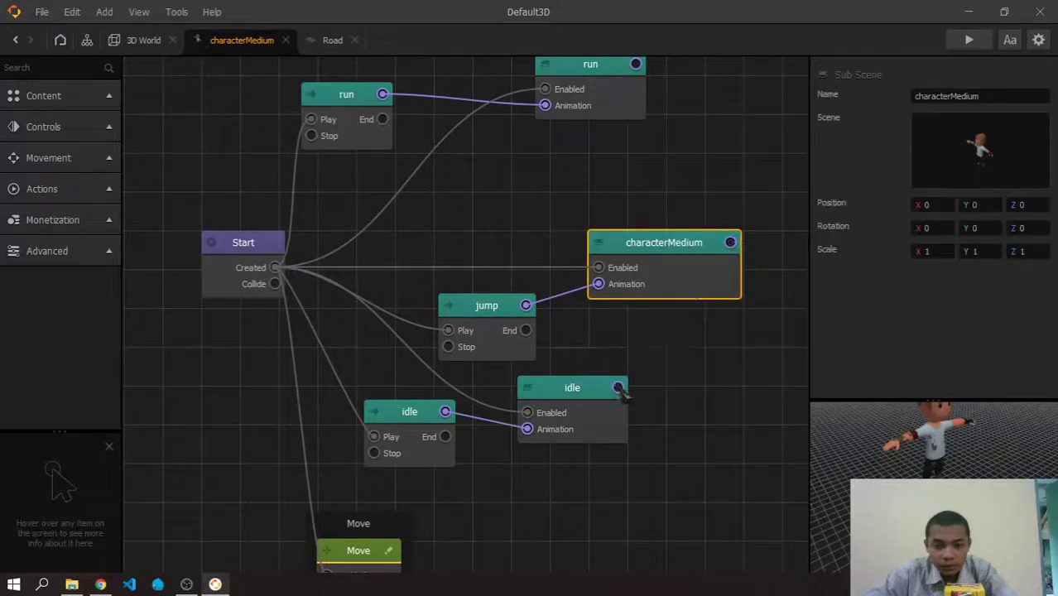
pyautogui.click(626, 166)
pyautogui.scroll(2, 613, 215)
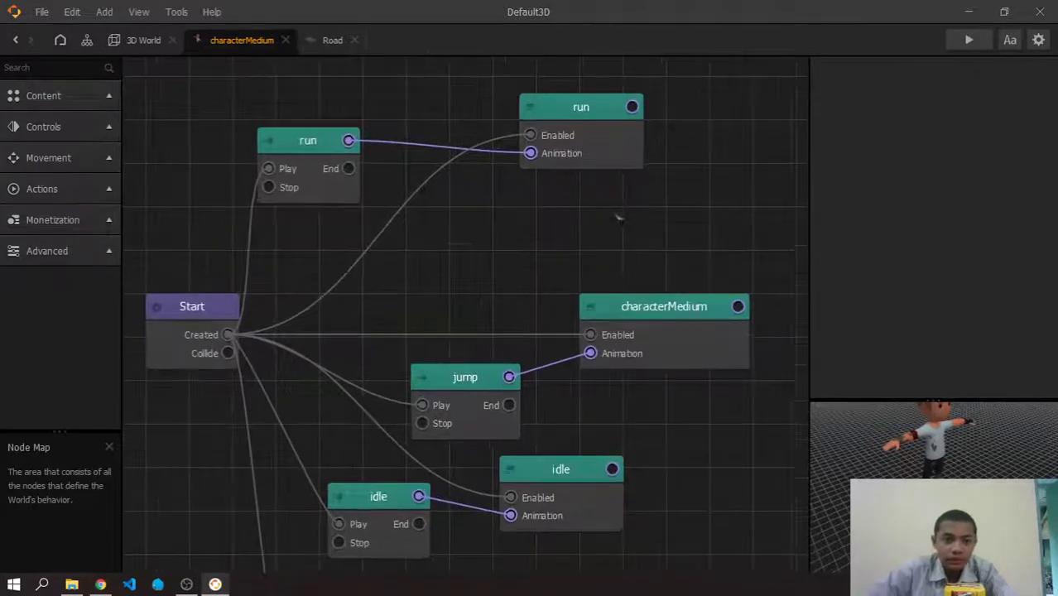
pyautogui.scroll(-1, 503, 241)
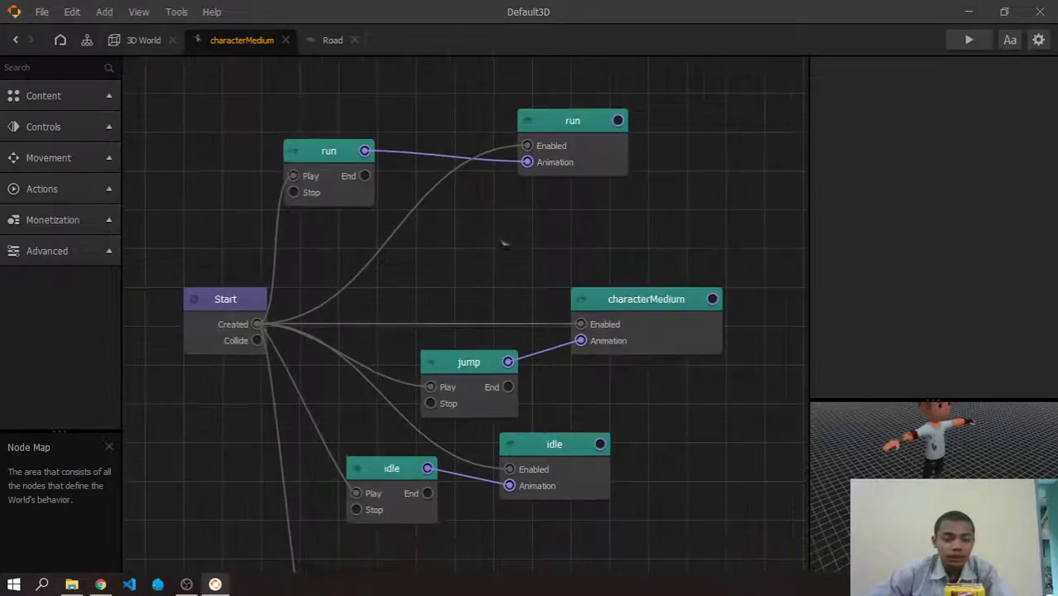
# In the 3D World, add the Keyboard Controls component from Advanced Platformer to characterMedium and preview the game.
pyautogui.click(332, 40)
pyautogui.click(143, 39)
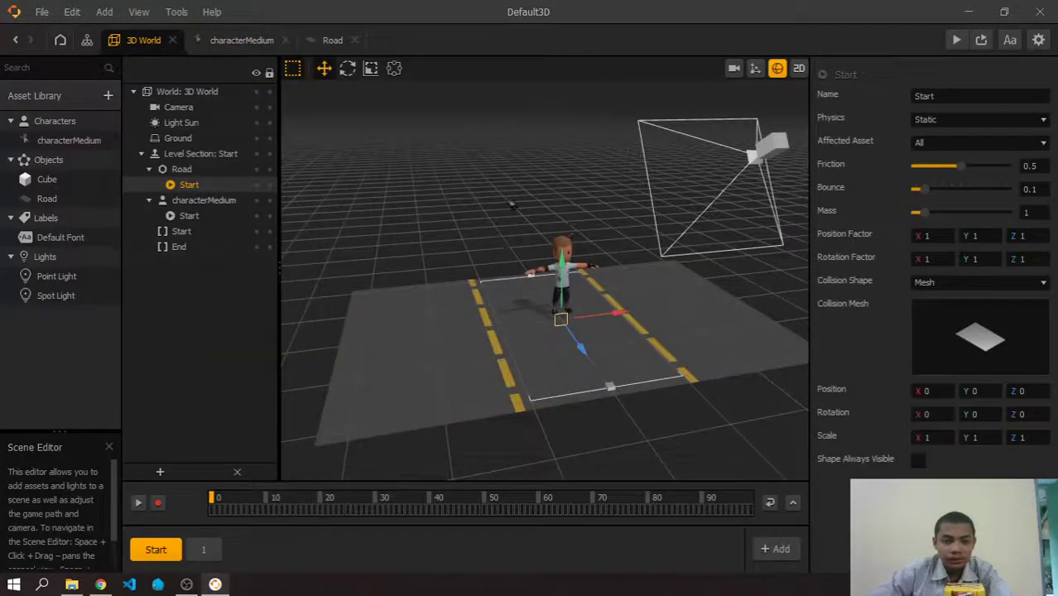
pyautogui.moveTo(520, 234); pyautogui.dragTo(489, 269)
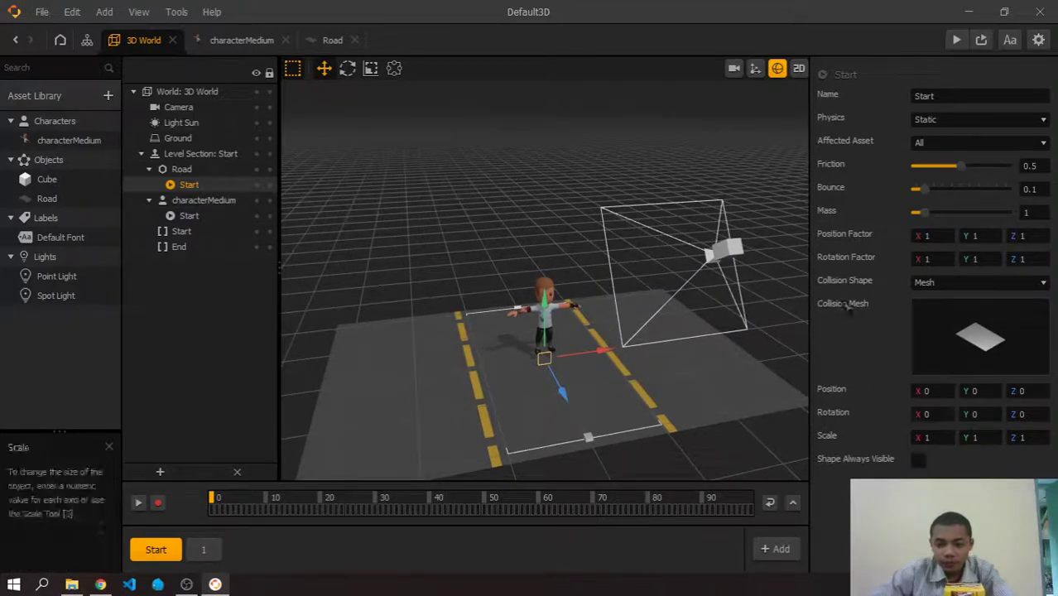
pyautogui.click(89, 144)
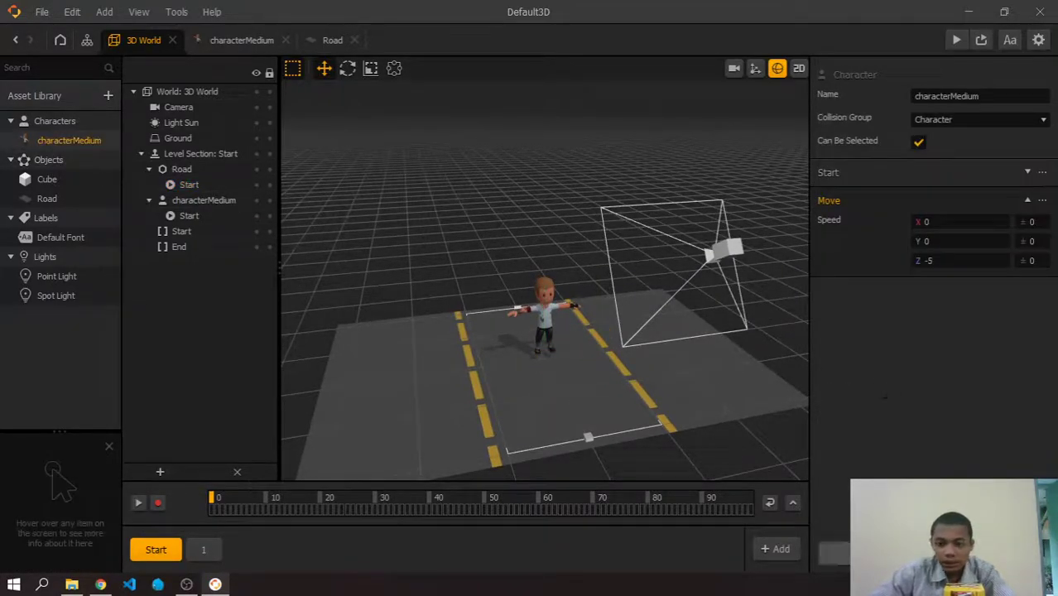
pyautogui.click(832, 554)
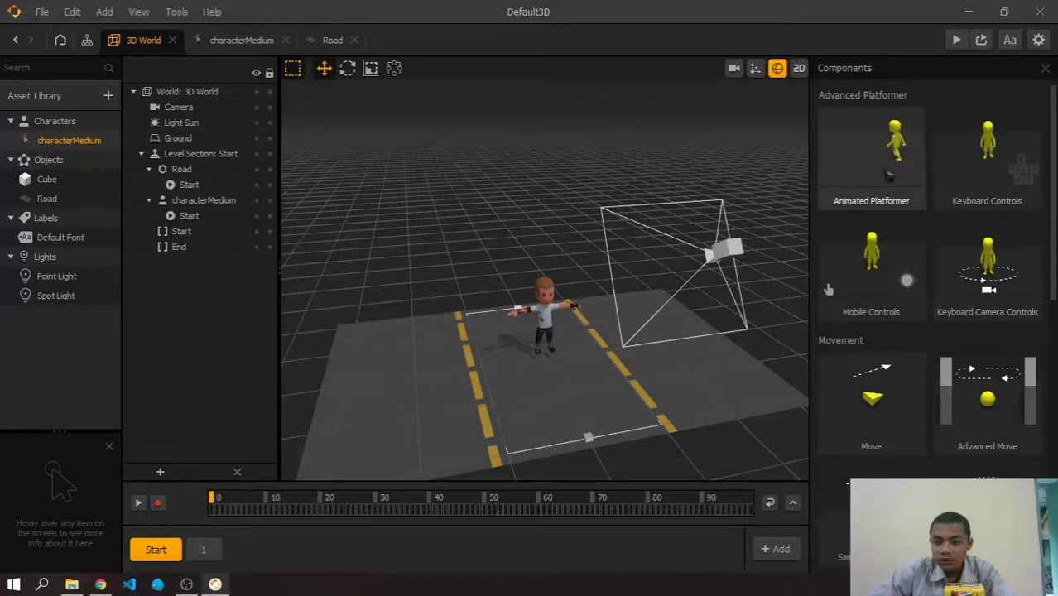
pyautogui.click(987, 153)
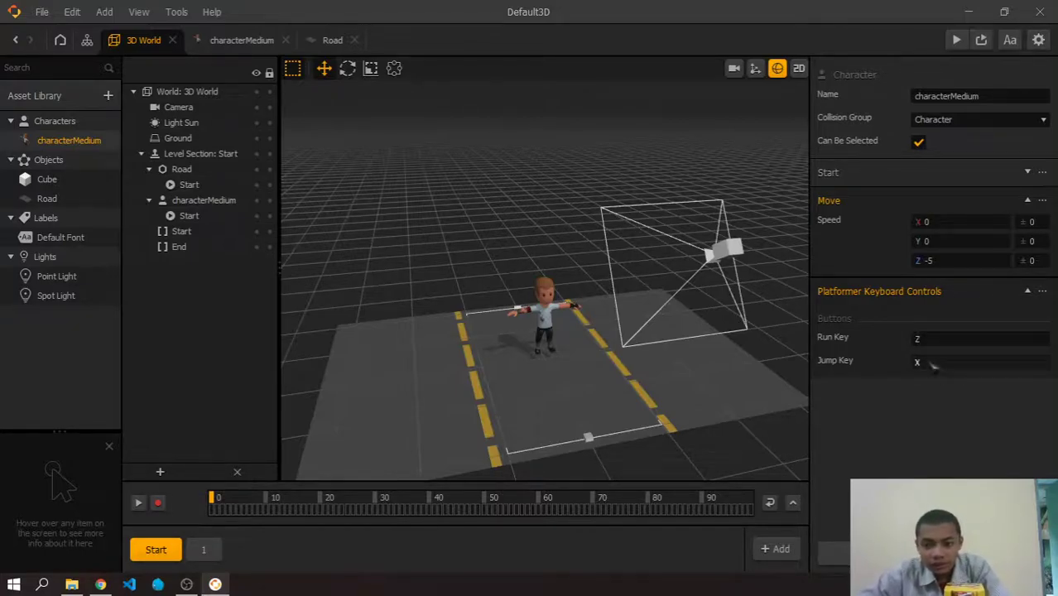
pyautogui.moveTo(915, 274)
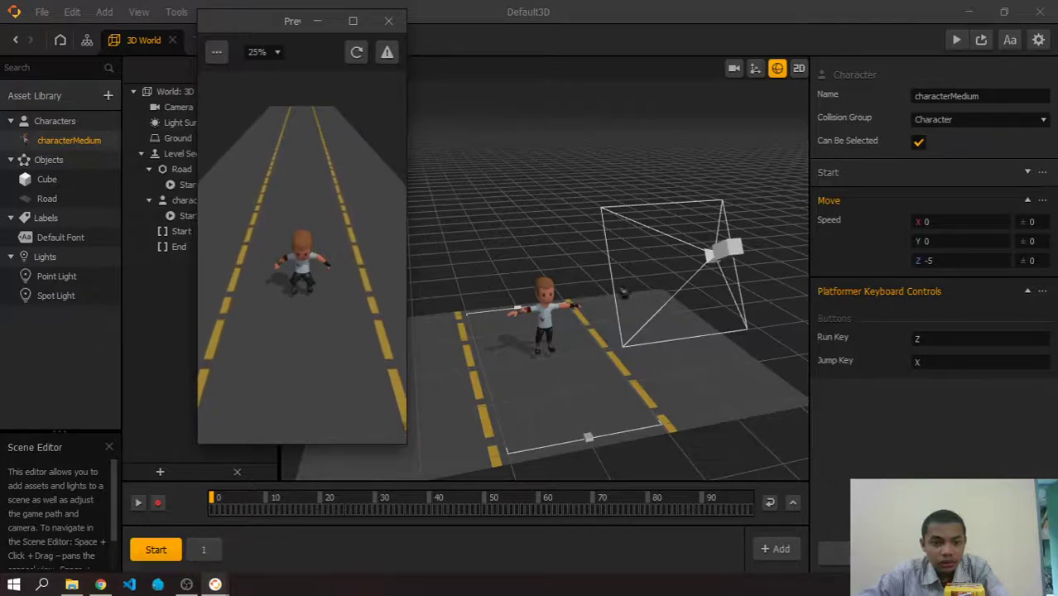
pyautogui.click(384, 22)
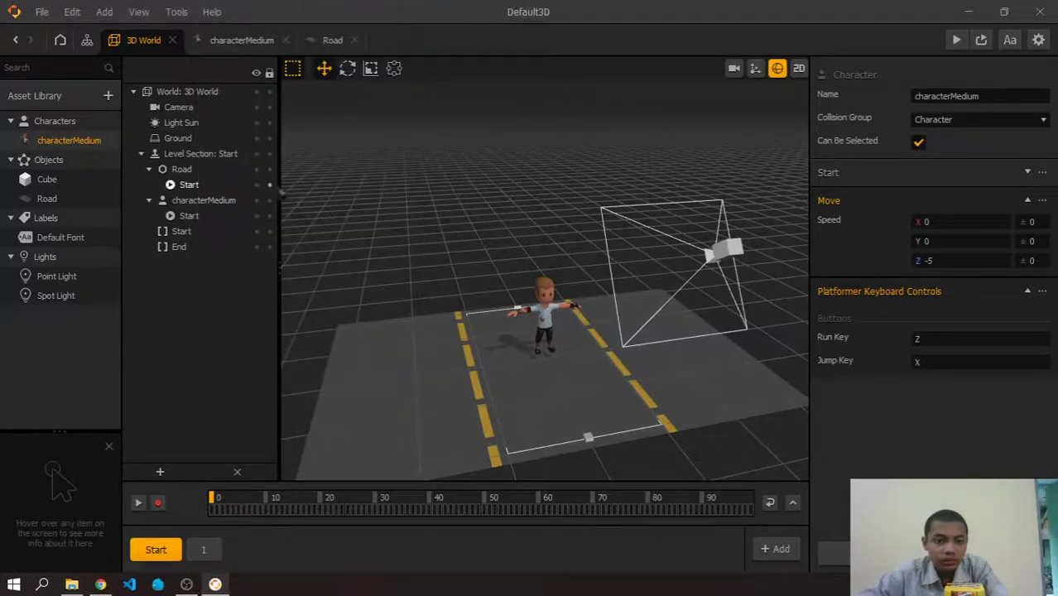
# Add an If Collide node to the characterMedium node map and link the Start node to its Enabled input.
pyautogui.click(242, 42)
pyautogui.moveTo(393, 230); pyautogui.dragTo(537, 447)
pyautogui.click(49, 130)
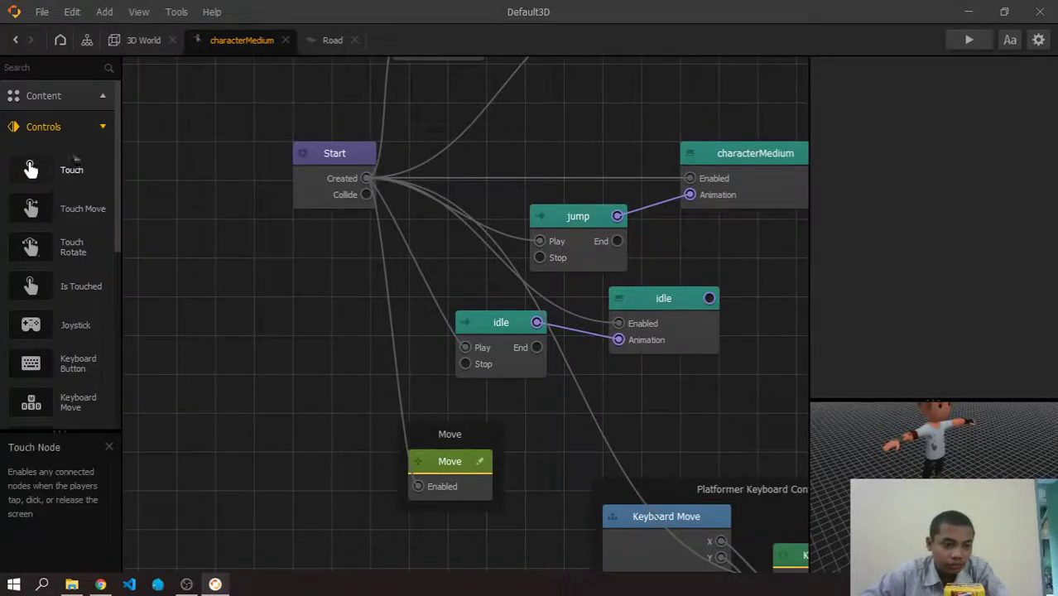
pyautogui.click(49, 157)
pyautogui.click(64, 162)
pyautogui.click(58, 190)
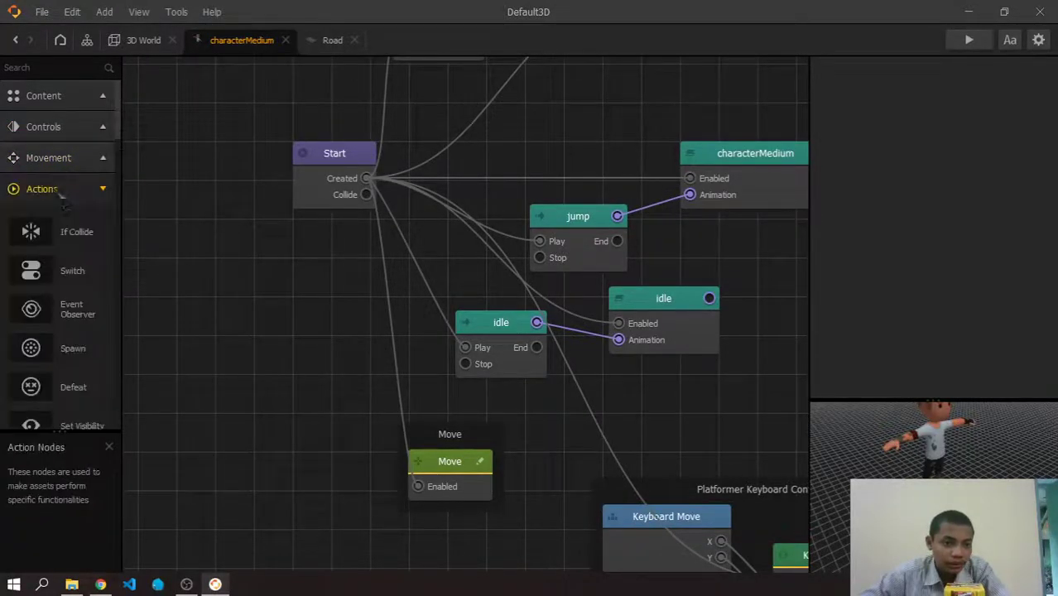
pyautogui.moveTo(330, 283); pyautogui.dragTo(329, 282)
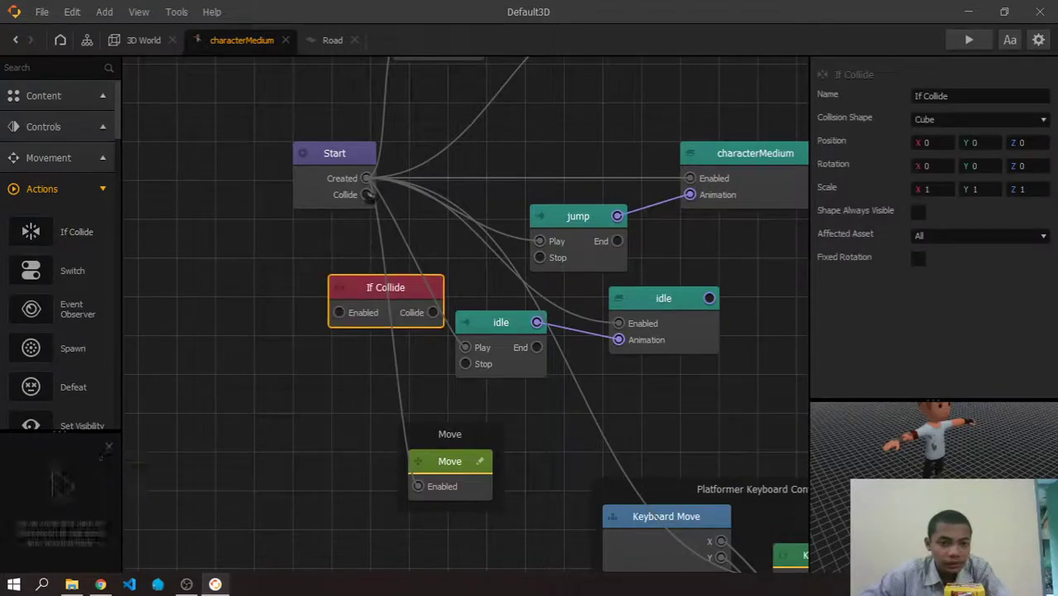
pyautogui.moveTo(367, 194); pyautogui.dragTo(339, 313)
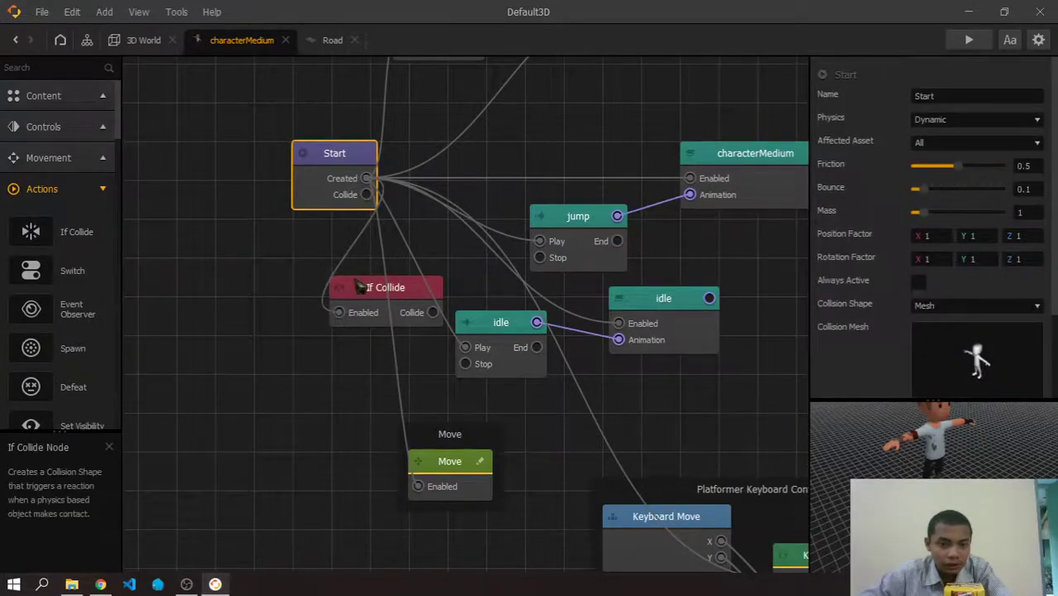
# Set the If Collide node's collision shape to Mesh, using the characterMedium mesh.
pyautogui.click(365, 290)
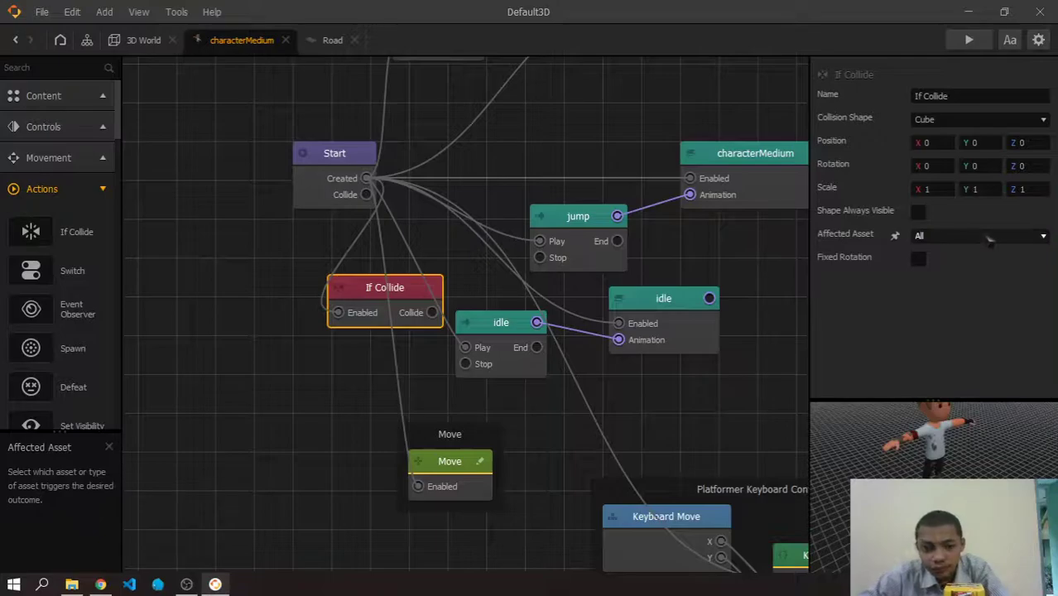
pyautogui.click(953, 119)
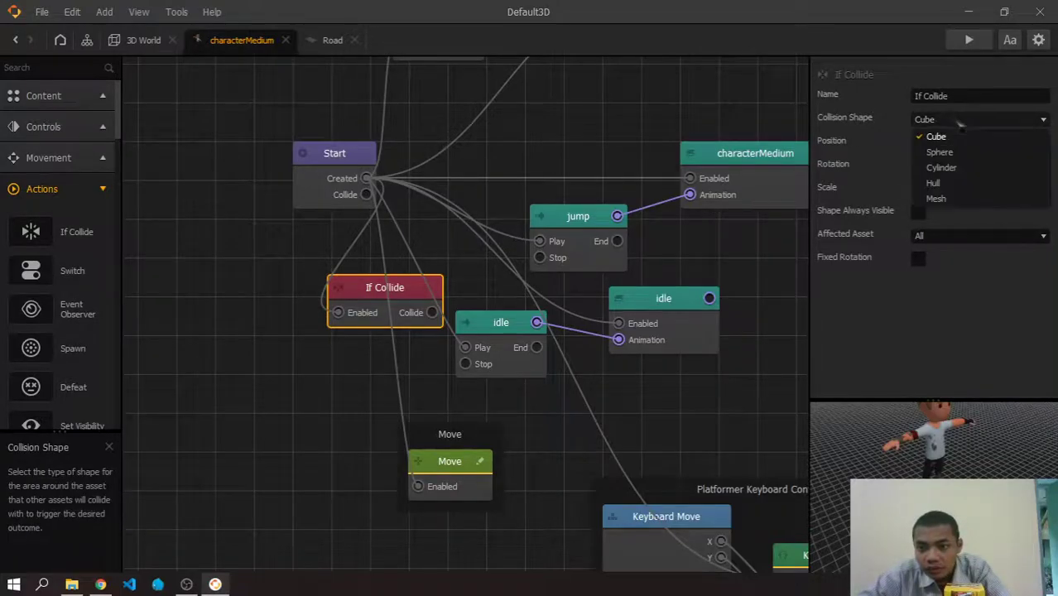
pyautogui.click(935, 199)
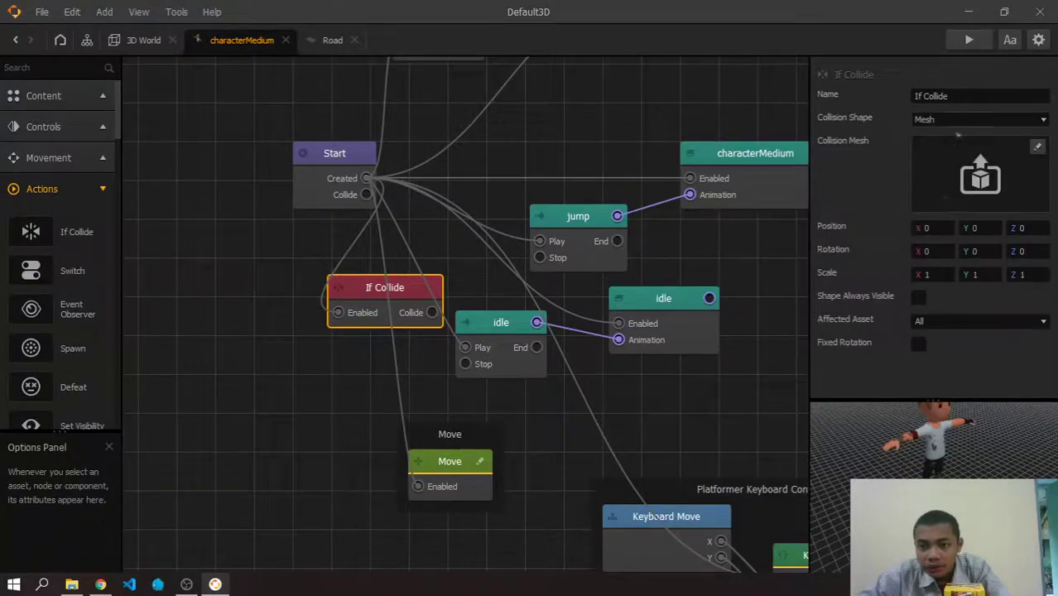
pyautogui.click(1037, 147)
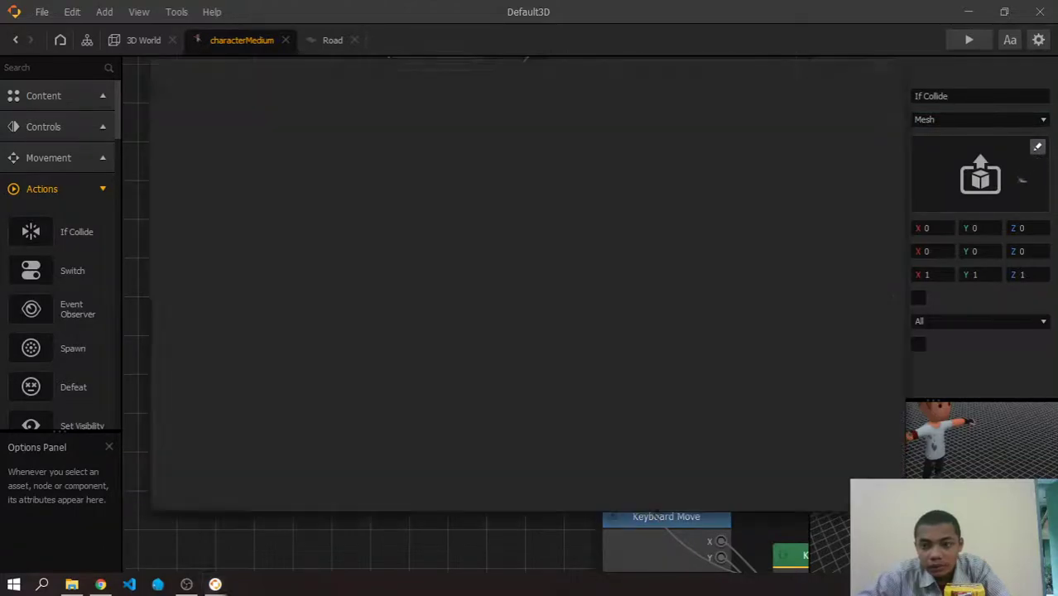
pyautogui.click(217, 410)
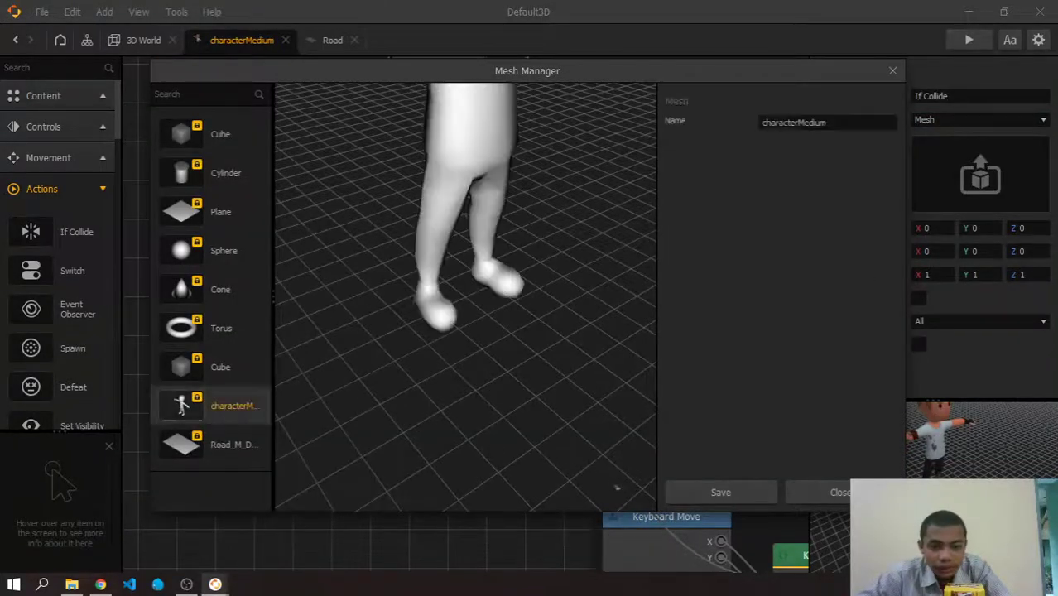
pyautogui.click(720, 492)
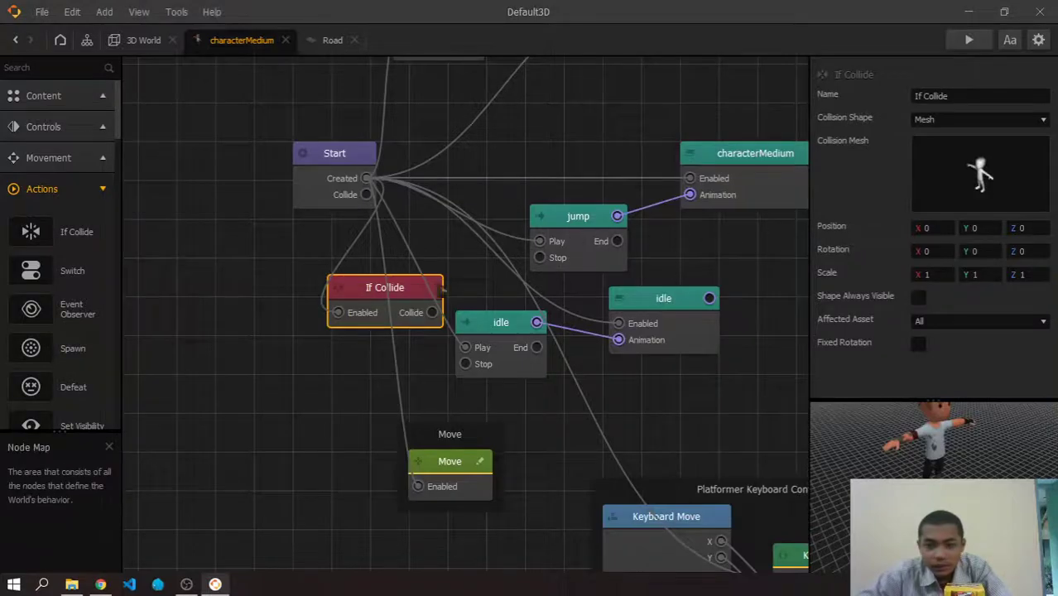
# Set If Collide's Affected Asset to Platform and test the game with its Collide output linked to the jump animation's Stop input.
pyautogui.click(944, 321)
pyautogui.click(954, 404)
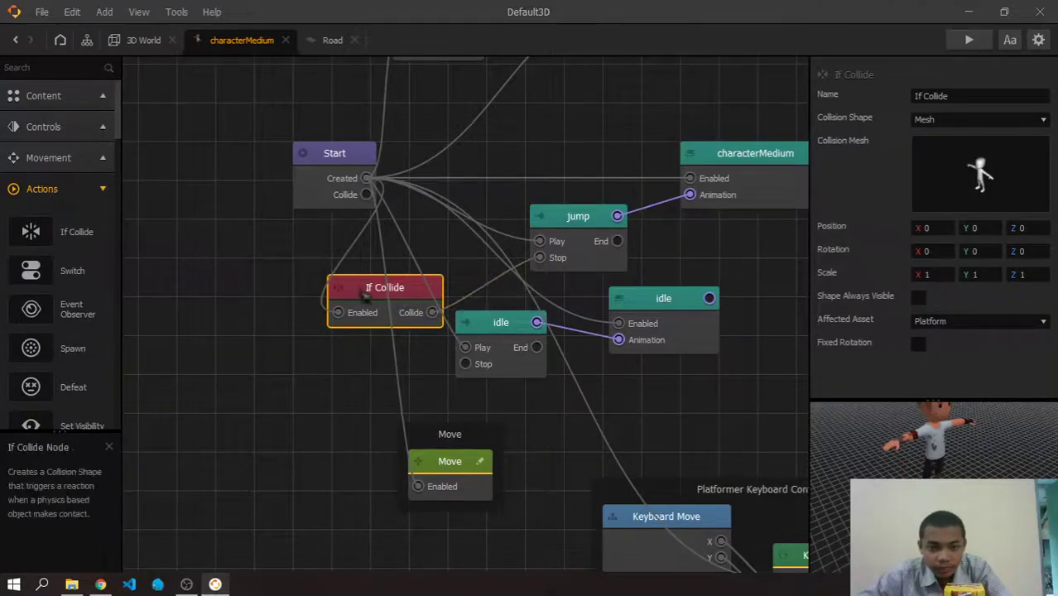
pyautogui.moveTo(364, 295); pyautogui.dragTo(376, 284)
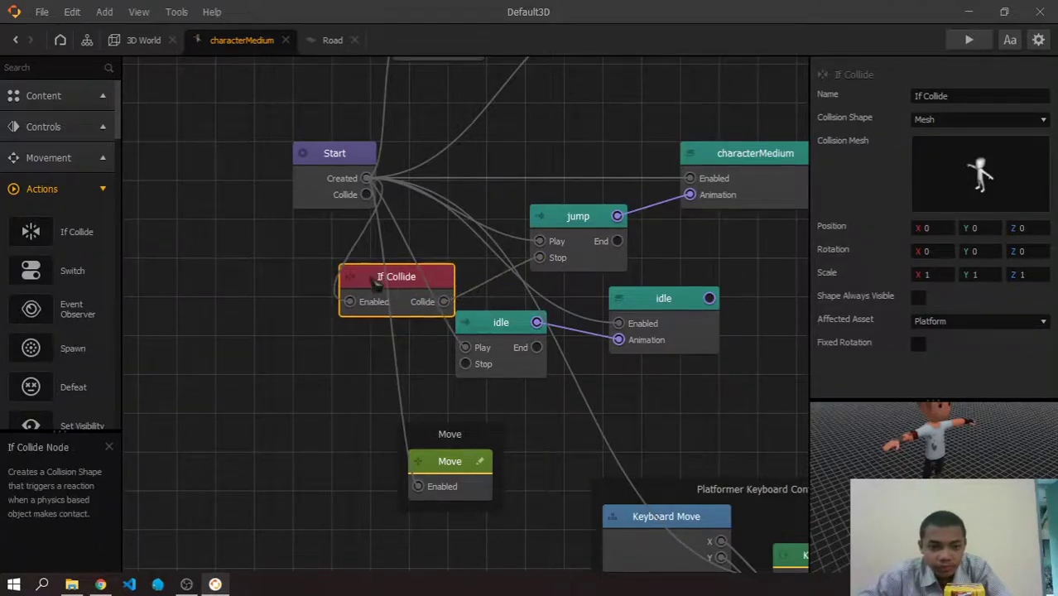
pyautogui.click(969, 40)
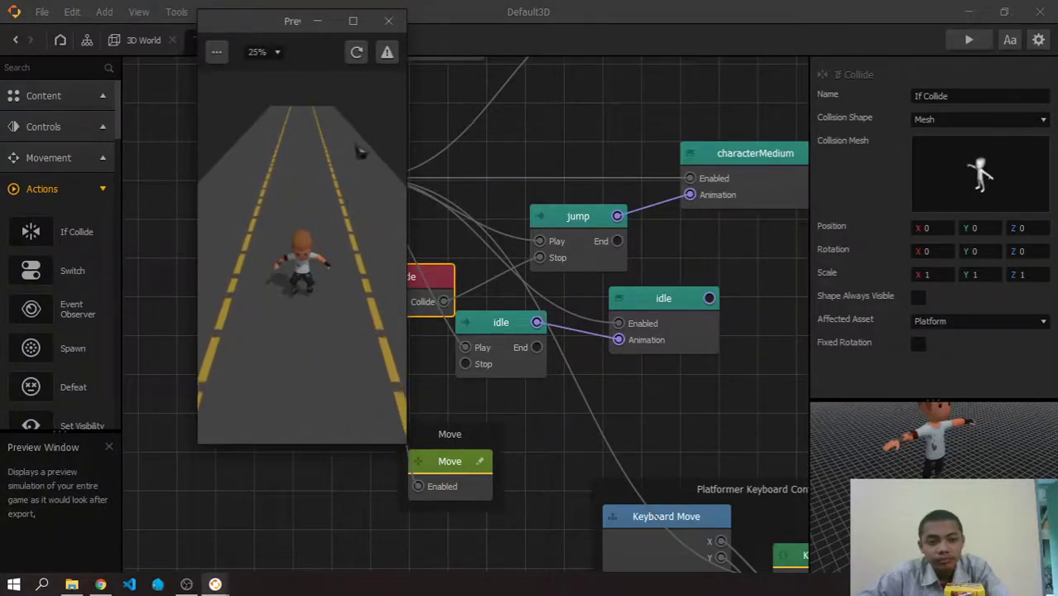
pyautogui.click(389, 21)
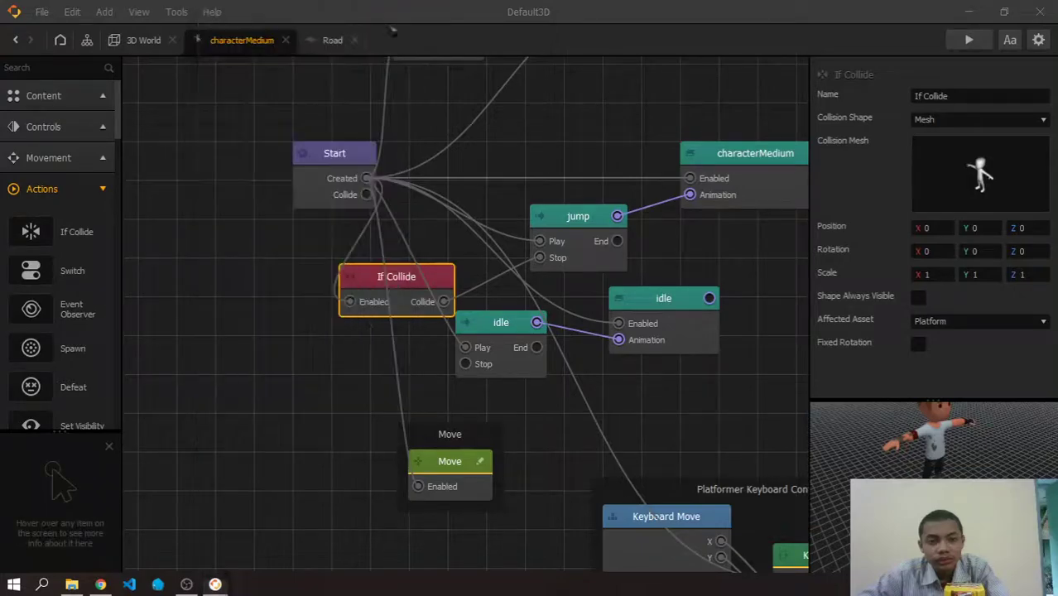
# In the 3D World, raise the character's Start collision shape to Y 28.234 and leave collision shape editing.
pyautogui.click(154, 47)
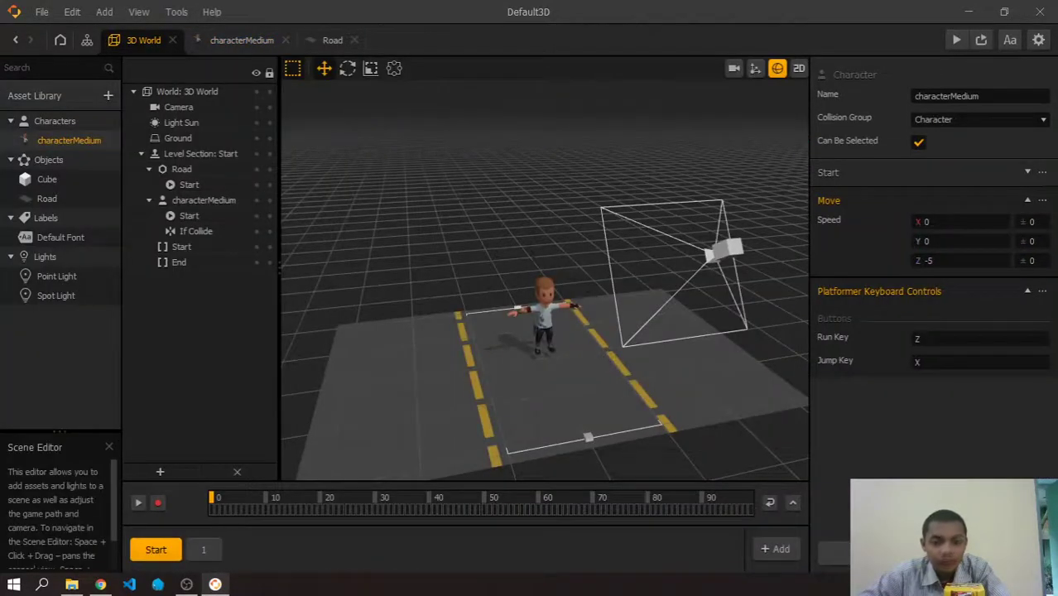
pyautogui.click(535, 328)
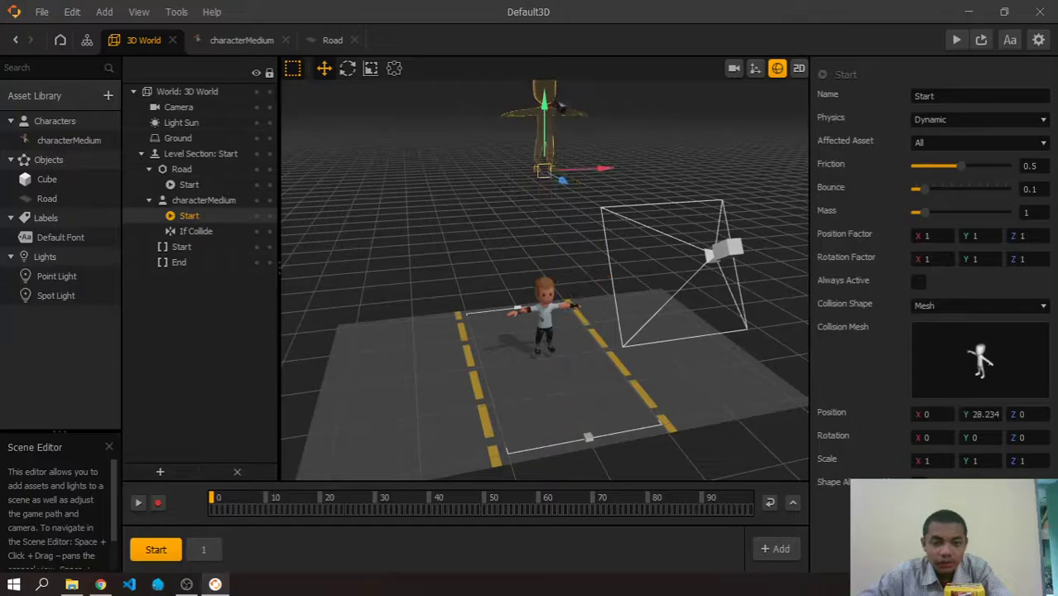
pyautogui.click(204, 200)
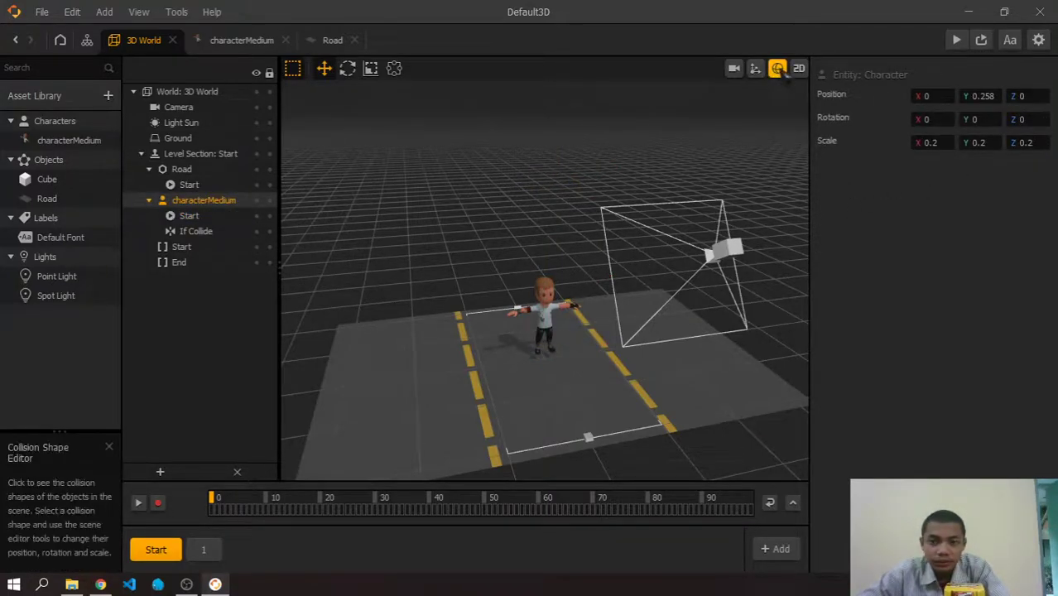
pyautogui.click(353, 96)
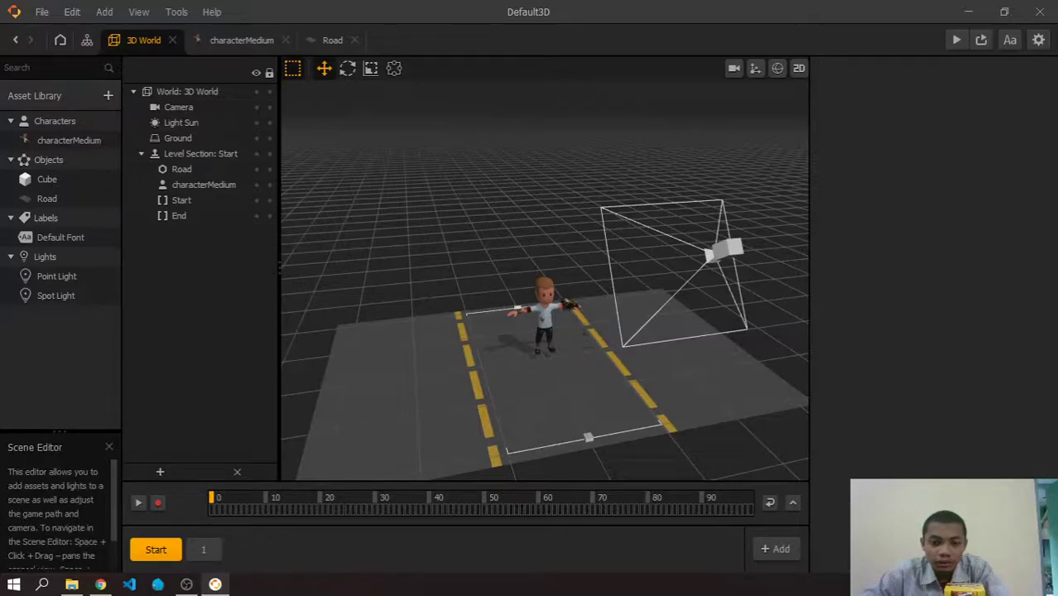
# Raise characterMedium above the road to Y 4.735 and preview the game.
pyautogui.click(560, 303)
pyautogui.moveTo(545, 291); pyautogui.dragTo(545, 141)
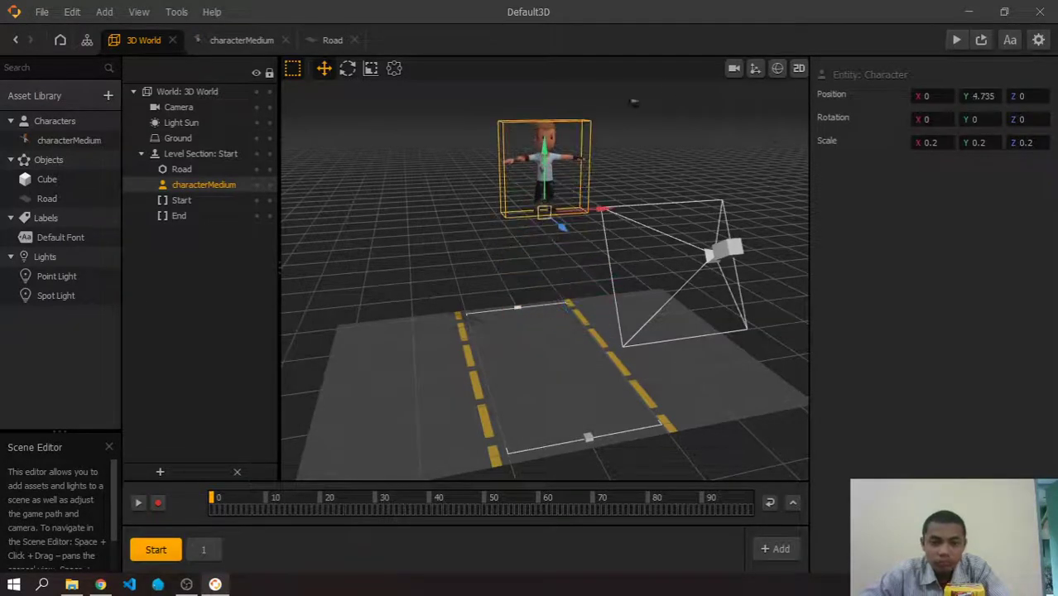
pyautogui.click(957, 39)
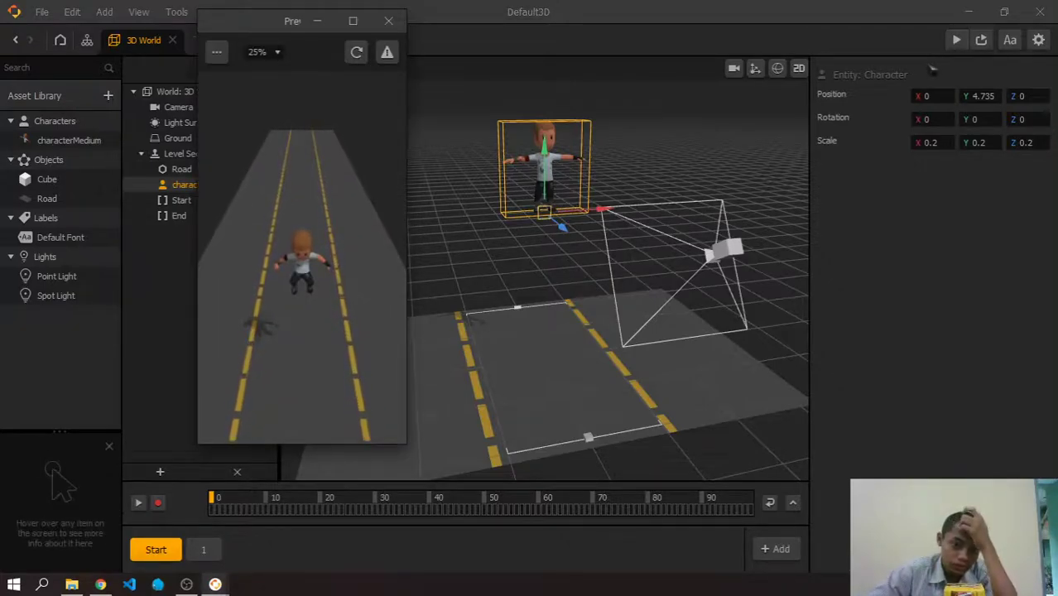
pyautogui.click(389, 21)
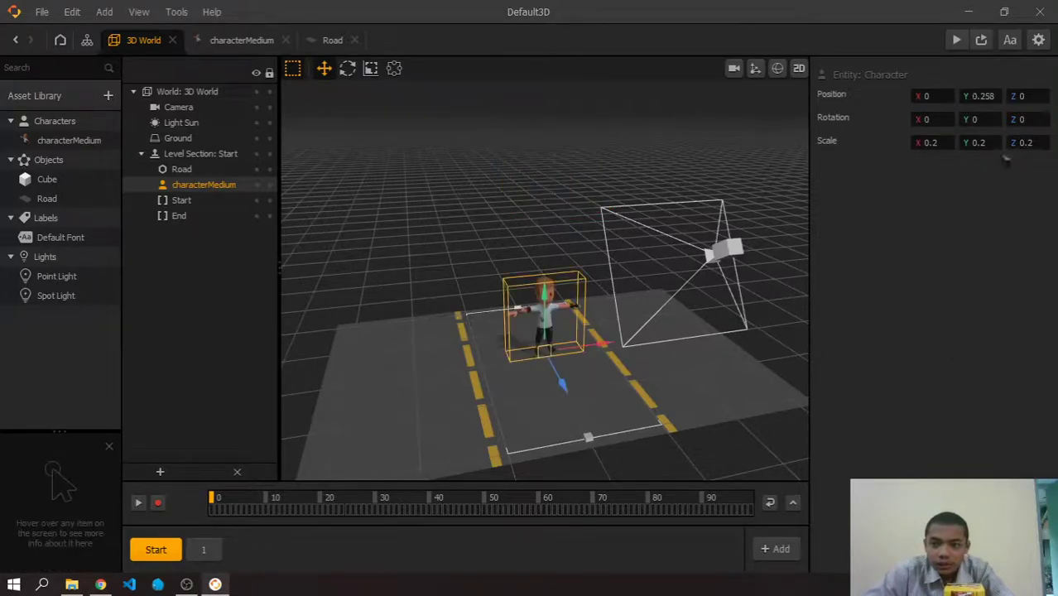
# Move characterMedium above Road within the Start level section's object order.
pyautogui.click(551, 322)
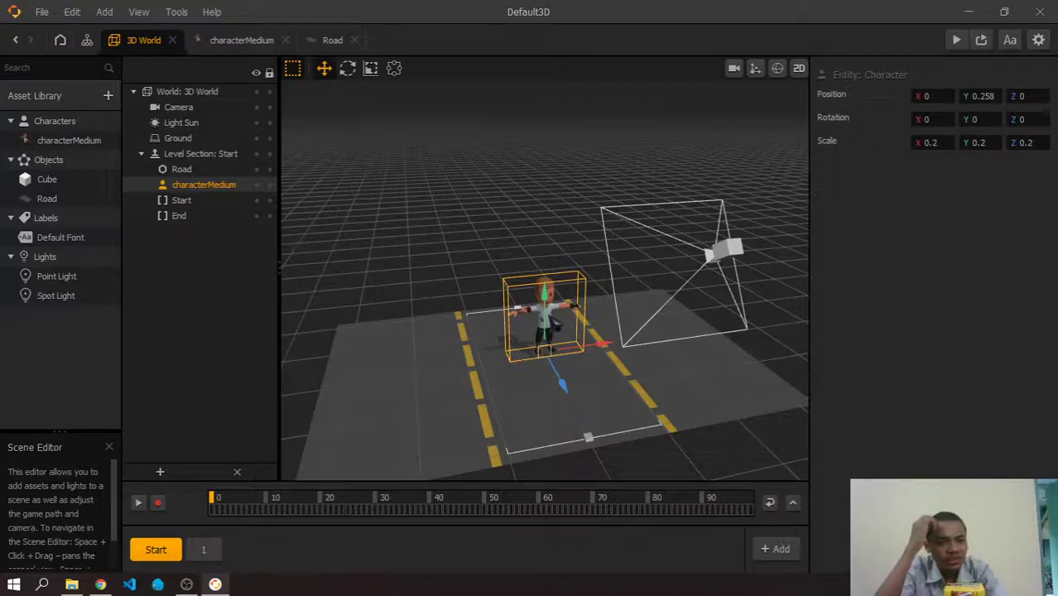
pyautogui.moveTo(191, 187); pyautogui.dragTo(201, 168)
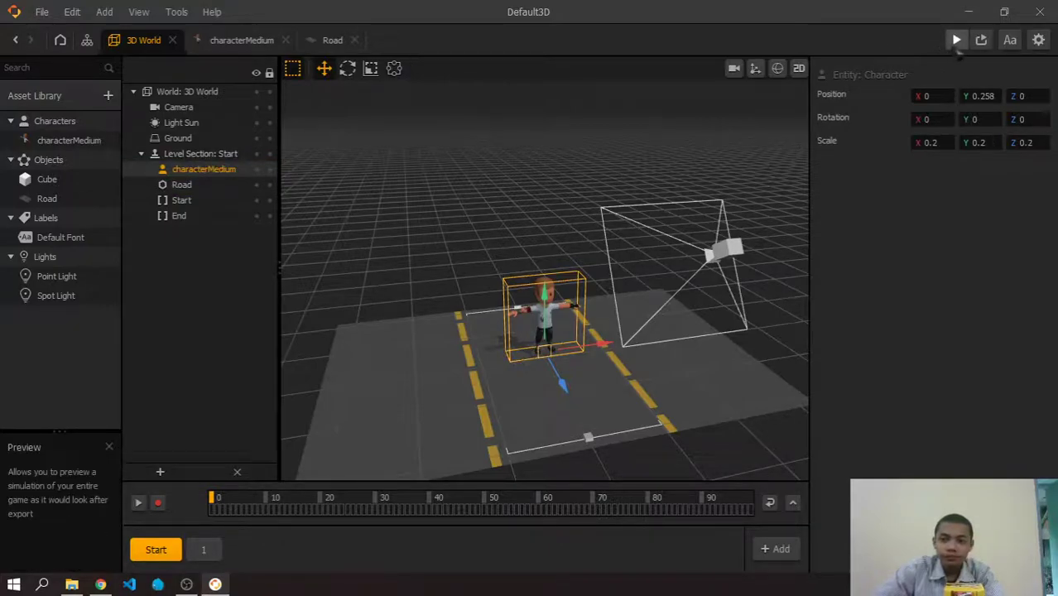
# Set the Ground's type to Grass, previewing the game before and after the change.
pyautogui.click(957, 40)
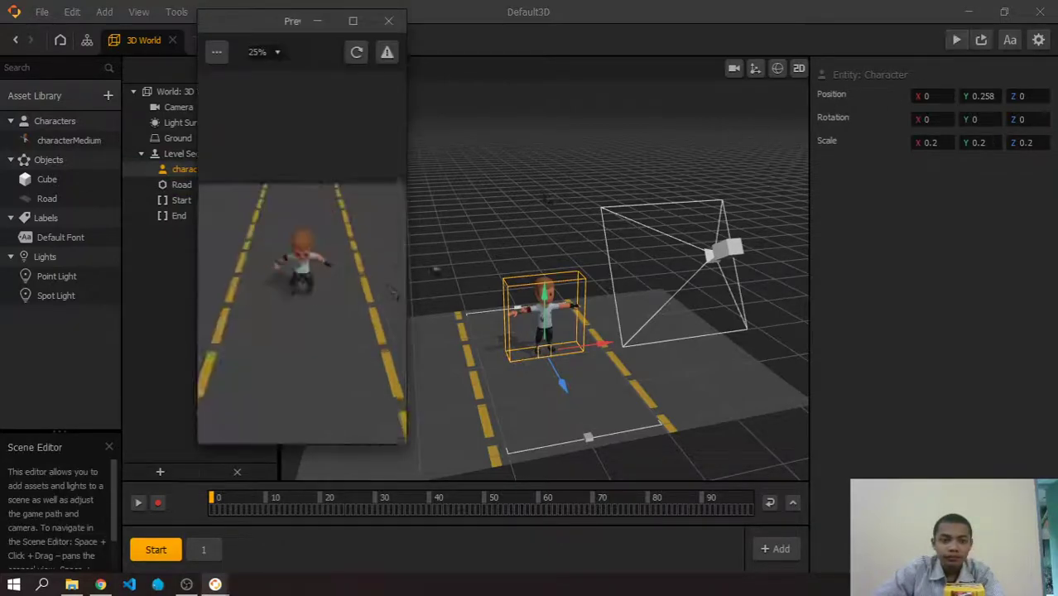
pyautogui.click(390, 22)
pyautogui.click(203, 140)
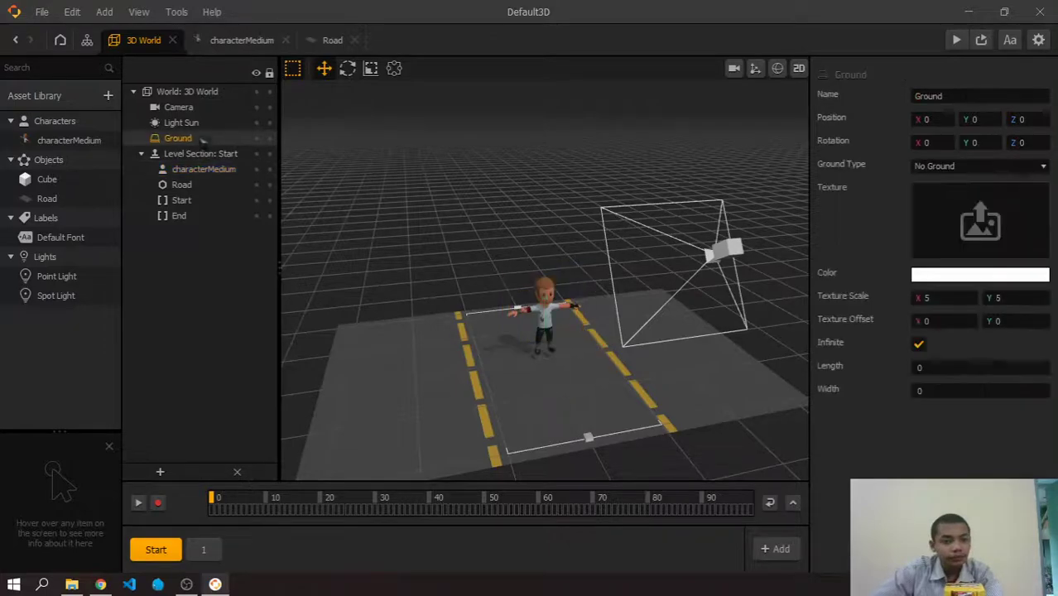
pyautogui.click(971, 167)
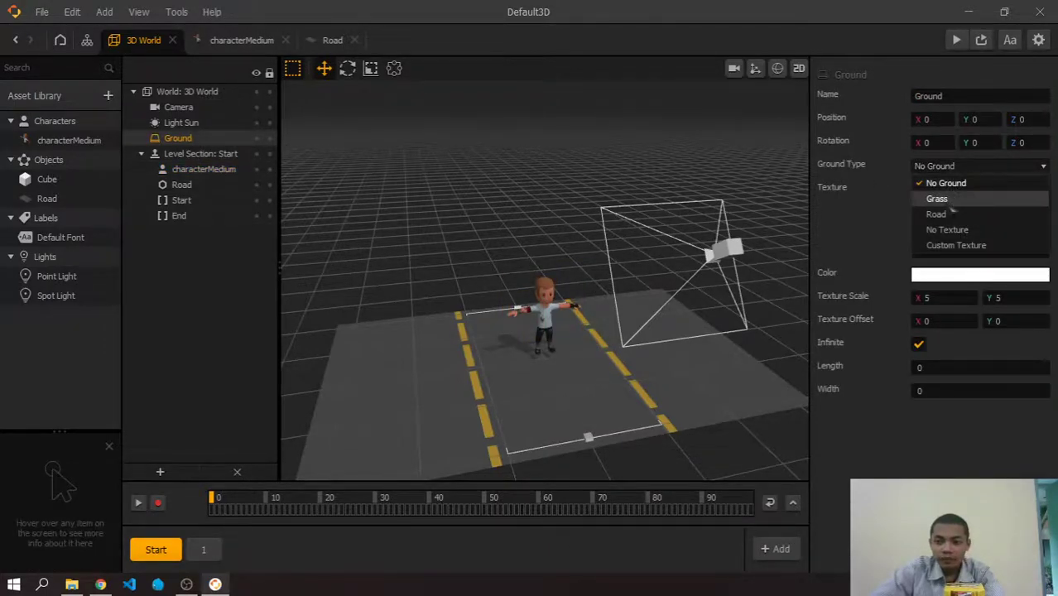
pyautogui.click(944, 199)
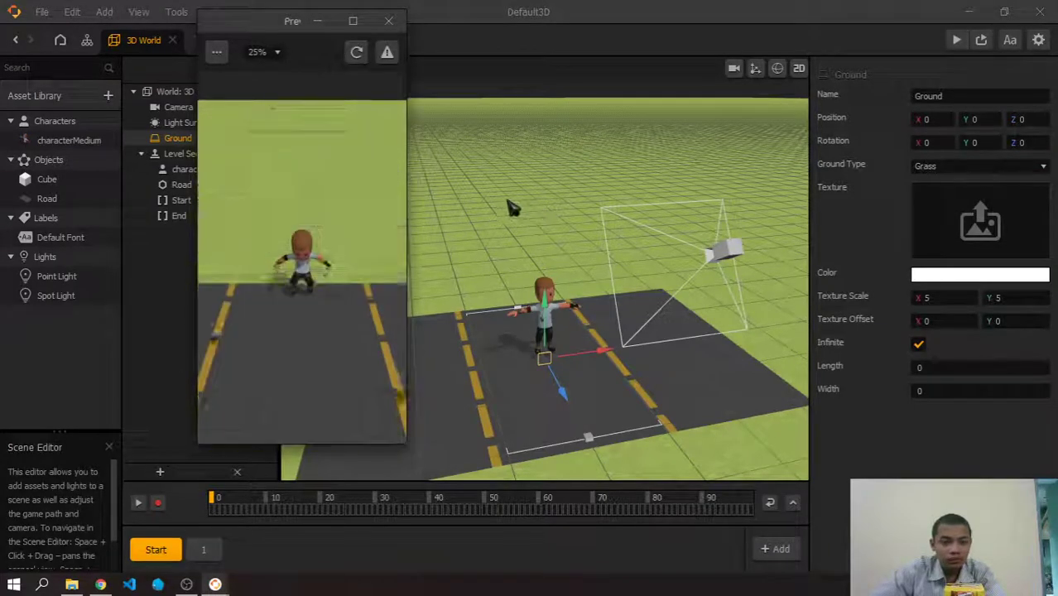
pyautogui.click(388, 20)
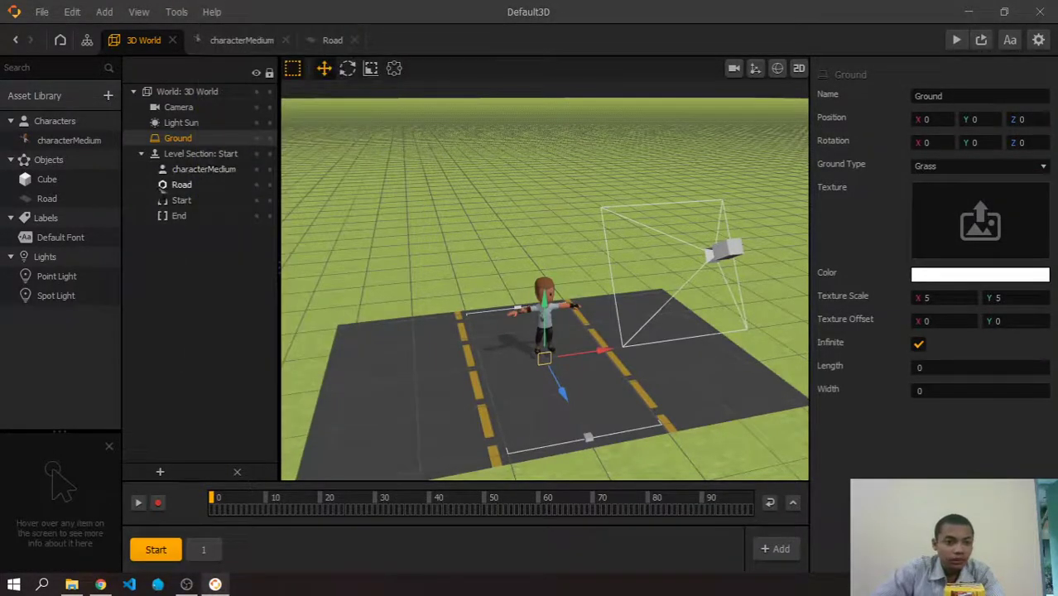
# Hide the Road in the scene, preview the game on the grass ground and check the preview's warnings.
pyautogui.click(257, 185)
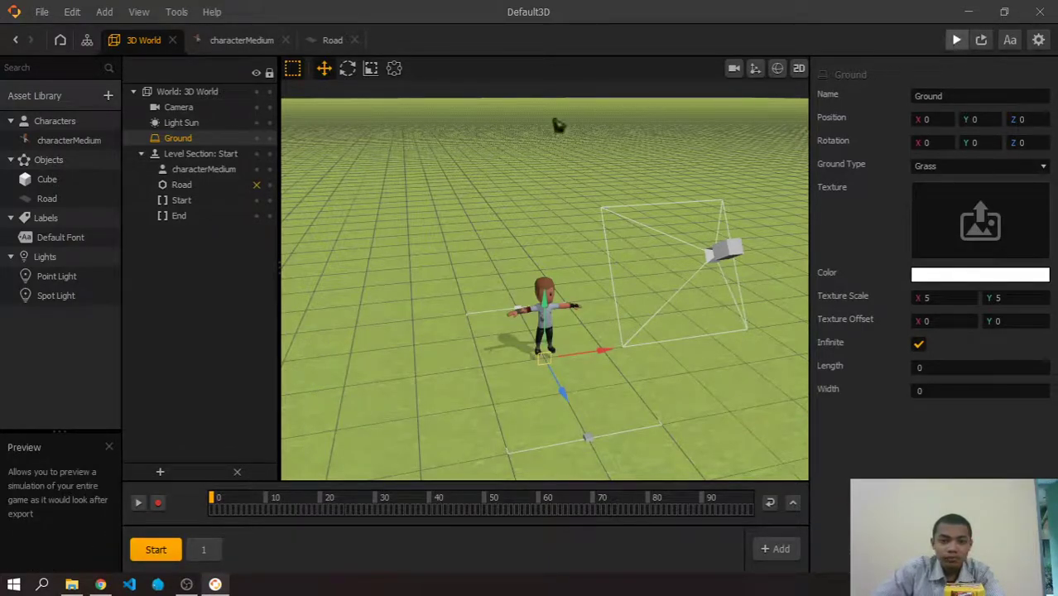
pyautogui.click(387, 52)
pyautogui.click(387, 52)
pyautogui.click(388, 52)
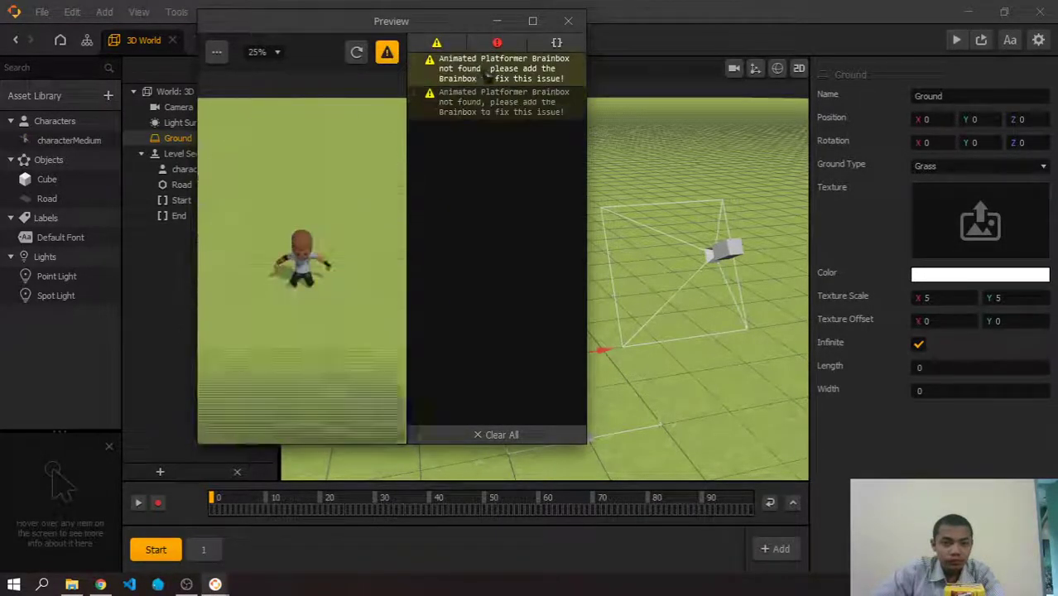
pyautogui.click(569, 21)
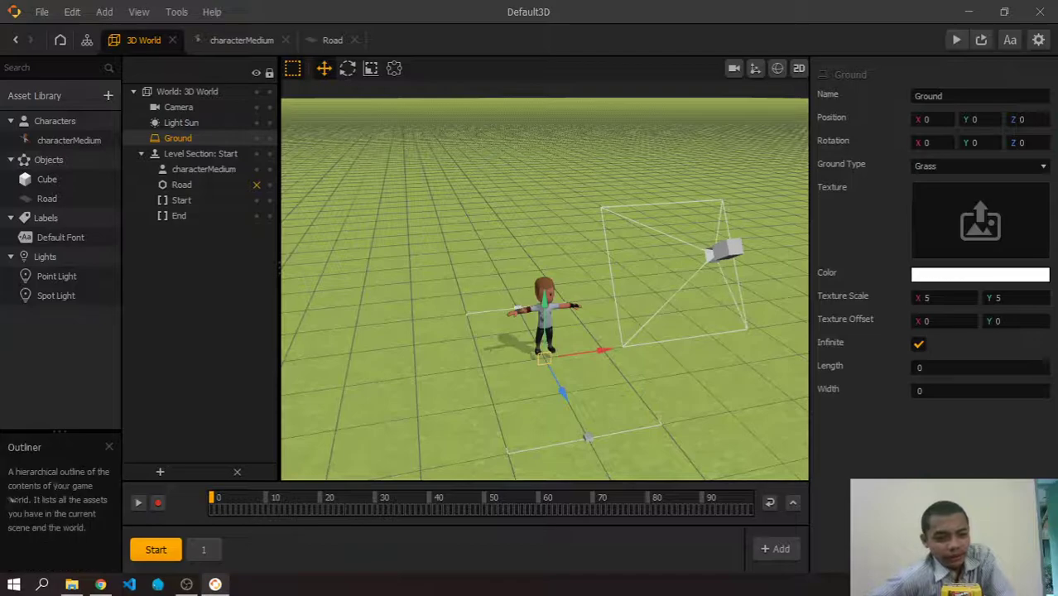
# Show the Road again and set the Ground's type back to No Ground.
pyautogui.click(257, 184)
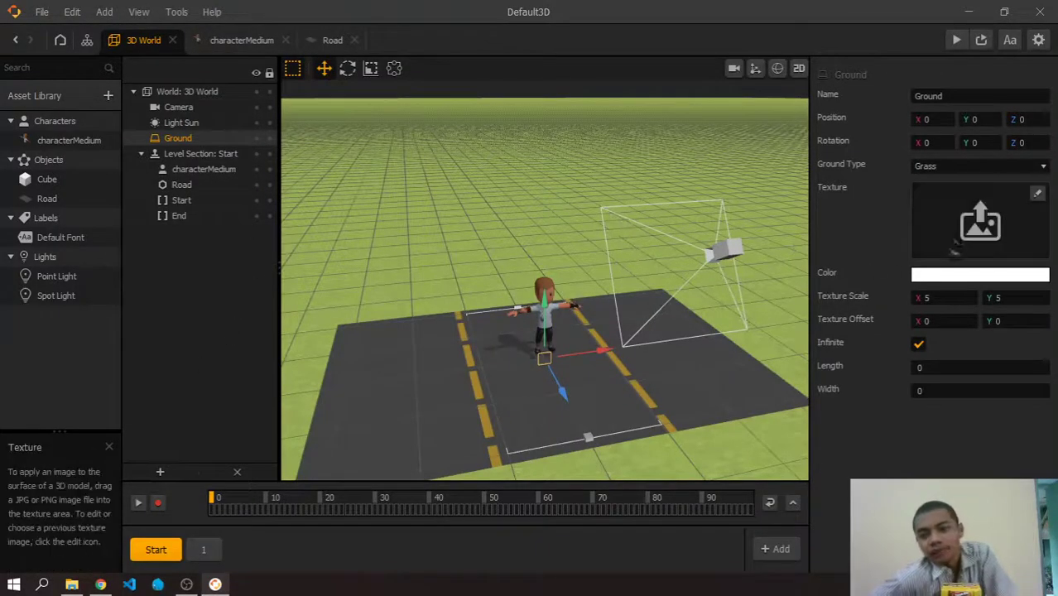
pyautogui.click(960, 167)
pyautogui.click(961, 185)
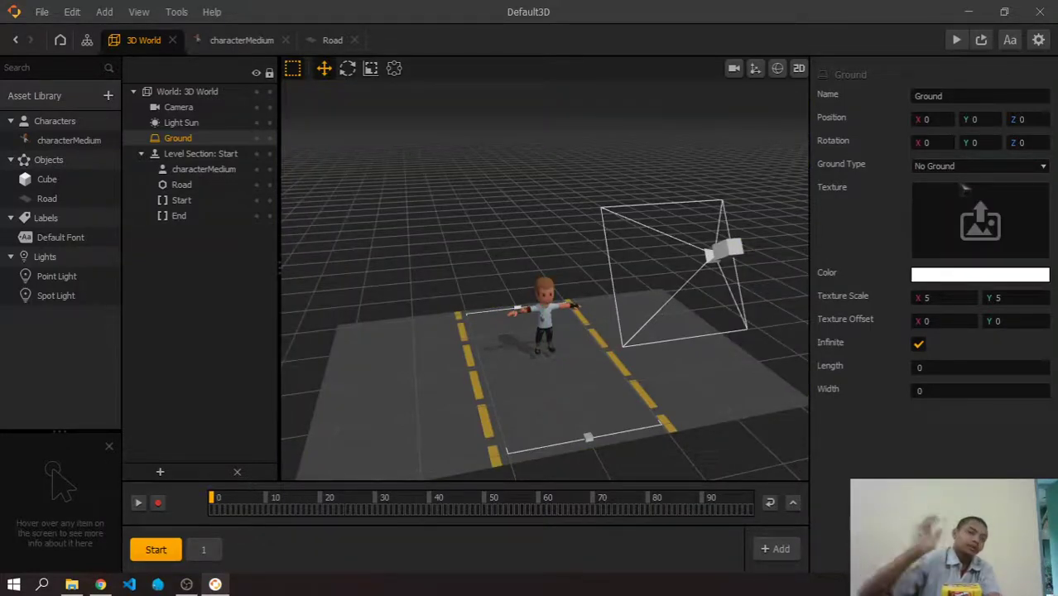
# Save the project as percobaan in a new folder named Buildbox inside the Development folder on drive D.
pyautogui.click(72, 11)
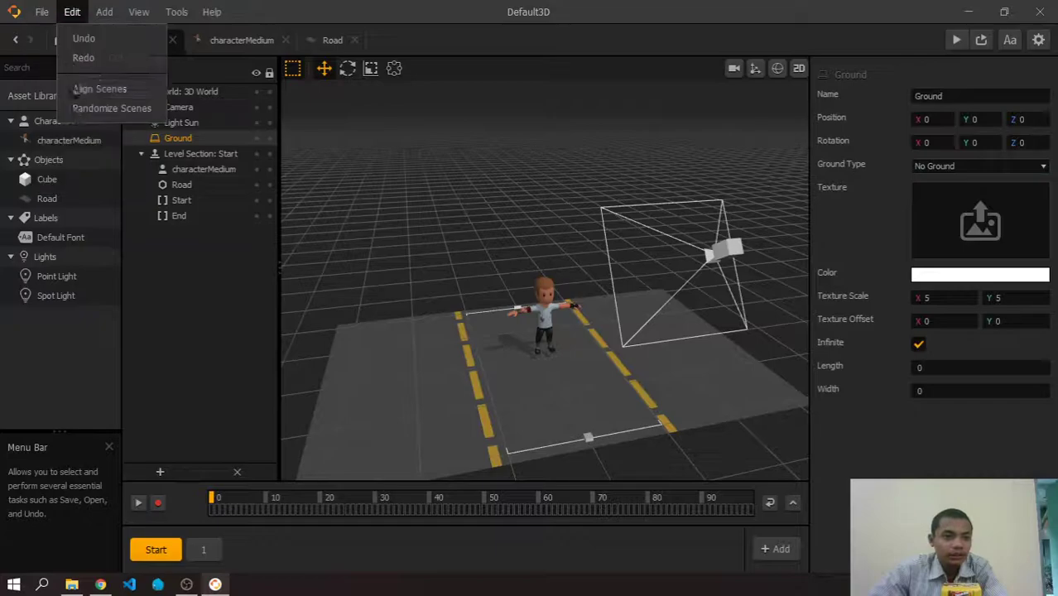
pyautogui.click(41, 12)
pyautogui.click(65, 95)
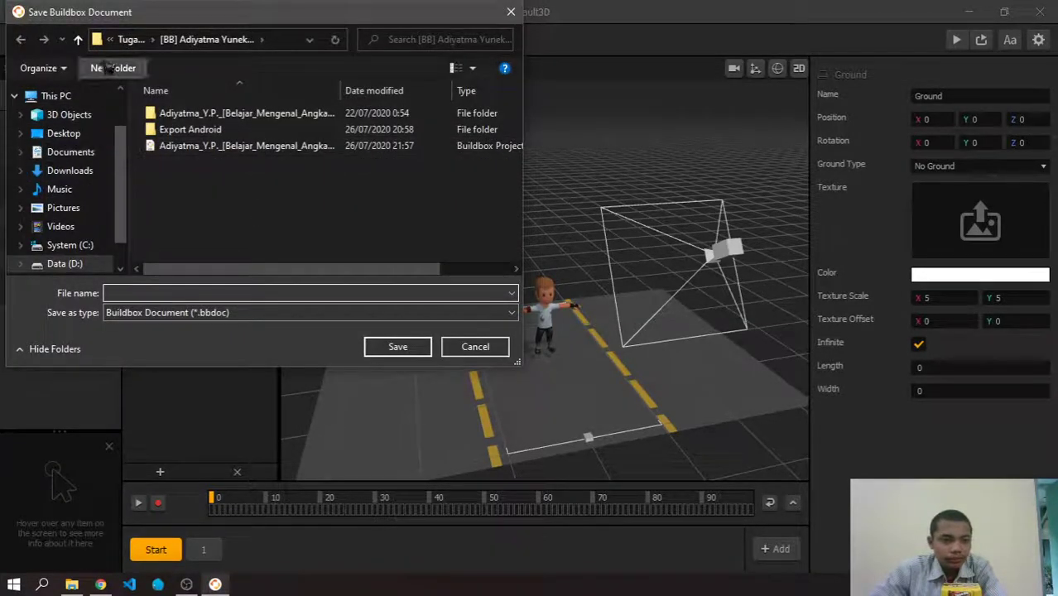
pyautogui.click(70, 264)
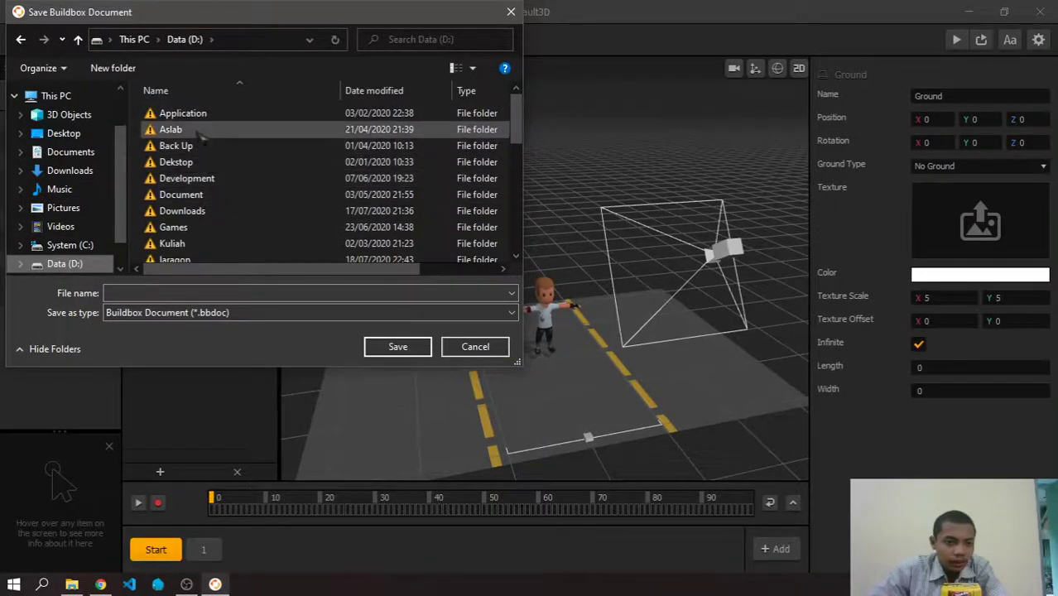
pyautogui.doubleClick(199, 180)
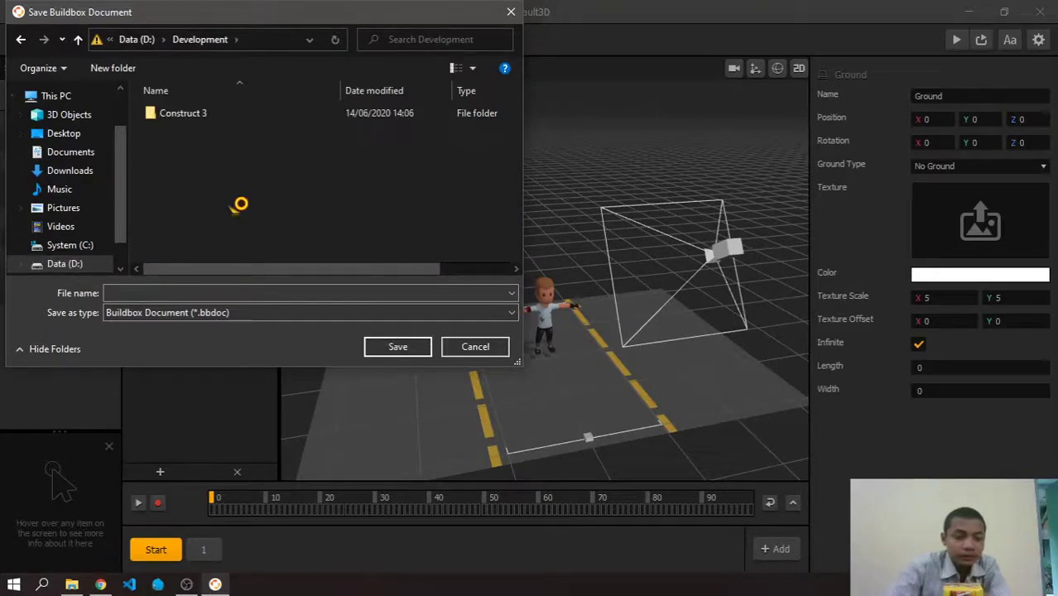
pyautogui.hotkey('ctrl', 'shift', 'n')
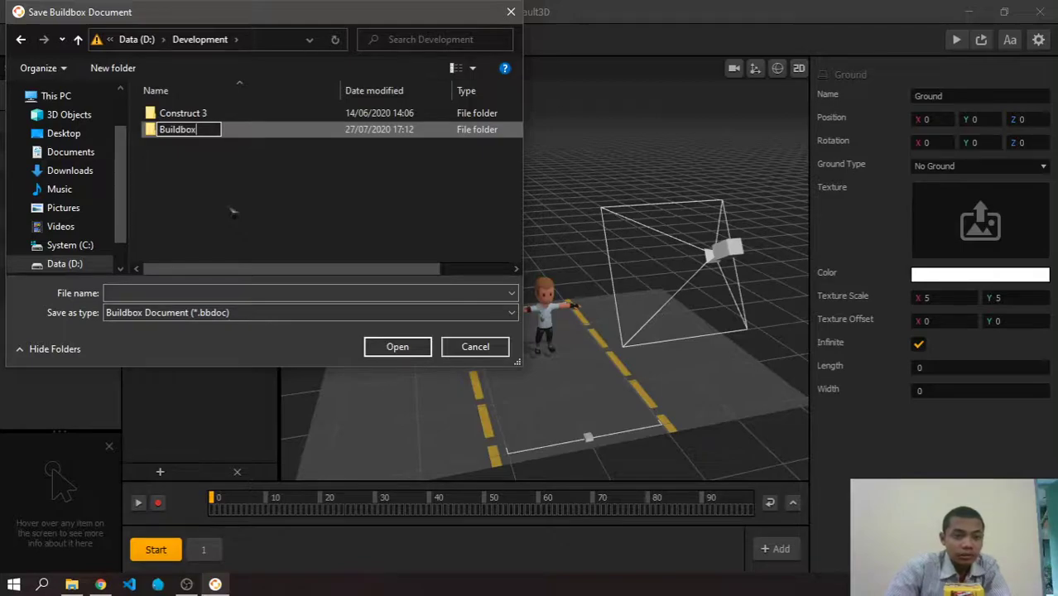
pyautogui.press('Return')
pyautogui.press('Return')
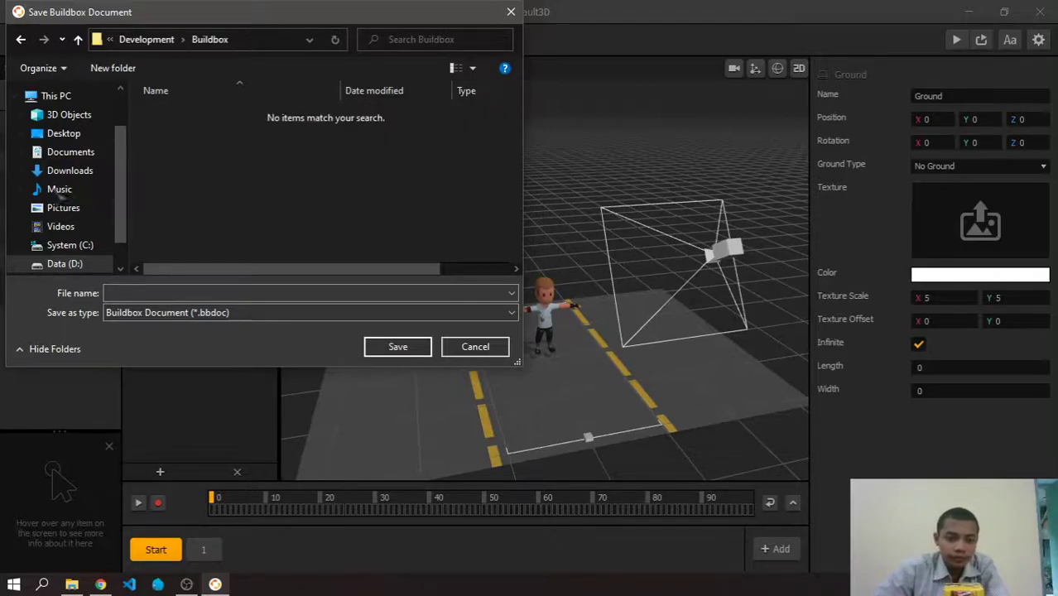
pyautogui.click(139, 296)
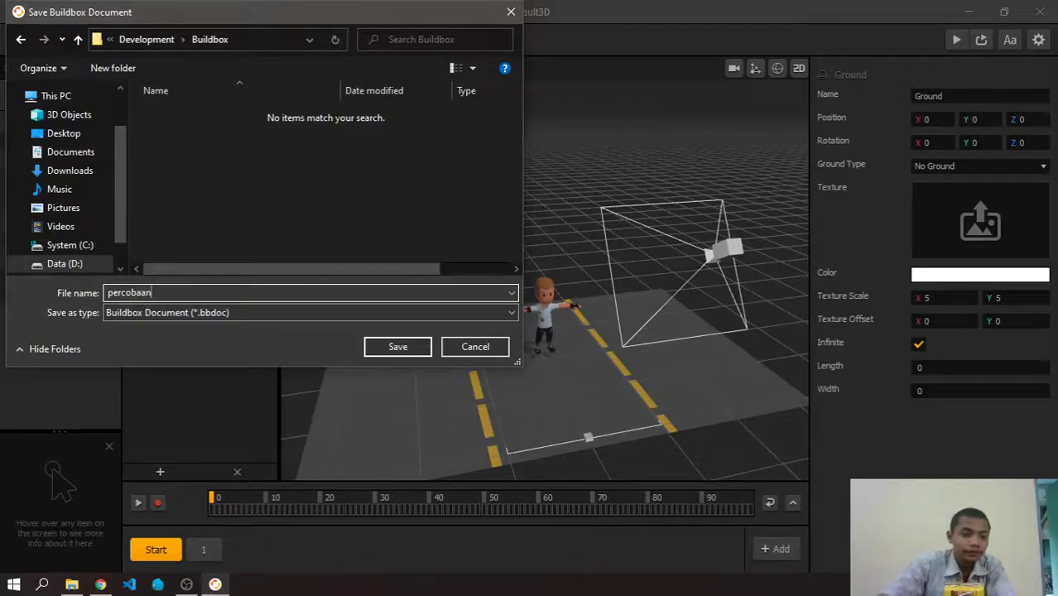
pyautogui.press('Return')
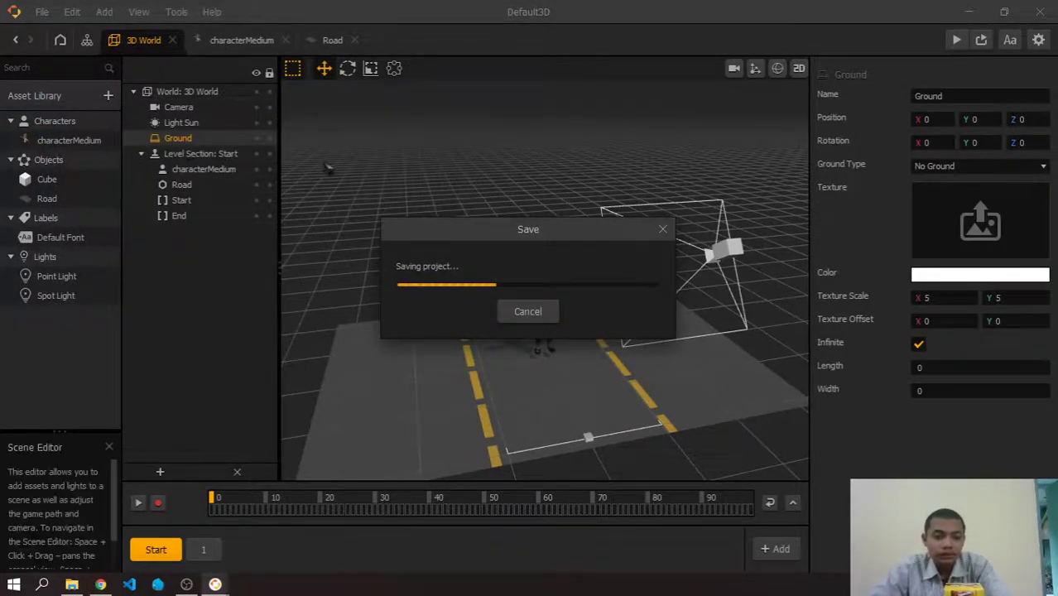
# Switch to Chrome and bring up the already open Buildbox Blog page.
pyautogui.hotkey('alt', 'Tab')
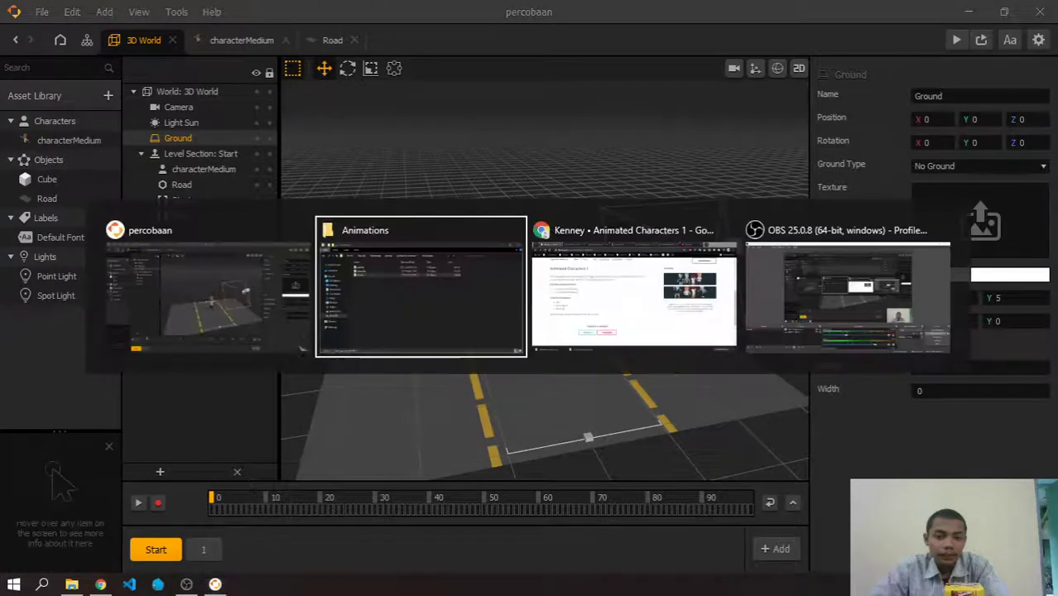
pyautogui.hotkey('alt', 'Tab')
pyautogui.hotkey('alt', 'Tab')
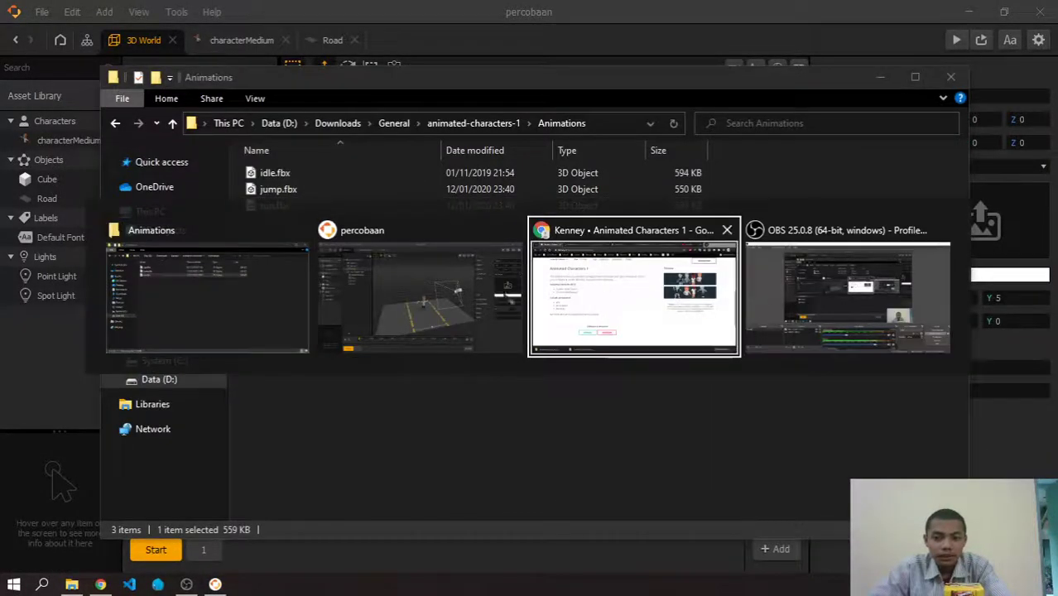
pyautogui.click(428, 303)
pyautogui.hotkey('alt', 'Tab')
pyautogui.click(642, 298)
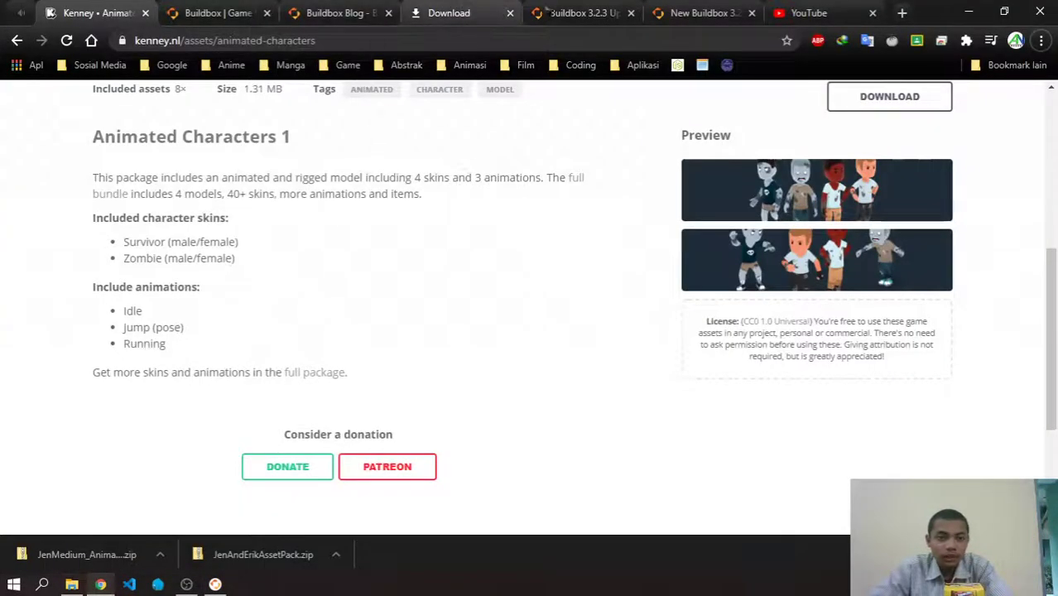
pyautogui.click(584, 12)
pyautogui.click(477, 12)
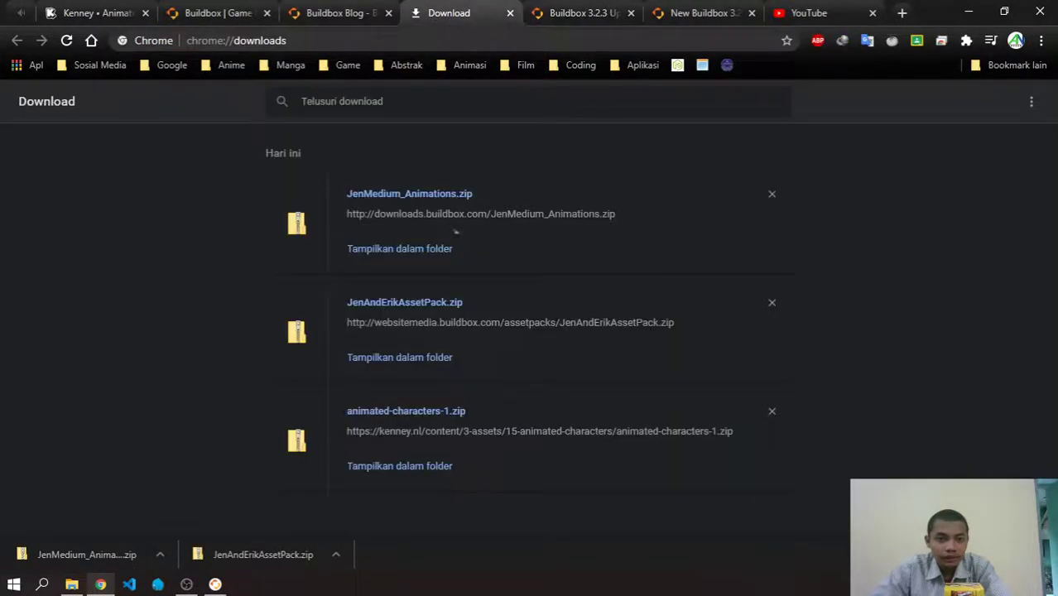
pyautogui.click(304, 8)
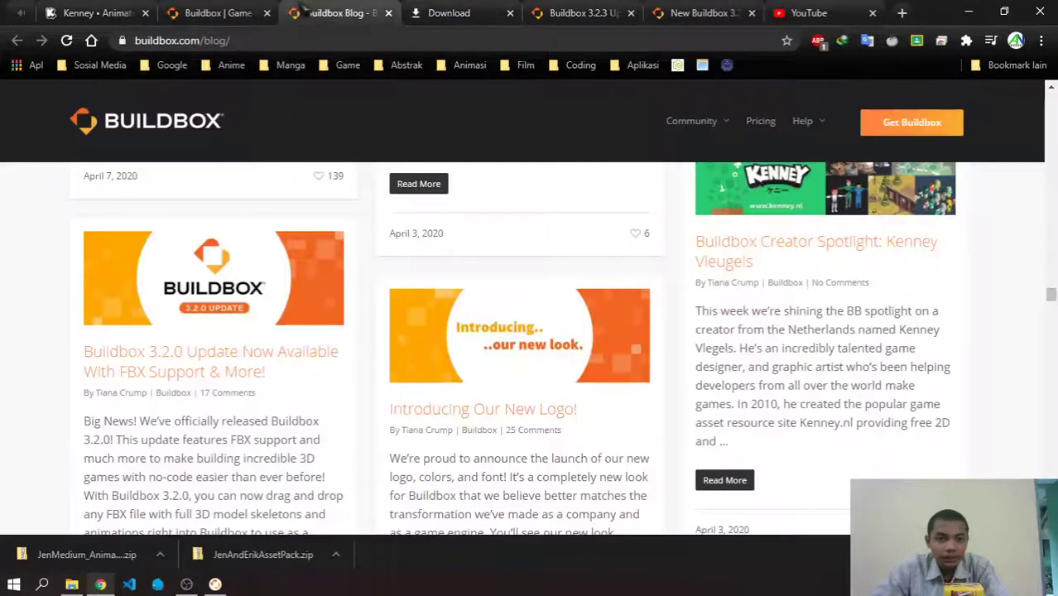
# Open the Buildbox 3.2.0 update article about FBX support in a new browser tab.
pyautogui.middleClick(201, 362)
pyautogui.click(406, 12)
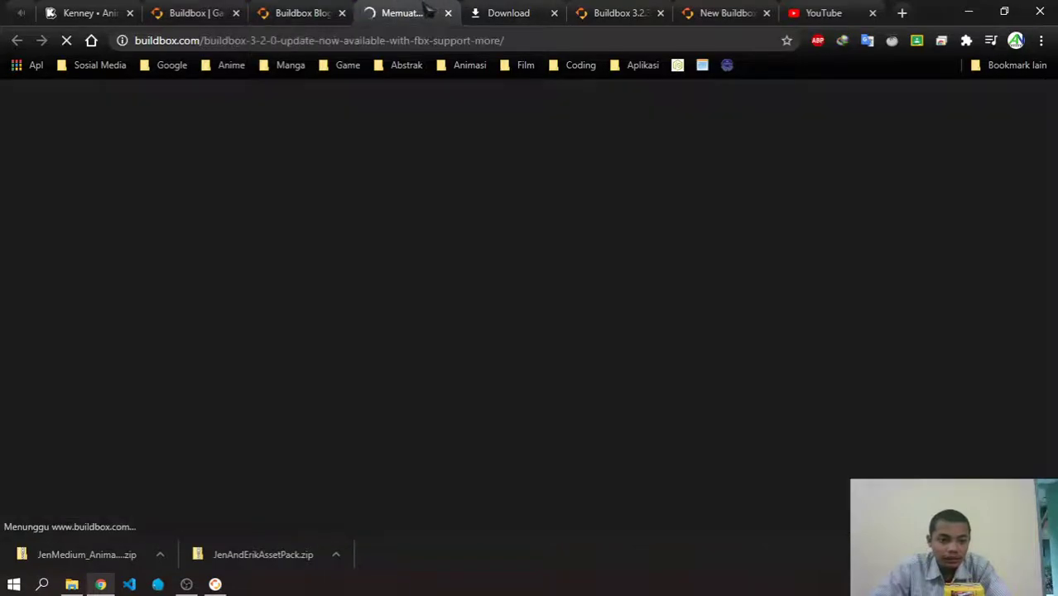
pyautogui.click(304, 12)
pyautogui.scroll(-4, 410, 343)
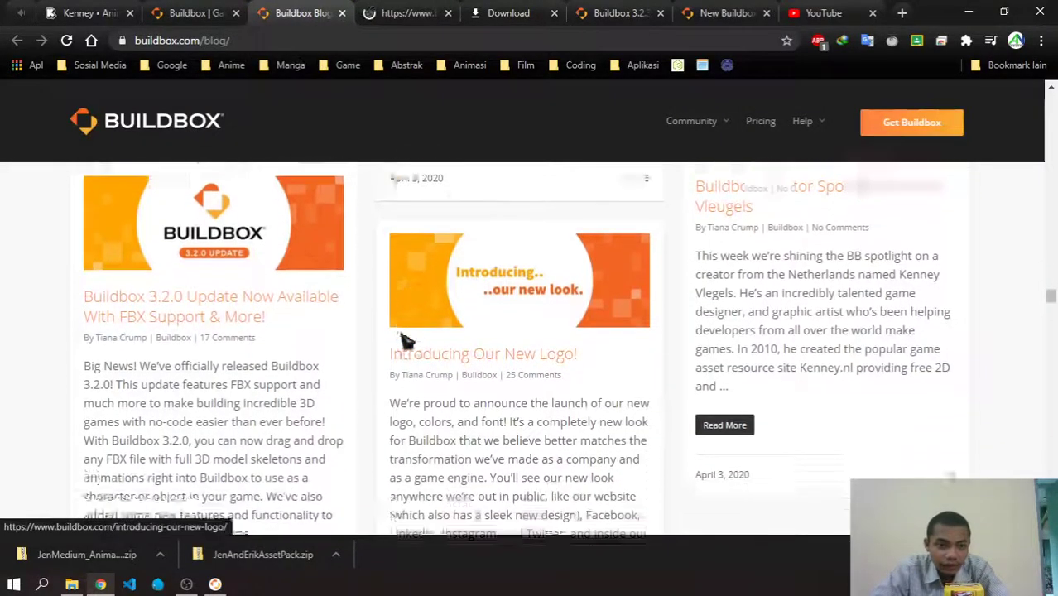
pyautogui.scroll(-5, 547, 383)
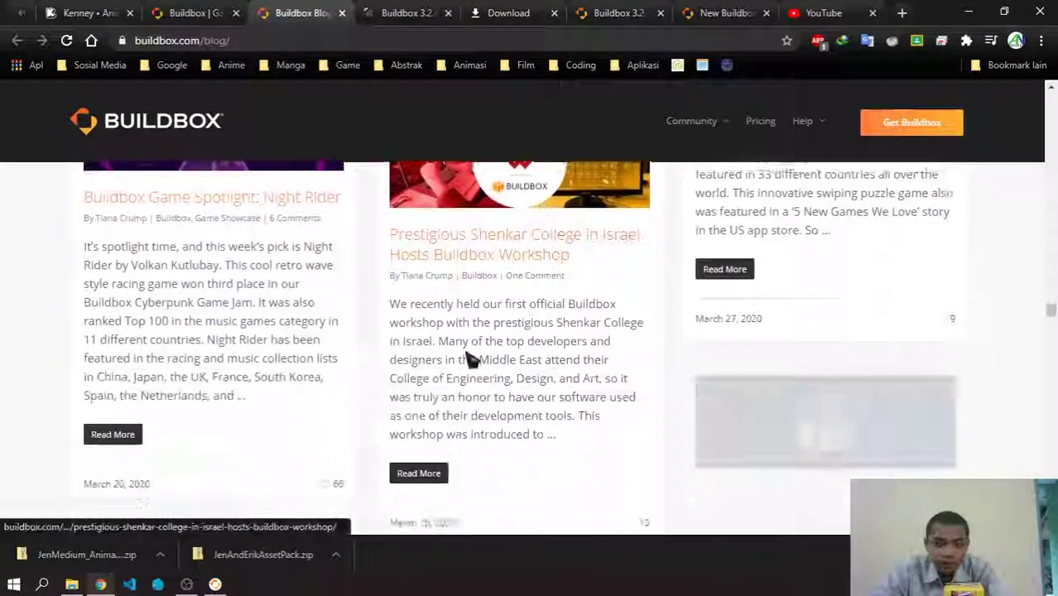
pyautogui.click(402, 14)
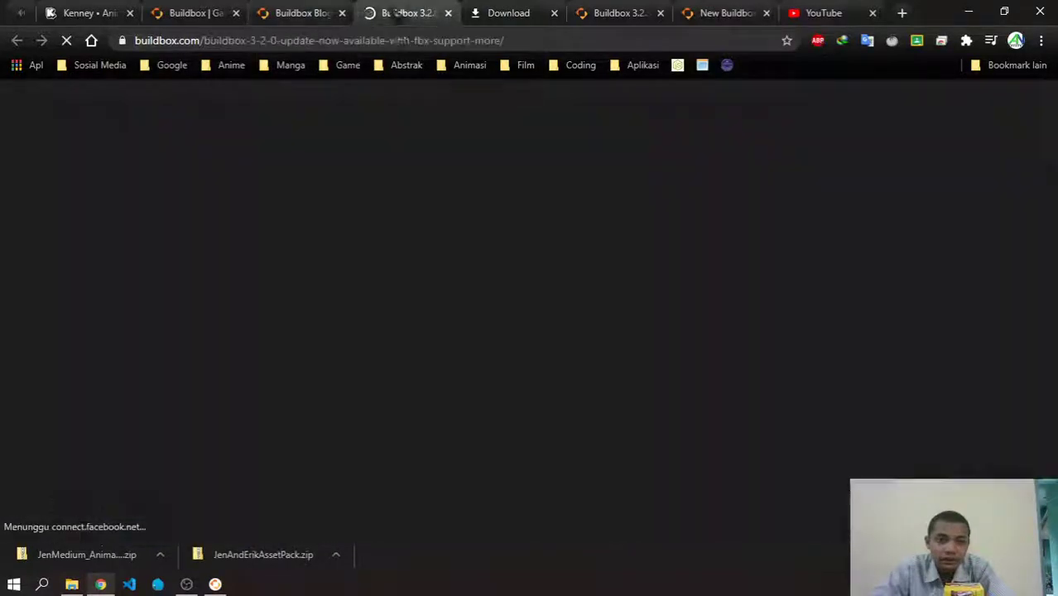
# Find the free 3D Animated Platform Template in the article and start its download.
pyautogui.scroll(-10, 476, 298)
pyautogui.scroll(-10, 484, 313)
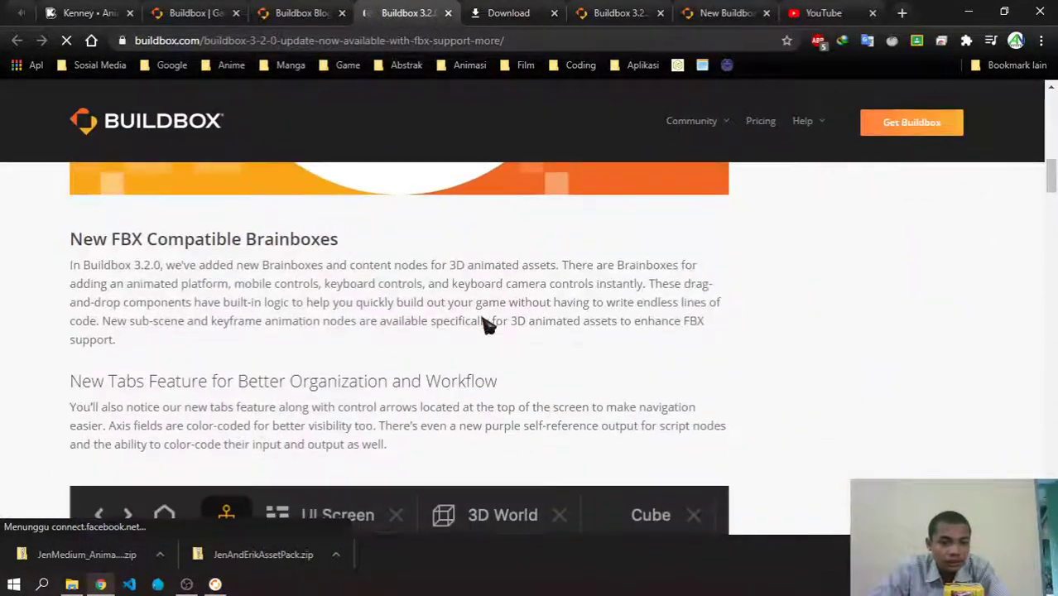
pyautogui.scroll(-10, 411, 365)
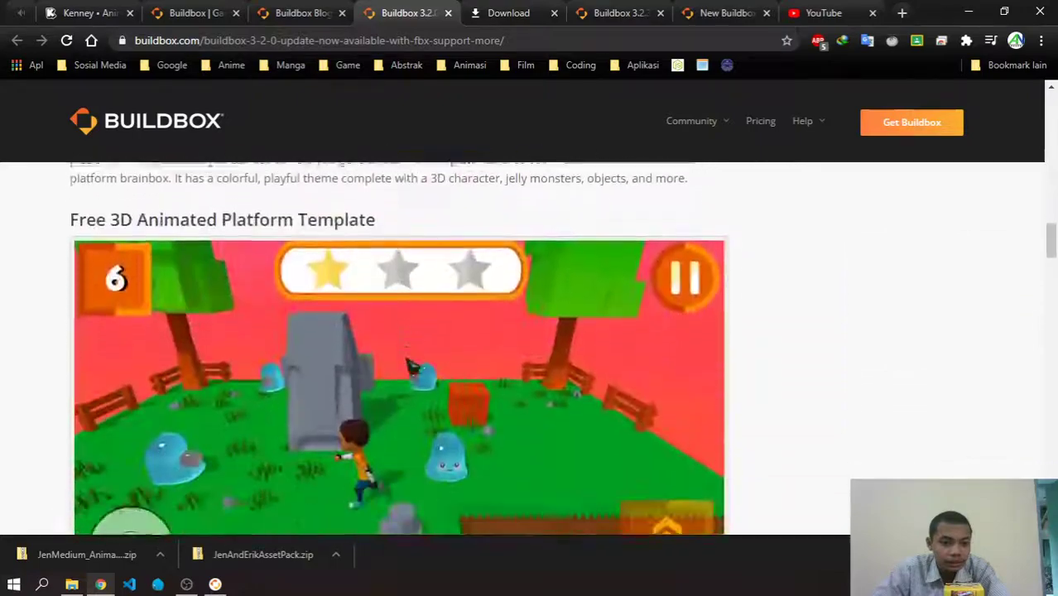
pyautogui.scroll(3, 408, 354)
pyautogui.click(420, 419)
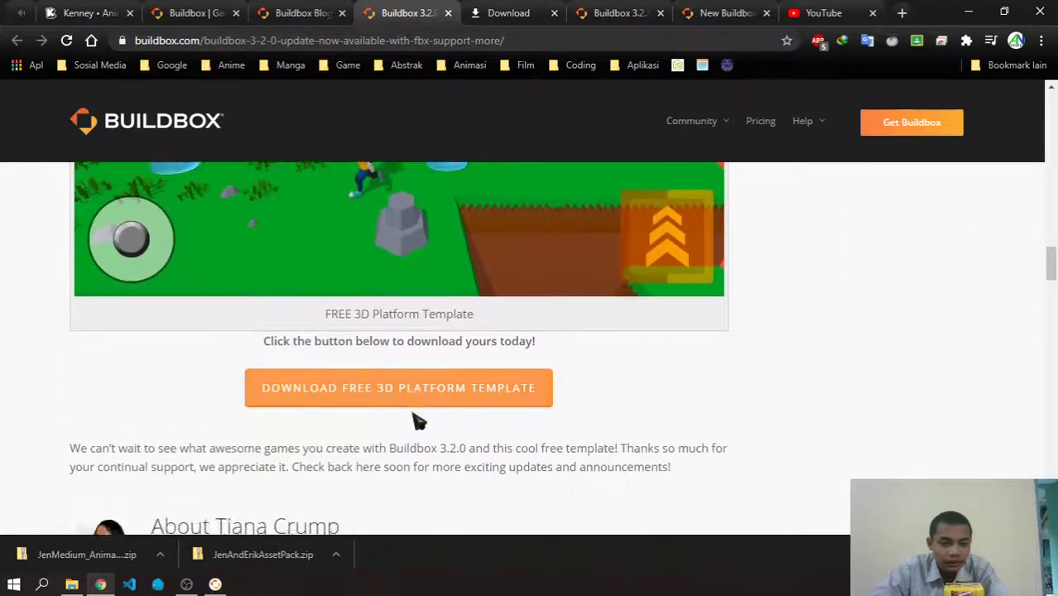
pyautogui.click(385, 14)
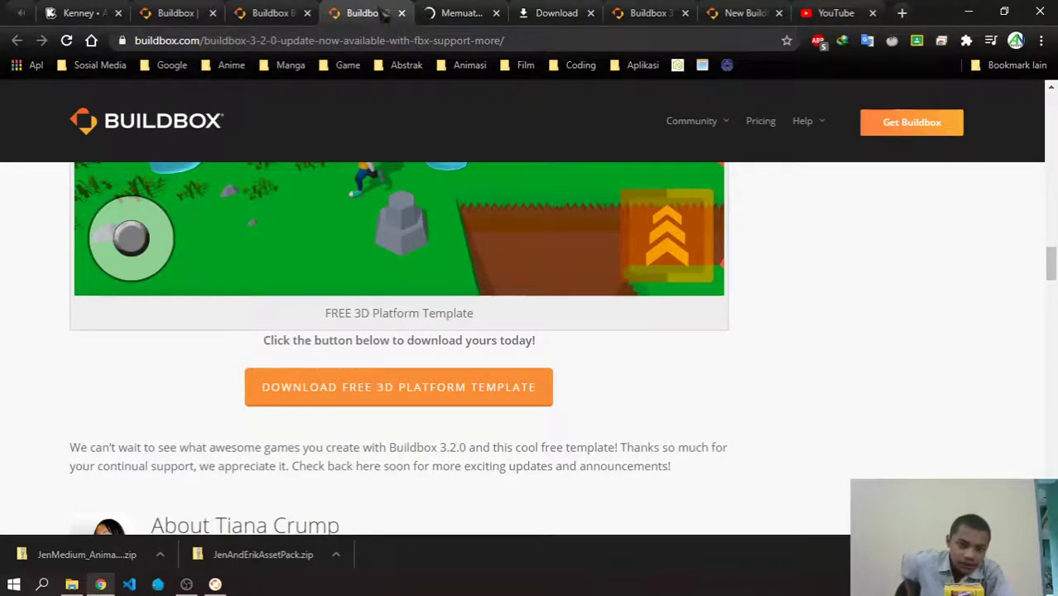
pyautogui.click(463, 12)
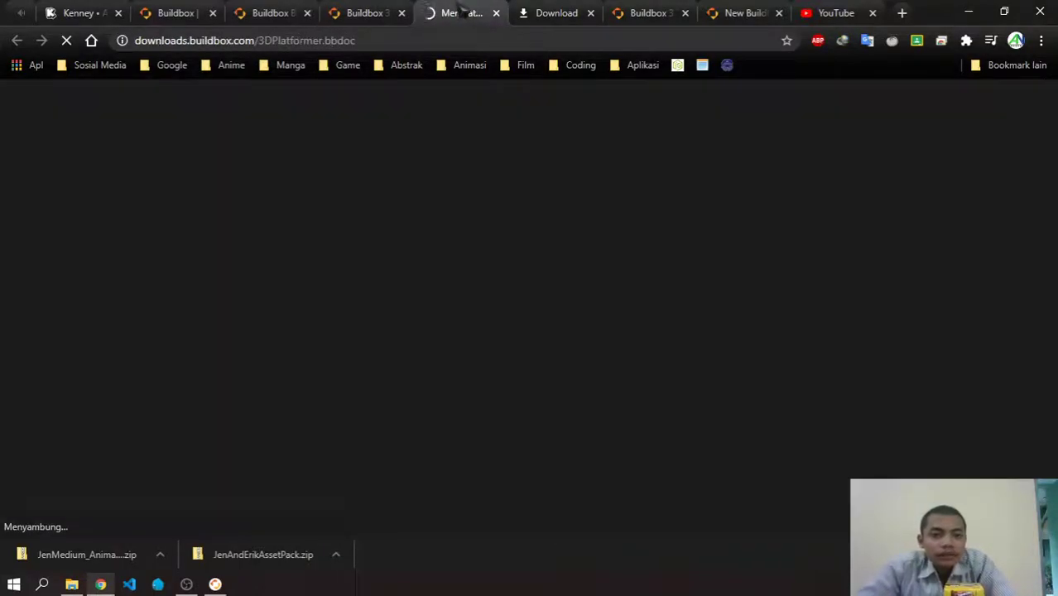
pyautogui.click(389, 12)
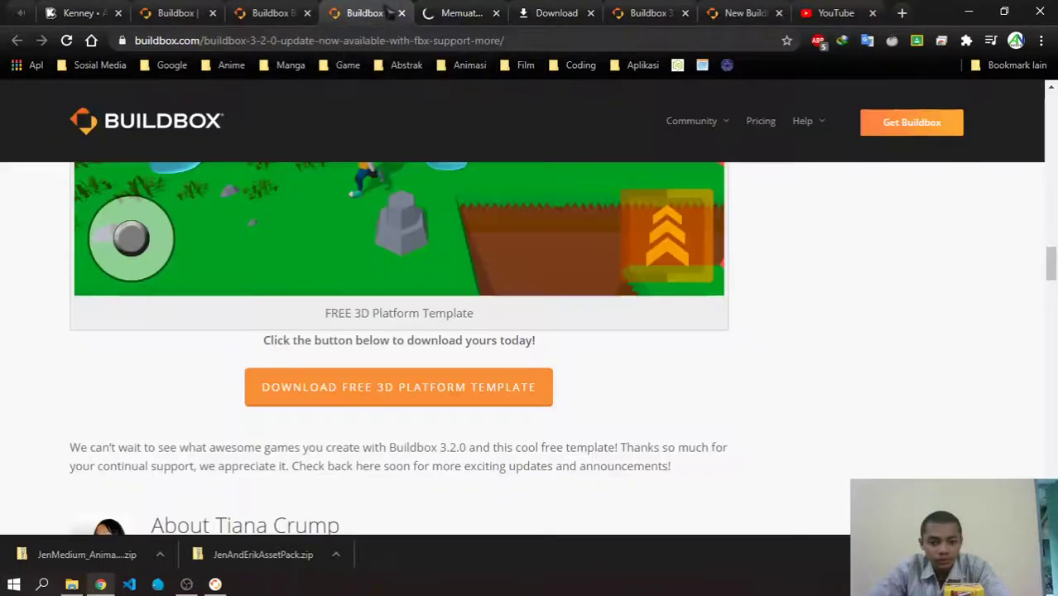
pyautogui.click(186, 585)
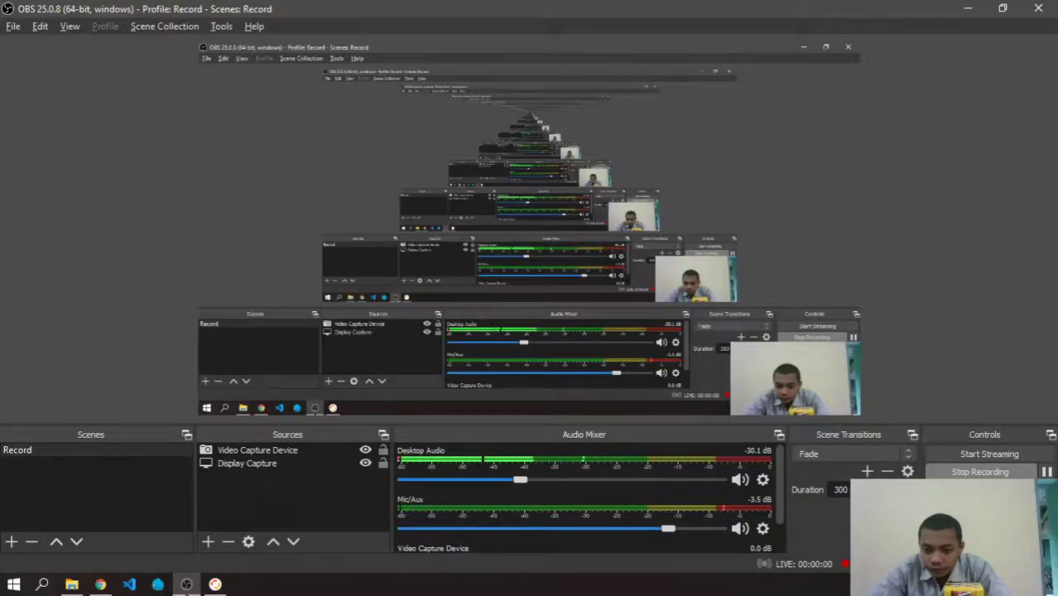
pyautogui.click(100, 584)
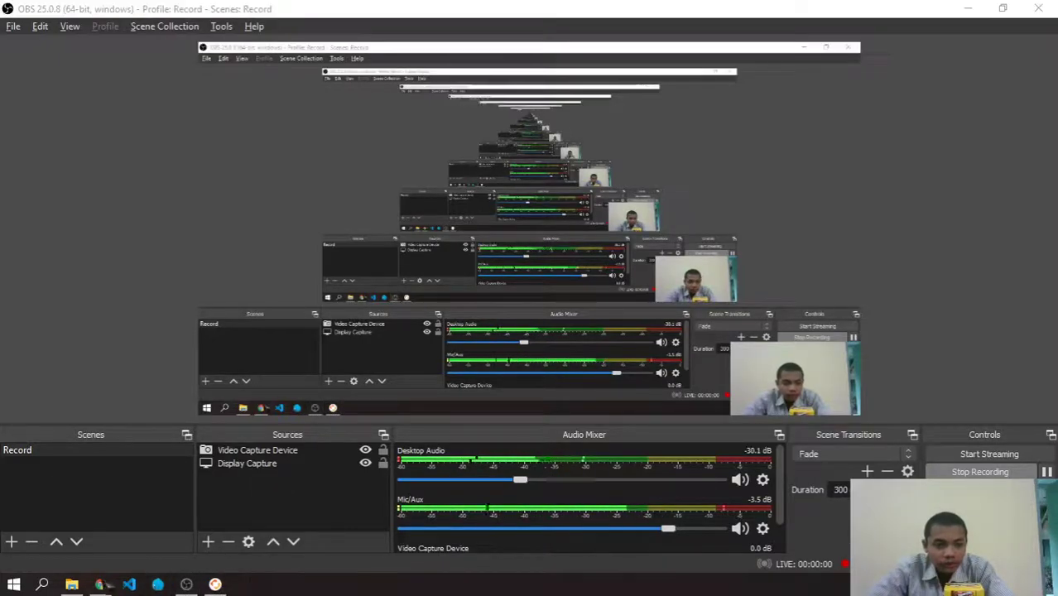
pyautogui.click(462, 13)
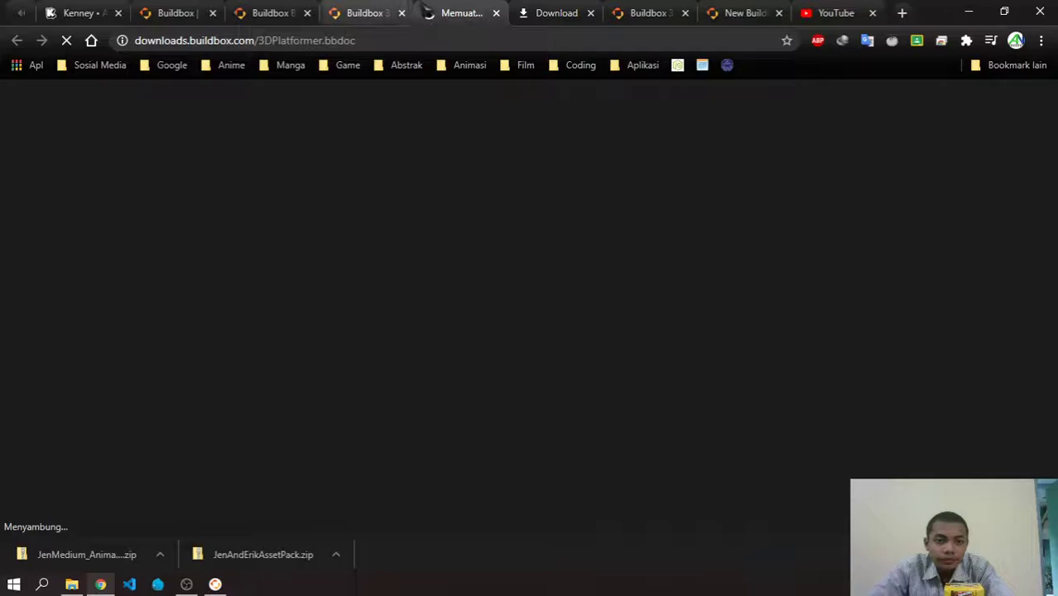
pyautogui.click(905, 13)
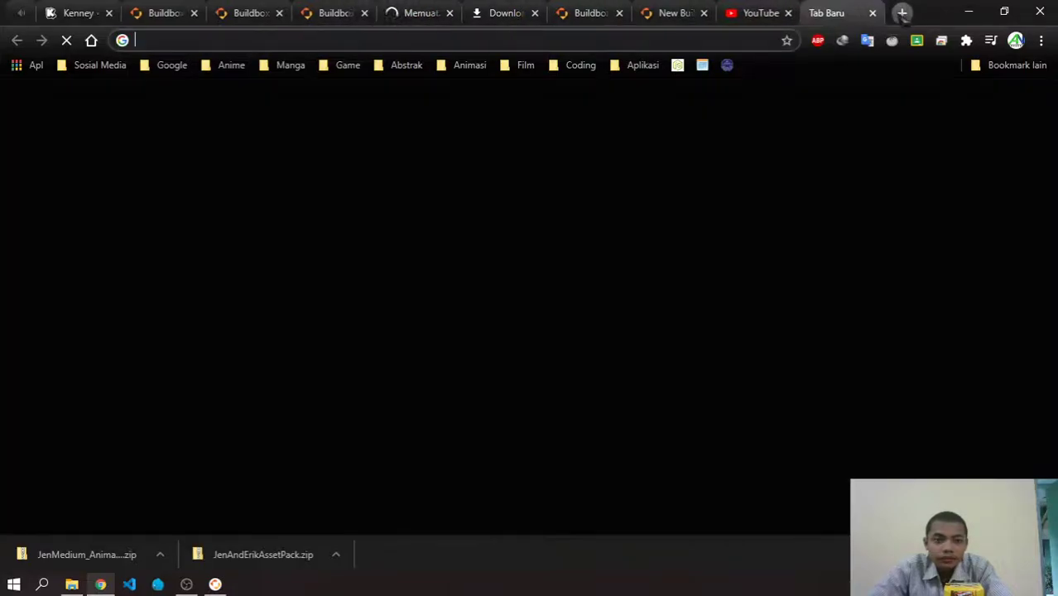
pyautogui.click(407, 65)
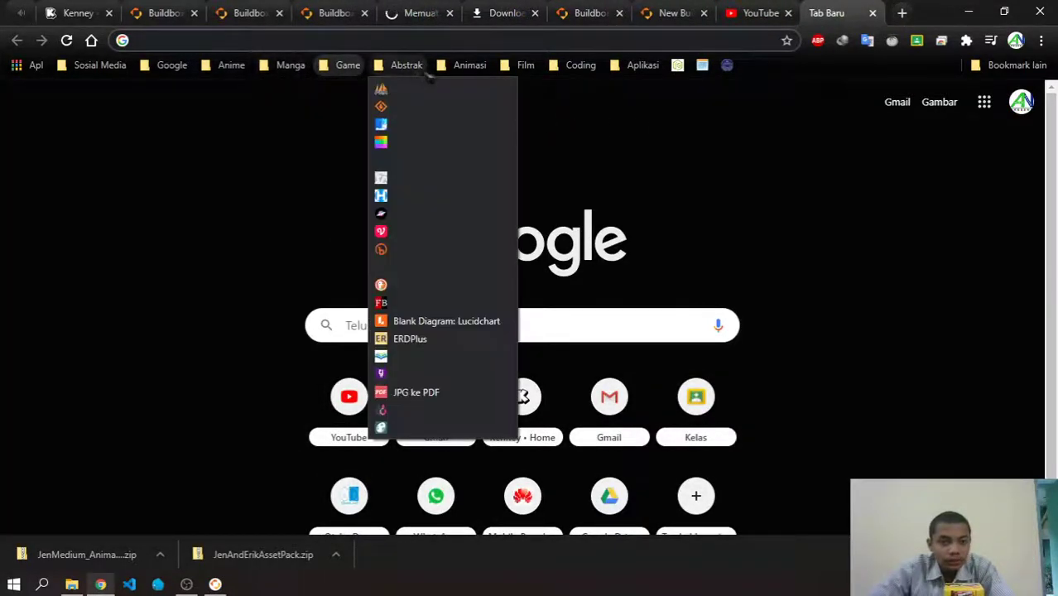
pyautogui.click(406, 276)
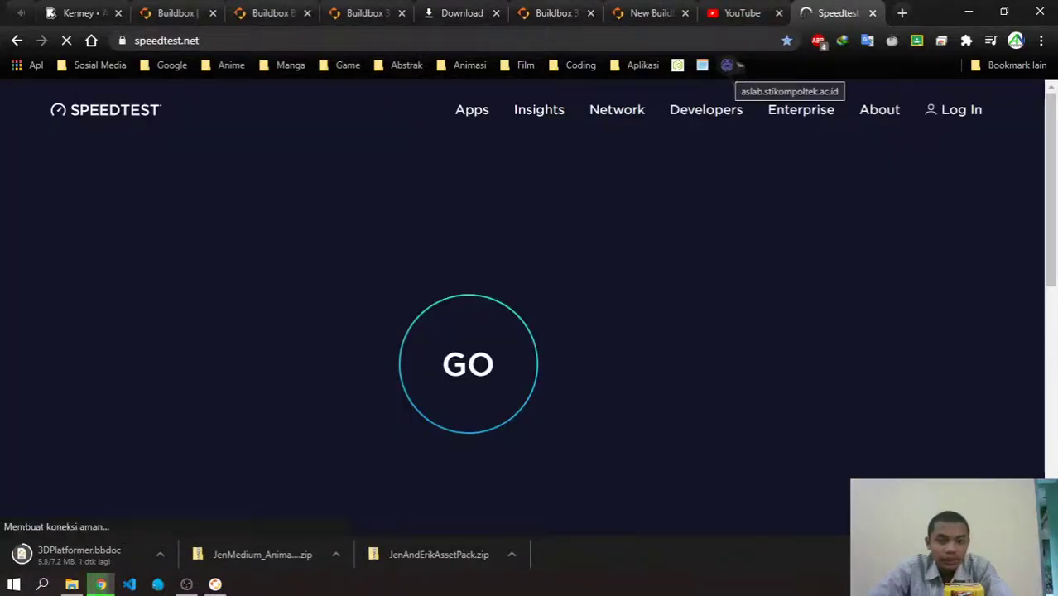
pyautogui.click(873, 12)
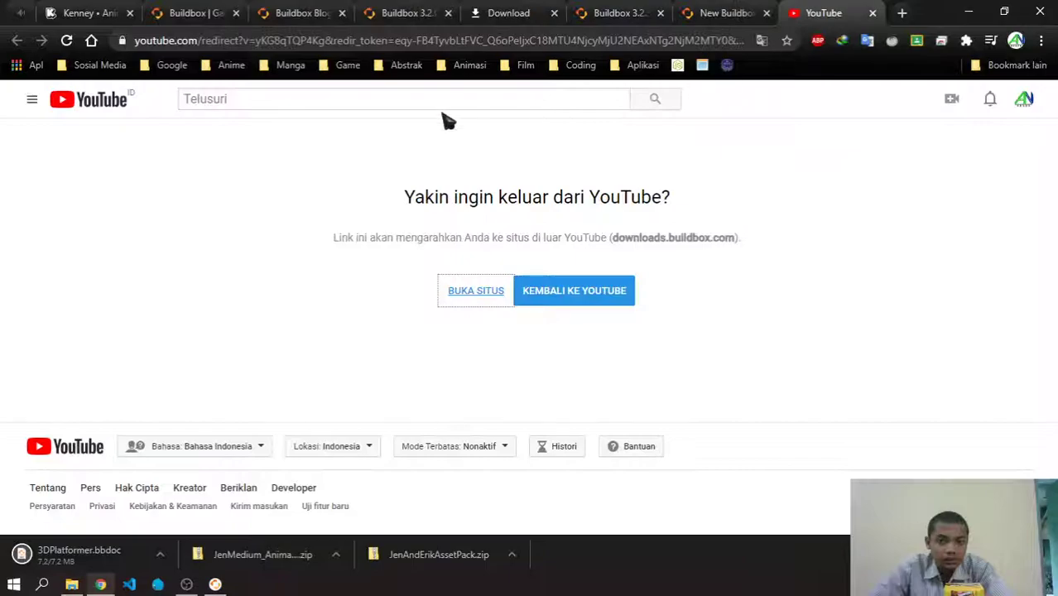
# Open the downloaded 3DPlatformer.bbdoc project from the General folder inside Downloads on drive D.
pyautogui.click(72, 584)
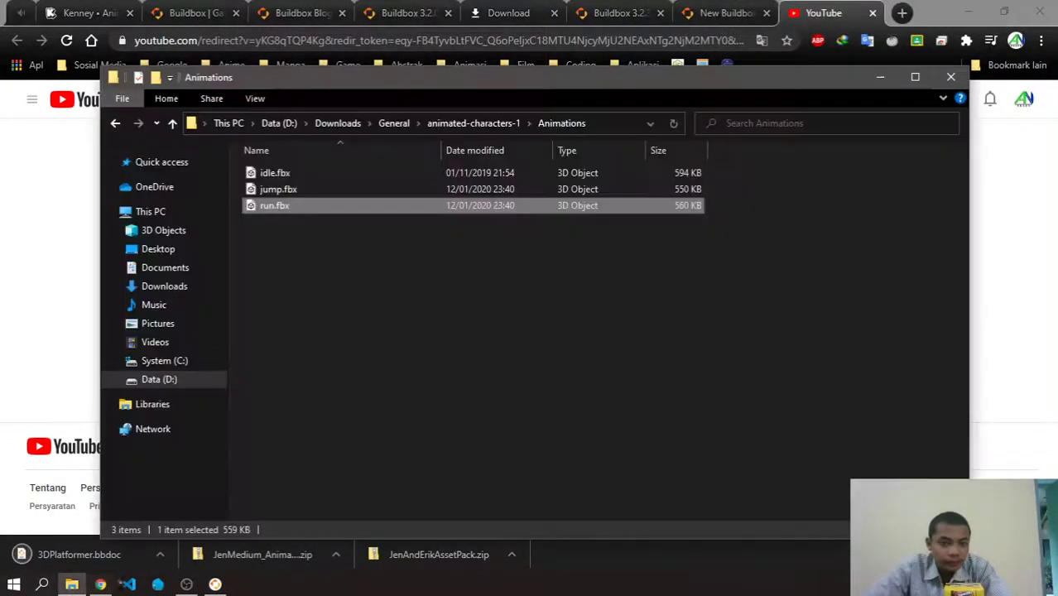
pyautogui.hotkey('alt', 'Tab')
pyautogui.hotkey('alt', 'Tab')
pyautogui.hotkey('alt', 'Tab')
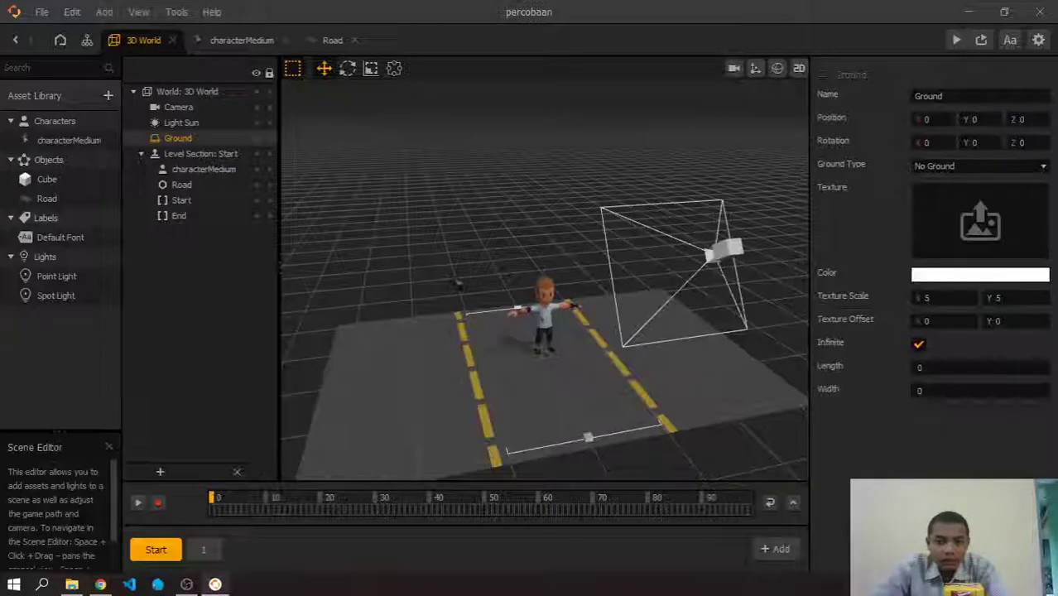
pyautogui.hotkey('alt', 'Tab')
pyautogui.hotkey('alt', 'Up')
pyautogui.hotkey('alt', 'Up')
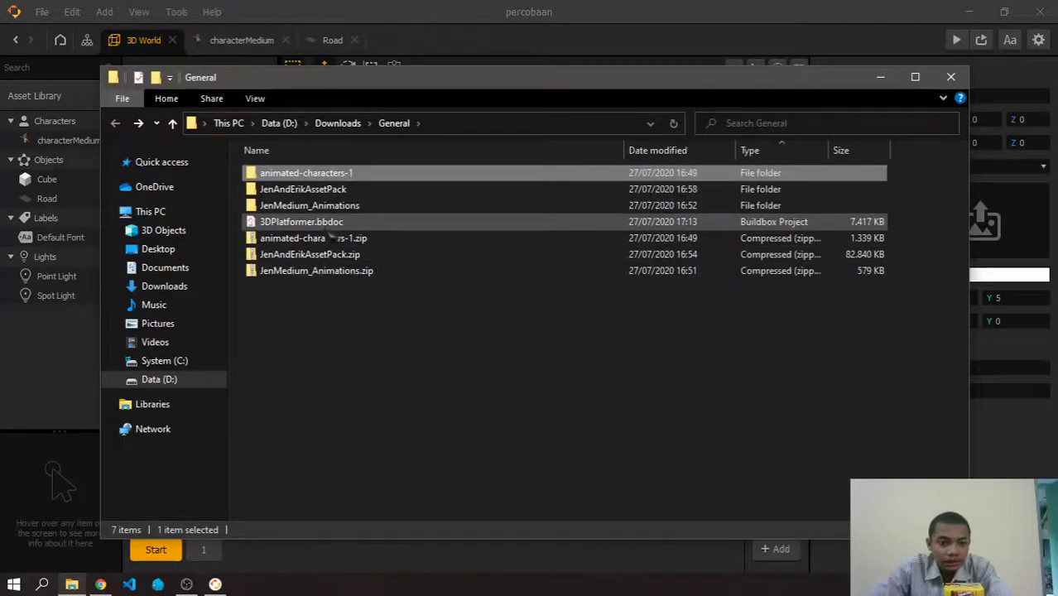
pyautogui.doubleClick(335, 222)
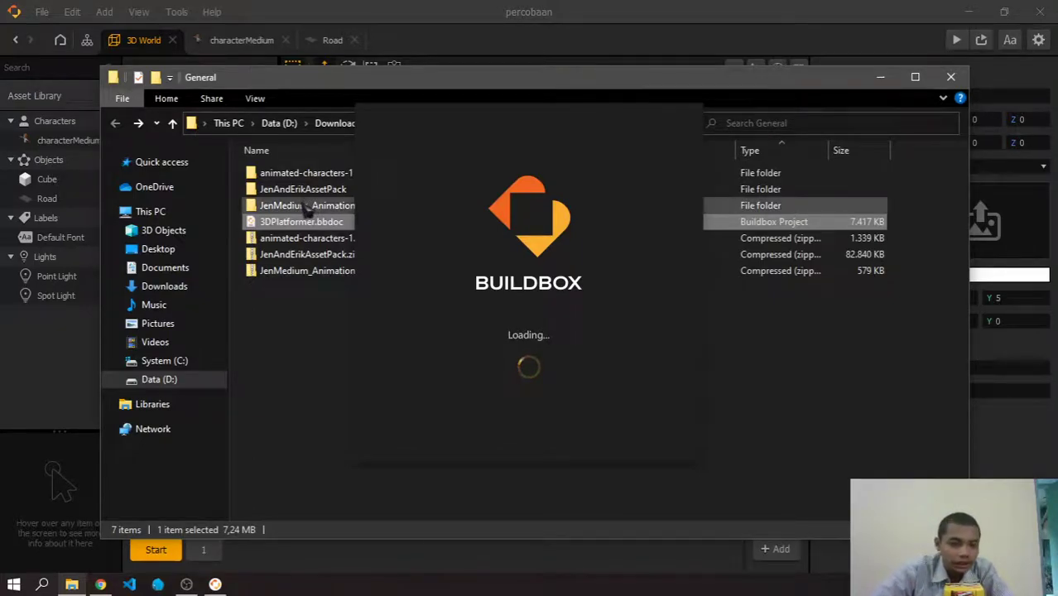
# Check the JenMedium_Animations folder and open the Jen & Erik Asset Pack folder inside JenAndErikAssetPack.
pyautogui.doubleClick(307, 206)
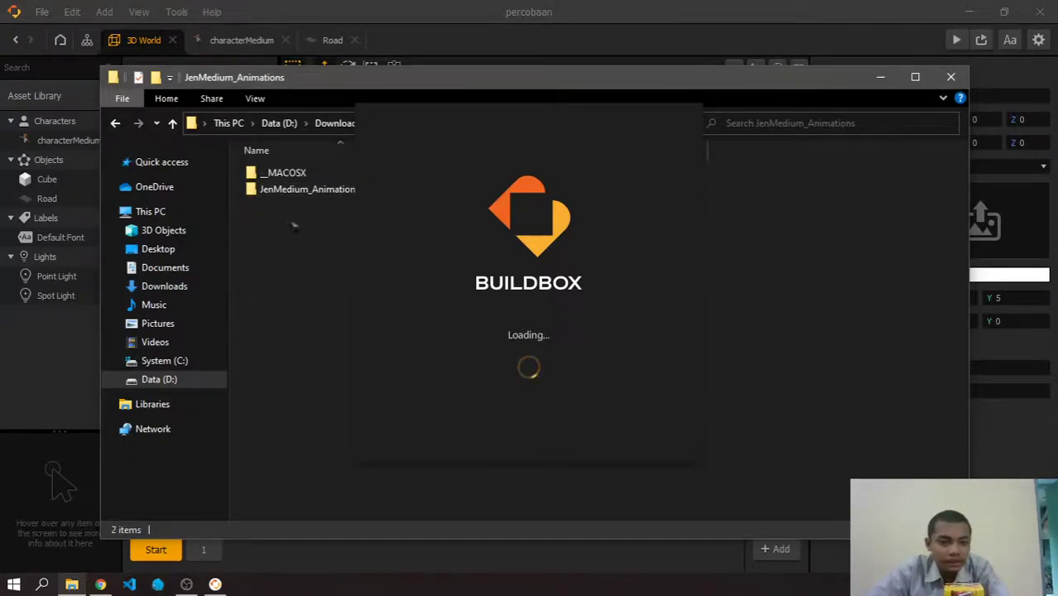
pyautogui.hotkey('alt', 'Left')
pyautogui.click(290, 191)
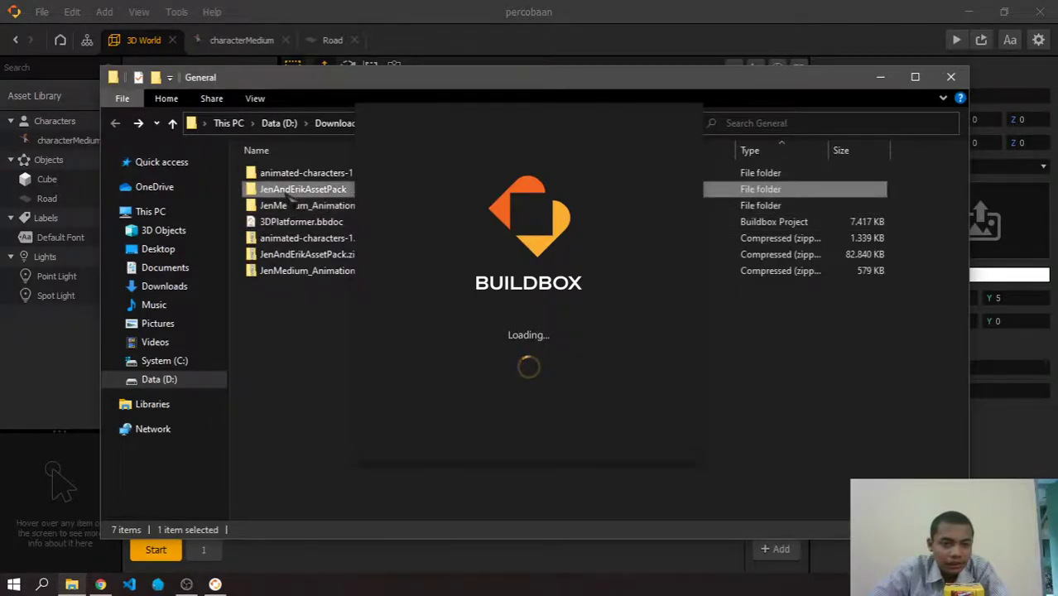
pyautogui.doubleClick(290, 190)
pyautogui.moveTo(290, 83); pyautogui.dragTo(223, 75)
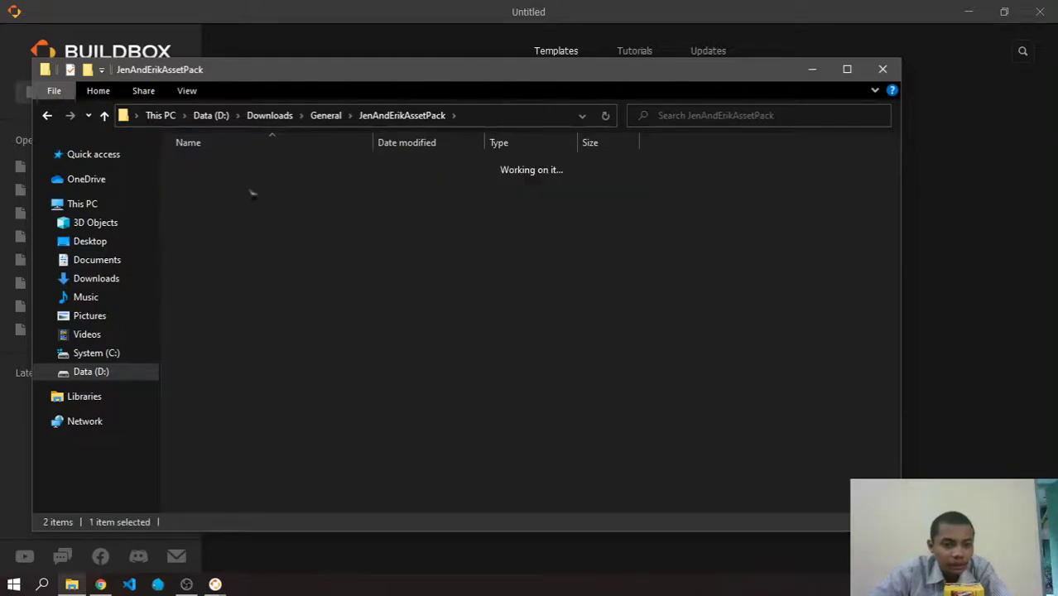
pyautogui.doubleClick(253, 184)
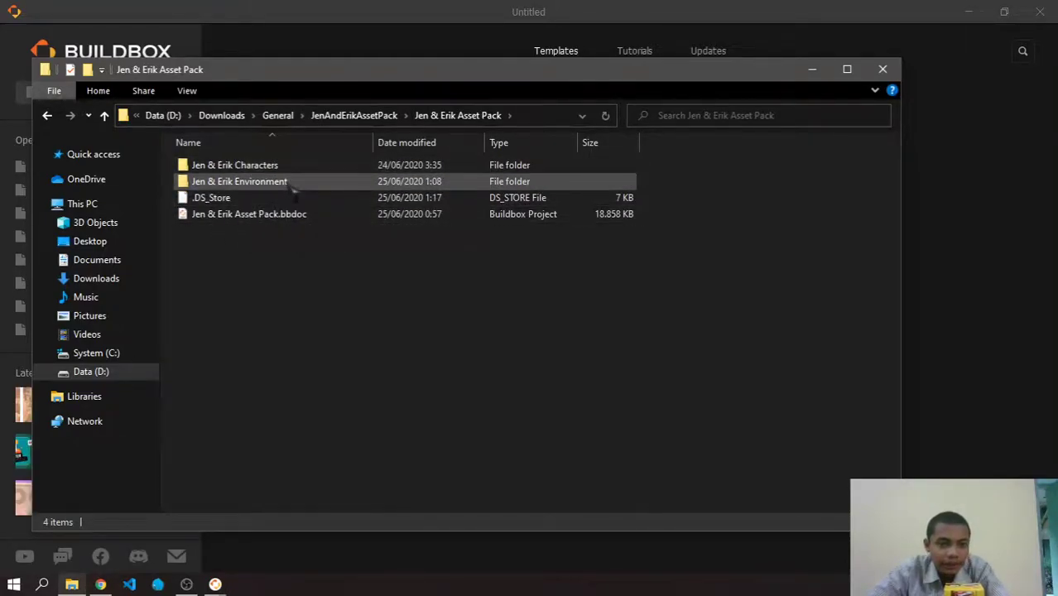
# Look through the Jen & Erik Characters folder, checking Enemy and the Player subfolders Adventure, Platformer and Space.
pyautogui.click(291, 184)
pyautogui.doubleClick(288, 169)
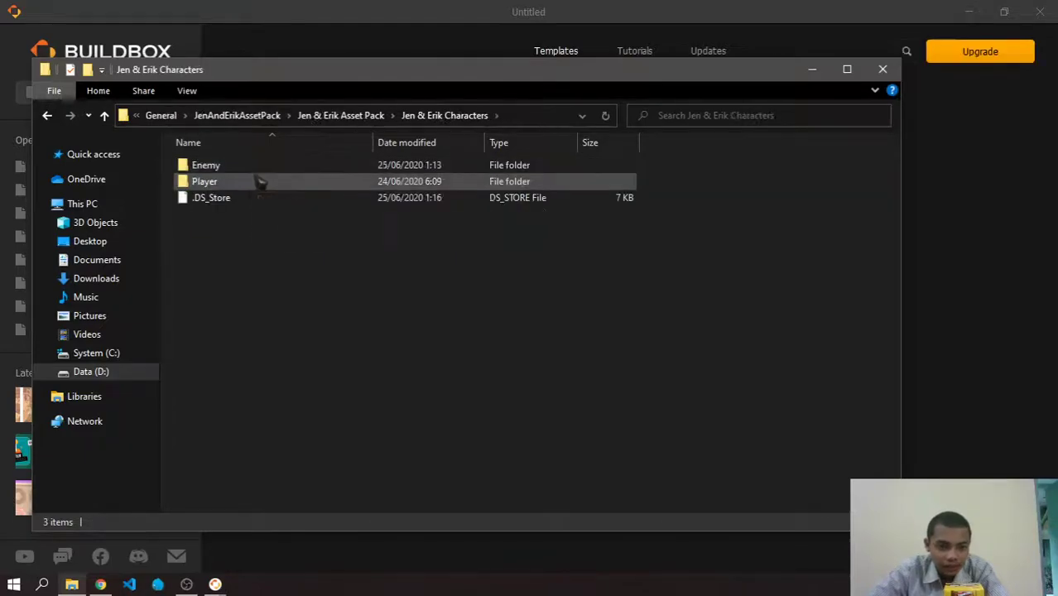
pyautogui.doubleClick(264, 168)
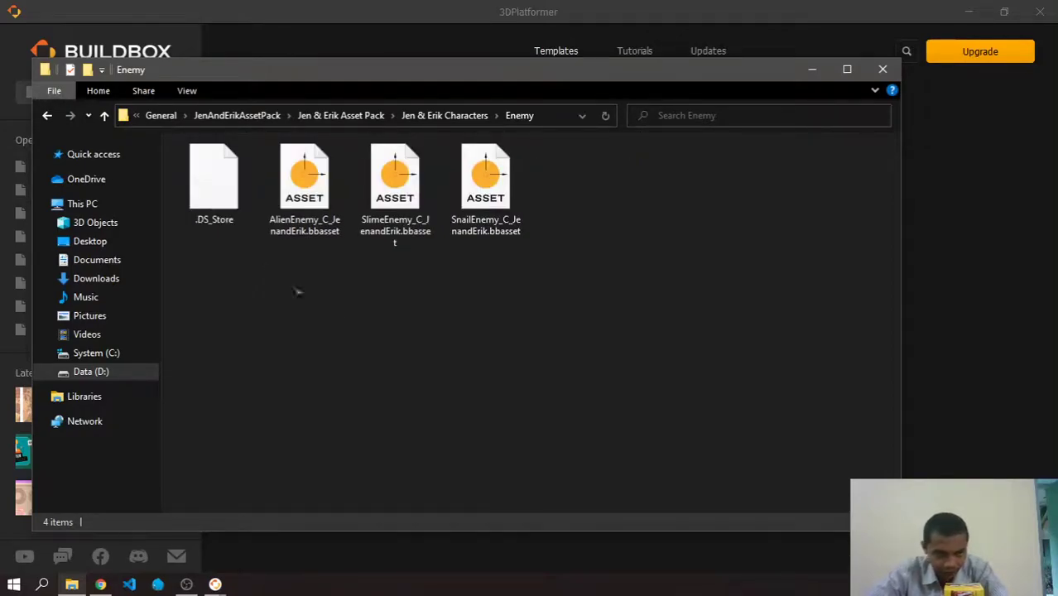
pyautogui.press('BackSpace')
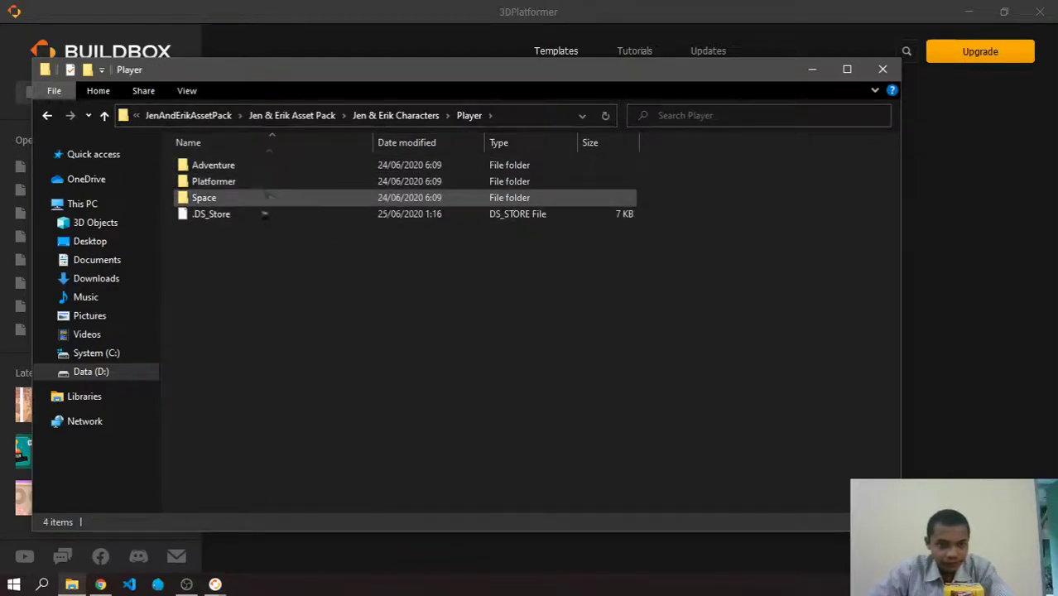
pyautogui.doubleClick(258, 169)
pyautogui.press('BackSpace')
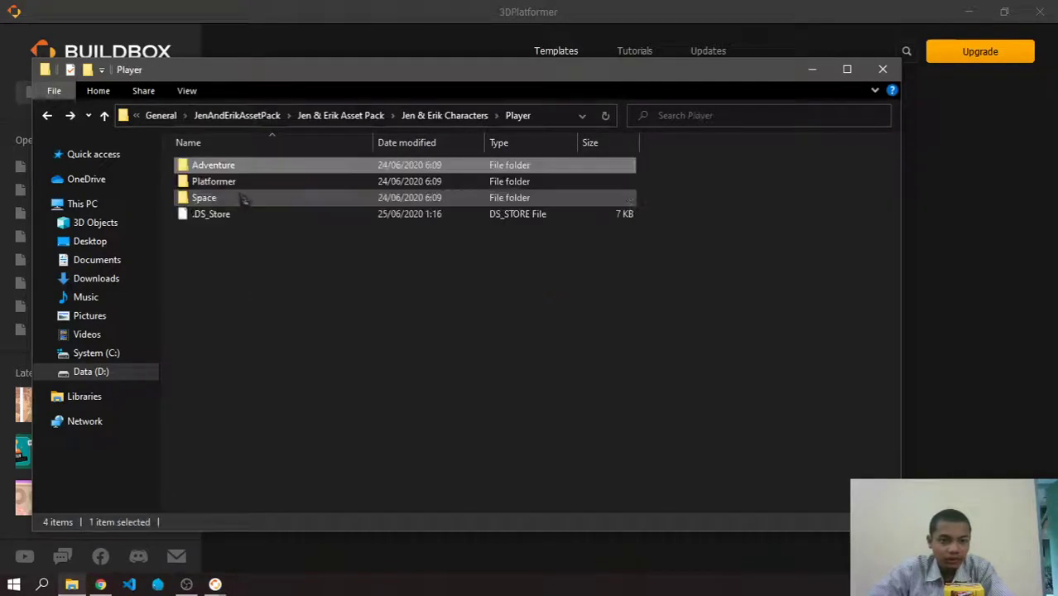
pyautogui.doubleClick(249, 183)
pyautogui.press('BackSpace')
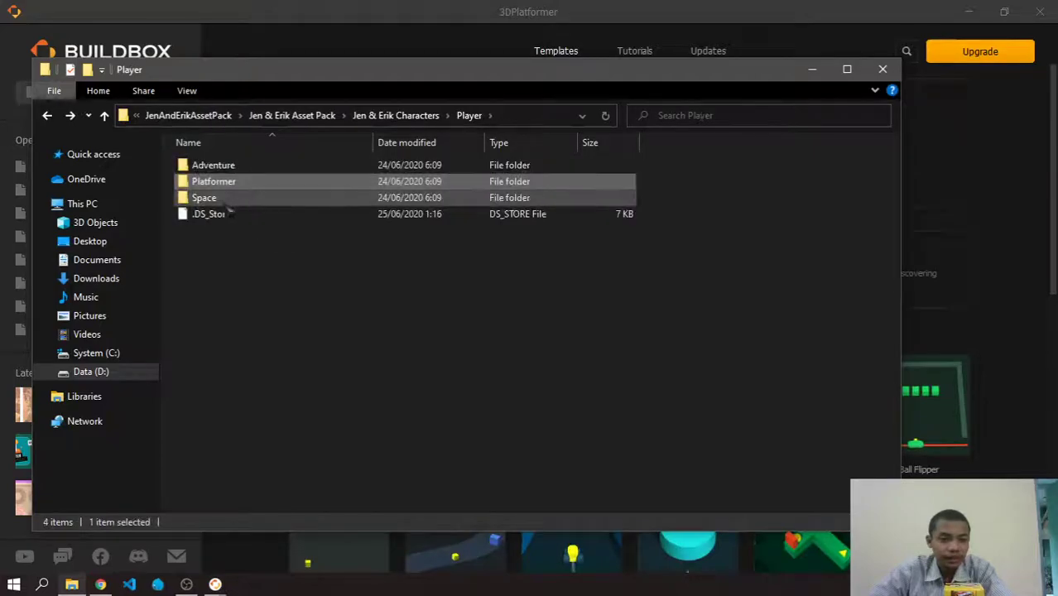
pyautogui.doubleClick(248, 198)
pyautogui.press('BackSpace')
pyautogui.press('BackSpace')
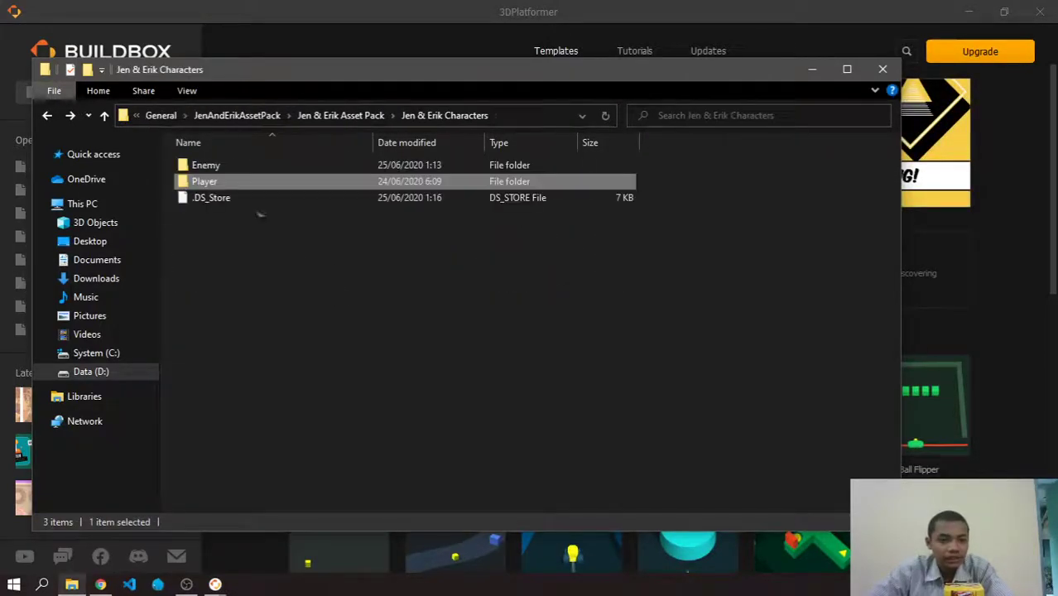
# Look through the Coins, Keys, Obstacles and Plants folders of the Jen & Erik Environment assets.
pyautogui.press('BackSpace')
pyautogui.doubleClick(247, 181)
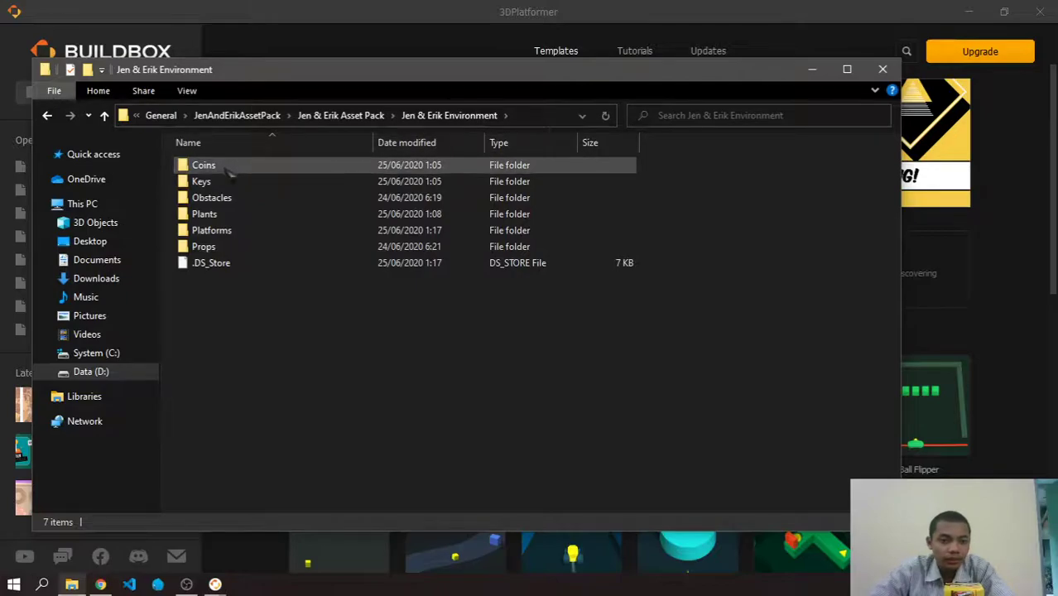
pyautogui.doubleClick(231, 168)
pyautogui.press('BackSpace')
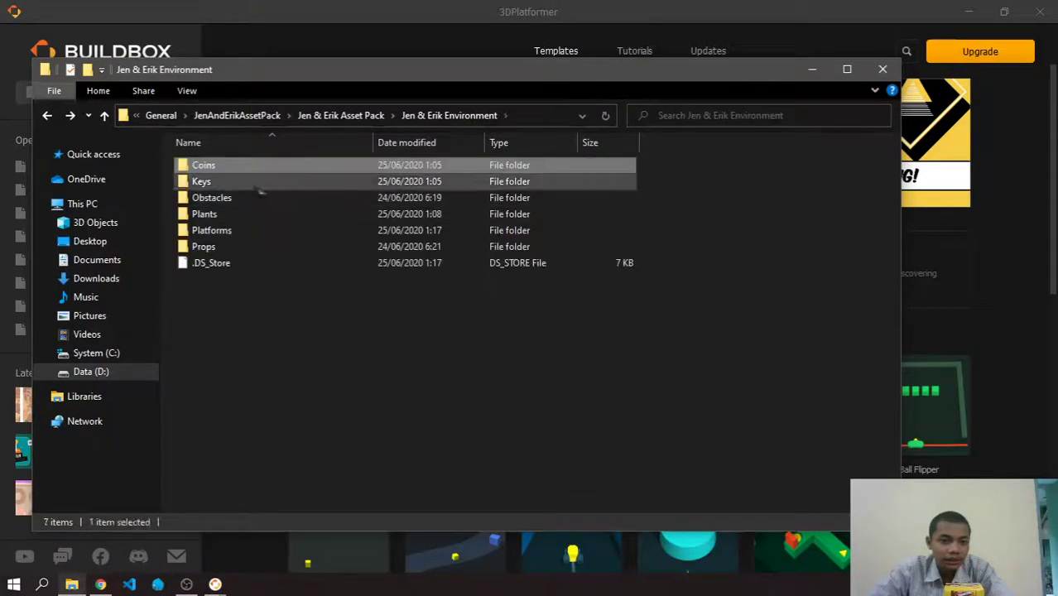
pyautogui.doubleClick(249, 182)
pyautogui.press('BackSpace')
pyautogui.click(217, 200)
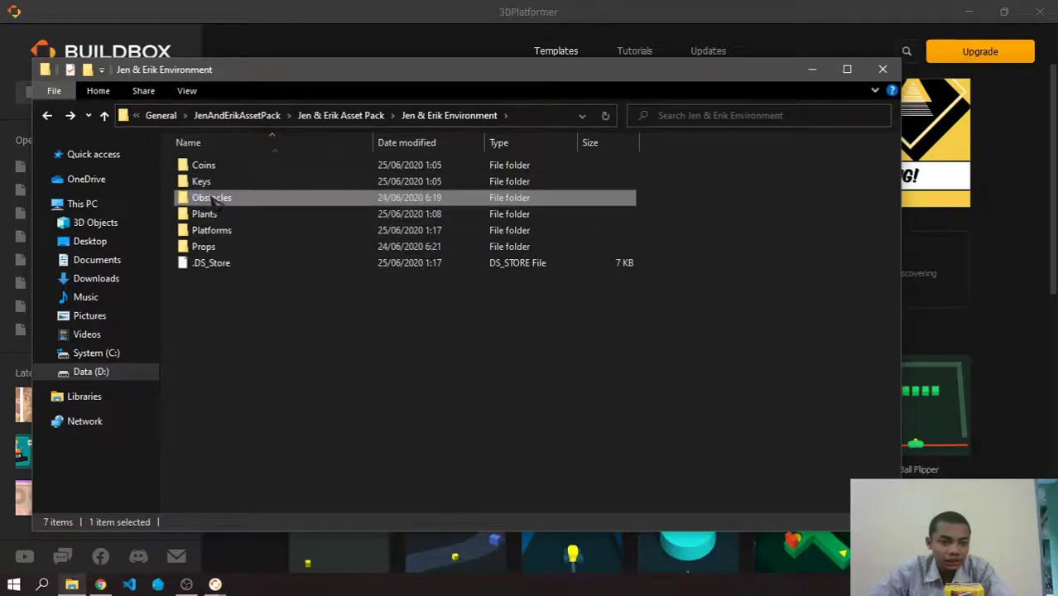
pyautogui.doubleClick(217, 200)
pyautogui.press('BackSpace')
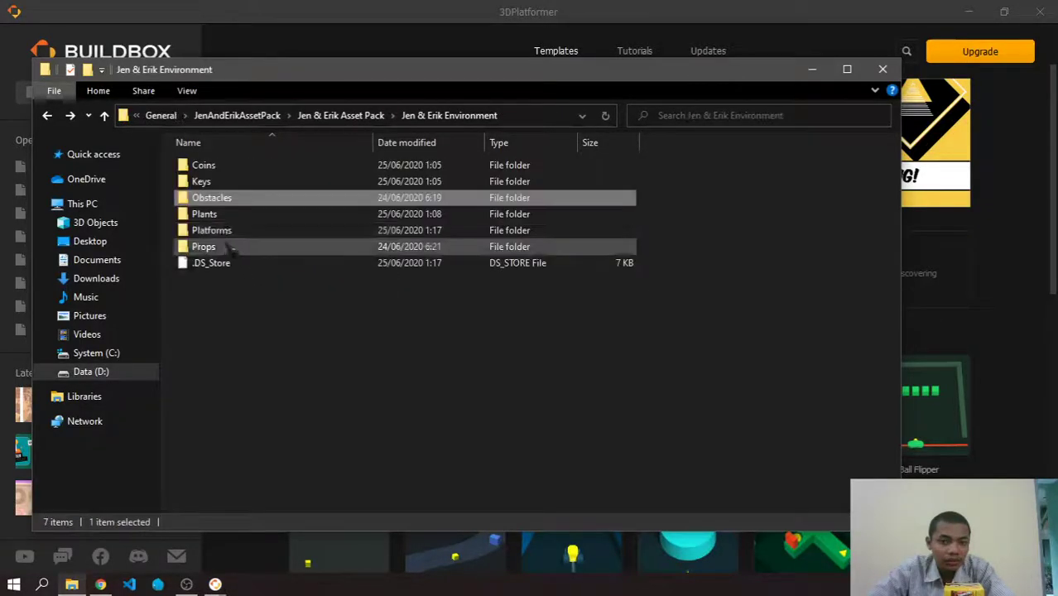
pyautogui.doubleClick(231, 215)
pyautogui.press('BackSpace')
# Examine the environment assets in the Platforms and Props folders, and select Jen & Erik Asset Pack.bbdoc in the main asset pack folder.
pyautogui.doubleClick(237, 234)
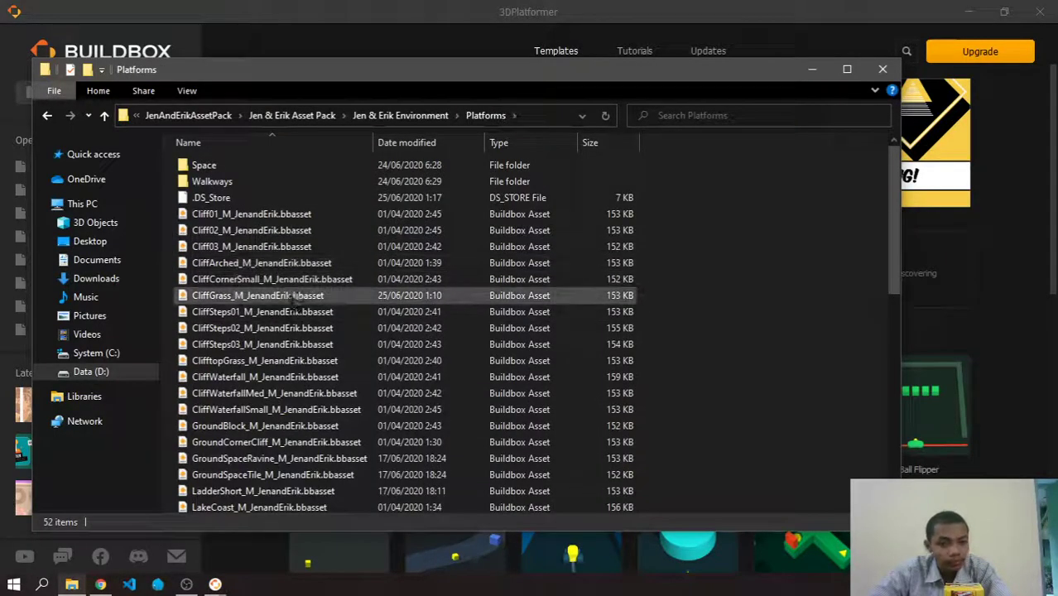
pyautogui.scroll(-10, 295, 306)
pyautogui.press('BackSpace')
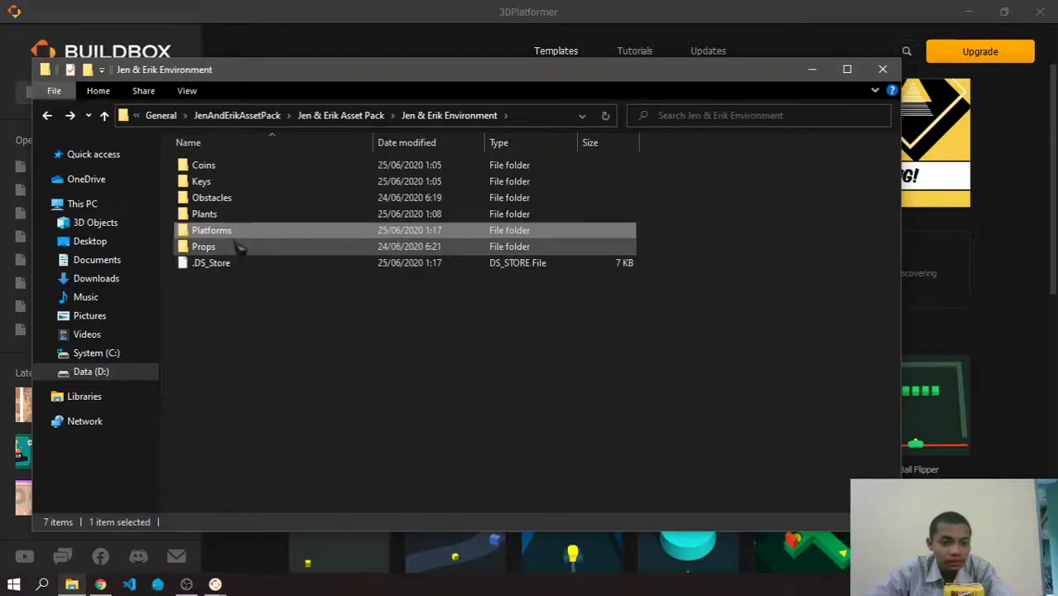
pyautogui.doubleClick(240, 248)
pyautogui.scroll(-15, 377, 313)
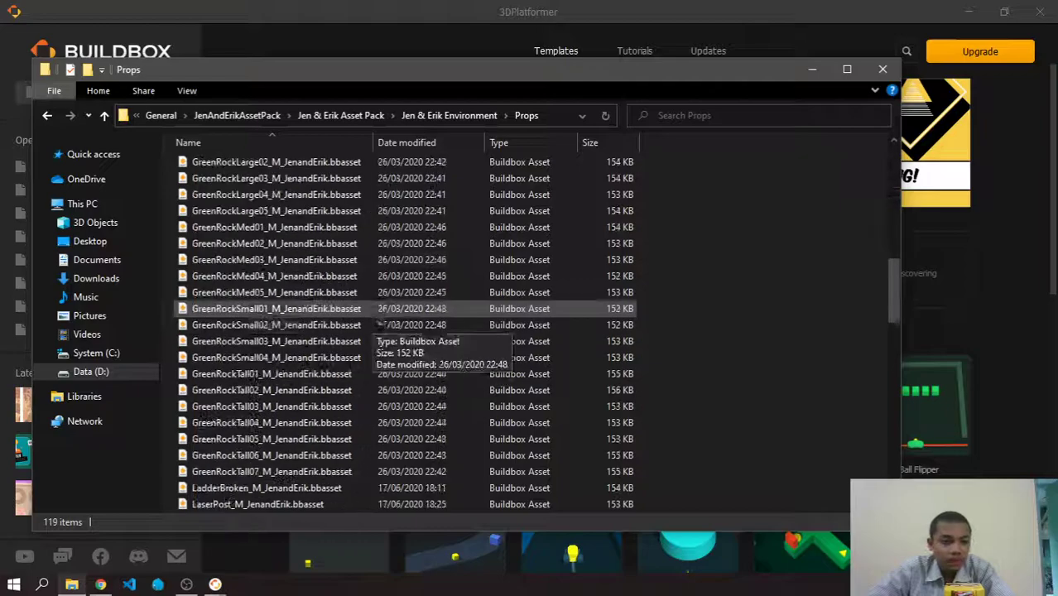
pyautogui.press('BackSpace')
pyautogui.press('BackSpace')
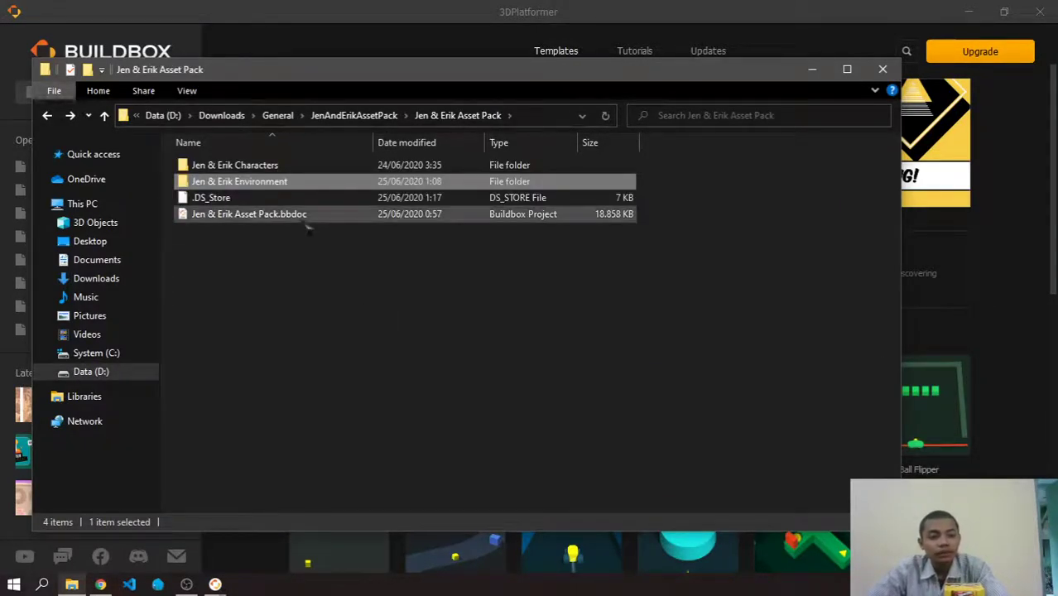
pyautogui.click(280, 216)
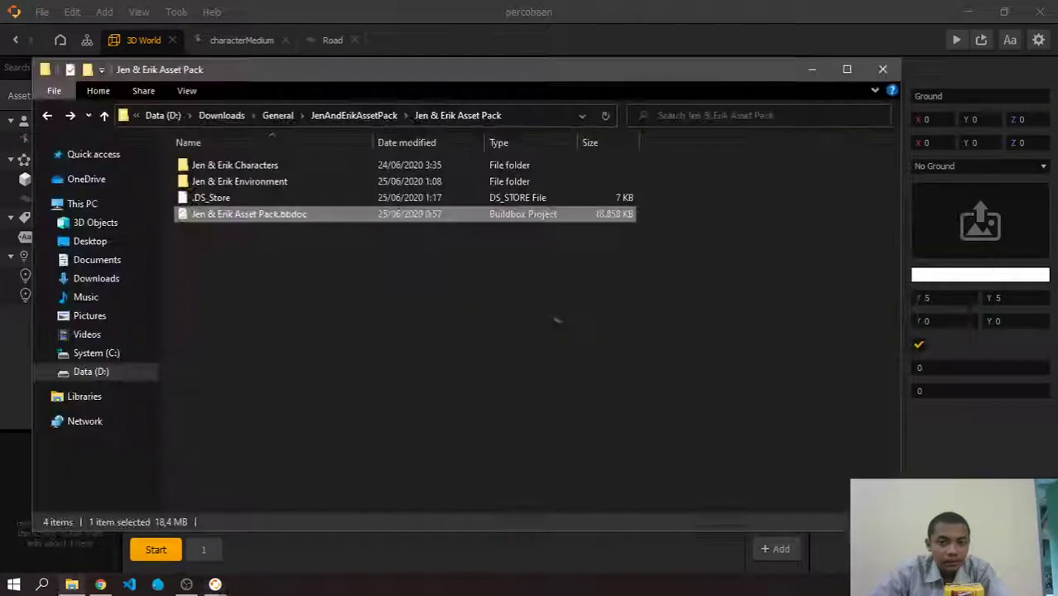
# Switch to the 3DPlatformer project in Buildbox and accept the different-version notice to open its mind map.
pyautogui.hotkey('alt', 'Tab')
pyautogui.hotkey('alt', 'Tab')
pyautogui.hotkey('alt', 'Tab')
pyautogui.hotkey('alt', 'Tab')
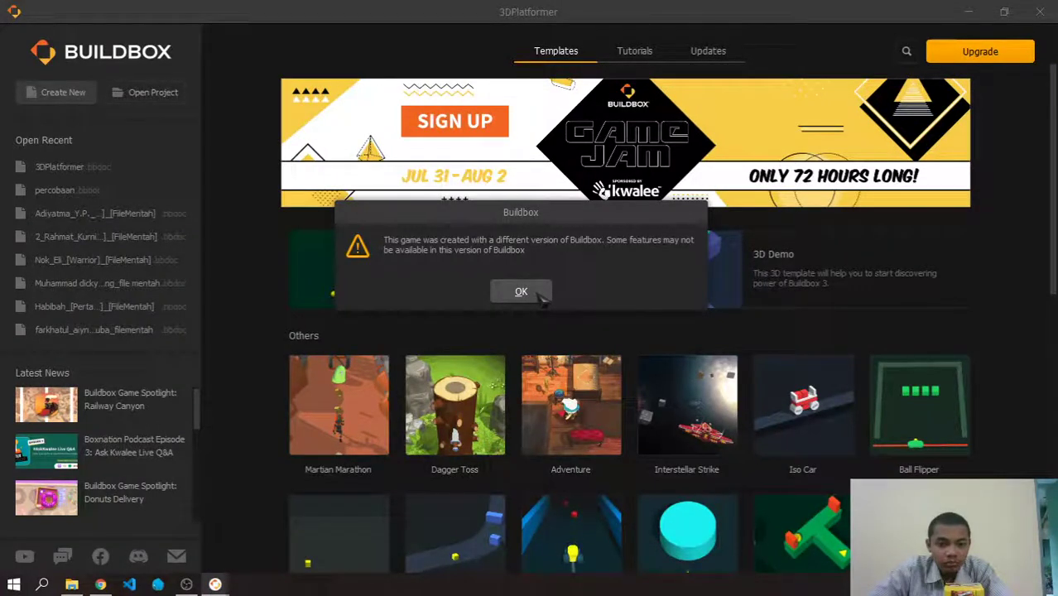
pyautogui.click(521, 292)
pyautogui.hotkey('alt', 'Tab')
pyautogui.click(489, 303)
pyautogui.click(270, 101)
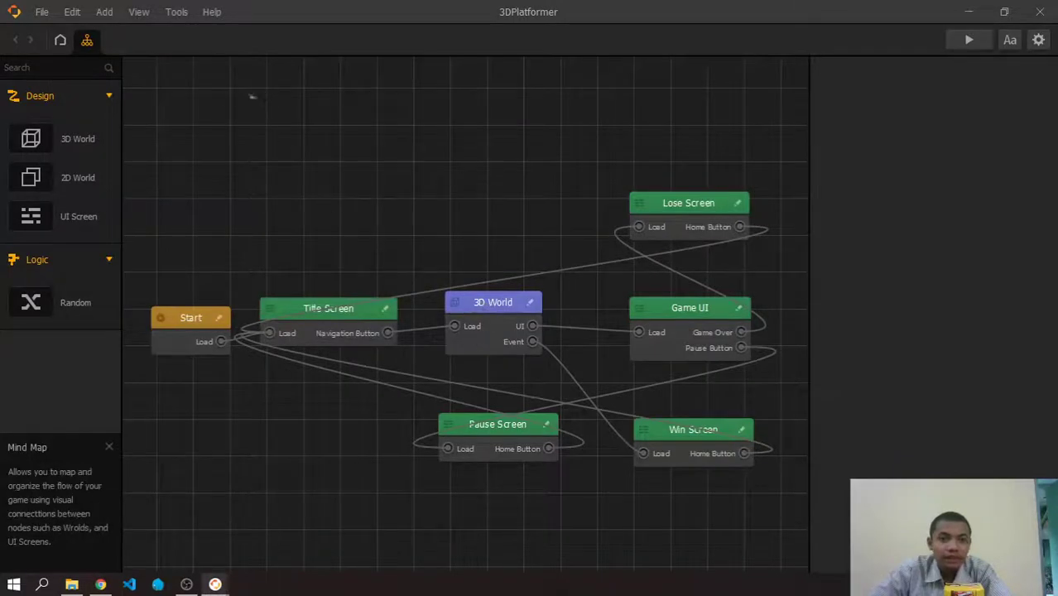
pyautogui.hotkey('alt', 'Tab')
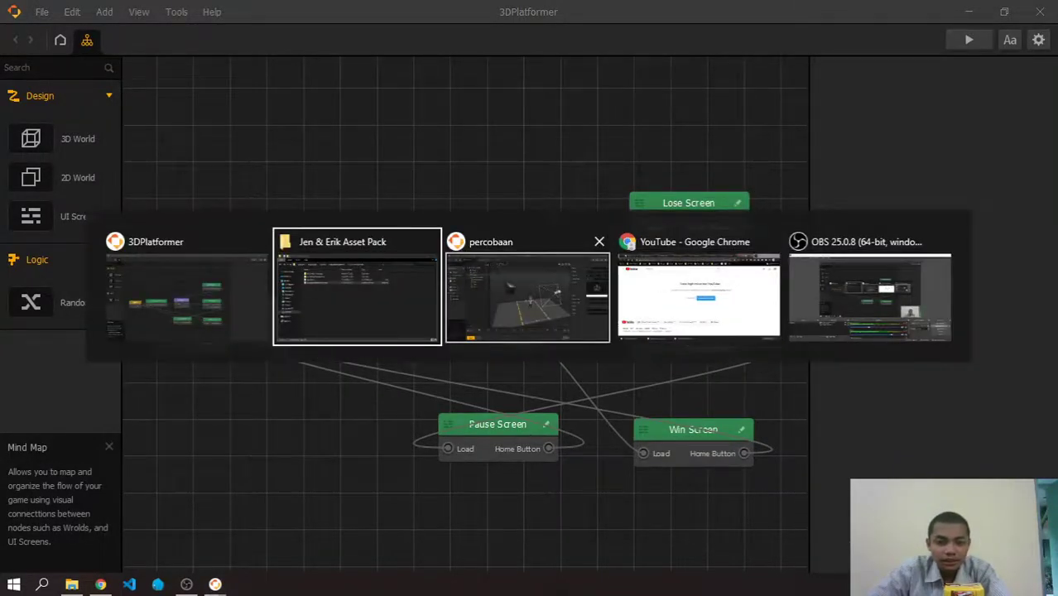
pyautogui.hotkey('alt', 'Tab')
pyautogui.click(43, 11)
pyautogui.hotkey('alt', 'Tab')
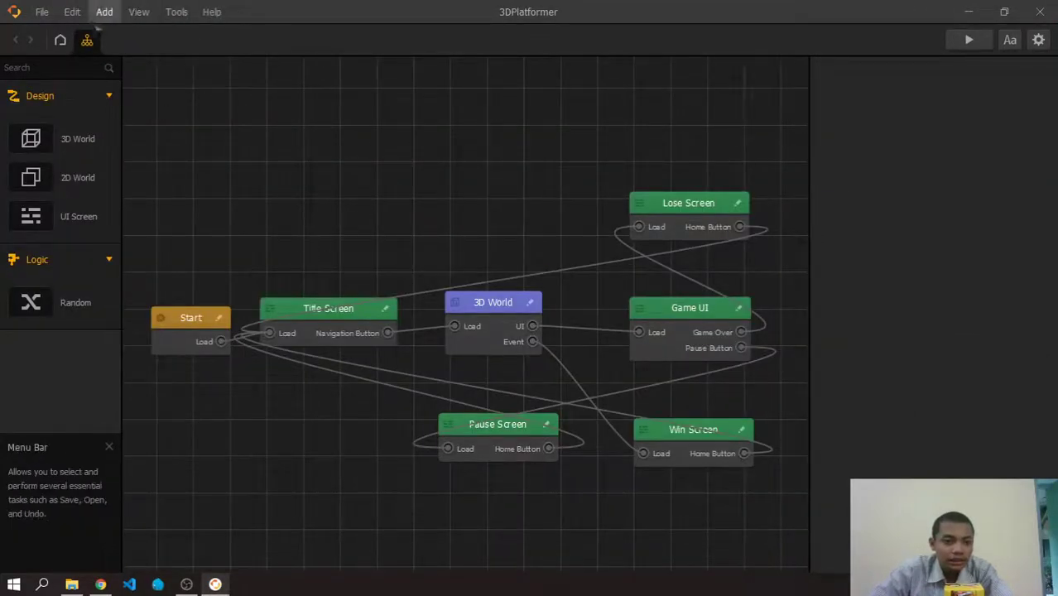
# Preview the 3DPlatformer game, accepting the OpenAL notice, and play it with the joystick until the run ends.
pyautogui.click(969, 40)
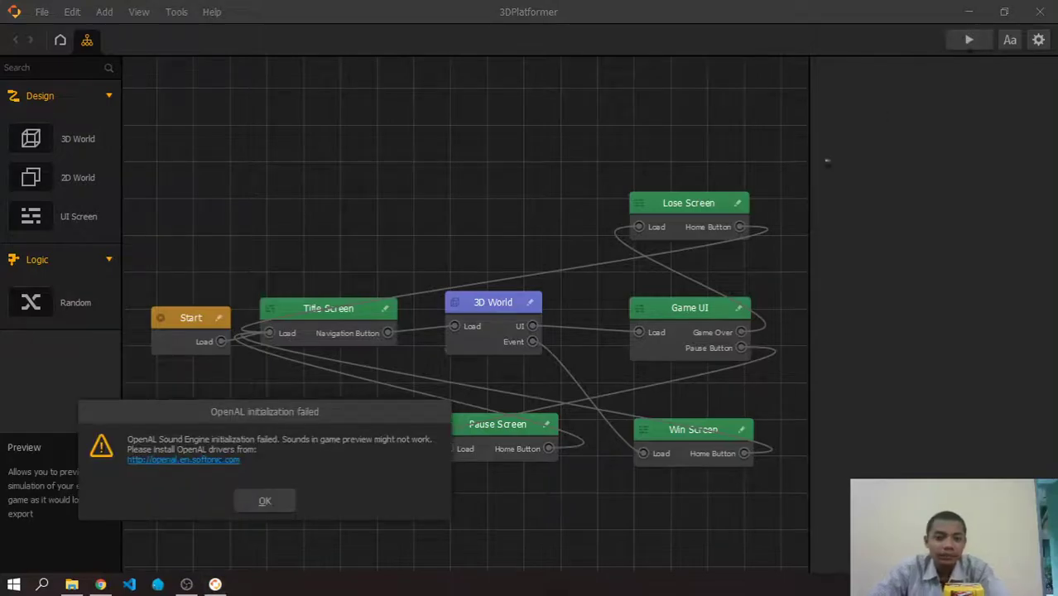
pyautogui.click(263, 502)
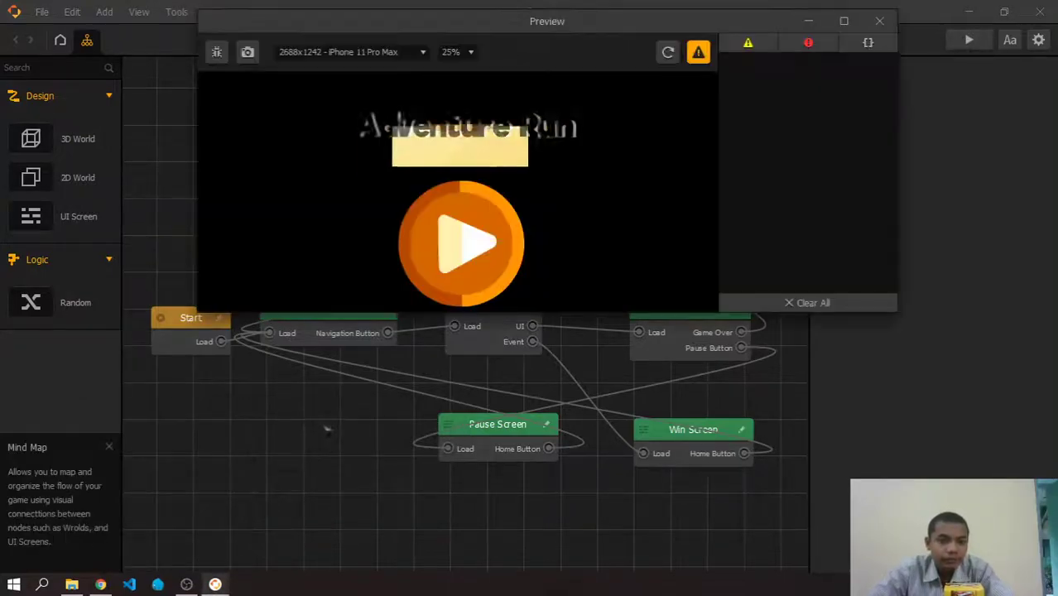
pyautogui.click(490, 253)
pyautogui.moveTo(242, 264)
pyautogui.mouseDown()
pyautogui.moveTo(271, 280)
pyautogui.moveTo(236, 274)
pyautogui.moveTo(242, 263)
pyautogui.moveTo(233, 274)
pyautogui.moveTo(230, 230)
pyautogui.moveTo(211, 252)
pyautogui.moveTo(293, 239)
pyautogui.moveTo(248, 248)
pyautogui.moveTo(265, 286)
pyautogui.moveTo(224, 283)
pyautogui.moveTo(279, 230)
pyautogui.moveTo(249, 274)
pyautogui.moveTo(253, 308)
pyautogui.moveTo(330, 241)
pyautogui.moveTo(338, 253)
pyautogui.moveTo(266, 279)
pyautogui.moveTo(319, 230)
pyautogui.moveTo(406, 258)
pyautogui.moveTo(248, 265)
pyautogui.moveTo(296, 277)
pyautogui.moveTo(260, 272)
pyautogui.moveTo(265, 282)
pyautogui.moveTo(249, 249)
pyautogui.moveTo(255, 270)
pyautogui.moveTo(224, 234)
pyautogui.moveTo(207, 248)
pyautogui.moveTo(132, 200)
pyautogui.mouseUp()
pyautogui.click(628, 272)
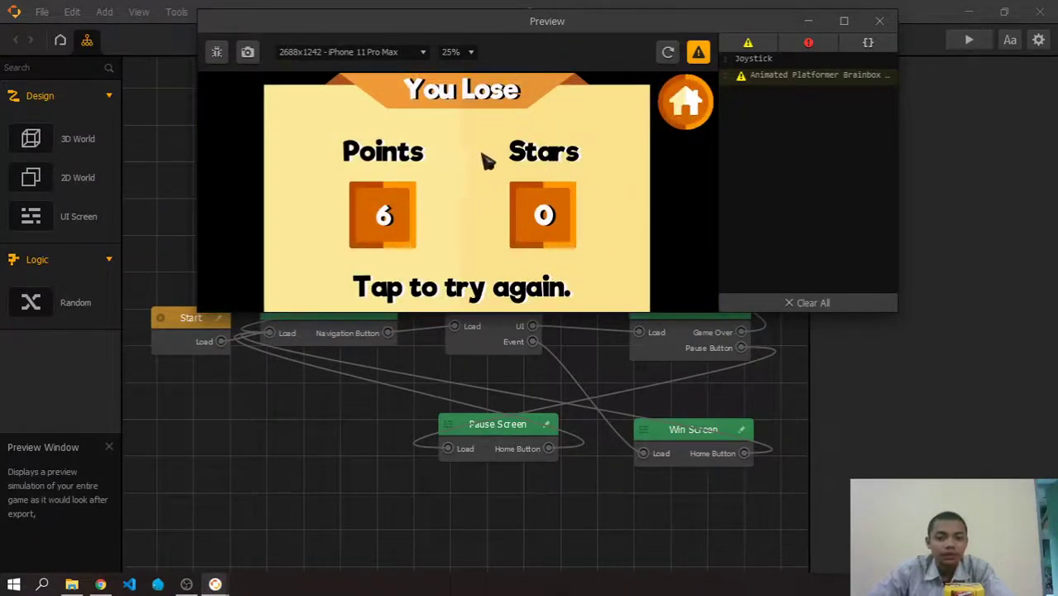
# Close the 3DPlatformer game preview and open the Jen & Erik Asset Pack.bbdoc project, accepting the different-version notice.
pyautogui.click(697, 113)
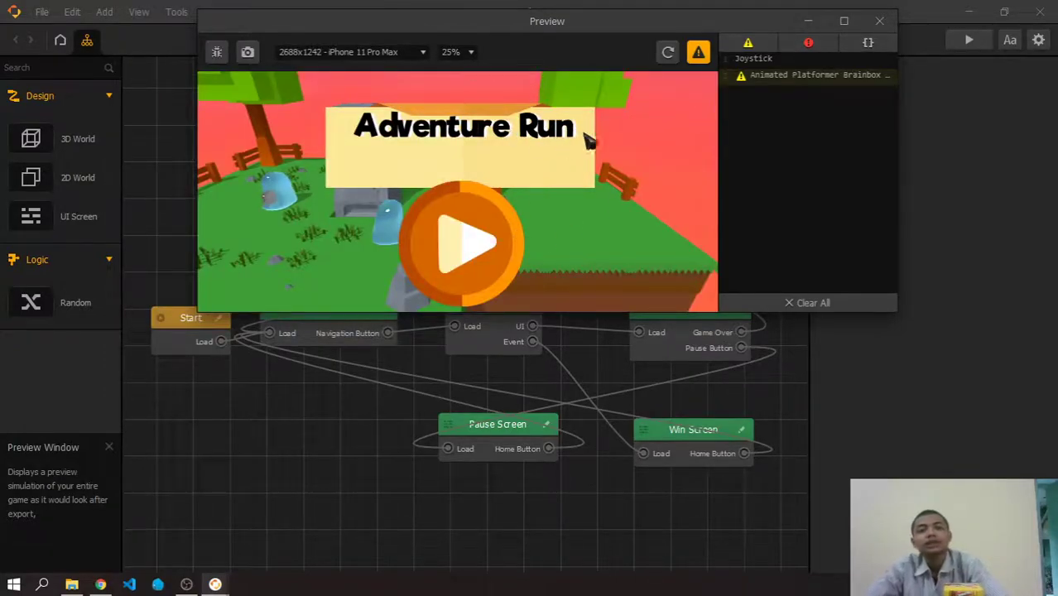
pyautogui.click(893, 23)
pyautogui.hotkey('alt', 'Tab')
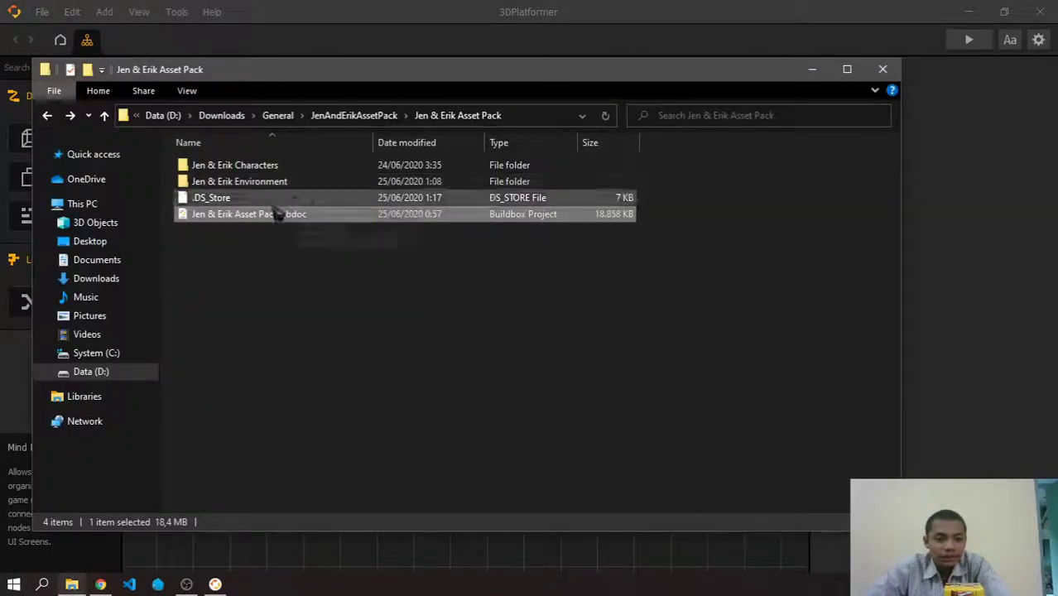
pyautogui.doubleClick(238, 214)
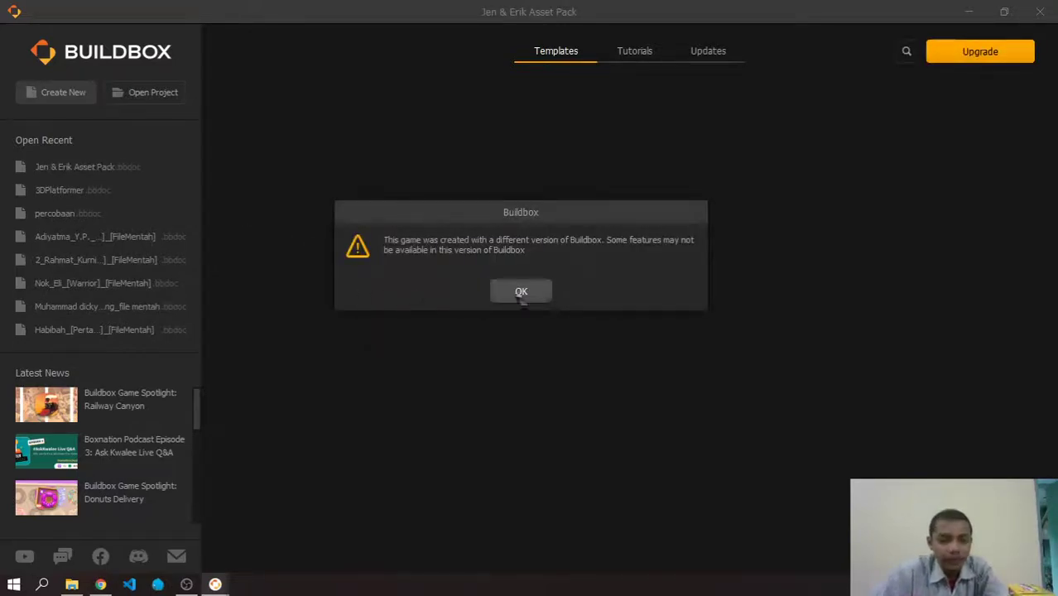
pyautogui.click(520, 292)
pyautogui.moveTo(714, 375)
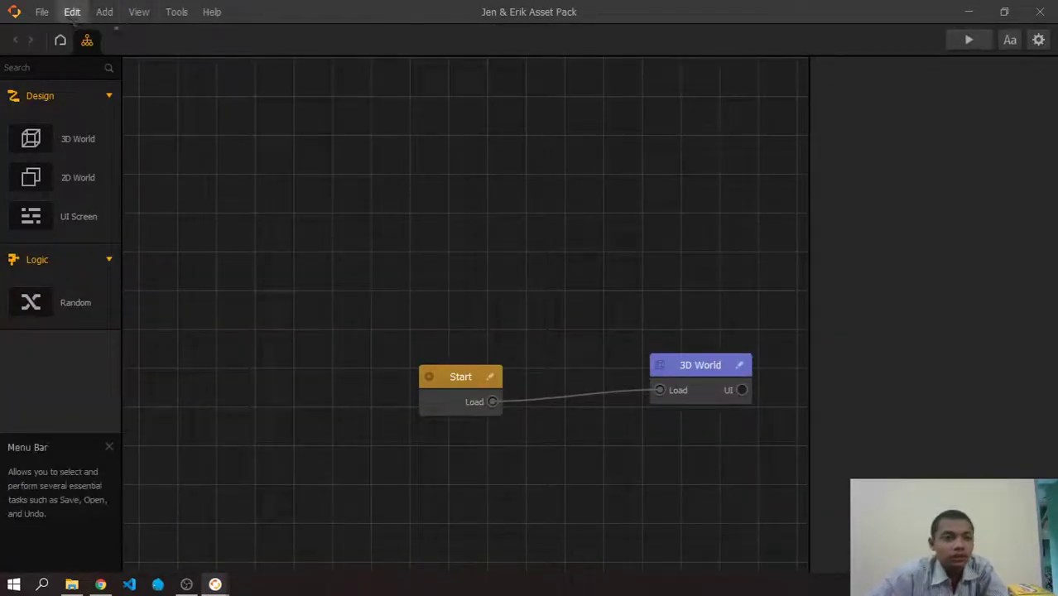
pyautogui.moveTo(455, 380)
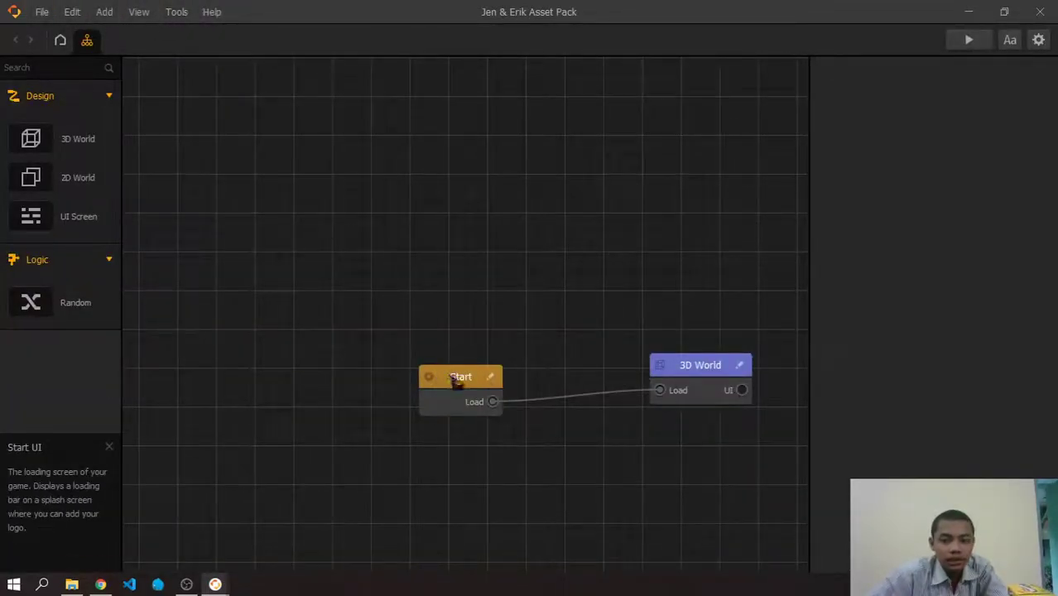
# Open the asset pack's 3D World and preview it, accepting the OpenAL notice and closing the preview window.
pyautogui.doubleClick(711, 376)
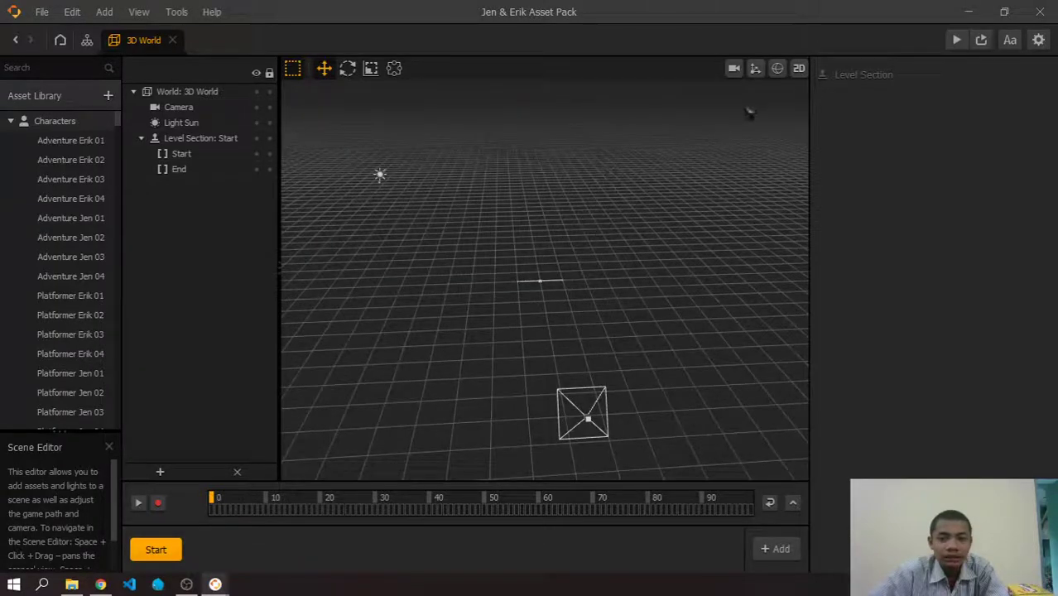
pyautogui.click(799, 68)
pyautogui.click(800, 69)
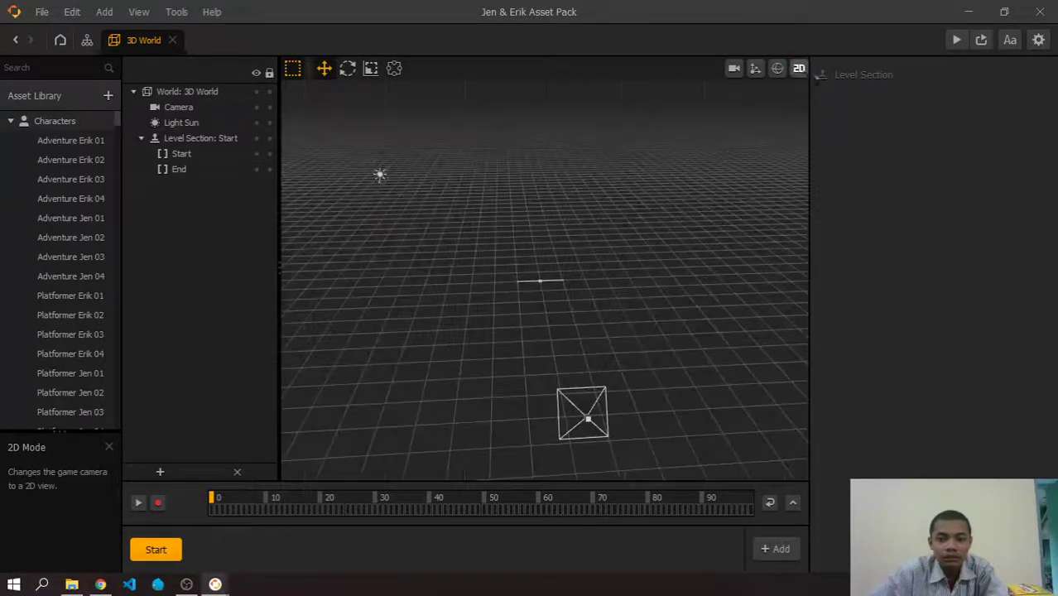
pyautogui.click(957, 40)
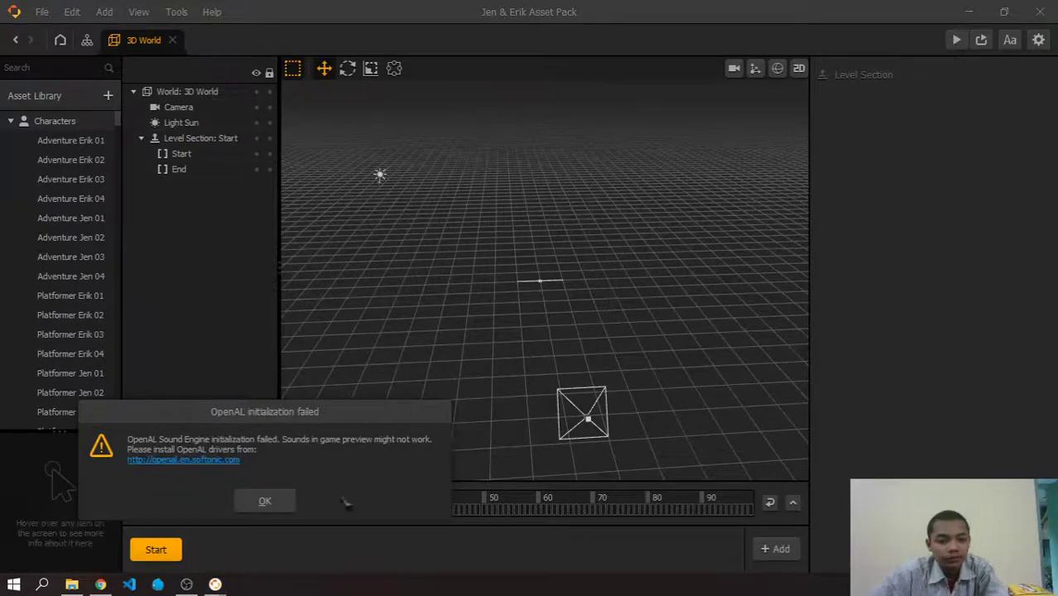
pyautogui.click(278, 505)
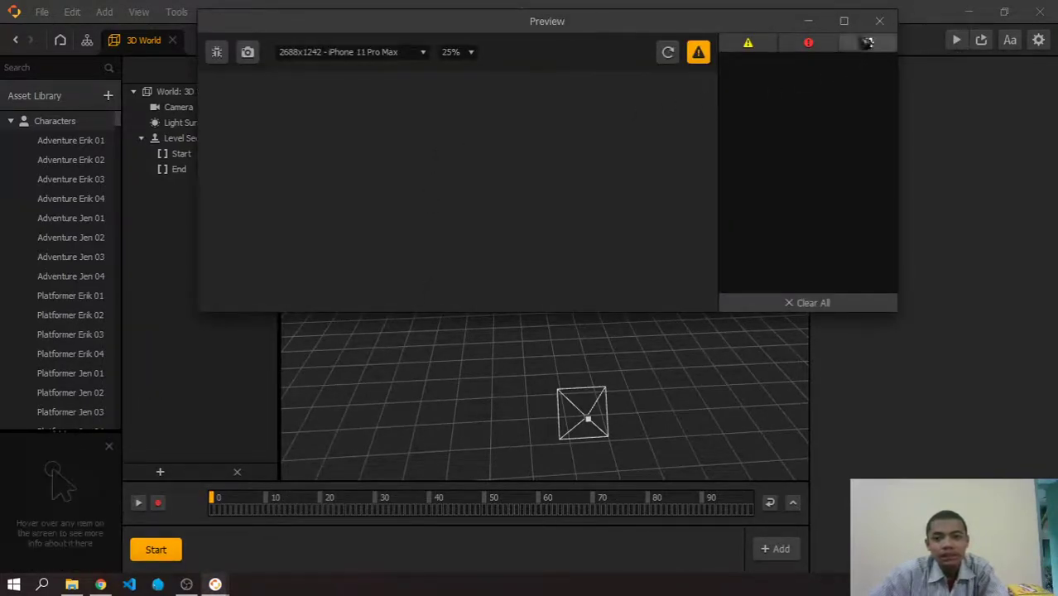
pyautogui.click(880, 21)
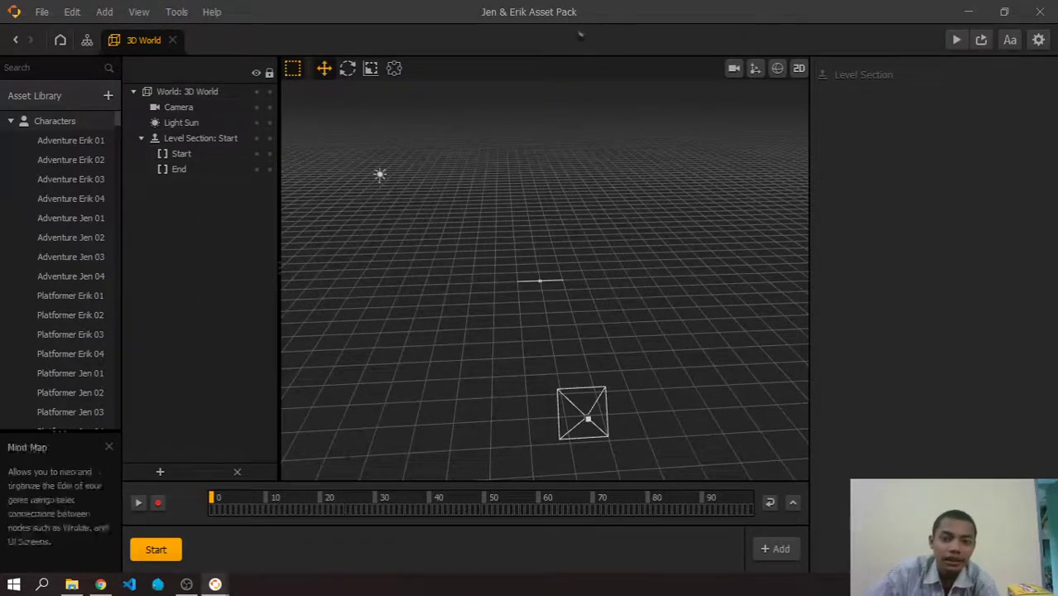
# Close the Jen & Erik Asset Pack project, saving its changes.
pyautogui.click(100, 585)
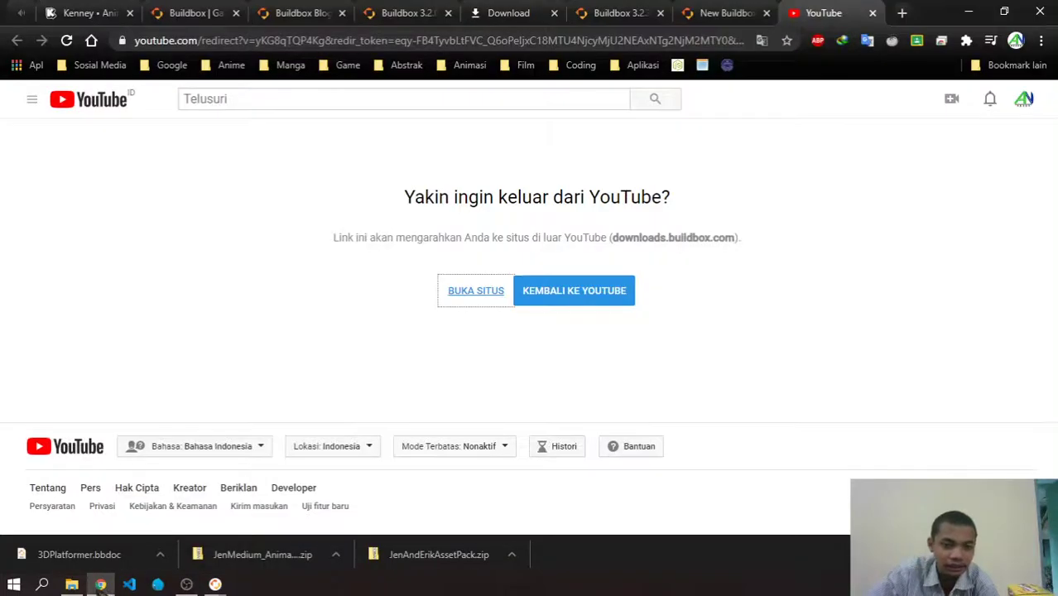
pyautogui.click(71, 585)
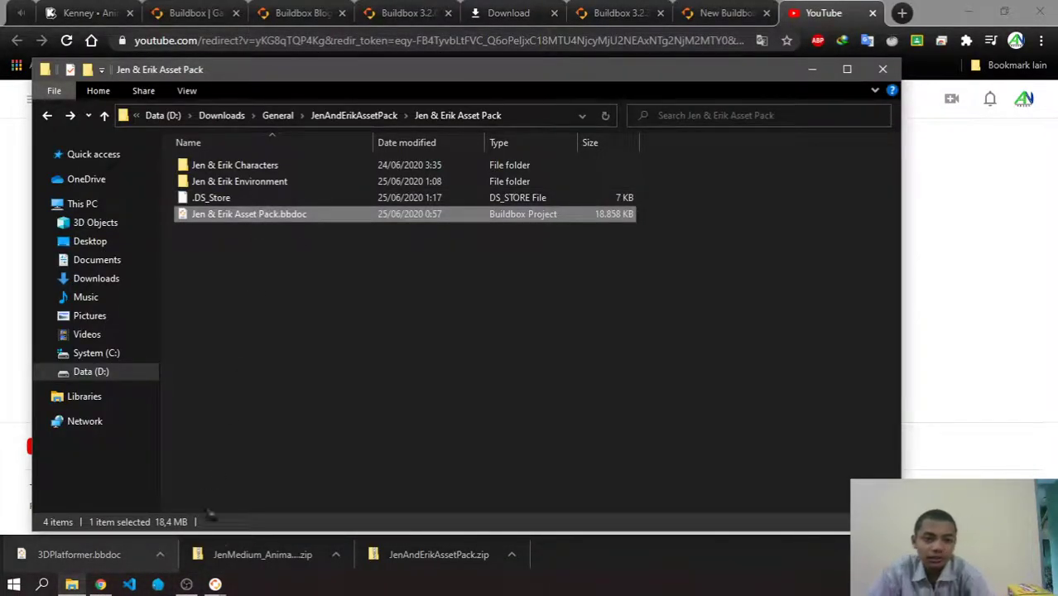
pyautogui.moveTo(214, 585)
pyautogui.click(290, 526)
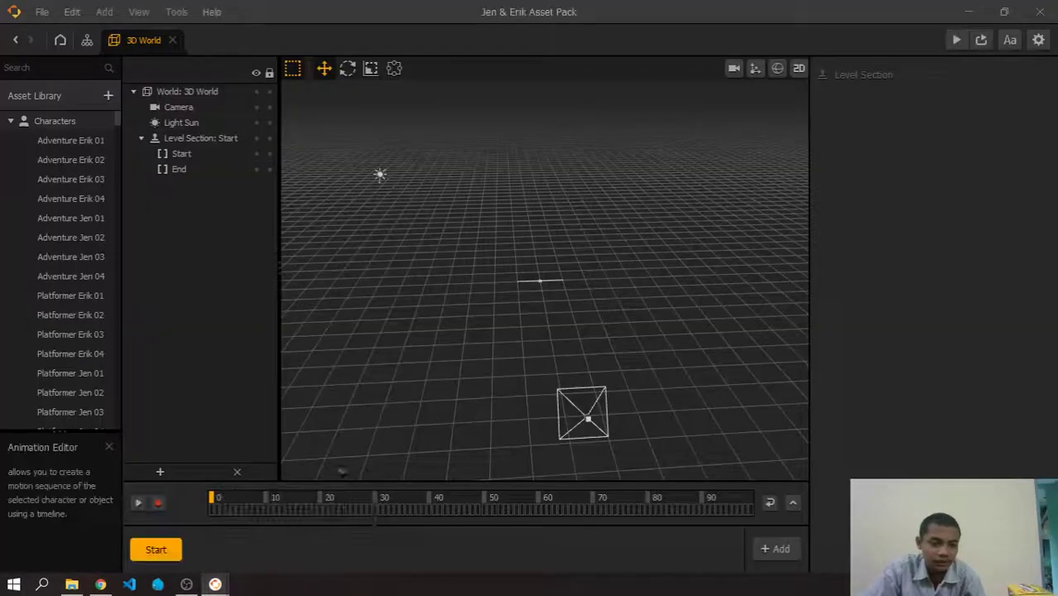
pyautogui.click(1040, 12)
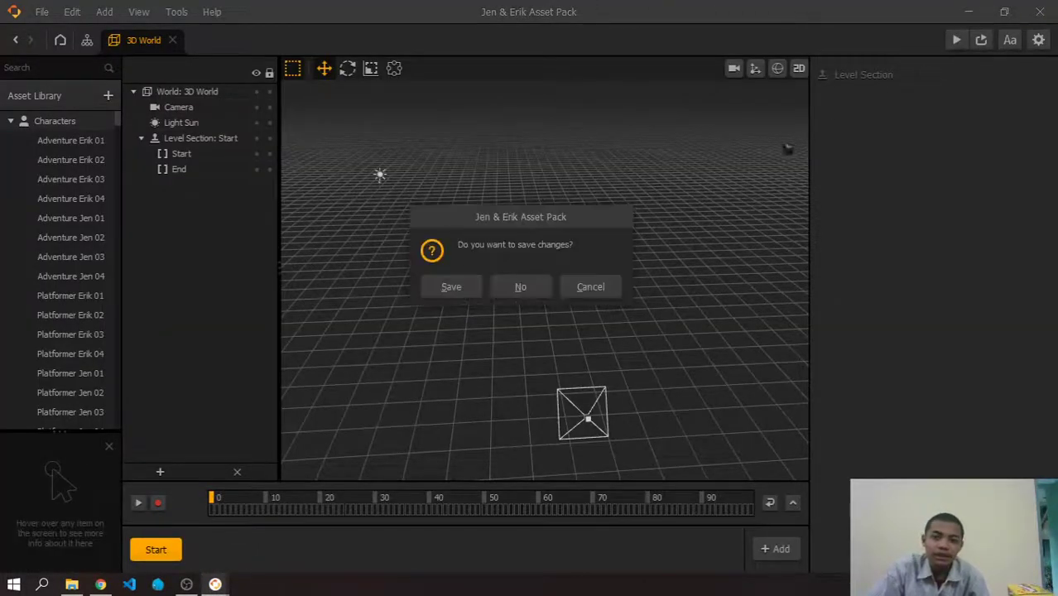
pyautogui.click(455, 289)
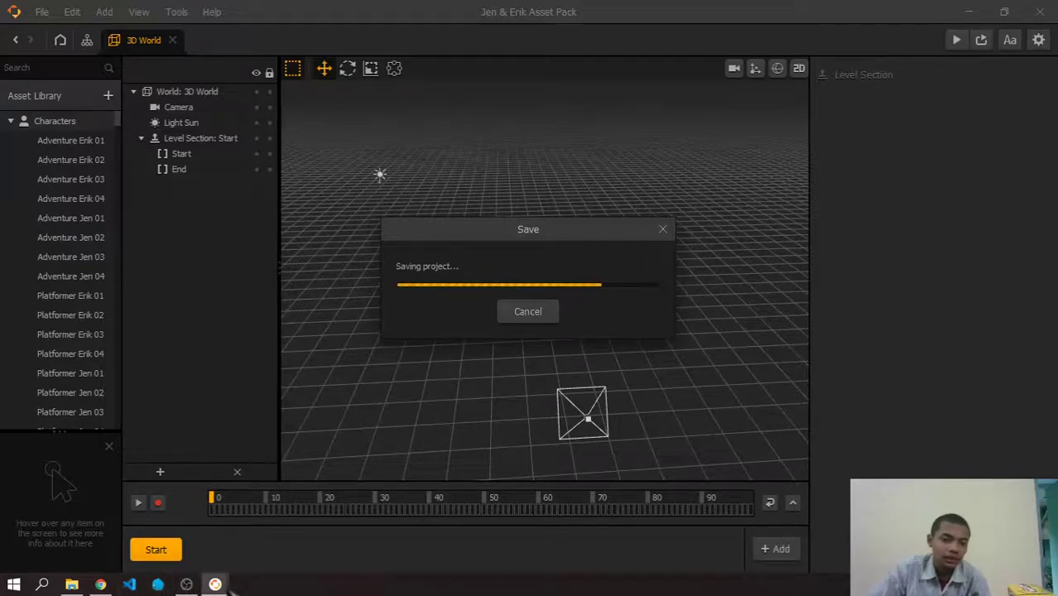
# Switch to the 3DPlatformer project and open its 3D World node for editing.
pyautogui.moveTo(233, 584)
pyautogui.click(246, 515)
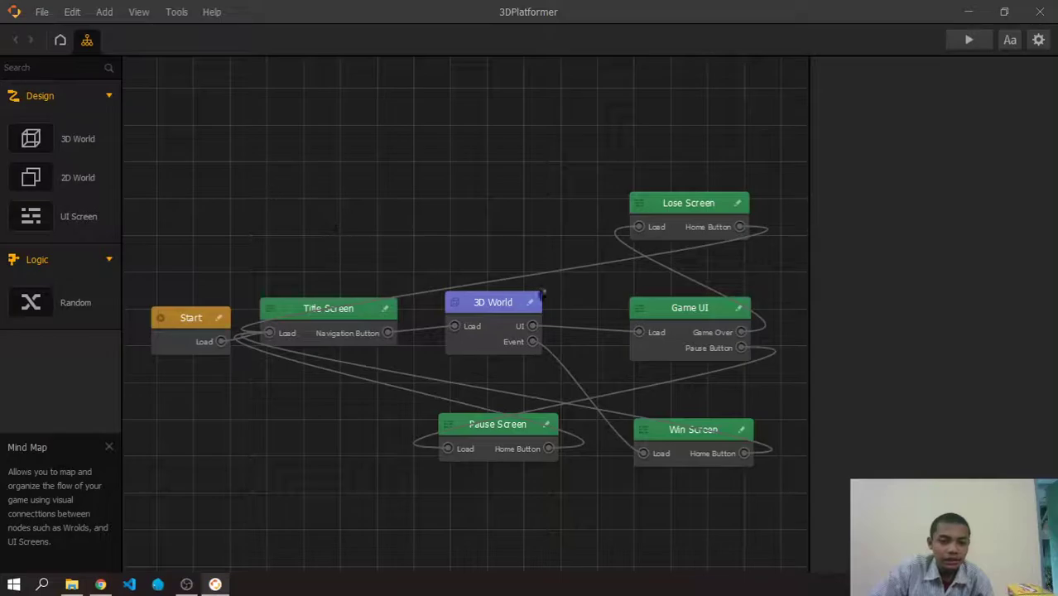
pyautogui.click(489, 306)
pyautogui.doubleClick(485, 308)
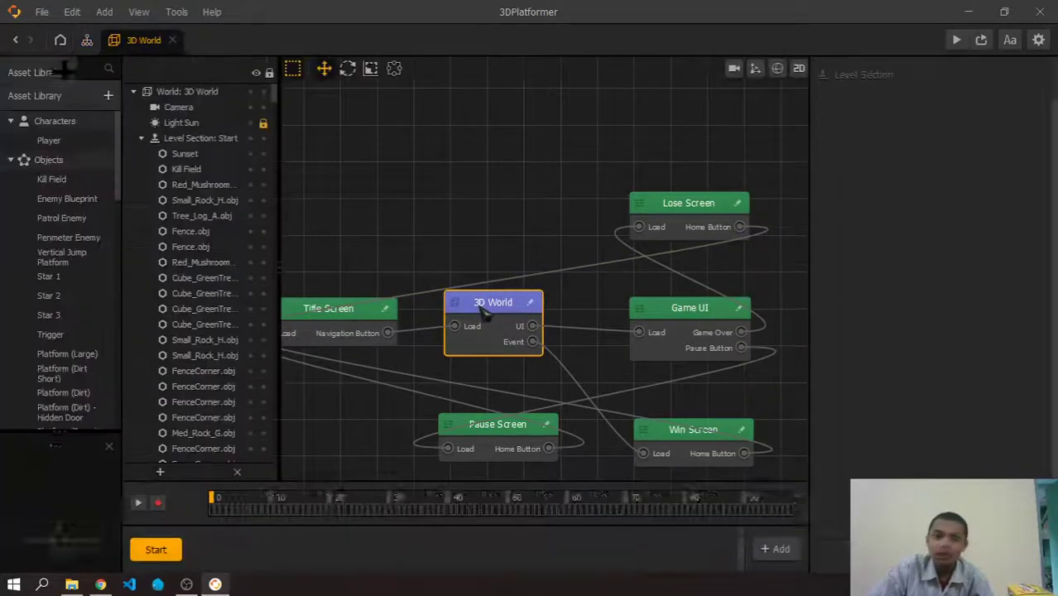
# Examine the platformer level and its object list, inspecting a Grass_A.obj entry and the Kill Field plane around the level.
pyautogui.scroll(-3, 487, 259)
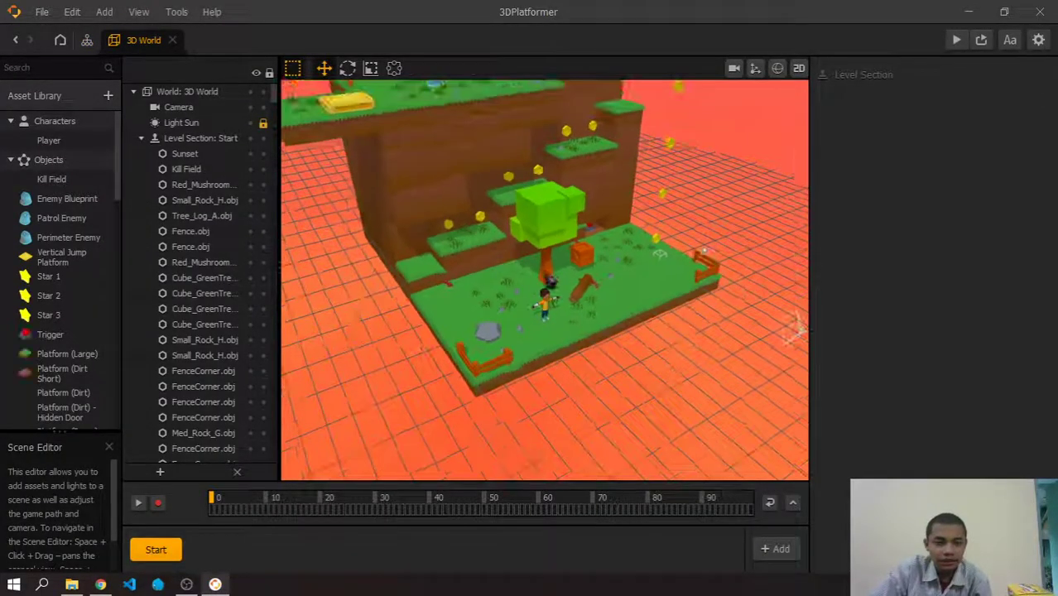
pyautogui.scroll(-15, 234, 200)
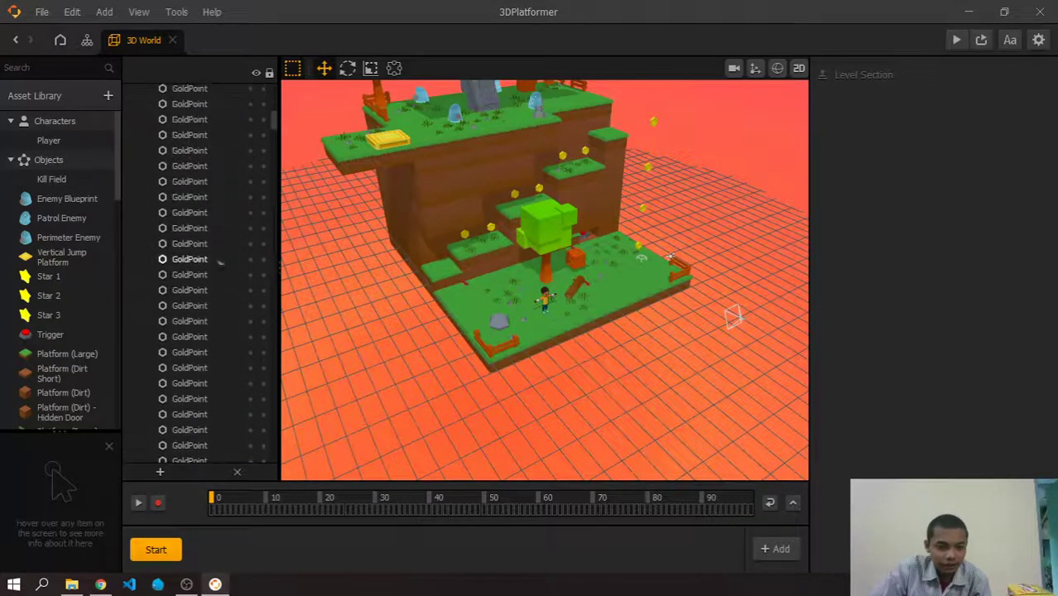
pyautogui.scroll(-15, 209, 280)
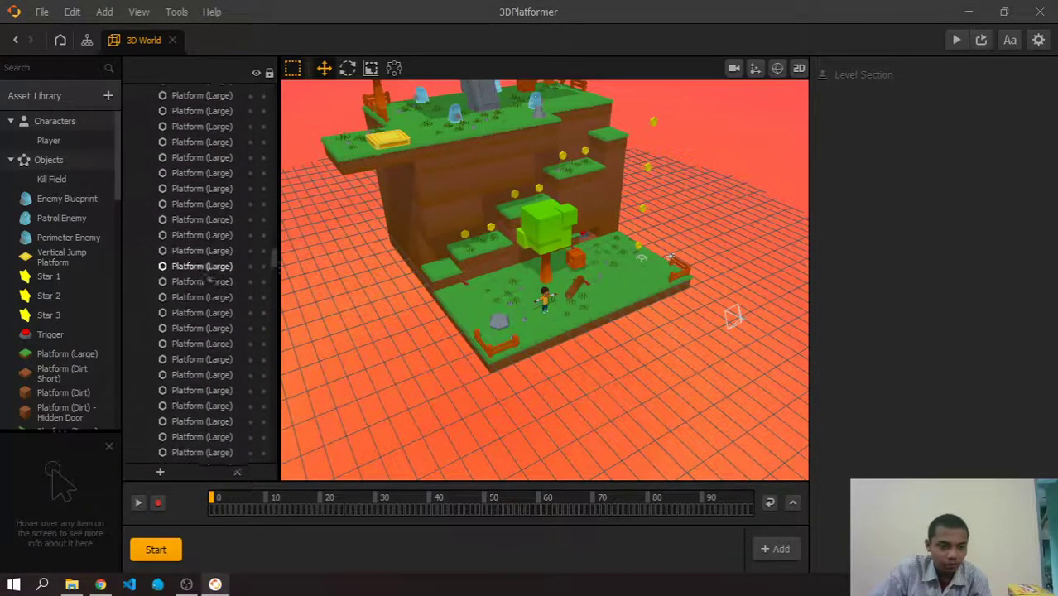
pyautogui.scroll(10, 209, 276)
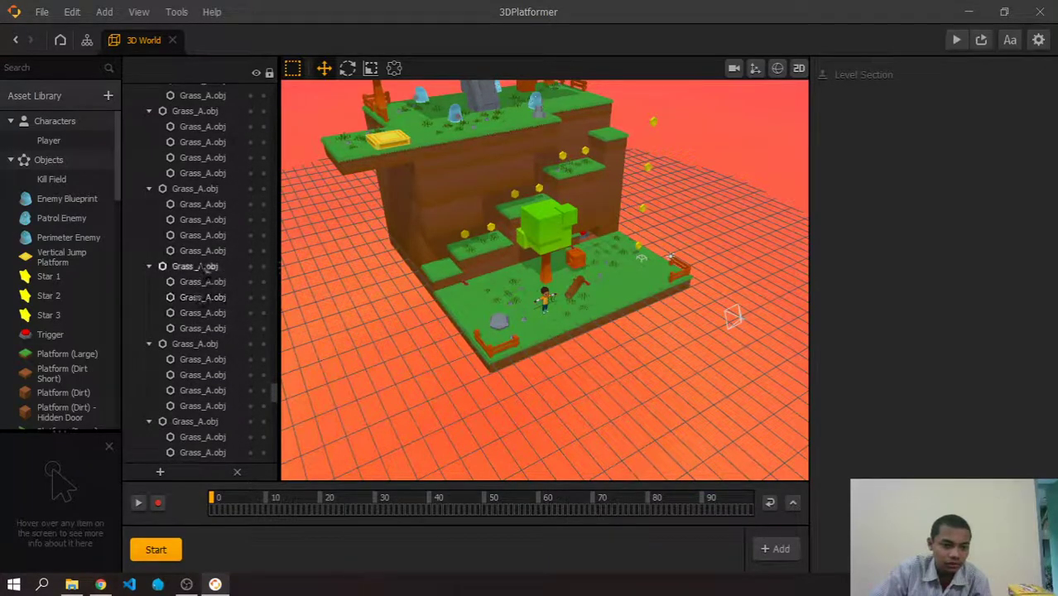
pyautogui.click(206, 266)
pyautogui.click(206, 283)
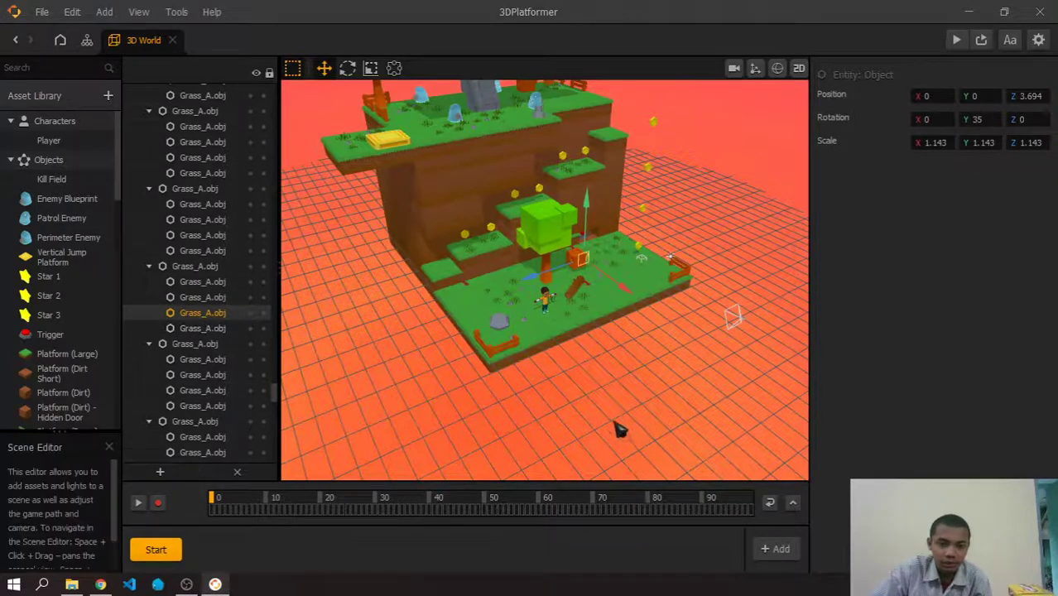
pyautogui.click(698, 424)
pyautogui.scroll(4, 686, 379)
pyautogui.scroll(-2, 675, 347)
pyautogui.scroll(-4, 675, 347)
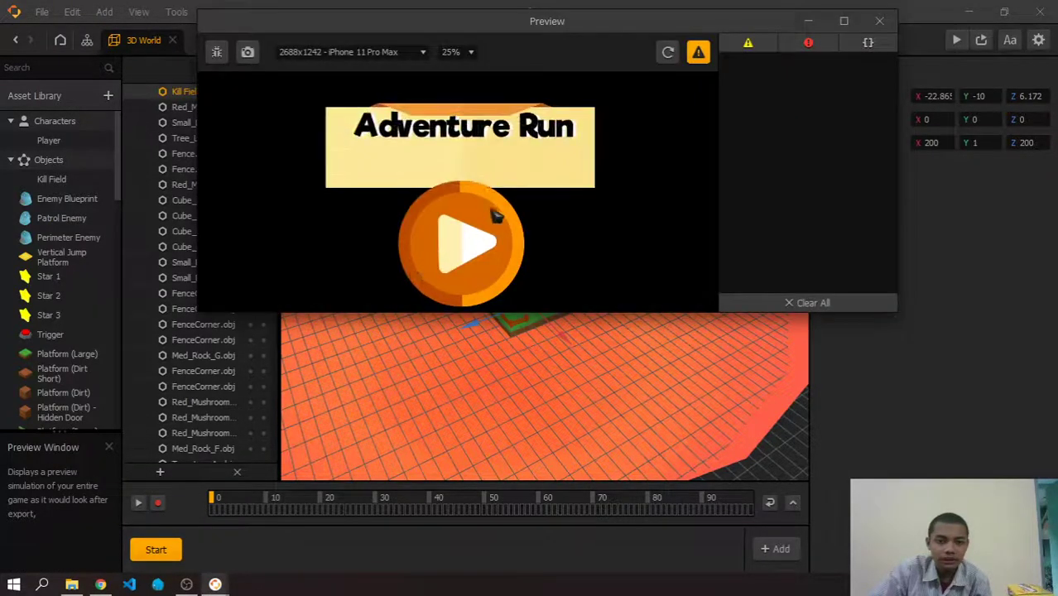
# Play the previewed Adventure Run game with the joystick until the run ends, and close the preview.
pyautogui.click(475, 249)
pyautogui.moveTo(242, 265)
pyautogui.mouseDown()
pyautogui.moveTo(286, 279)
pyautogui.moveTo(252, 364)
pyautogui.mouseUp()
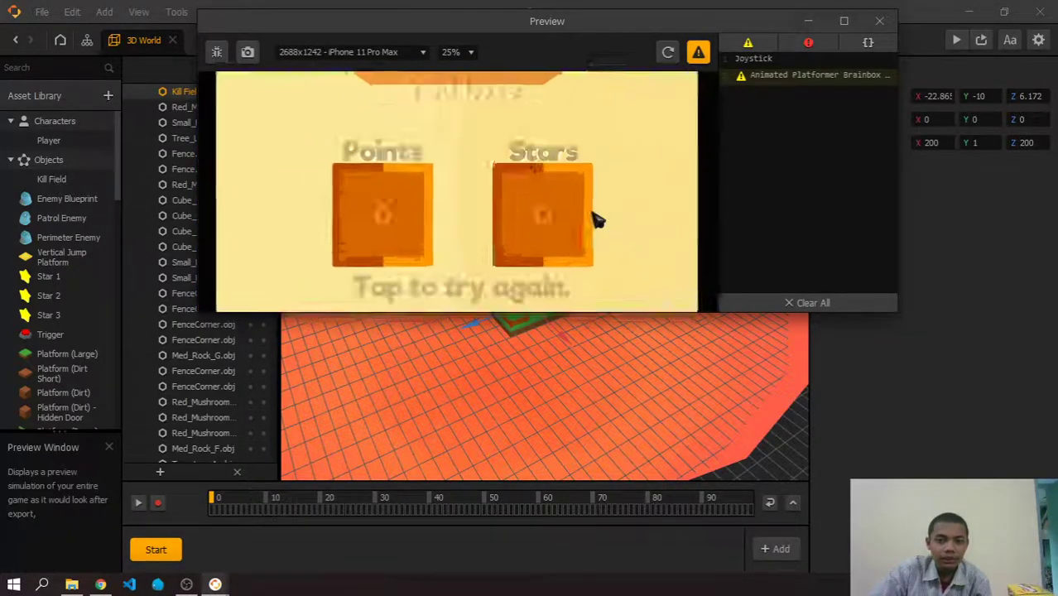
pyautogui.click(702, 114)
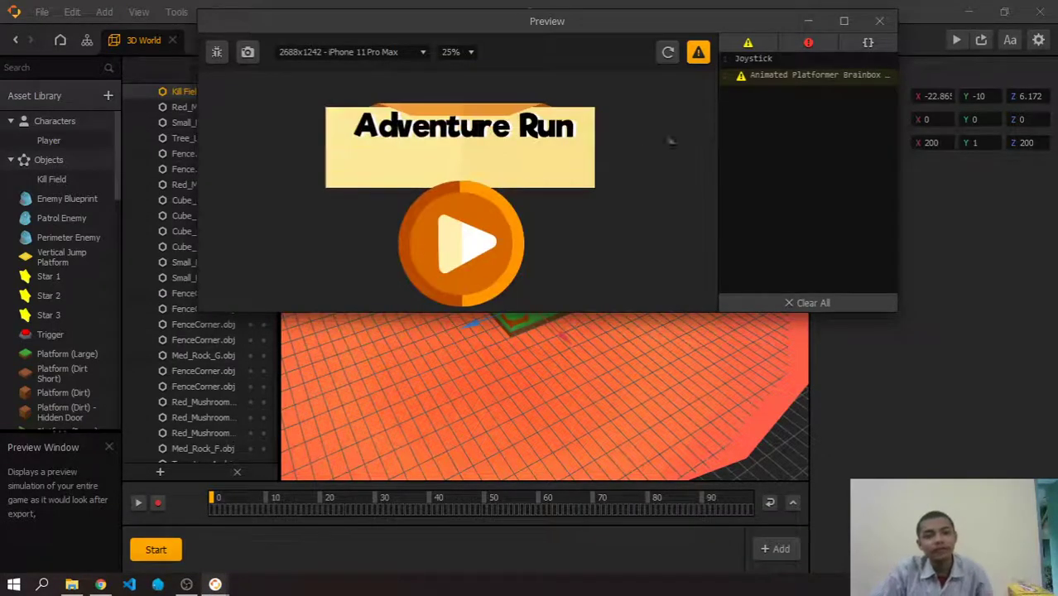
pyautogui.click(881, 20)
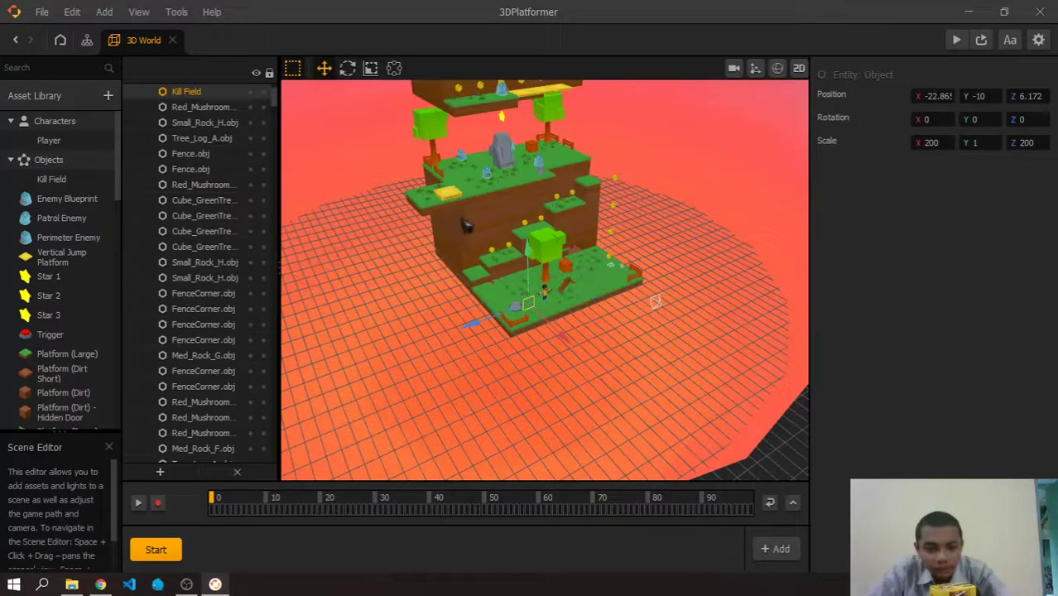
# Select the Kill Field object and inspect its extent beneath and around the level.
pyautogui.scroll(-3, 622, 298)
pyautogui.scroll(2, 624, 288)
pyautogui.moveTo(625, 288); pyautogui.dragTo(622, 280)
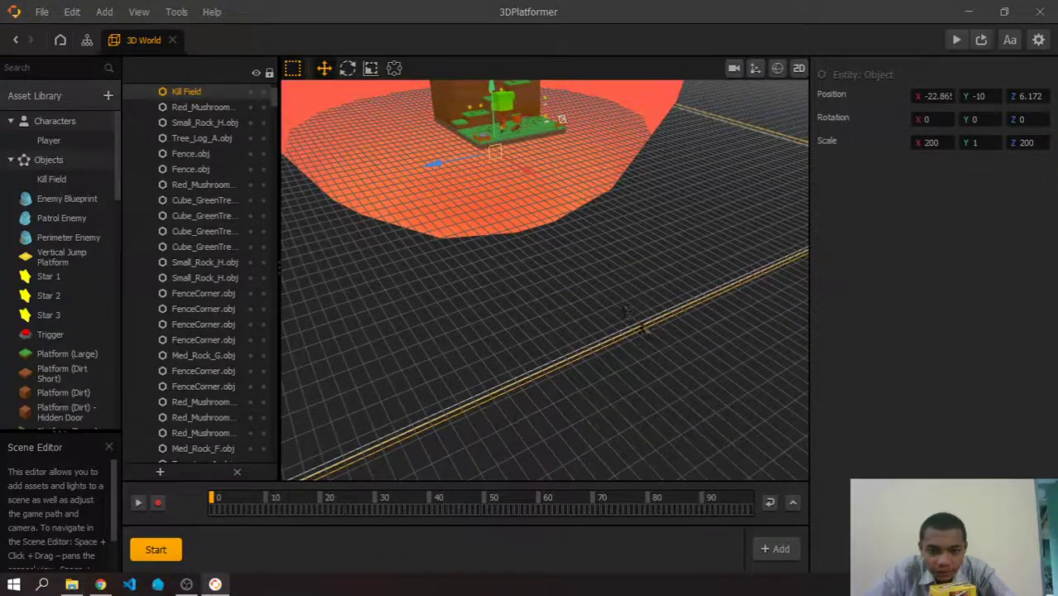
pyautogui.click(642, 344)
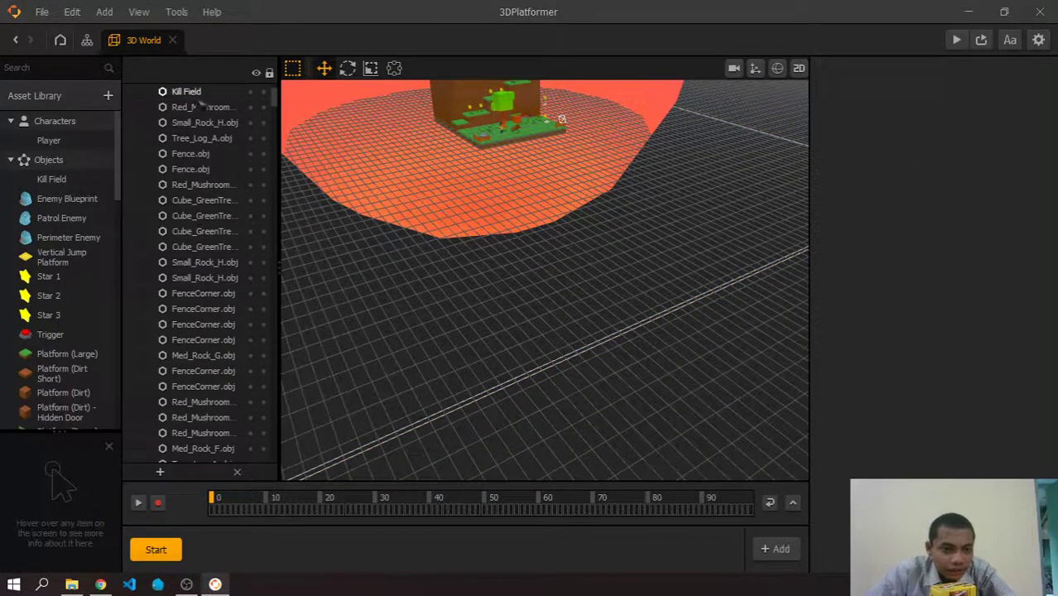
pyautogui.click(186, 92)
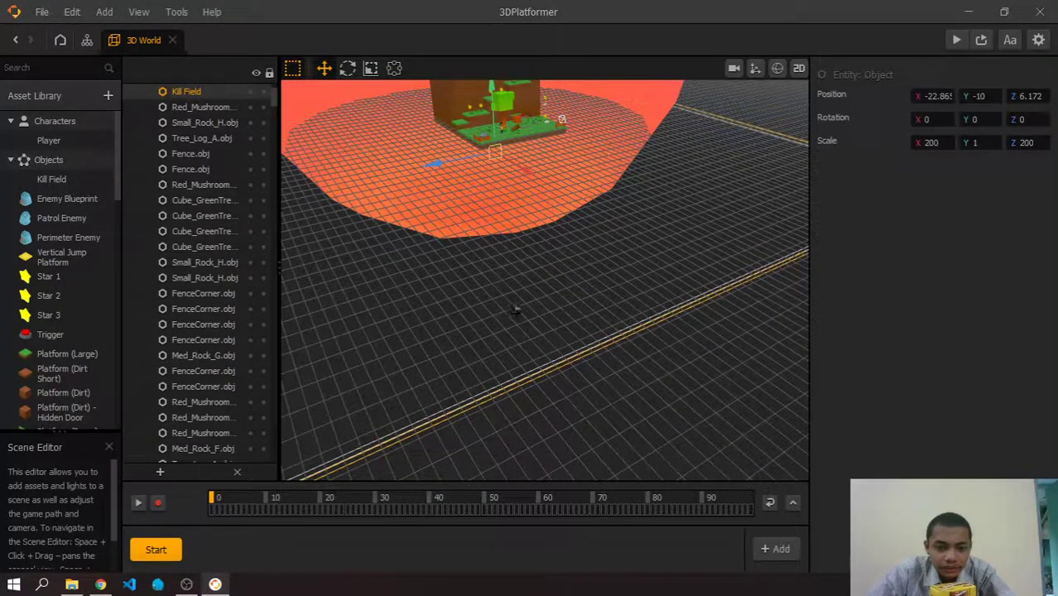
pyautogui.scroll(2, 516, 309)
pyautogui.scroll(-1, 657, 299)
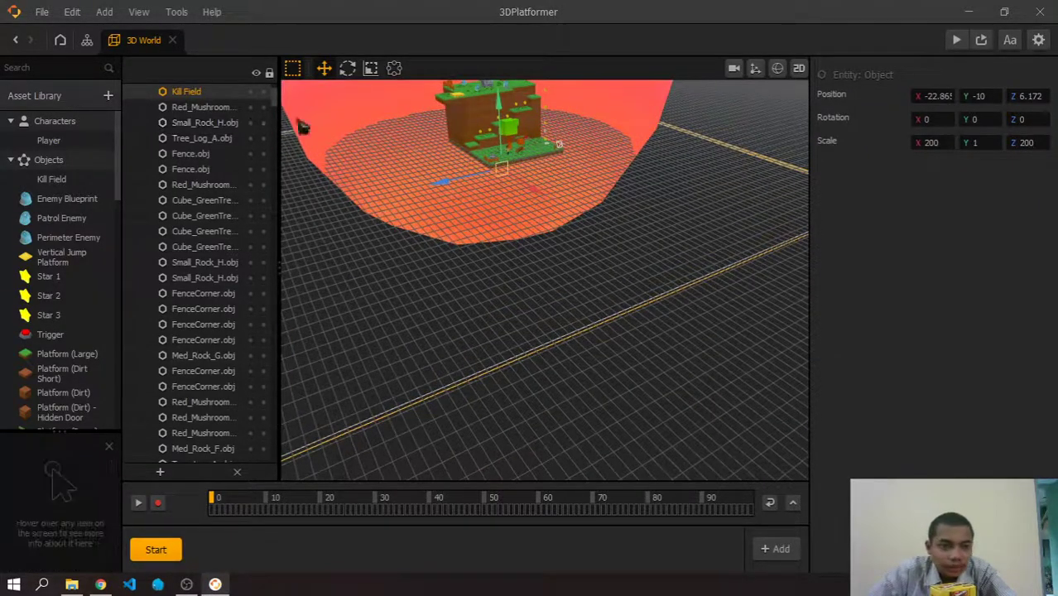
pyautogui.scroll(2, 248, 132)
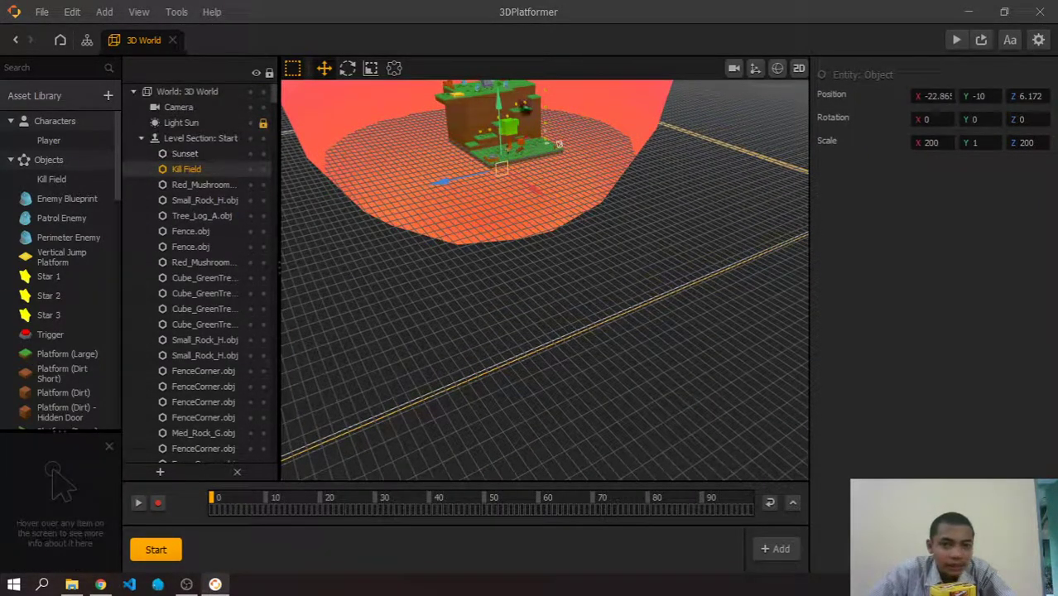
# Show the collision shapes and inspect the Kill Field's If Collide component, including its collision shape and affected asset options.
pyautogui.click(779, 69)
pyautogui.scroll(-5, 678, 207)
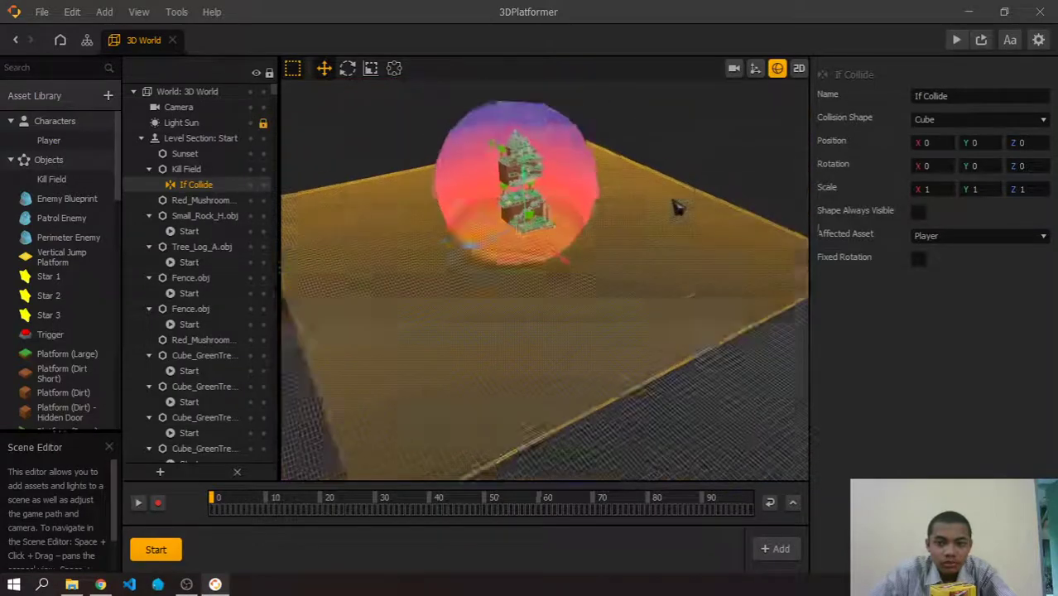
pyautogui.click(199, 170)
pyautogui.click(201, 186)
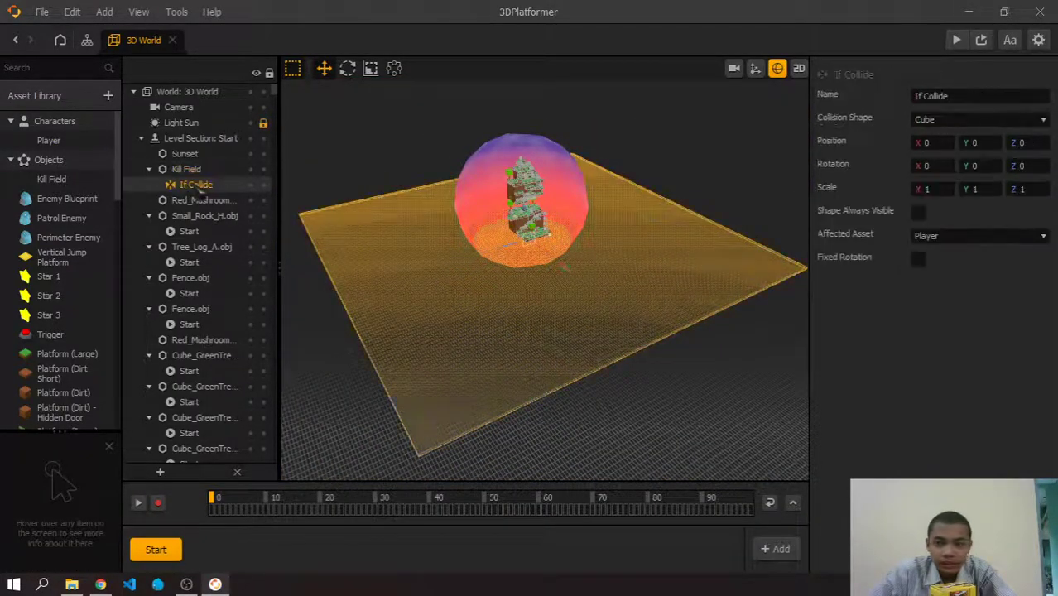
pyautogui.click(977, 121)
pyautogui.click(976, 121)
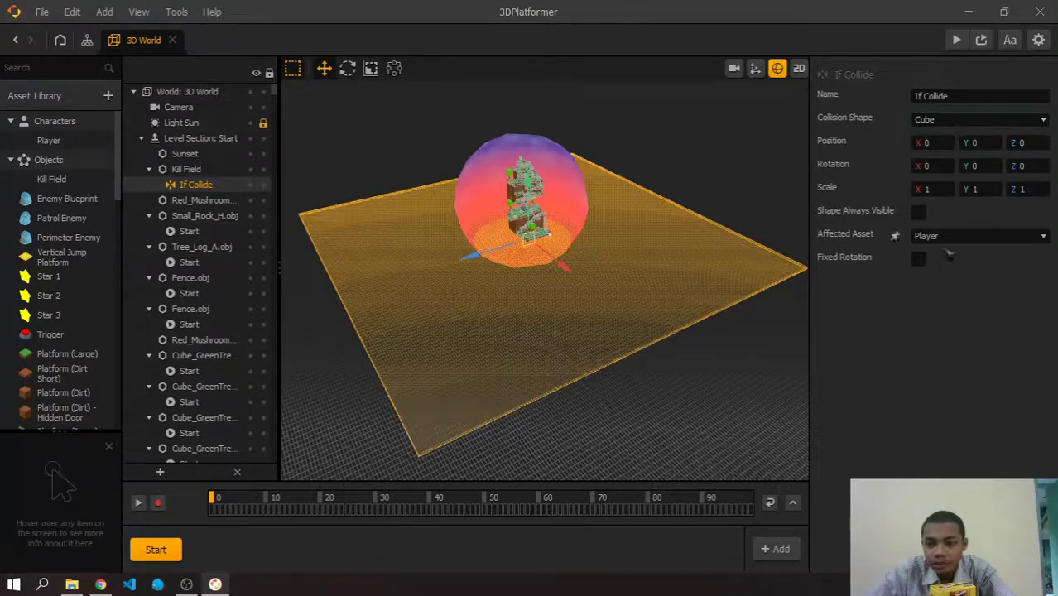
pyautogui.click(944, 237)
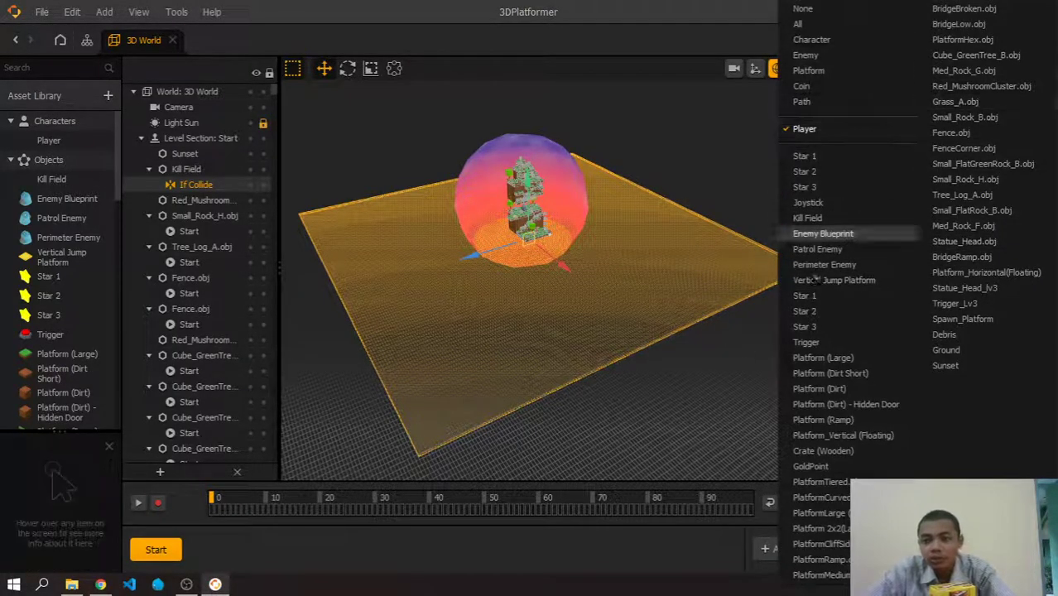
pyautogui.click(646, 437)
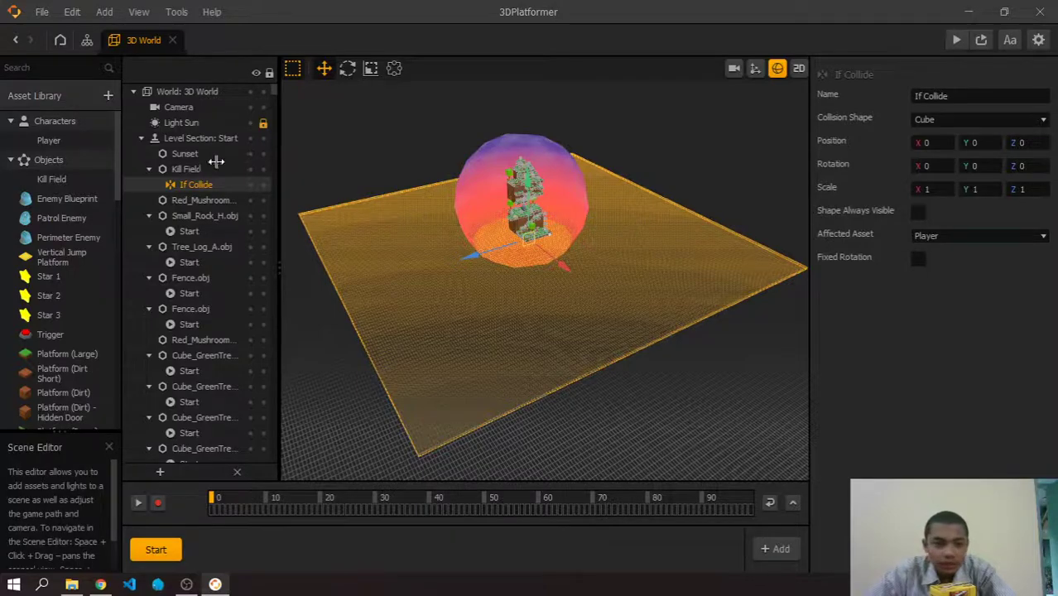
# Examine how far the Kill Field's collision area extends beneath and around the platformer level.
pyautogui.scroll(5, 540, 311)
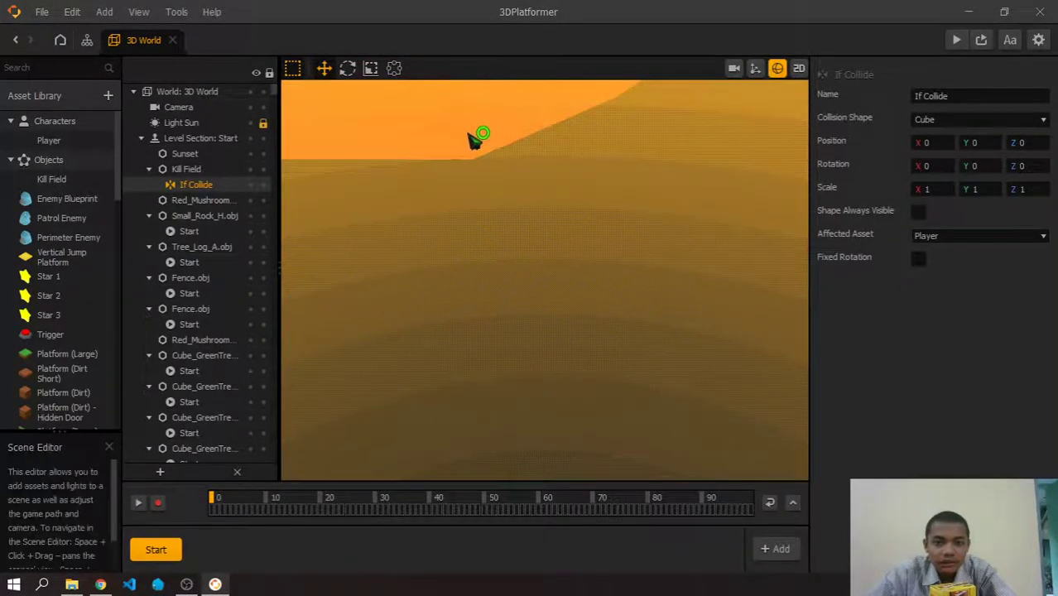
pyautogui.scroll(-5, 480, 157)
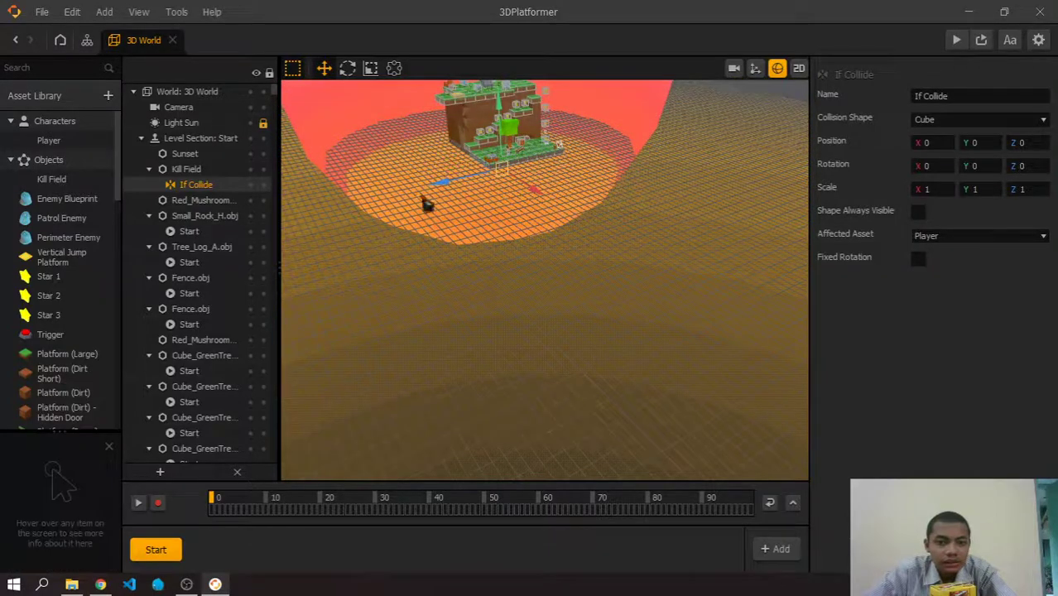
pyautogui.moveTo(361, 188); pyautogui.dragTo(420, 195, button='middle')
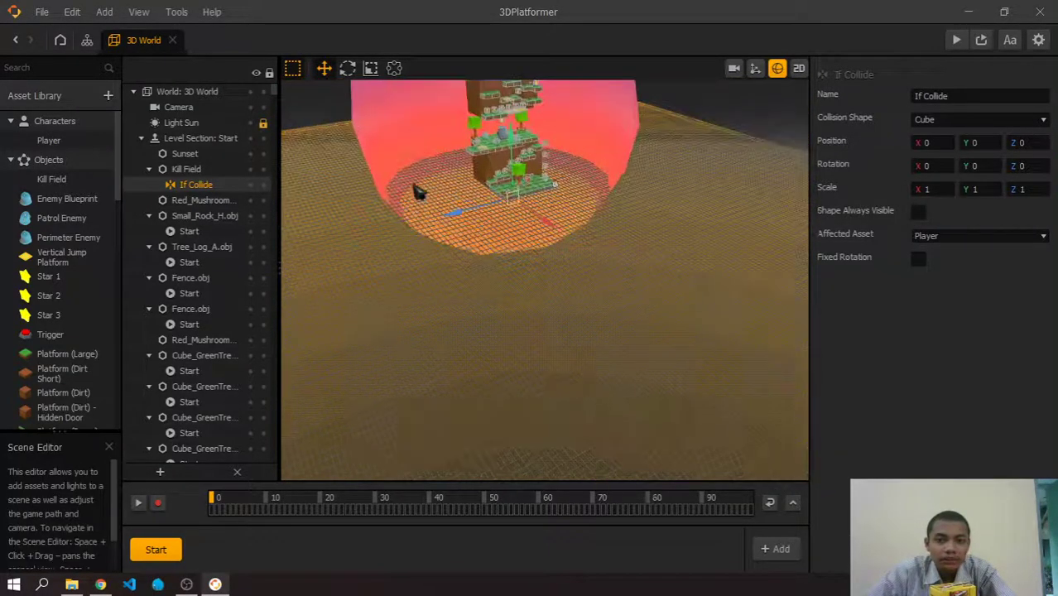
pyautogui.click(385, 114)
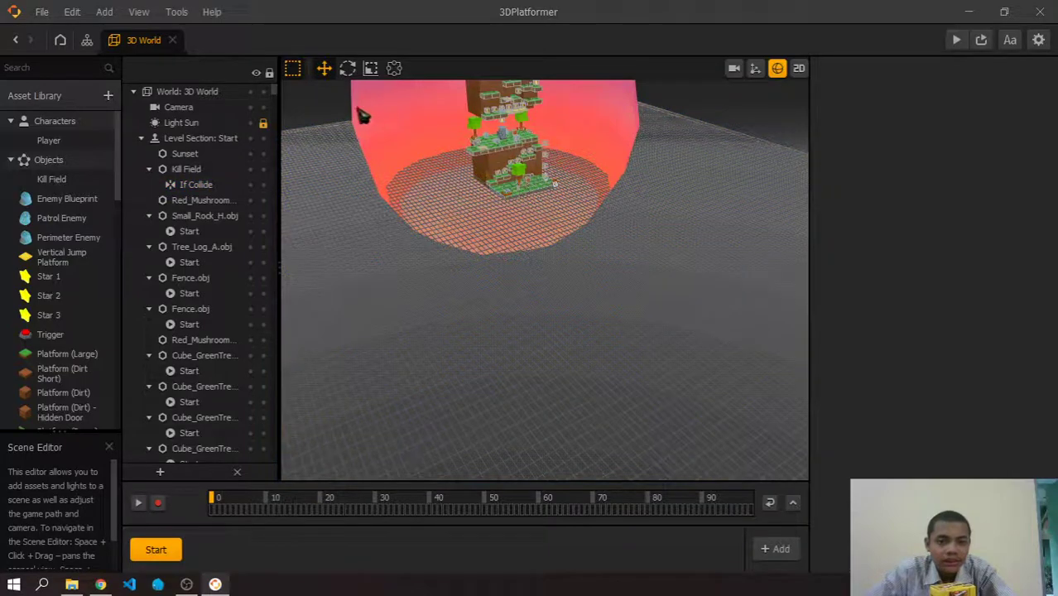
pyautogui.moveTo(424, 146); pyautogui.dragTo(478, 124, button='middle')
pyautogui.moveTo(661, 235); pyautogui.dragTo(467, 261, button='middle')
pyautogui.click(435, 248)
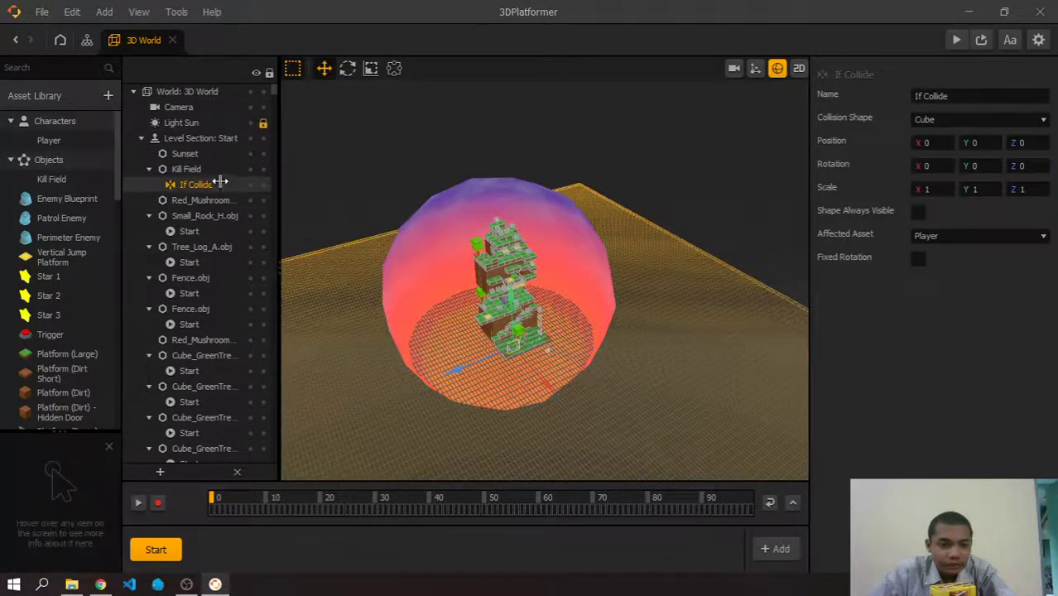
pyautogui.click(447, 216)
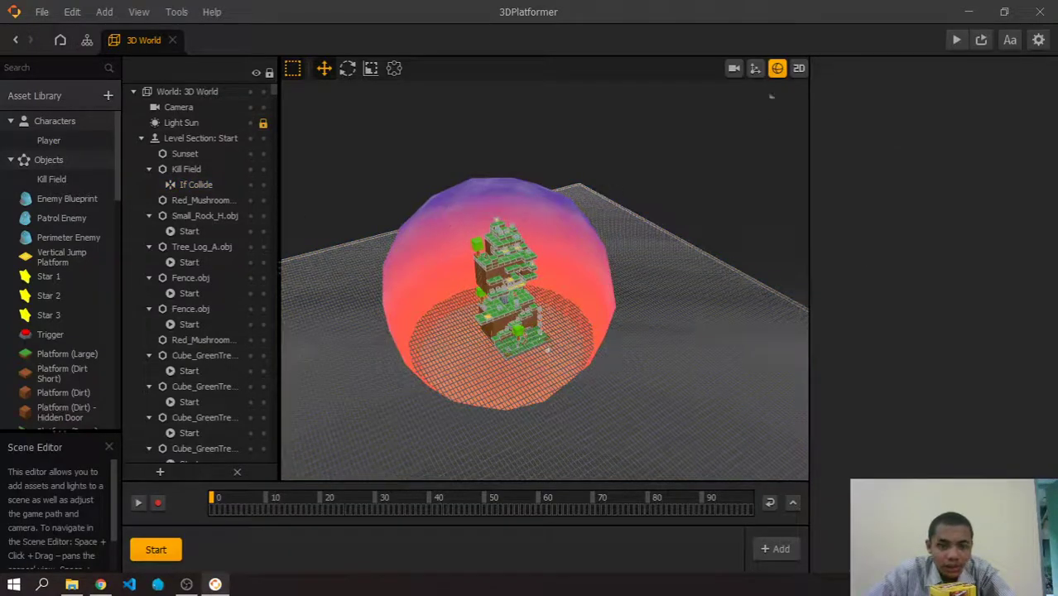
pyautogui.click(452, 238)
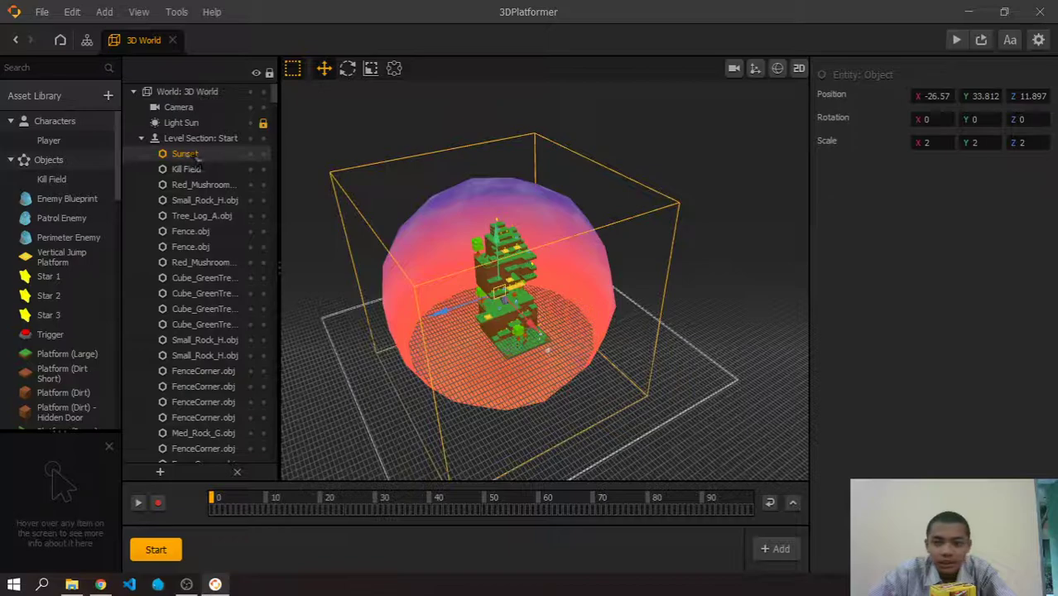
# Inspect the Sunset dome object with the collision shapes shown and hidden.
pyautogui.click(777, 68)
pyautogui.click(186, 155)
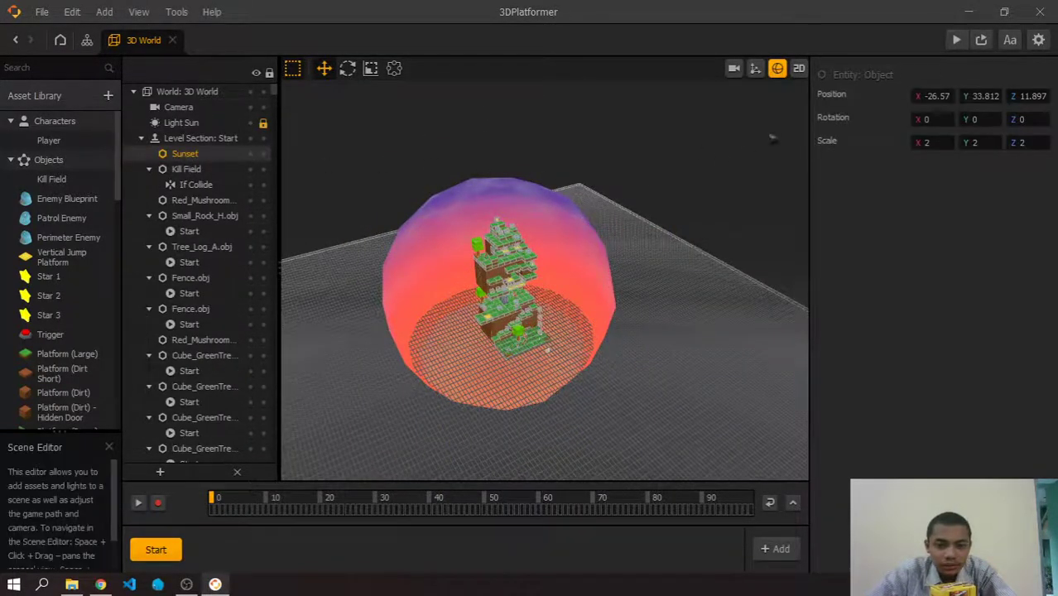
pyautogui.click(778, 68)
pyautogui.scroll(2, 448, 236)
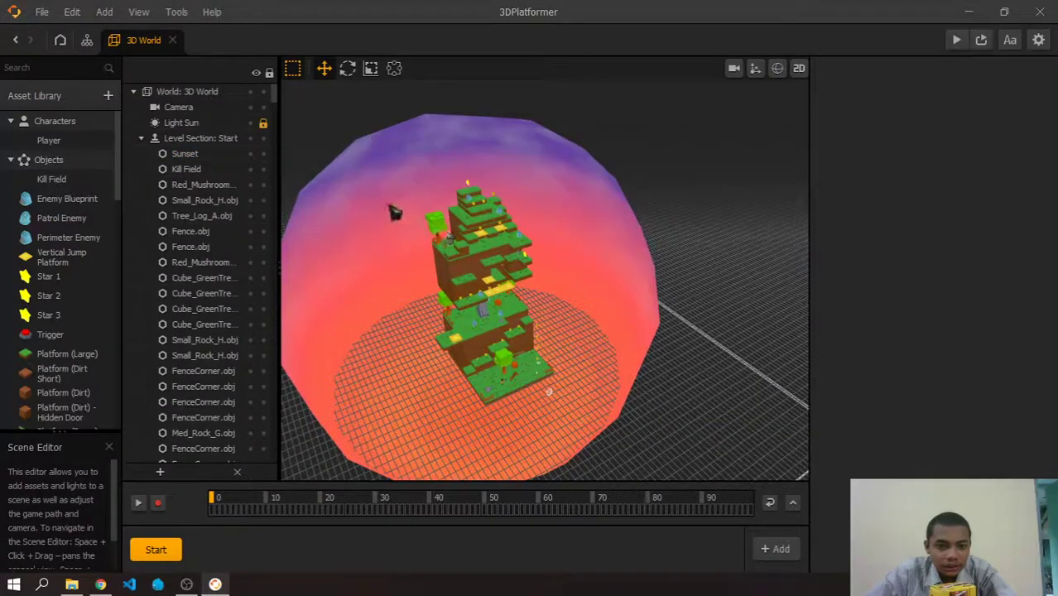
pyautogui.click(184, 154)
# Open the Sunset asset's node map, inspect its 3D Model texture and mesh, and return to the 3D World scene.
pyautogui.scroll(-10, 66, 265)
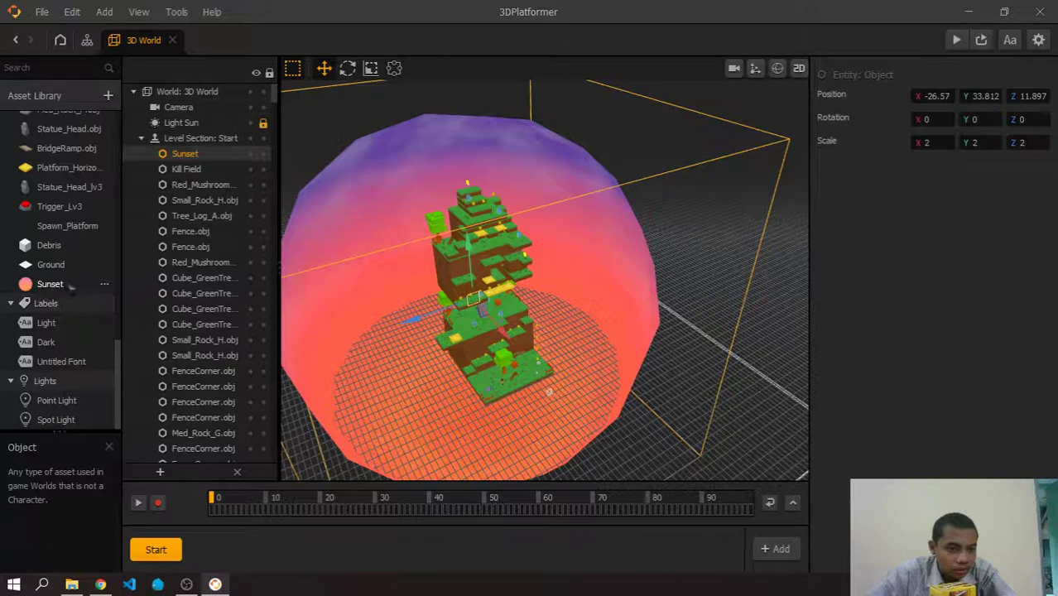
pyautogui.doubleClick(51, 284)
pyautogui.click(555, 307)
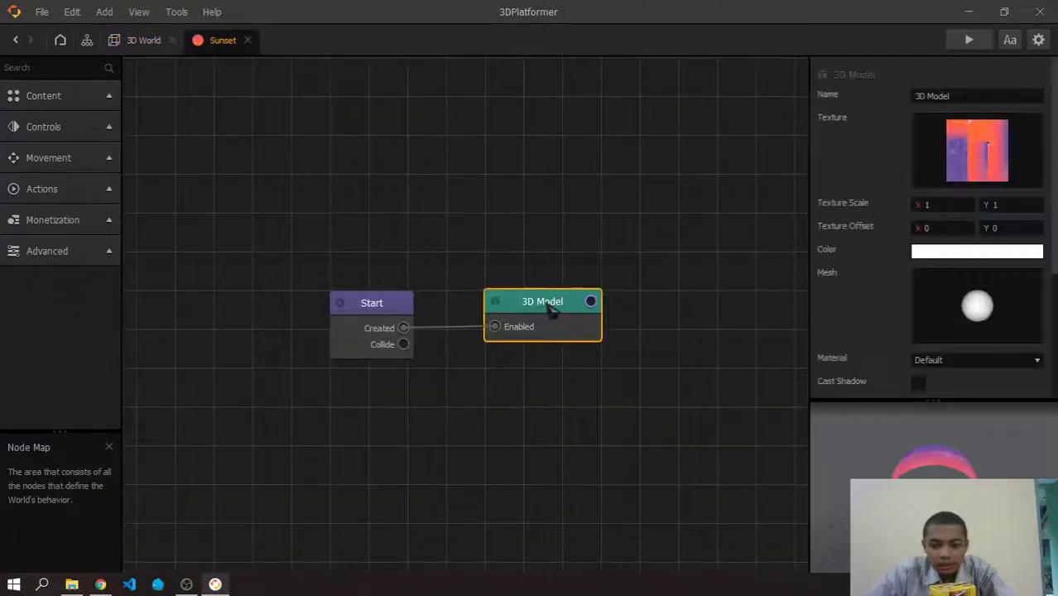
pyautogui.moveTo(981, 300)
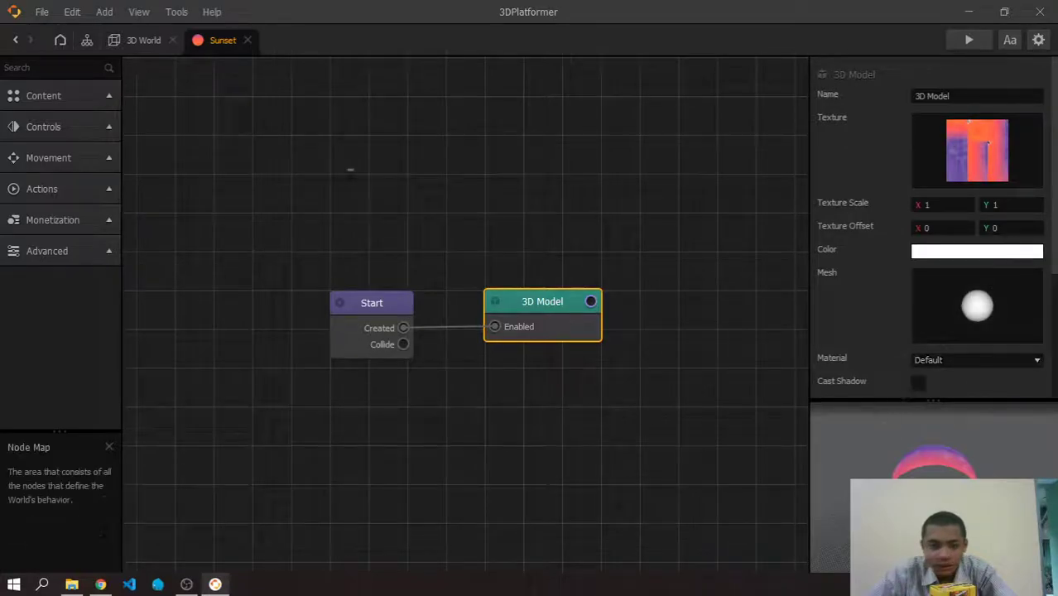
pyautogui.click(141, 40)
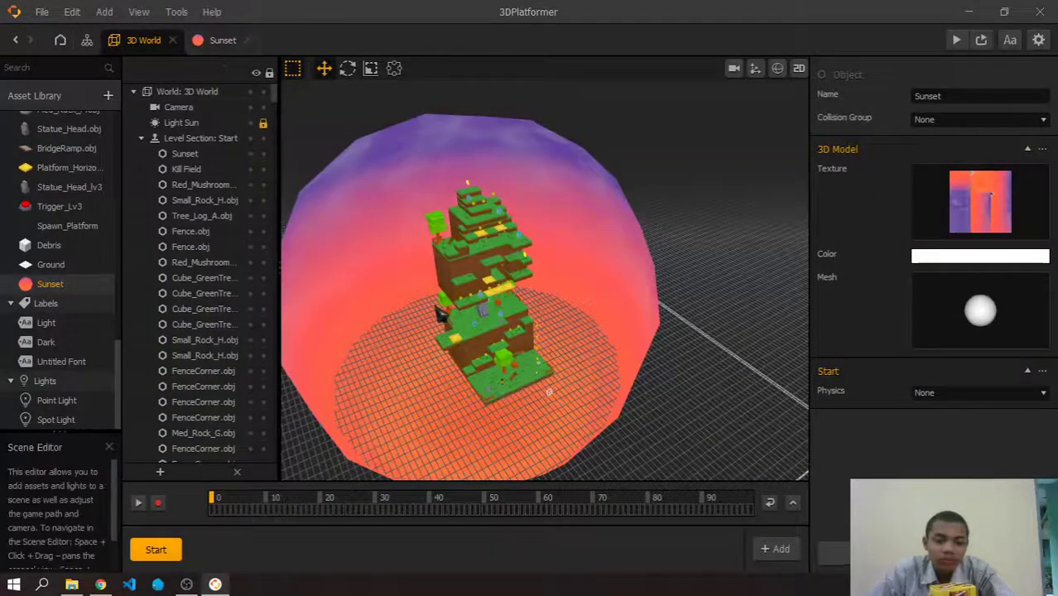
pyautogui.moveTo(991, 308)
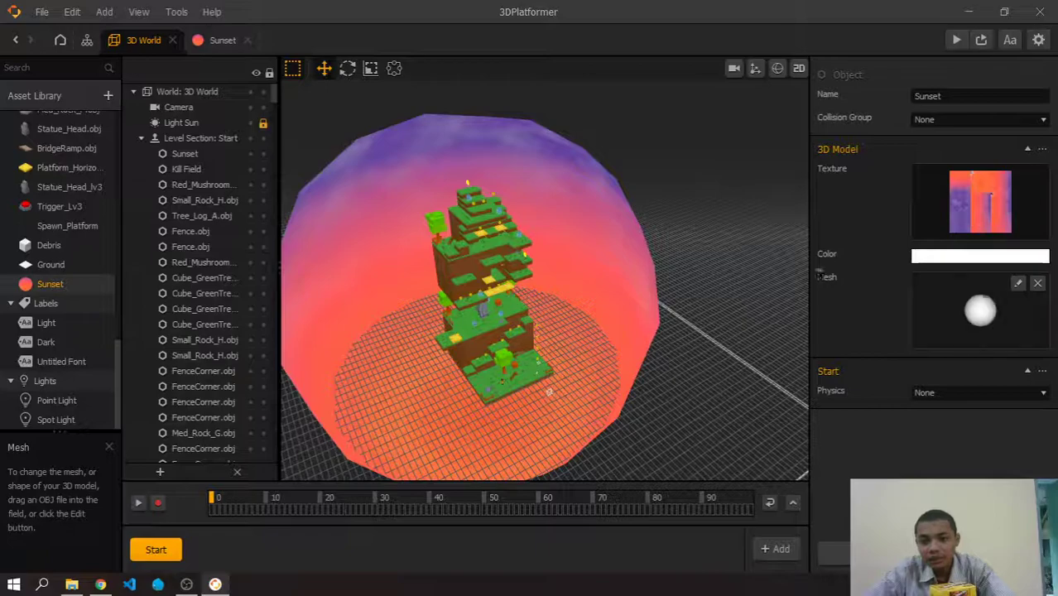
# Examine the level's platforms, enemies, trees and coins up close from several angles.
pyautogui.scroll(5, 475, 250)
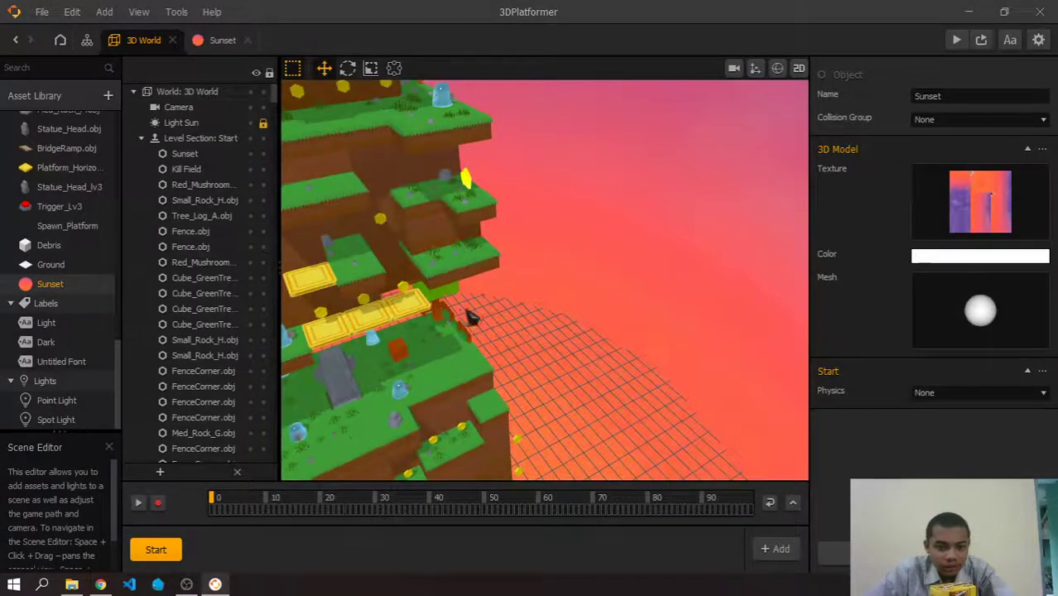
pyautogui.moveTo(468, 317); pyautogui.dragTo(677, 218, button='right')
pyautogui.moveTo(559, 332); pyautogui.dragTo(628, 174, button='right')
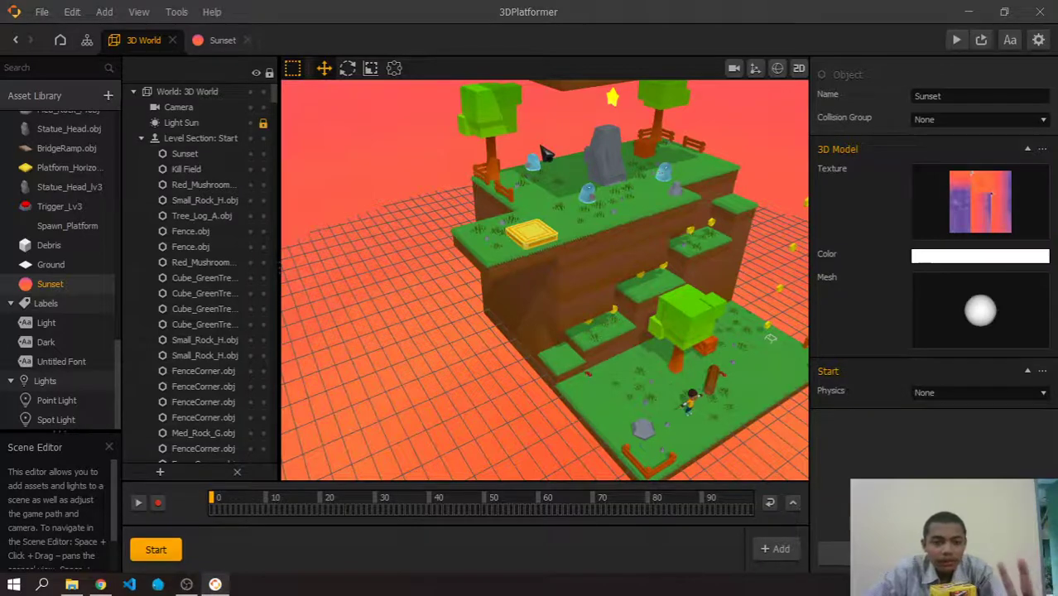
pyautogui.scroll(2, 553, 217)
pyautogui.moveTo(550, 205); pyautogui.dragTo(524, 400, button='right')
pyautogui.moveTo(592, 282); pyautogui.dragTo(588, 403, button='right')
pyautogui.moveTo(481, 292); pyautogui.dragTo(515, 149, button='right')
# Look through the level's object list and inspect the Debris asset's physics and collision properties.
pyautogui.scroll(-5, 207, 273)
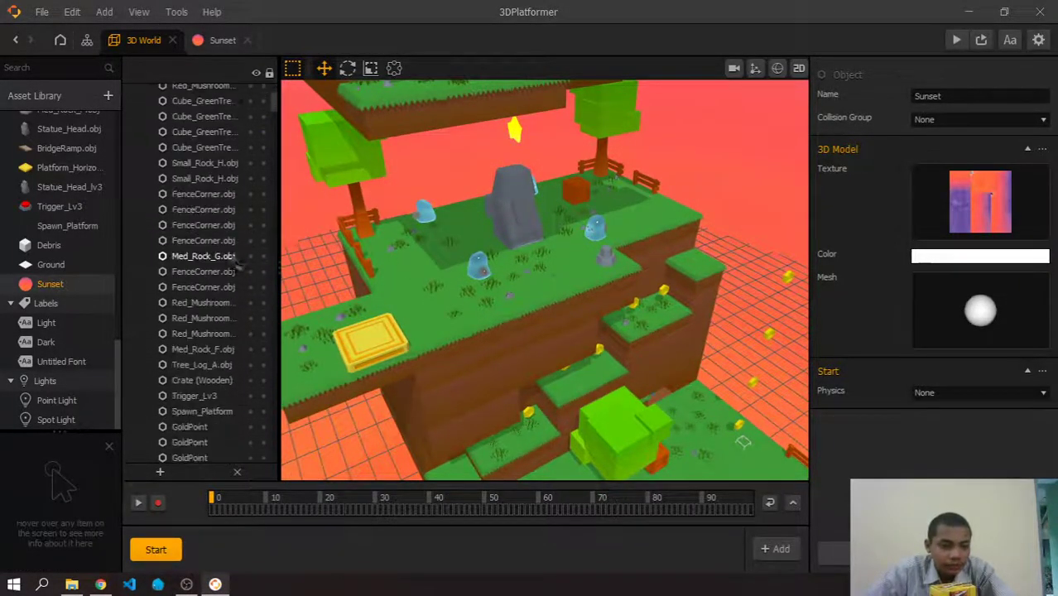
pyautogui.click(50, 245)
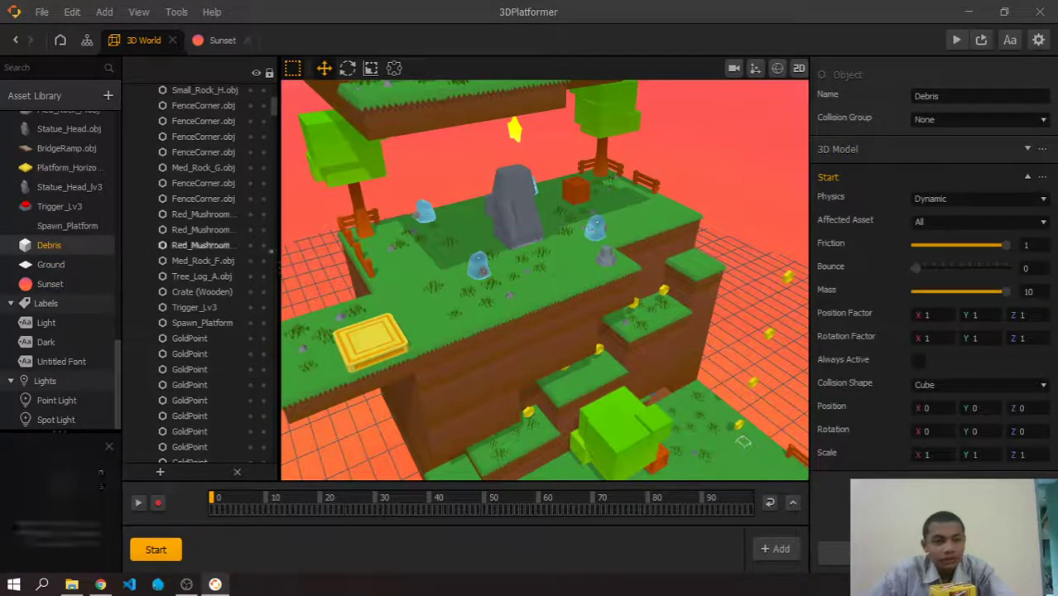
pyautogui.scroll(3, 530, 282)
# Save the 3DPlatformer project in the 3.2.3 format, accepting the loss of compatibility with earlier versions.
pyautogui.click(41, 12)
pyautogui.click(80, 98)
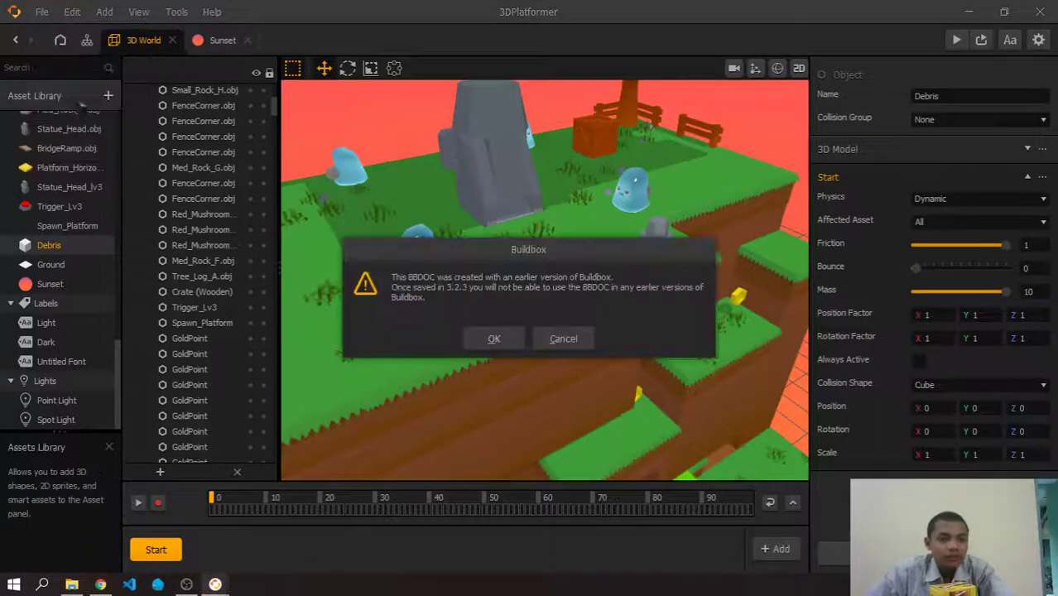
pyautogui.click(508, 346)
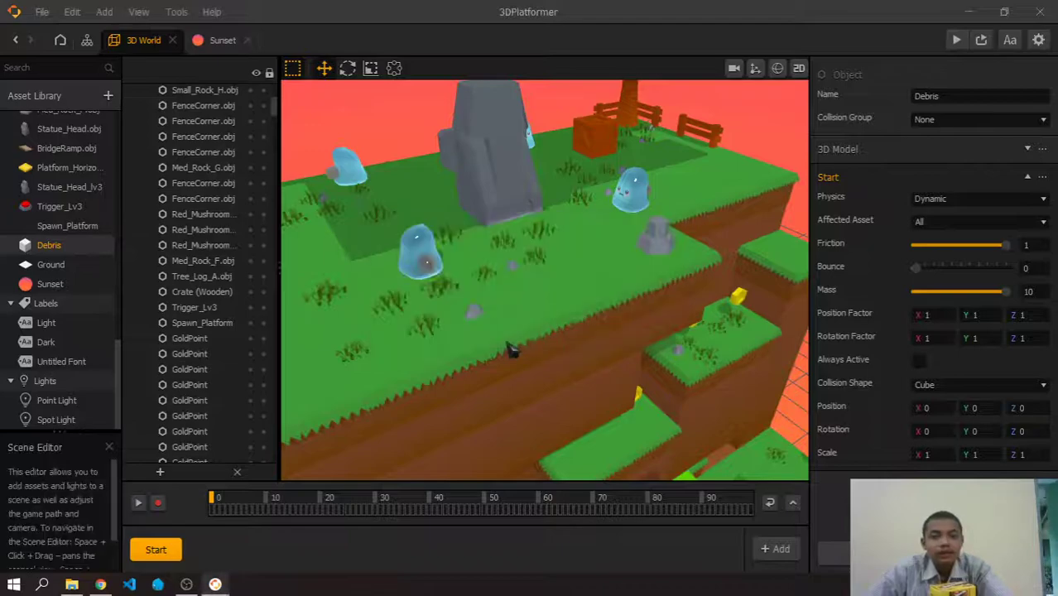
# Close the Sunset and 3D World editors and save the project again from the mind map.
pyautogui.click(222, 40)
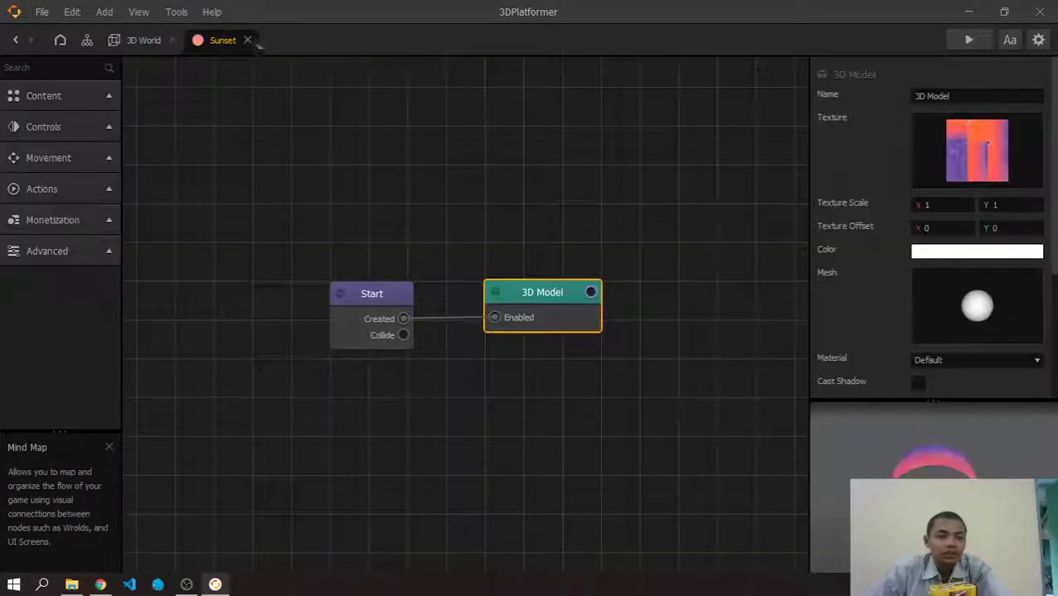
pyautogui.click(247, 40)
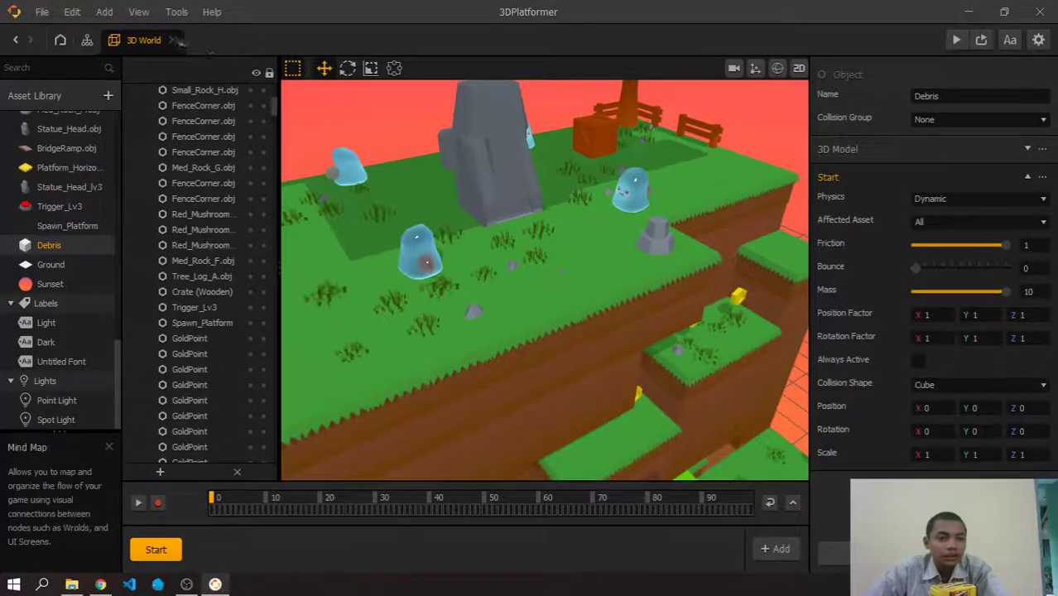
pyautogui.click(172, 40)
pyautogui.click(41, 11)
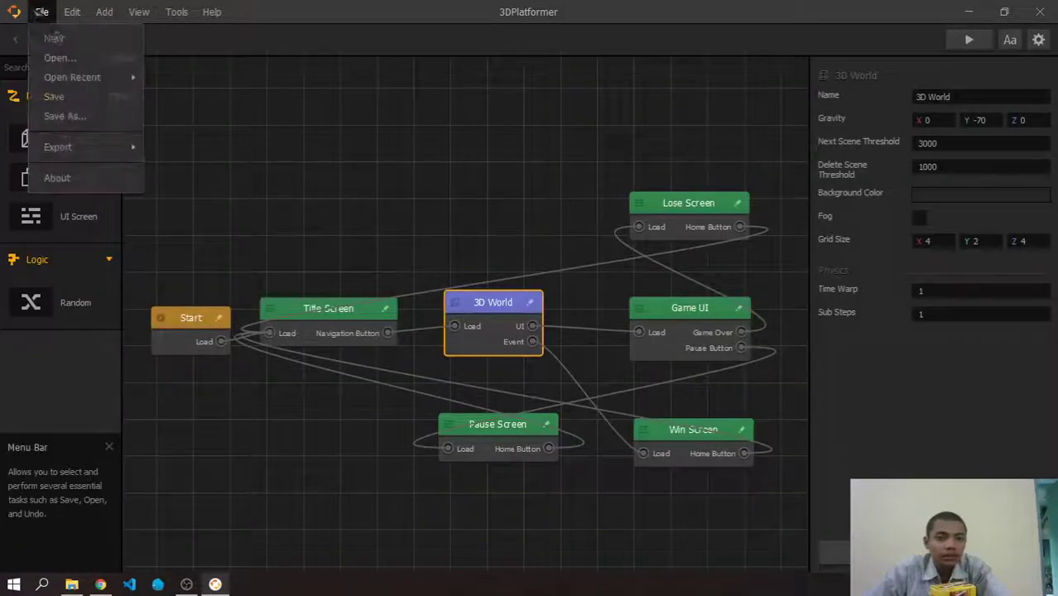
pyautogui.click(54, 96)
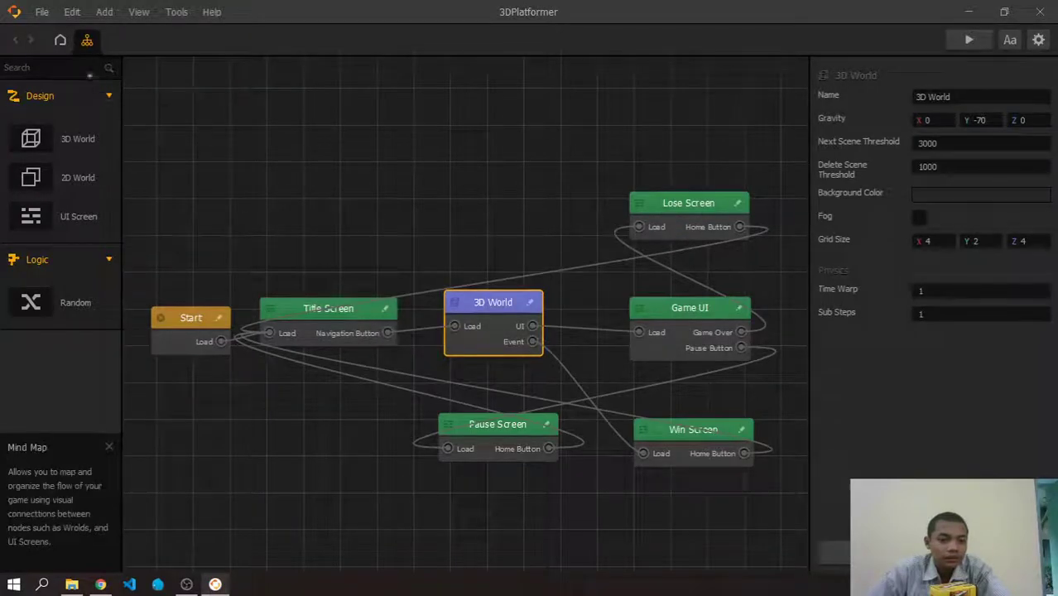
# Exit Buildbox and switch to the OBS window.
pyautogui.click(42, 11)
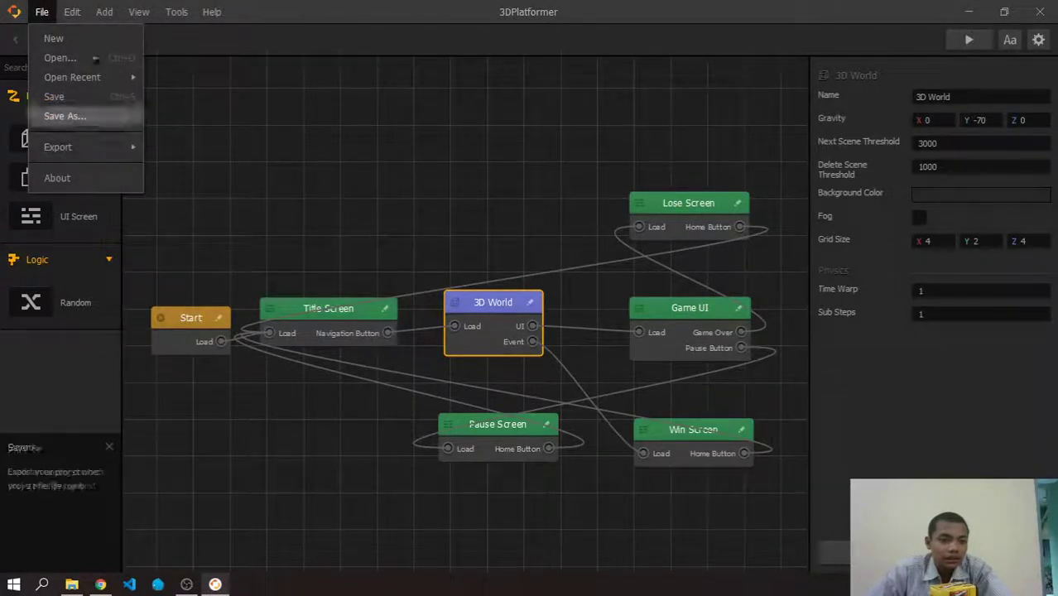
pyautogui.click(1040, 12)
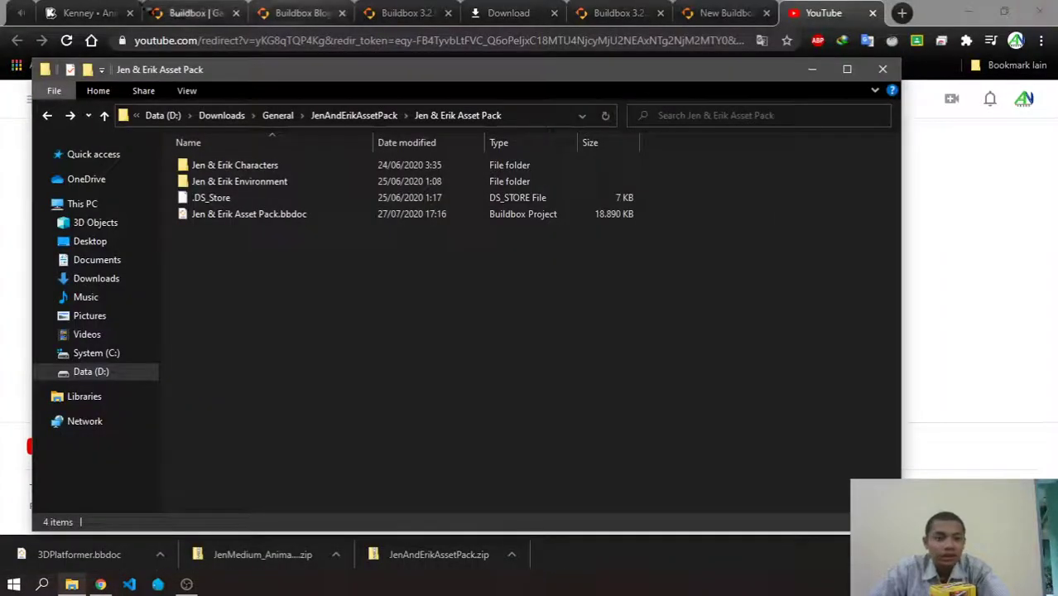
pyautogui.click(15, 11)
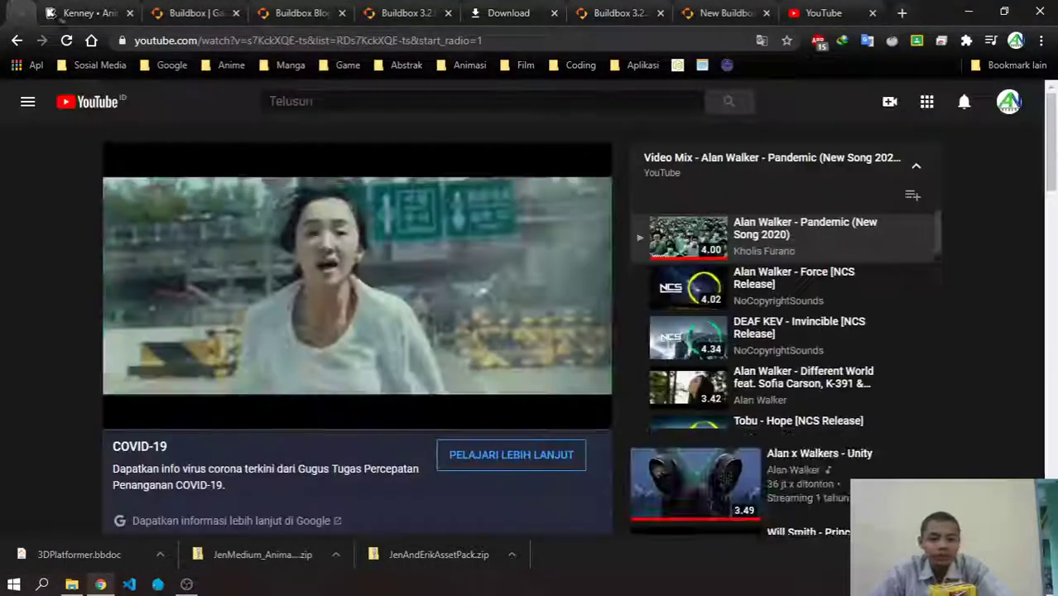
pyautogui.click(187, 585)
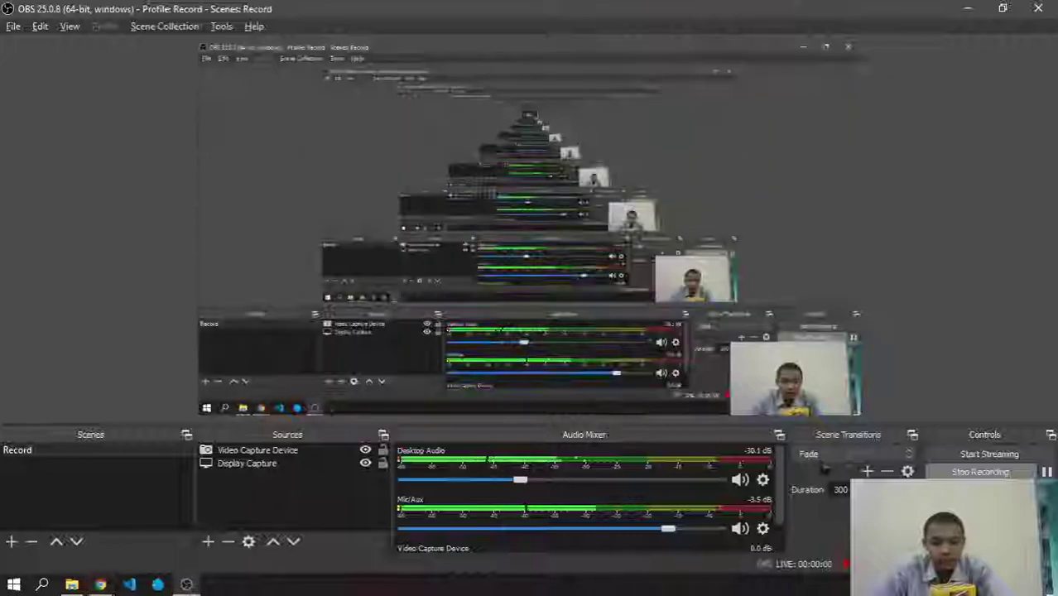